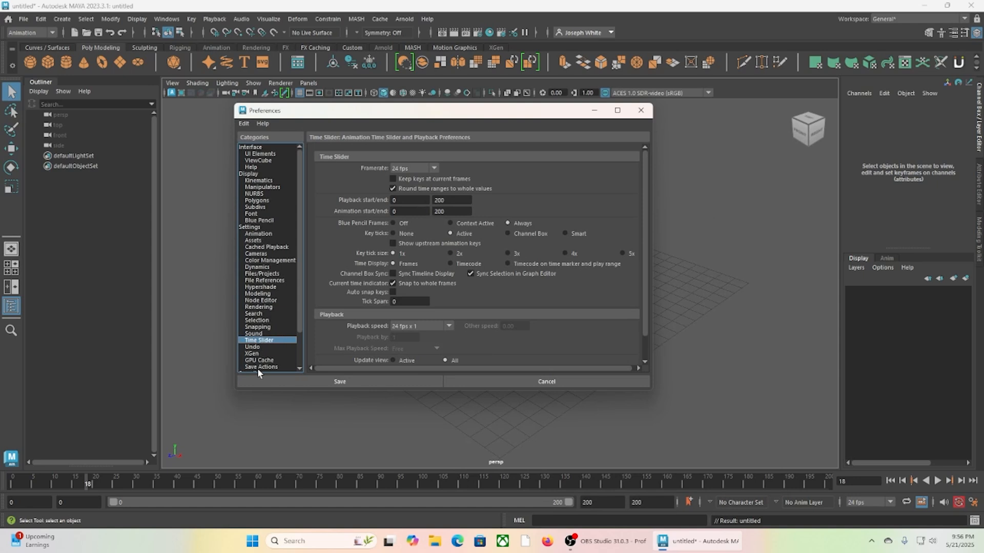
Look through the Preferences categories, including Undo, Modeling, Assets and Subdivs, to examine their settings.
{"action": "left_click", "coordinate": [257, 367]}
{"action": "left_click", "coordinate": [259, 360]}
{"action": "left_click", "coordinate": [252, 347]}
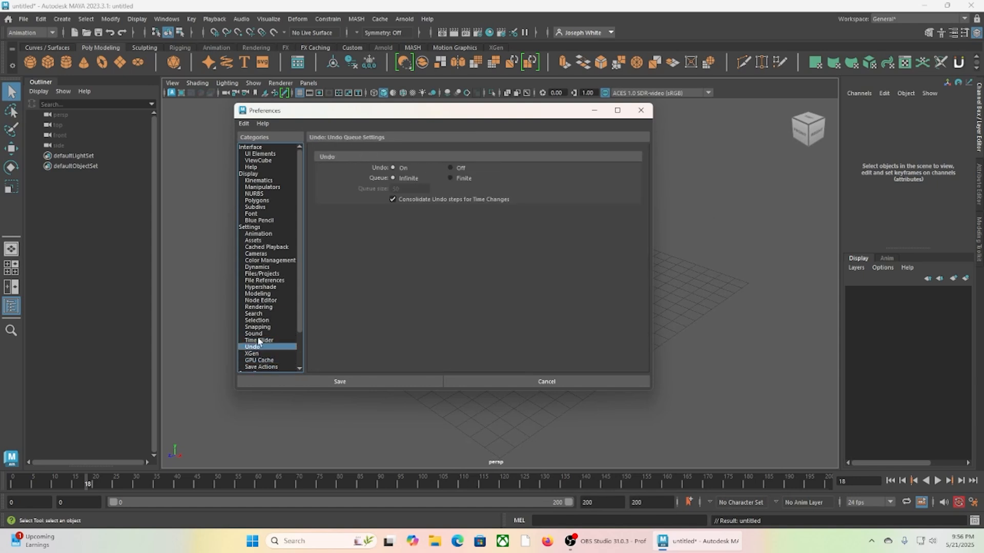
{"action": "left_click", "coordinate": [257, 327]}
{"action": "left_click", "coordinate": [258, 307]}
{"action": "left_click", "coordinate": [260, 294]}
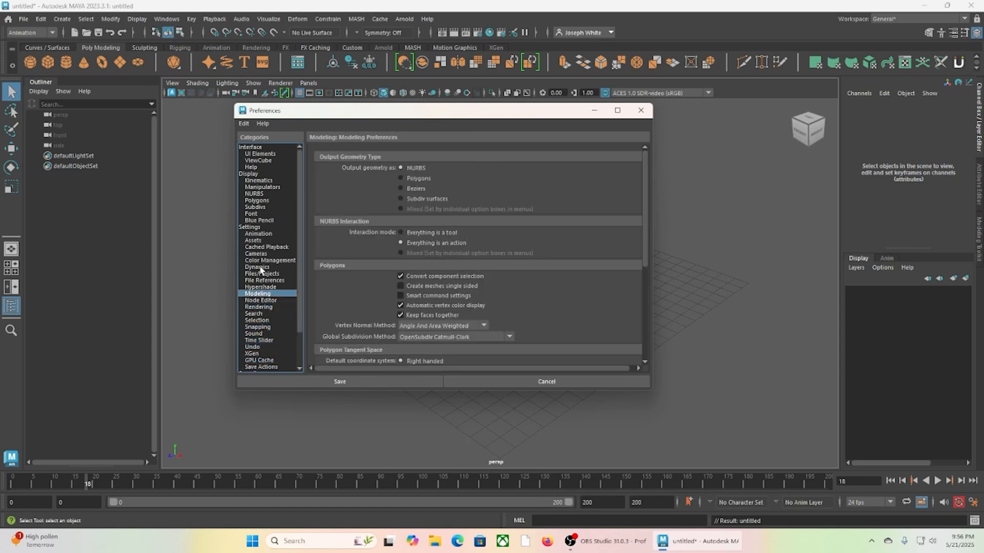
{"action": "left_click", "coordinate": [261, 267]}
{"action": "left_click", "coordinate": [261, 248]}
{"action": "left_click", "coordinate": [261, 240]}
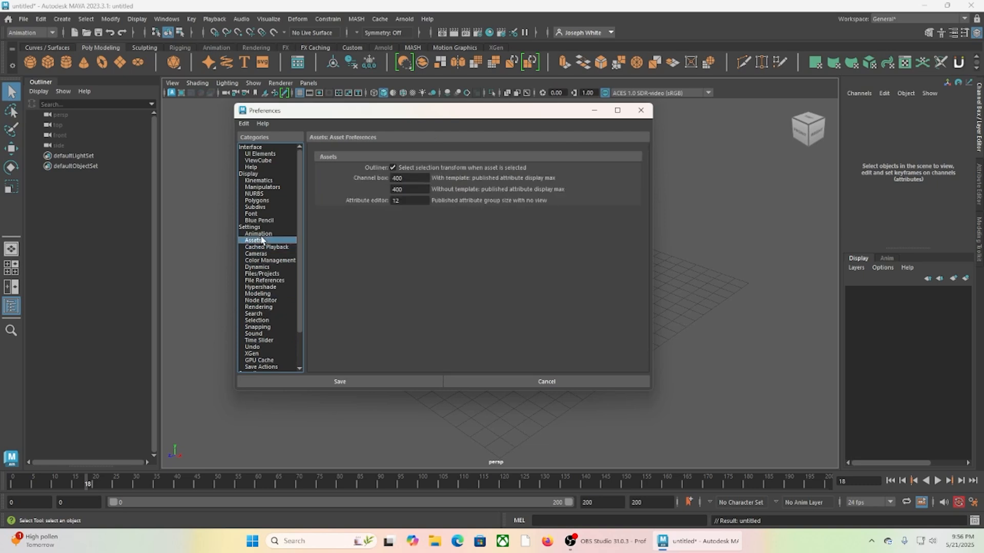
{"action": "left_click", "coordinate": [263, 206]}
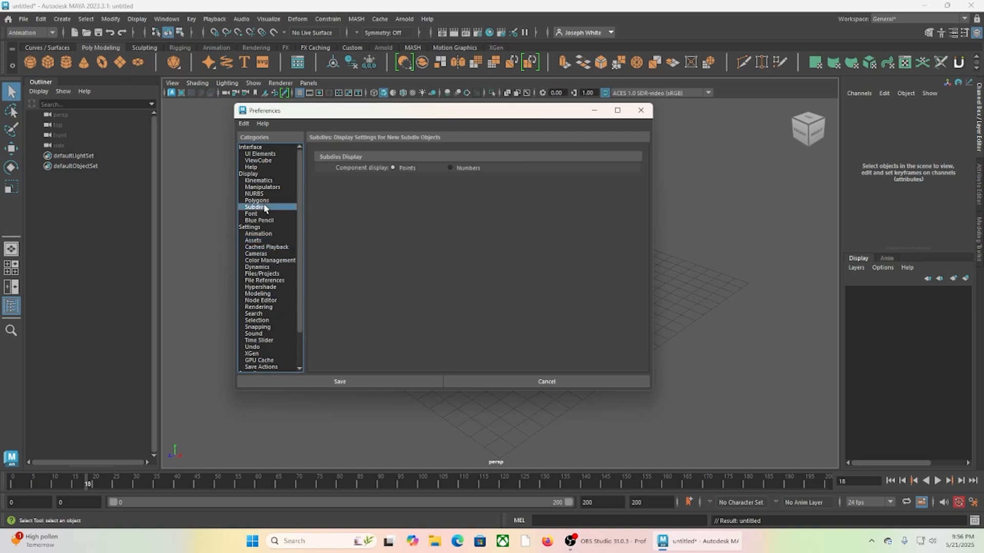
Review the Animation preferences, including the default tangent weight and the default in and out tangents.
{"action": "left_click", "coordinate": [257, 234]}
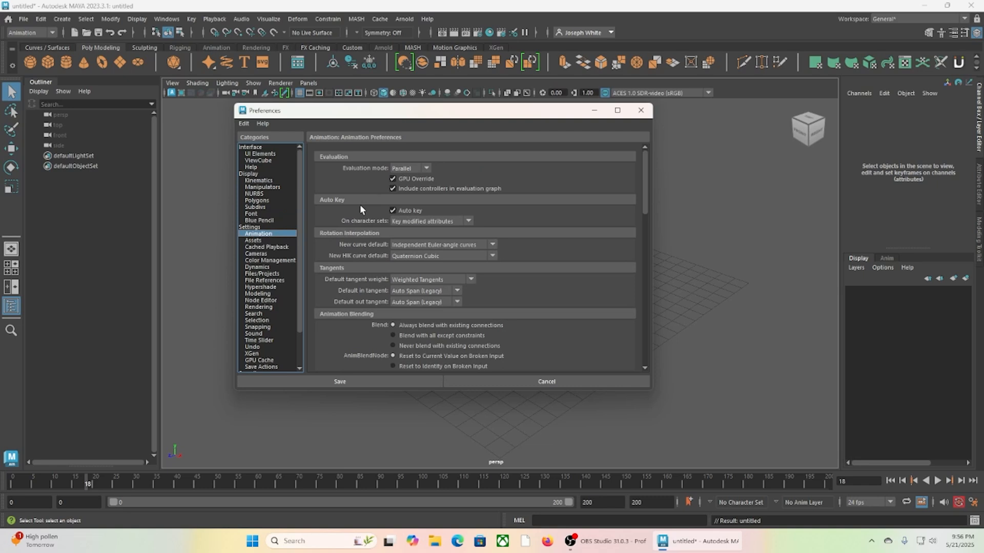
{"action": "left_click", "coordinate": [408, 280]}
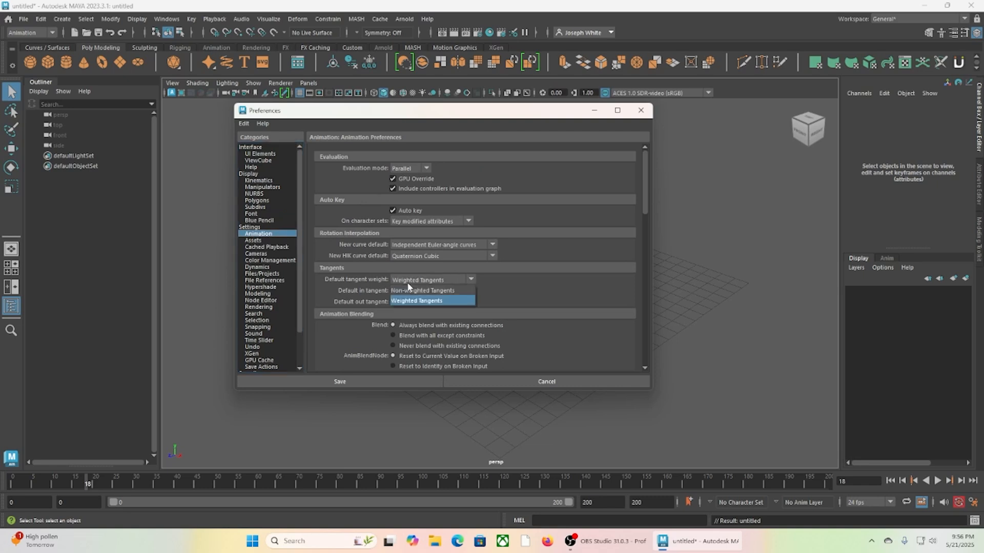
{"action": "left_click", "coordinate": [408, 284]}
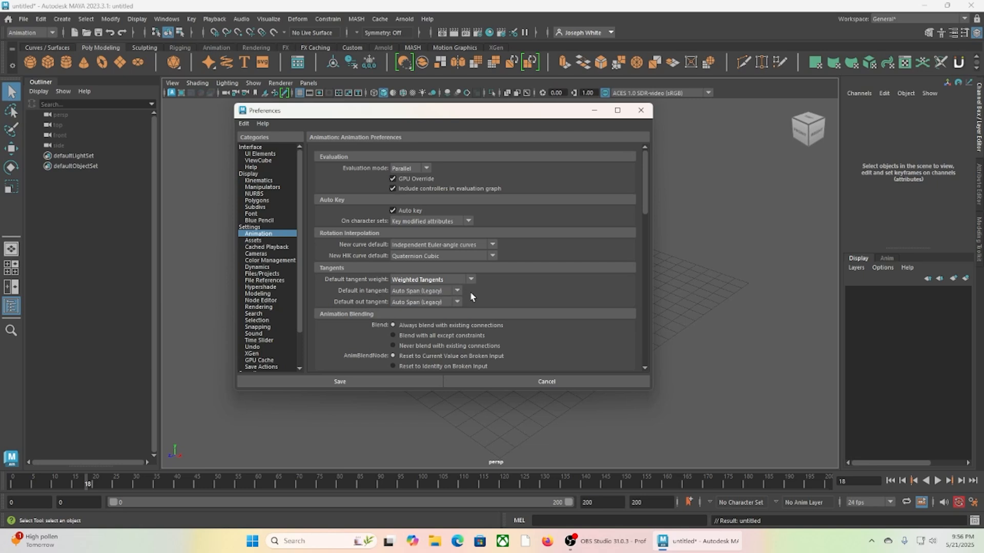
{"action": "scroll", "coordinate": [454, 290], "scroll_direction": "down", "scroll_amount": 5}
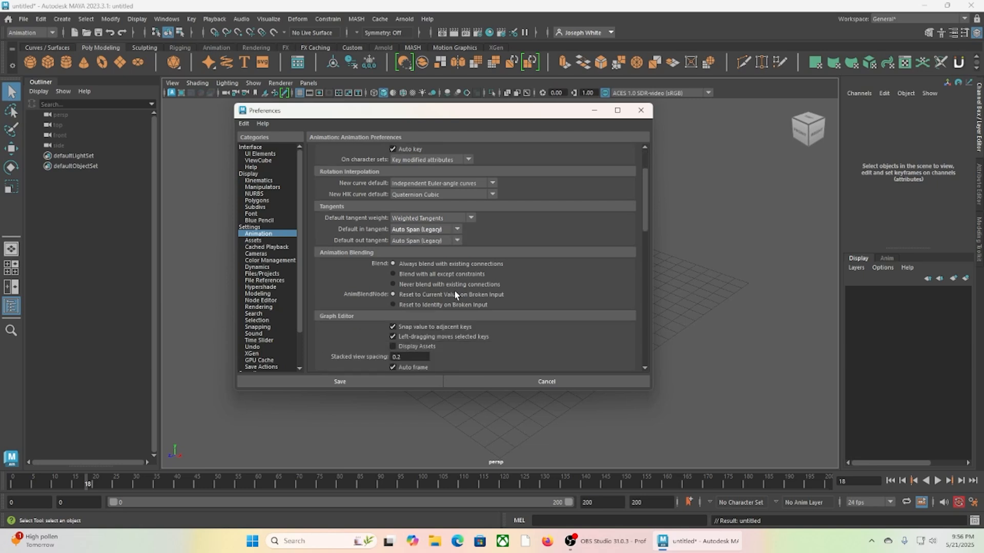
{"action": "scroll", "coordinate": [454, 290], "scroll_direction": "down", "scroll_amount": 10}
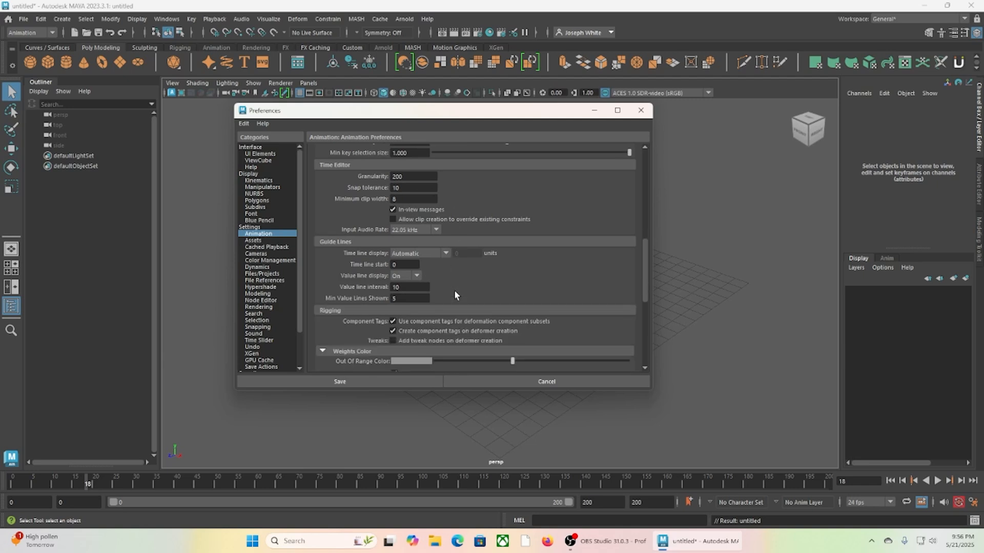
{"action": "scroll", "coordinate": [454, 290], "scroll_direction": "up", "scroll_amount": 15}
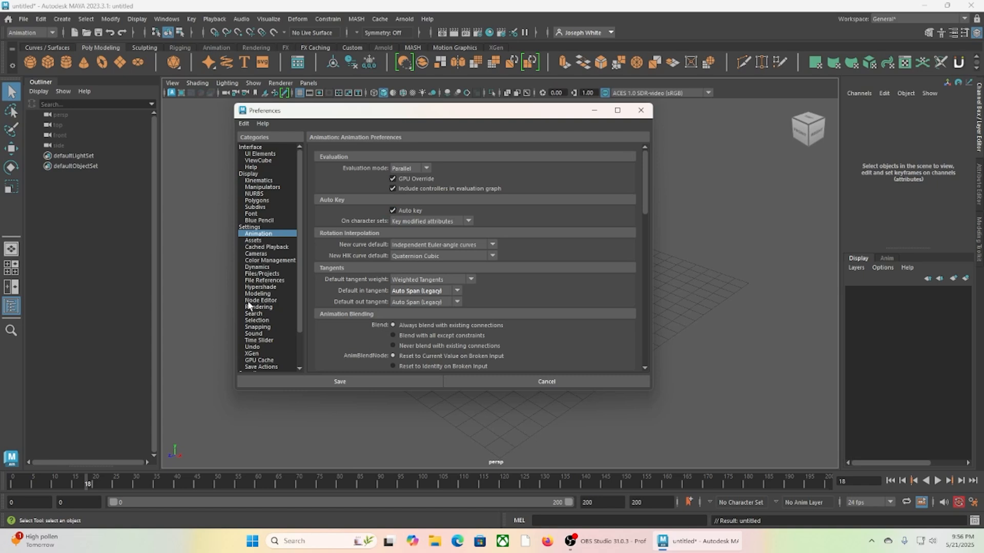
Set the Time Slider key tick size to 2x with the framerate kept at 24 fps, and save the preferences.
{"action": "left_click", "coordinate": [259, 340]}
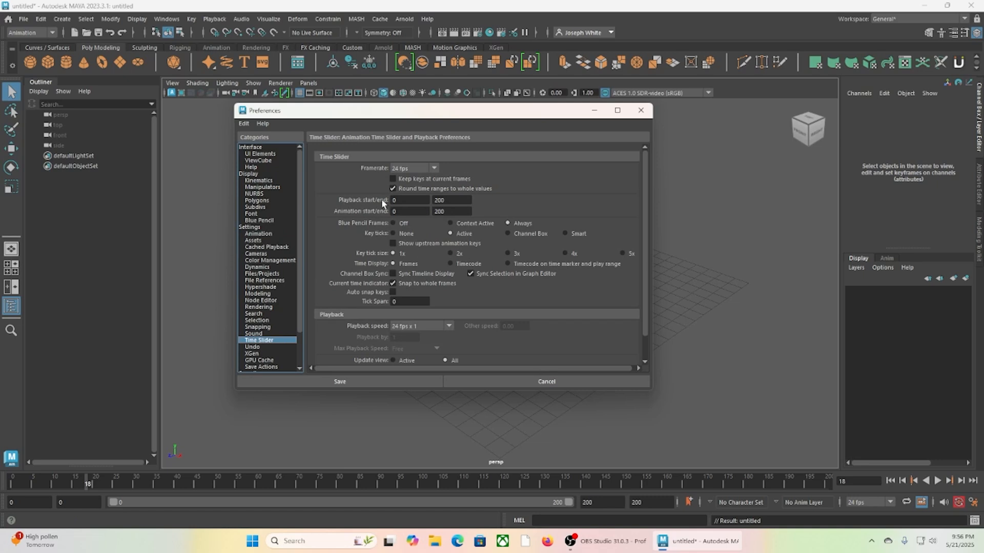
{"action": "left_click", "coordinate": [435, 170]}
{"action": "left_click", "coordinate": [435, 170]}
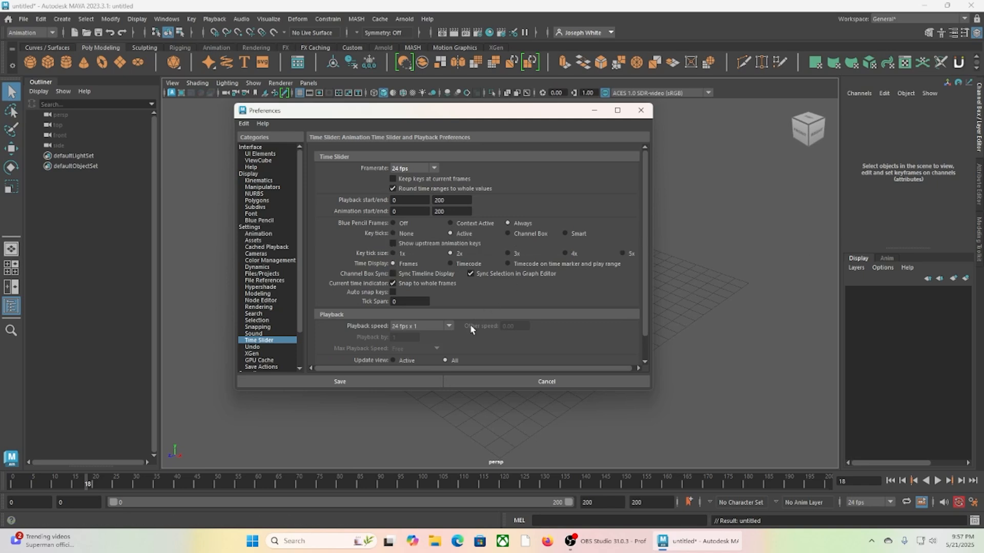
{"action": "scroll", "coordinate": [469, 328], "scroll_direction": "down", "scroll_amount": 1}
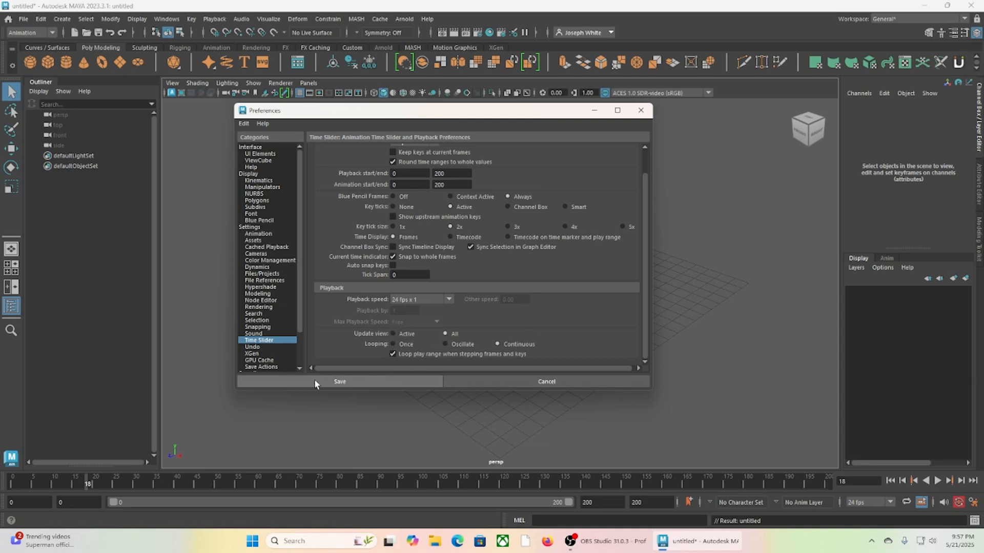
{"action": "left_click", "coordinate": [328, 382]}
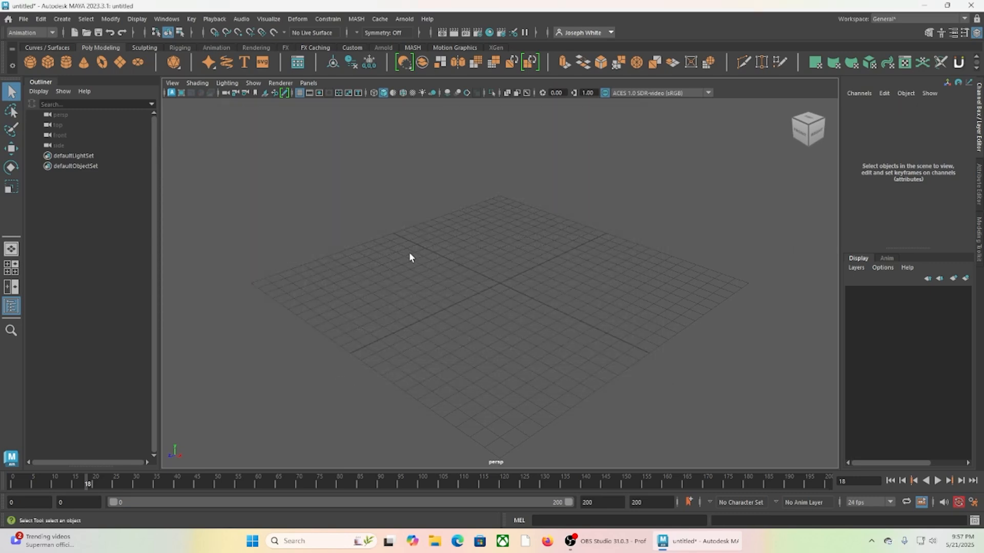
Show the scene in the four-view layout and create a polygon cube at the origin.
{"action": "key", "text": "space"}
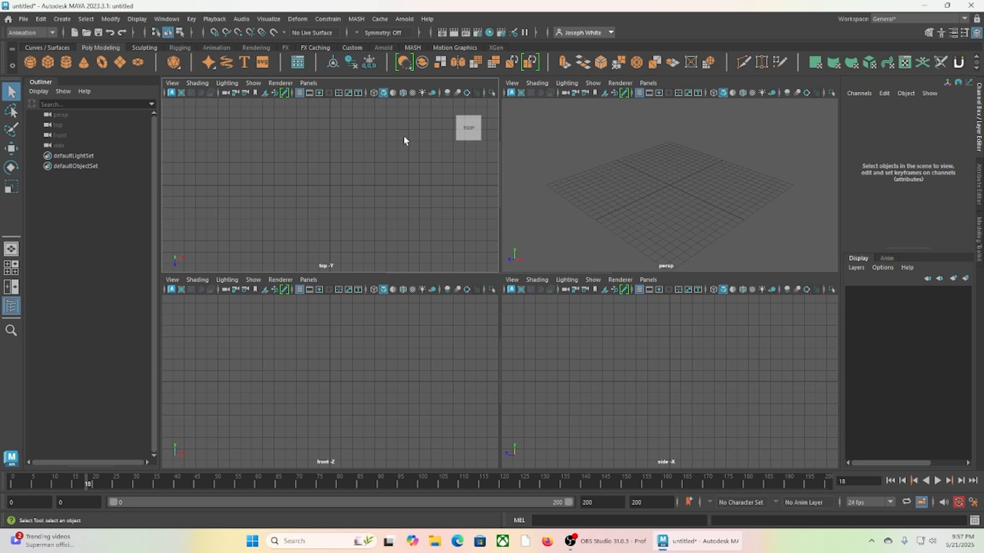
{"action": "left_click", "coordinate": [50, 62]}
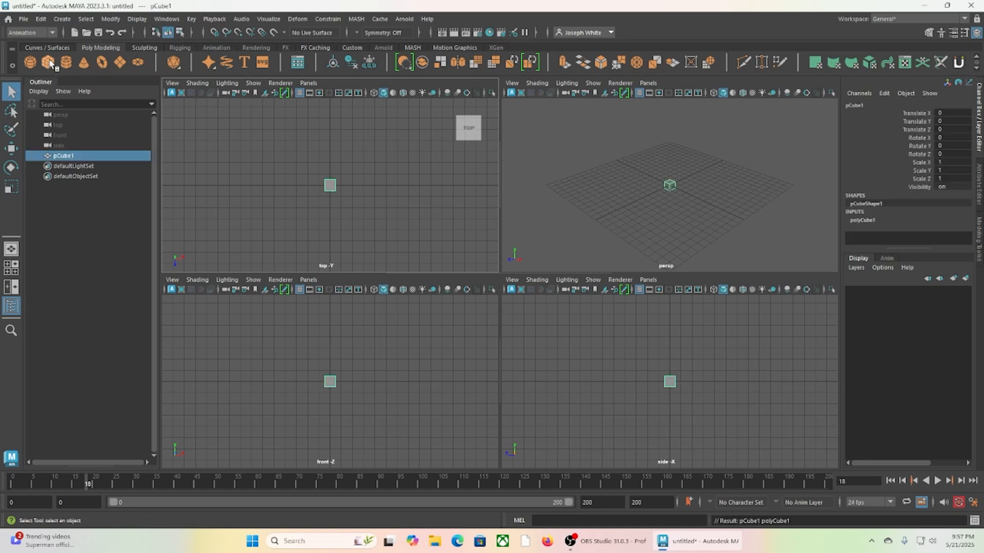
{"action": "left_click", "coordinate": [669, 184]}
{"action": "key", "text": "w"}
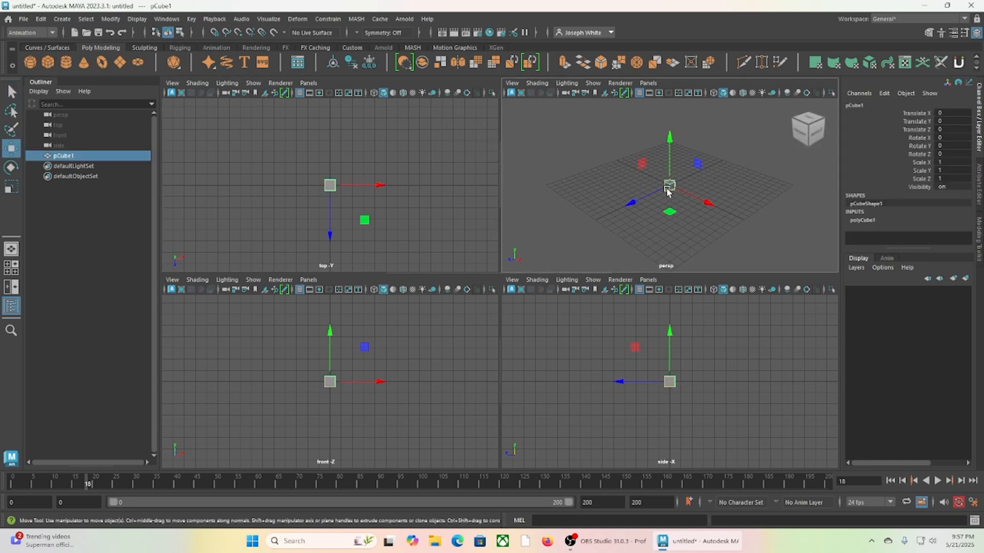
Stretch the cube into a flat slab with a Scale Z of about 19 and a Scale X of about -24.2.
{"action": "left_click", "coordinate": [922, 162]}
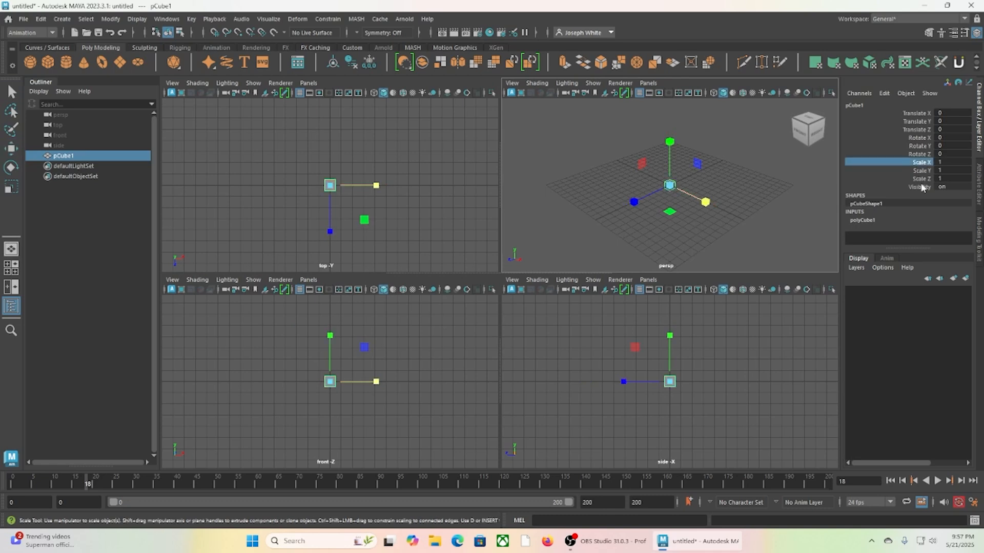
{"action": "left_click", "coordinate": [922, 179], "text": "ctrl"}
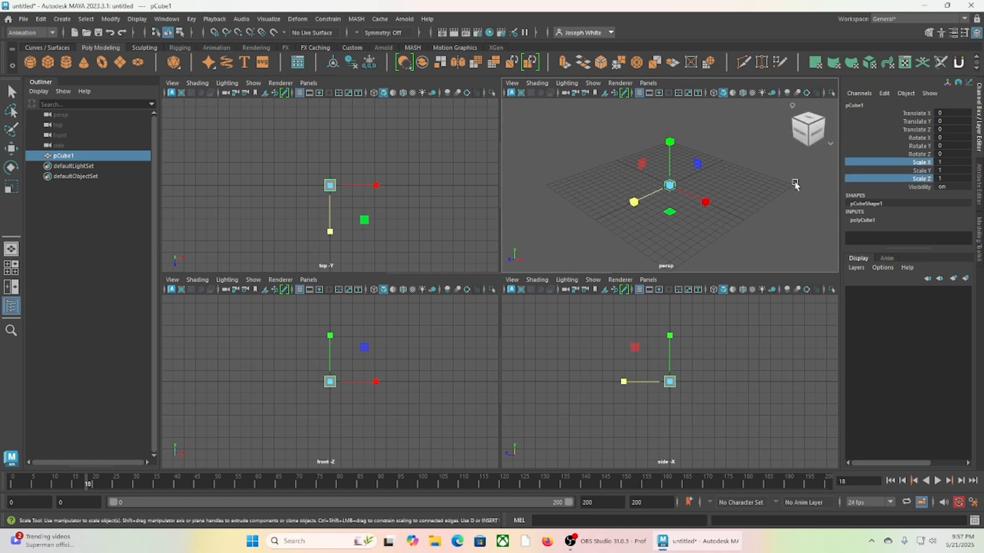
{"action": "middle_click_drag", "start_coordinate": [765, 193], "coordinate": [251, 207]}
{"action": "middle_click_drag", "start_coordinate": [700, 202], "coordinate": [492, 229]}
{"action": "left_click", "coordinate": [910, 164]}
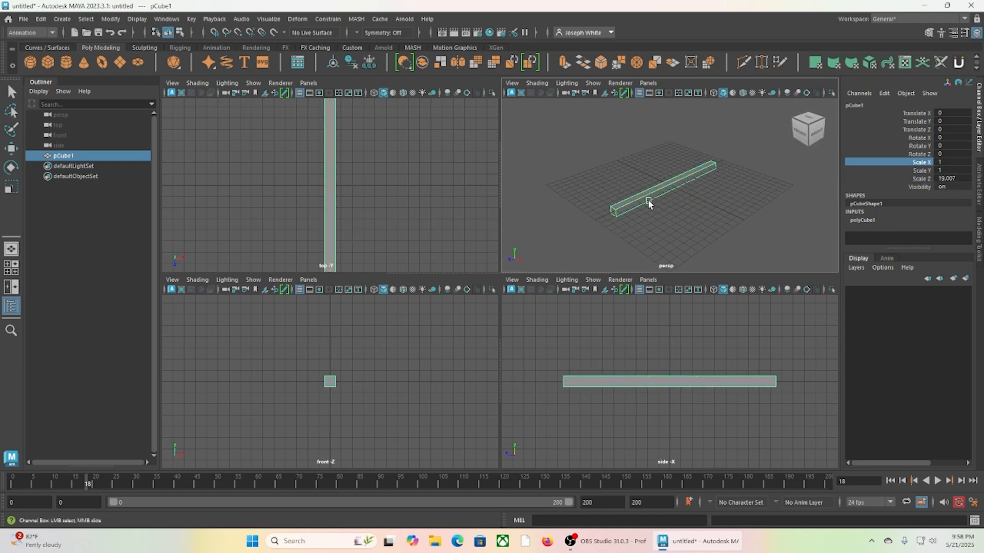
{"action": "middle_click_drag", "start_coordinate": [665, 218], "coordinate": [535, 207]}
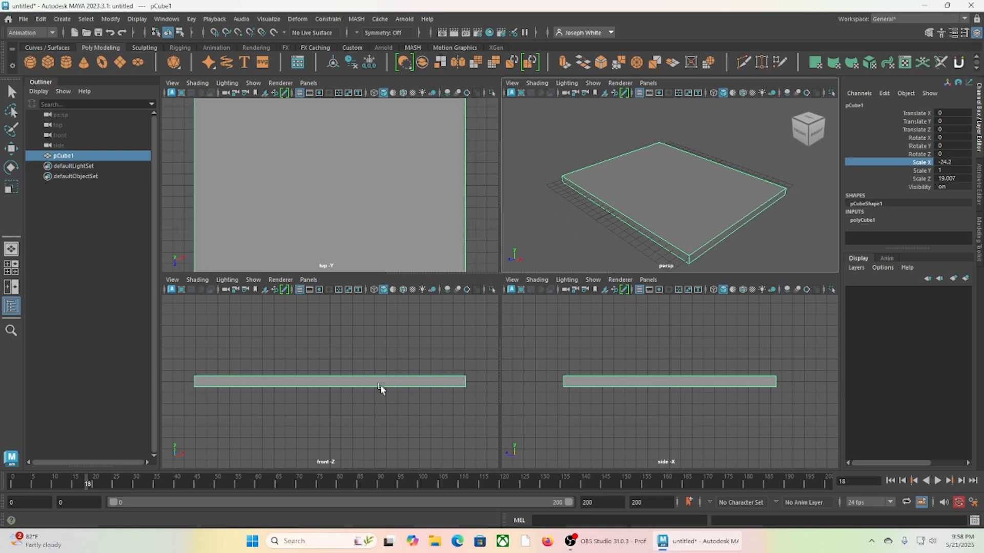
Lengthen the slab to a Scale X of about -53 and shift it along X to about 4.
{"action": "key", "text": "r"}
{"action": "left_click_drag", "start_coordinate": [378, 383], "coordinate": [406, 384]}
{"action": "scroll", "coordinate": [372, 383], "scroll_direction": "down", "scroll_amount": 3}
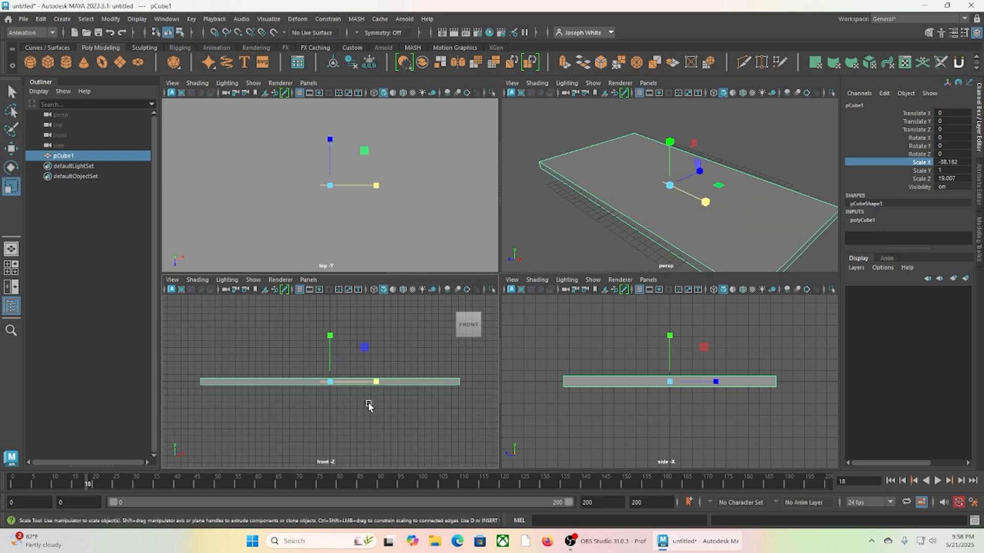
{"action": "middle_click_drag", "start_coordinate": [355, 408], "coordinate": [319, 459], "text": "alt"}
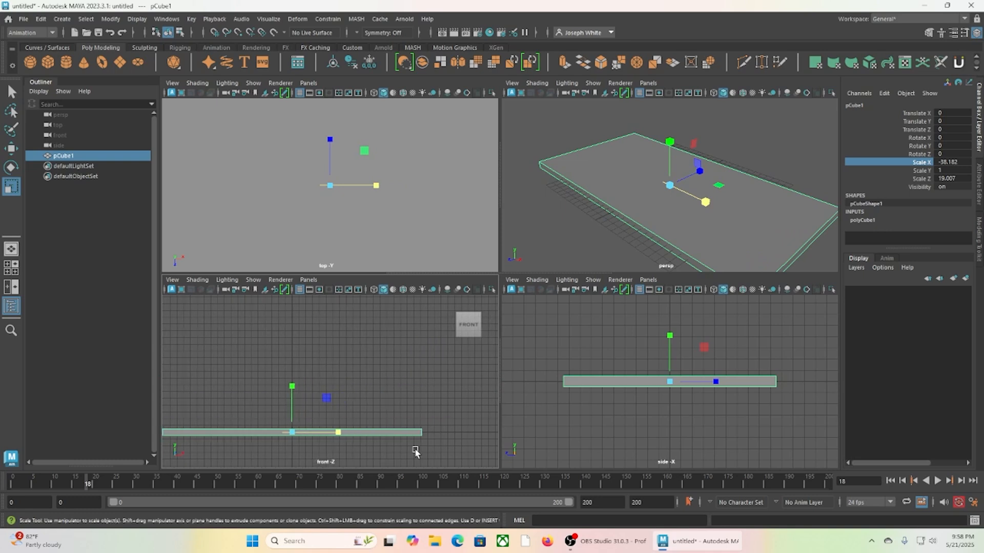
{"action": "mouse_move", "coordinate": [339, 432]}
{"action": "left_mouse_down"}
{"action": "mouse_move", "coordinate": [365, 432]}
{"action": "mouse_move", "coordinate": [324, 436]}
{"action": "mouse_move", "coordinate": [345, 437]}
{"action": "left_mouse_up"}
{"action": "key", "text": "w"}
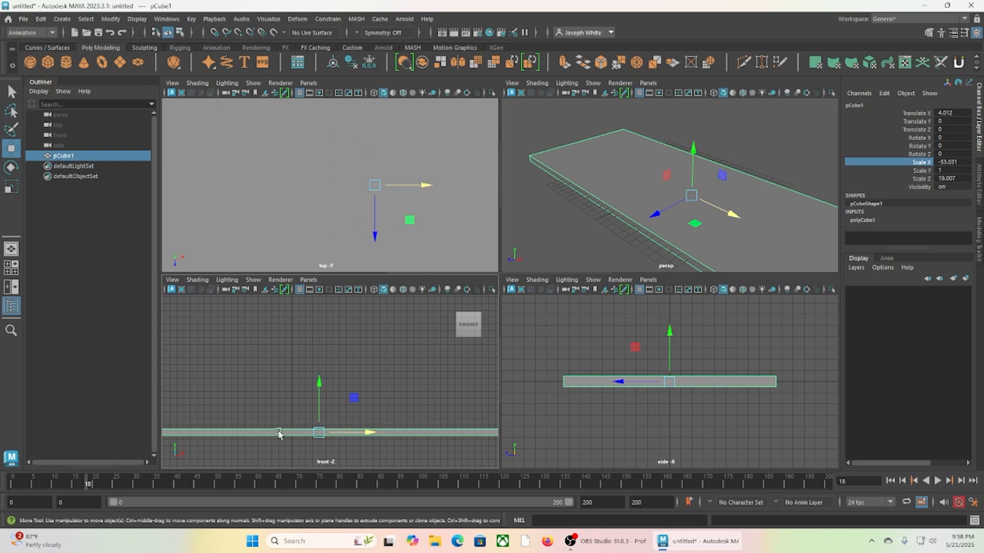
Assign a new Lambert material to the slab and darken its color to near black.
{"action": "right_click_drag", "start_coordinate": [279, 435], "coordinate": [260, 500]}
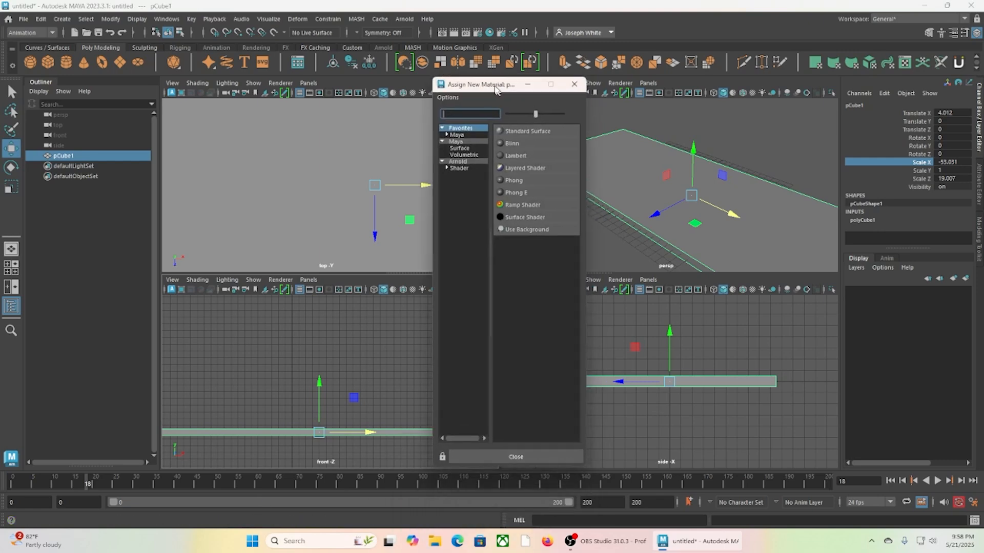
{"action": "left_click", "coordinate": [514, 153]}
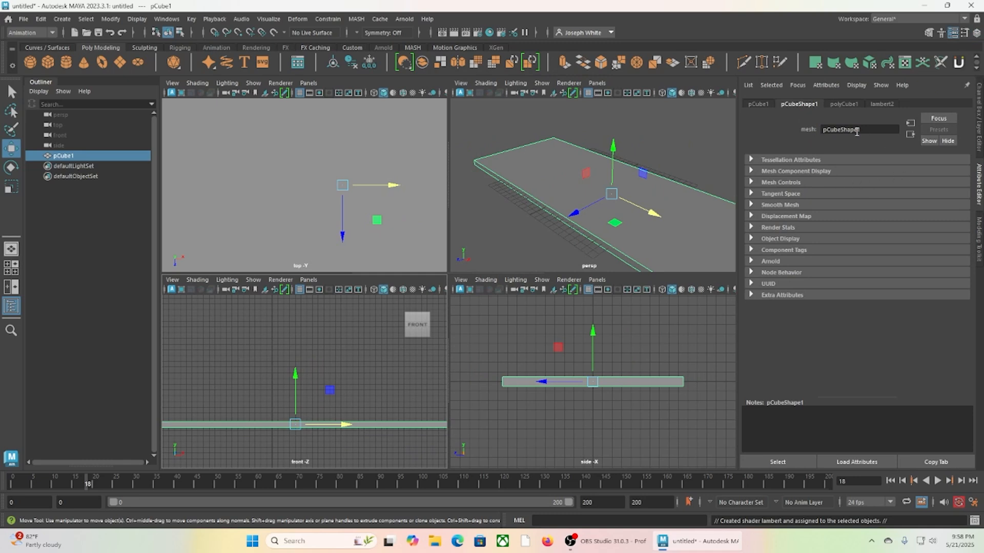
{"action": "left_click", "coordinate": [878, 104]}
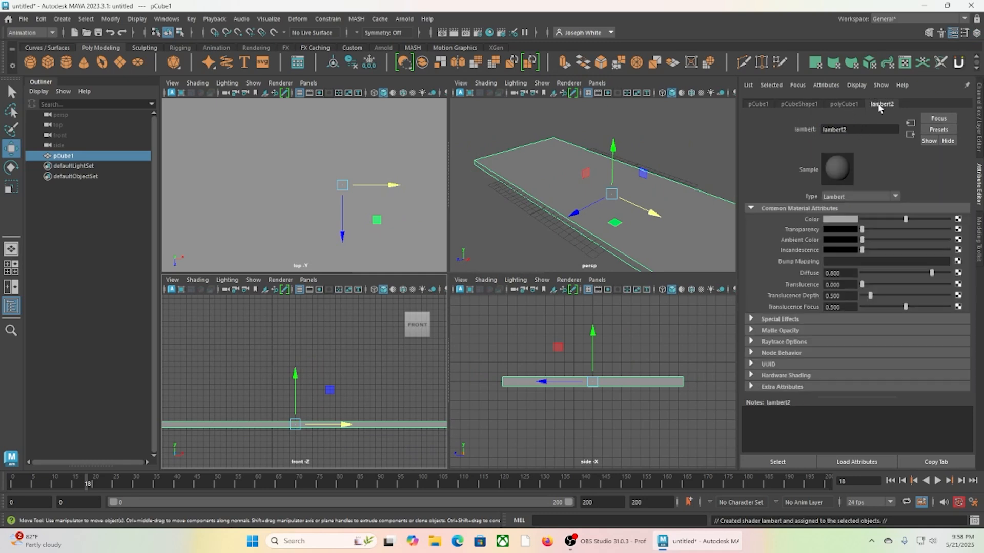
{"action": "left_click", "coordinate": [839, 219]}
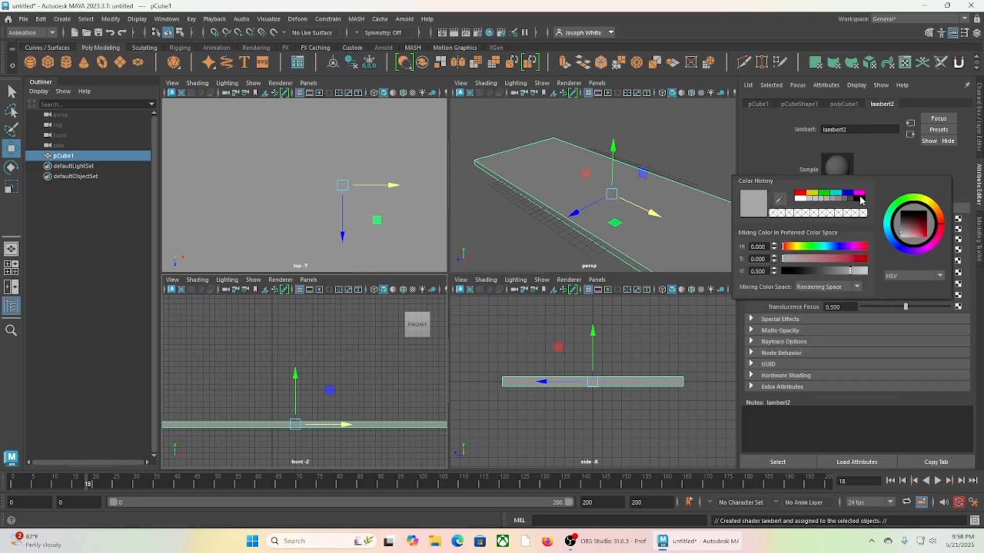
{"action": "left_click_drag", "start_coordinate": [799, 269], "coordinate": [812, 275]}
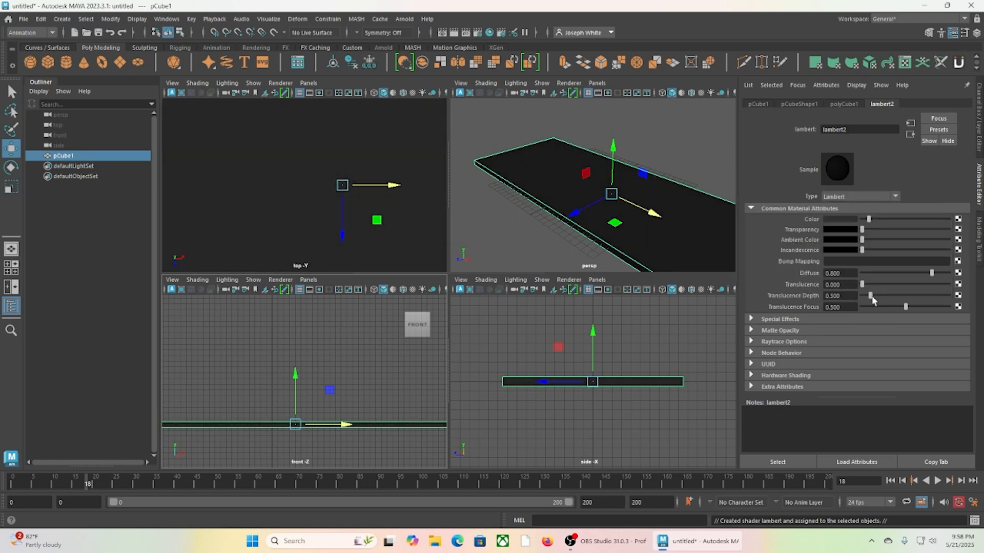
{"action": "left_click", "coordinate": [978, 105]}
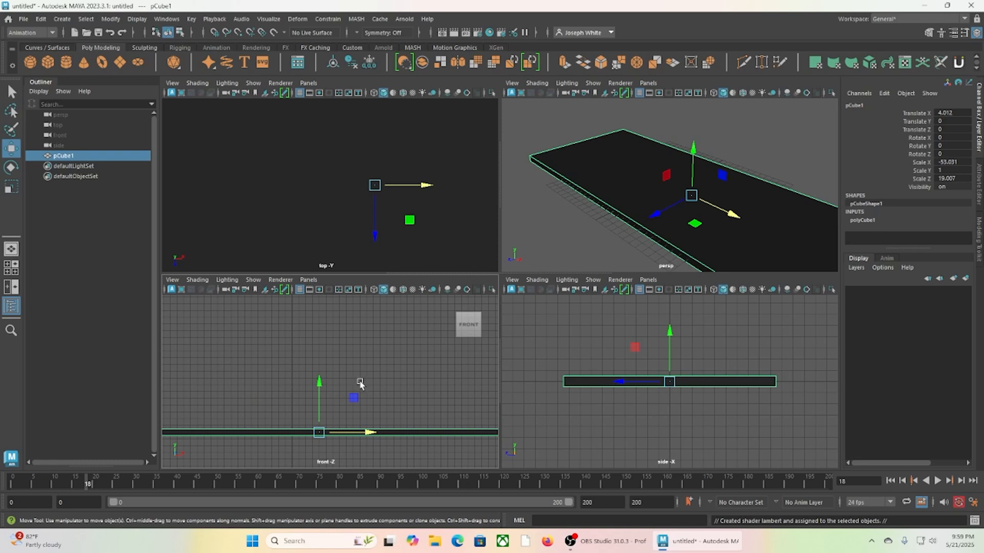
Lower the ground slab by setting its Translate Y to -0.5.
{"action": "left_click", "coordinate": [187, 362]}
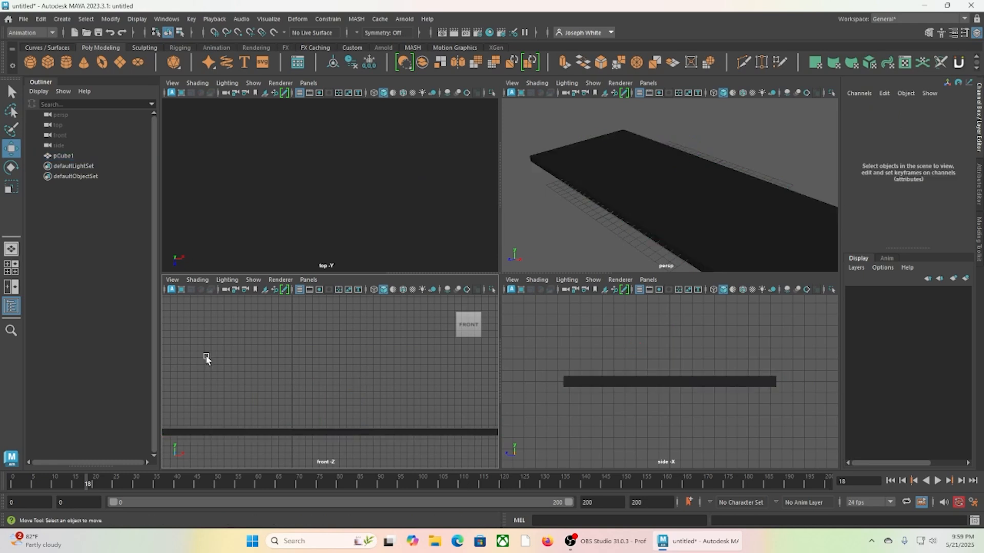
{"action": "left_click", "coordinate": [380, 432]}
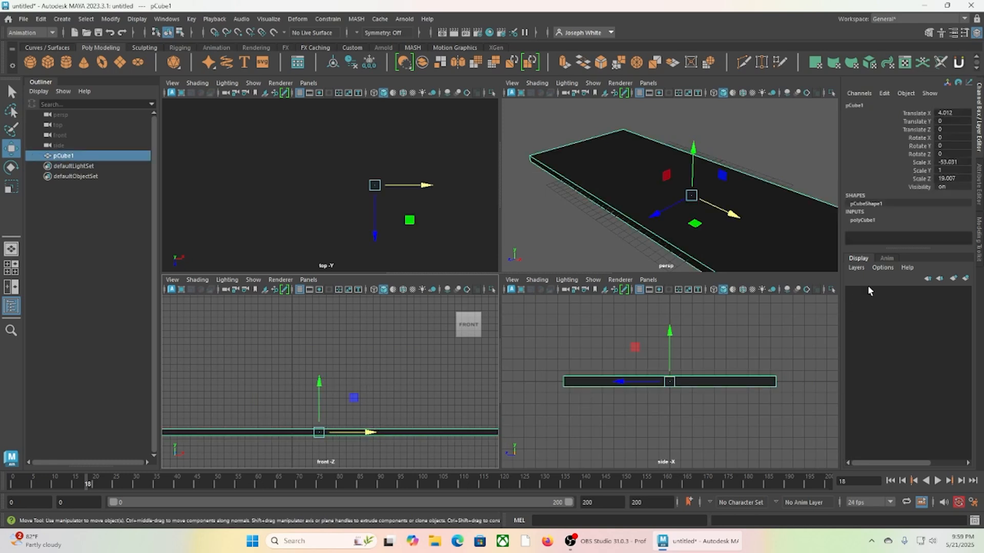
{"action": "left_click", "coordinate": [424, 393]}
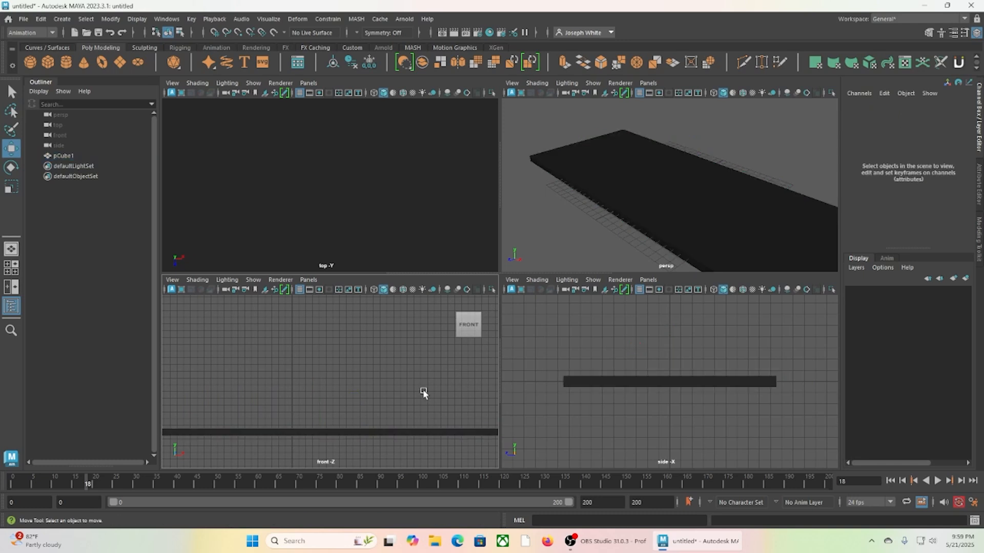
{"action": "left_click", "coordinate": [344, 432]}
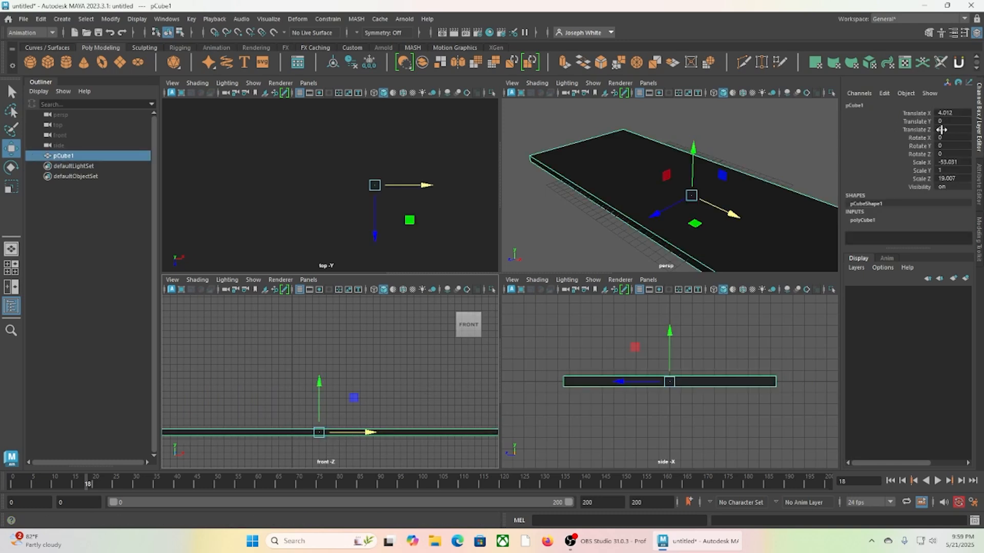
{"action": "left_click", "coordinate": [954, 123]}
{"action": "key", "text": "BackSpace"}
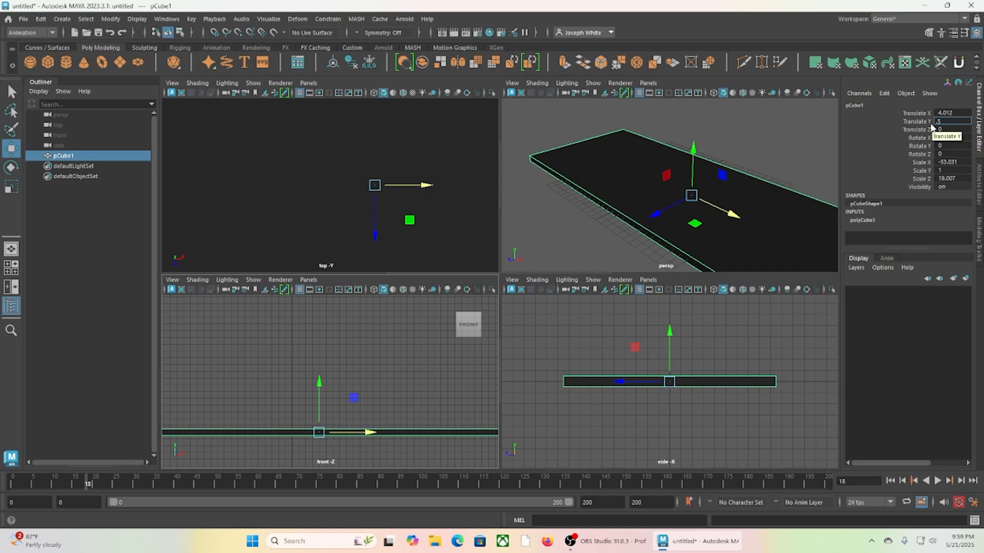
{"action": "type", "text": ".5"}
{"action": "key", "text": "Return"}
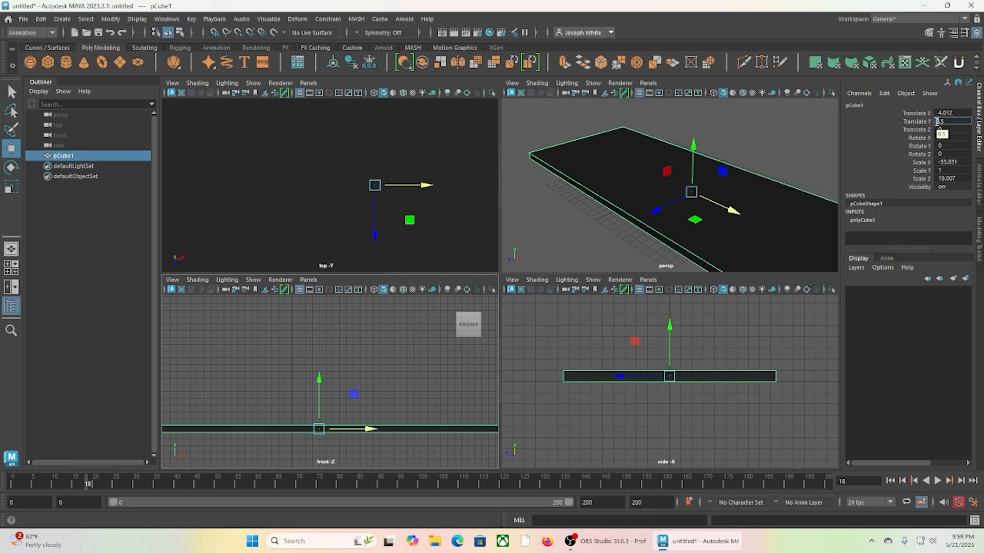
{"action": "type", "text": "-"}
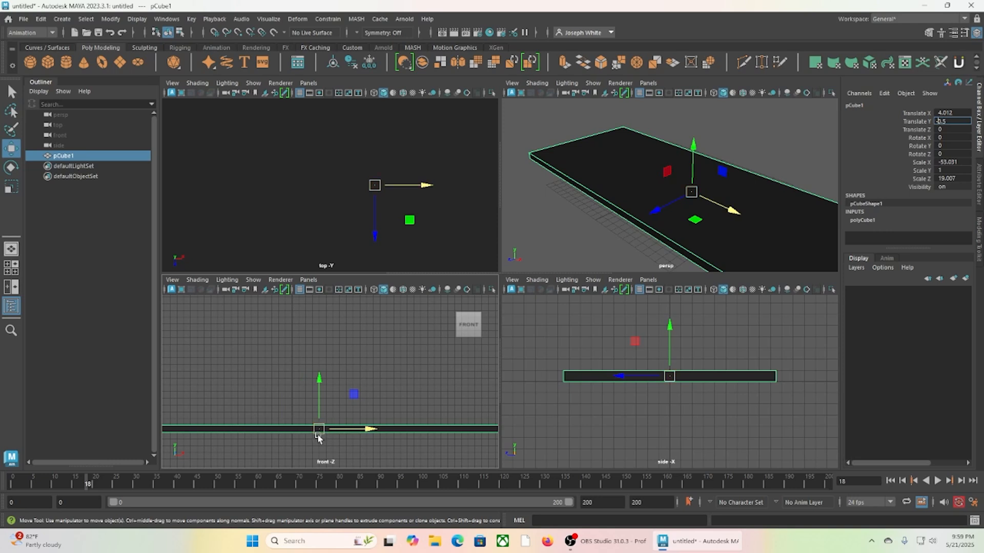
{"action": "left_click", "coordinate": [923, 122]}
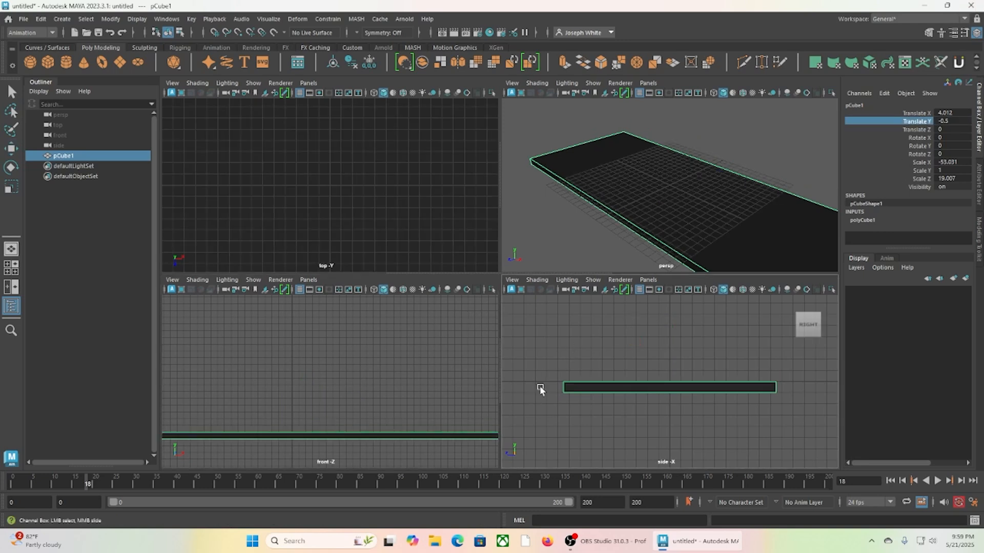
Create a new display layer containing the selected ground slab.
{"action": "key", "text": "space"}
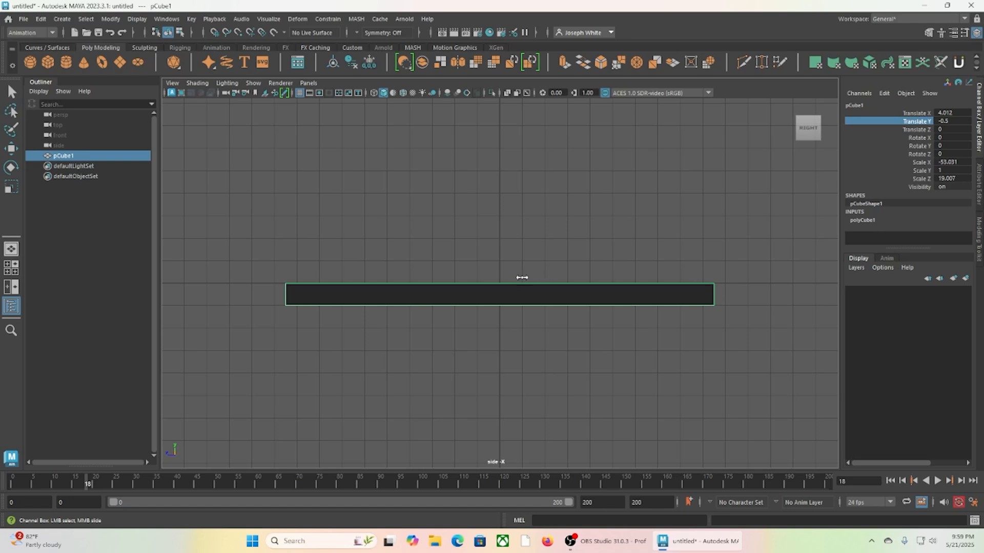
{"action": "key", "text": "space"}
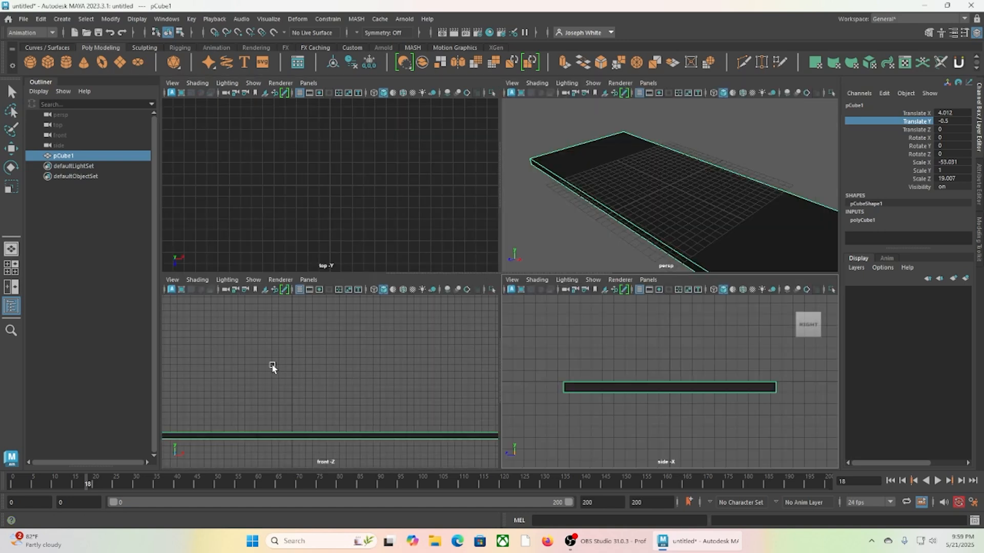
{"action": "middle_click_drag", "start_coordinate": [251, 372], "coordinate": [269, 388], "text": "alt"}
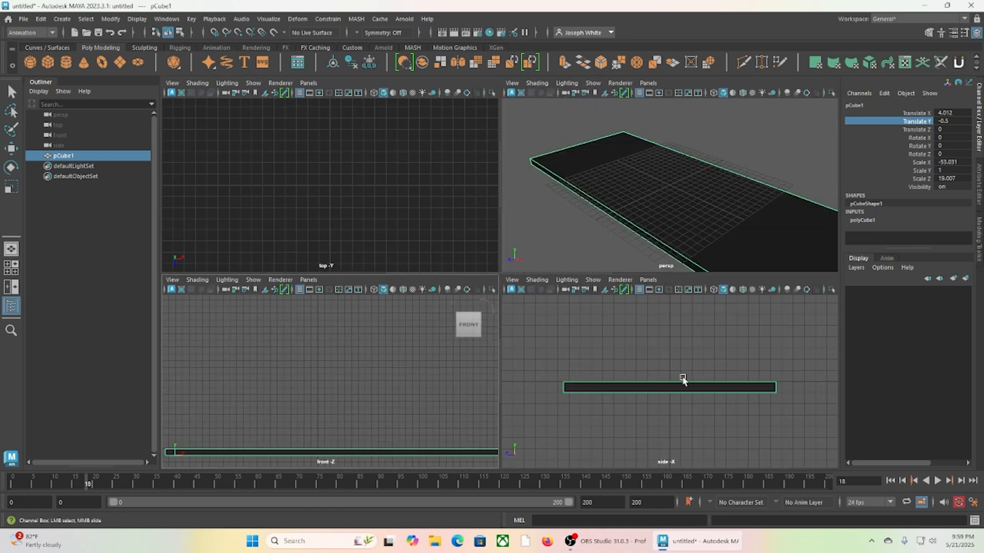
{"action": "middle_click_drag", "start_coordinate": [670, 362], "coordinate": [672, 422], "text": "alt"}
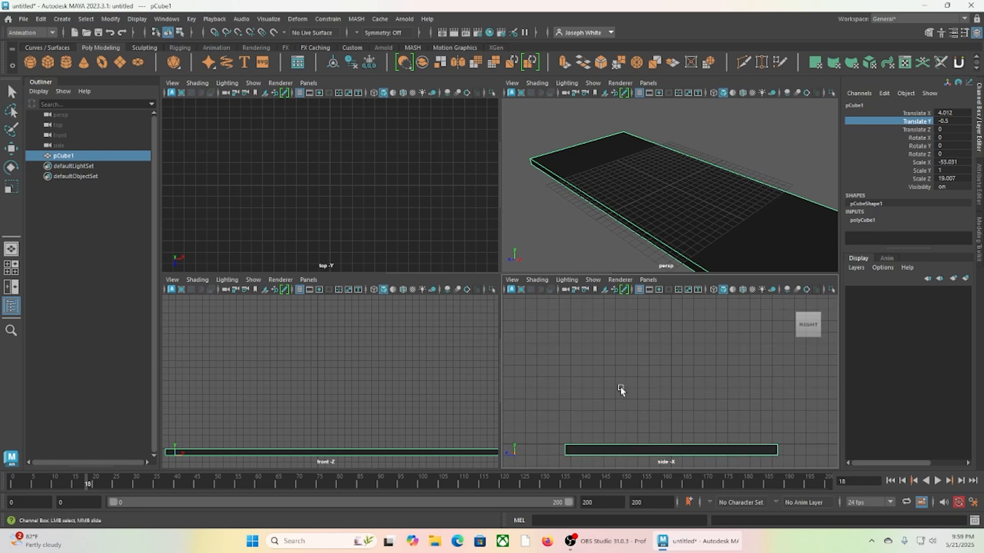
{"action": "key", "text": "w"}
{"action": "left_click", "coordinate": [588, 424]}
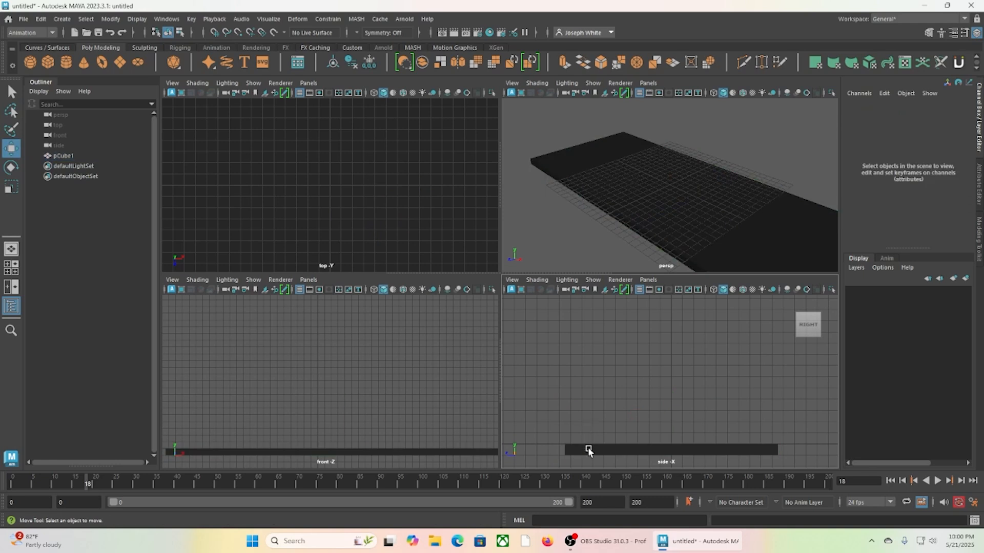
{"action": "left_click", "coordinate": [588, 447]}
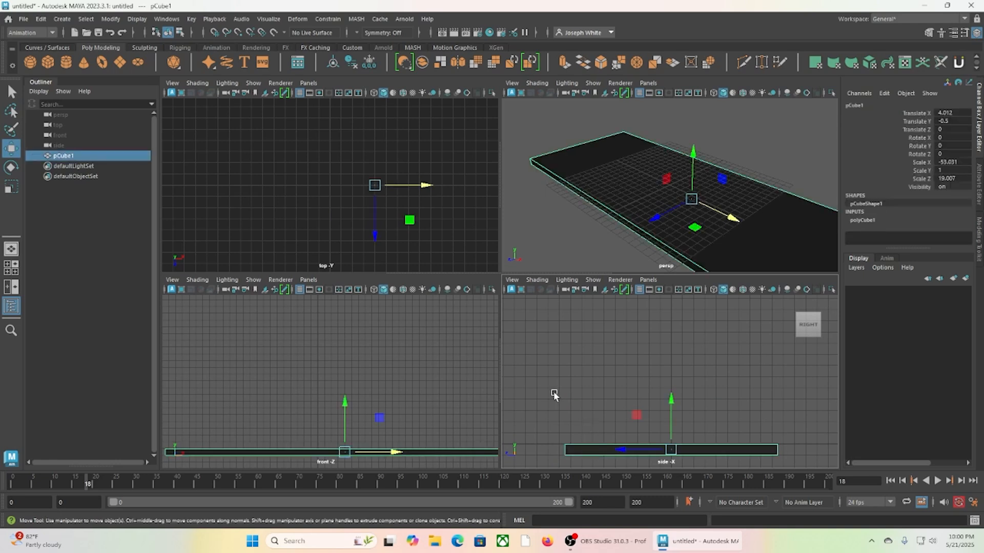
{"action": "left_click", "coordinate": [965, 278]}
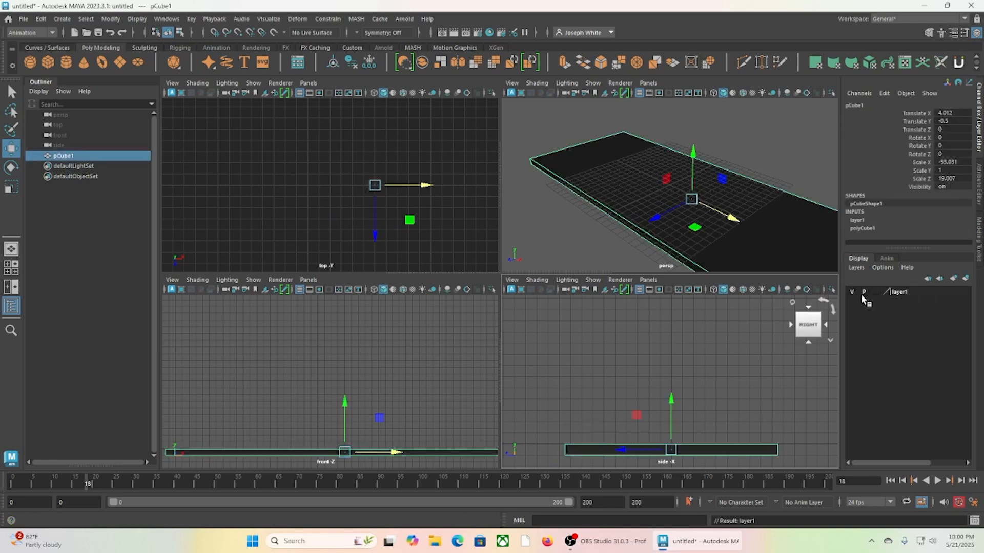
{"action": "left_click", "coordinate": [898, 293]}
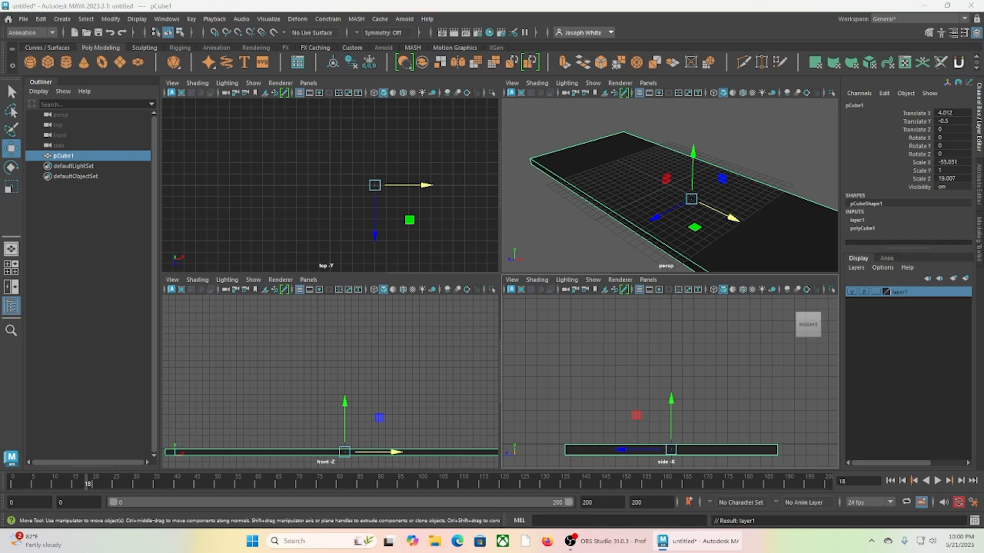
Rename the slab's display layer to ground and give it a light blue layer color.
{"action": "double_click", "coordinate": [899, 292]}
{"action": "left_click_drag", "start_coordinate": [585, 343], "coordinate": [391, 221]}
{"action": "type", "text": "ground"}
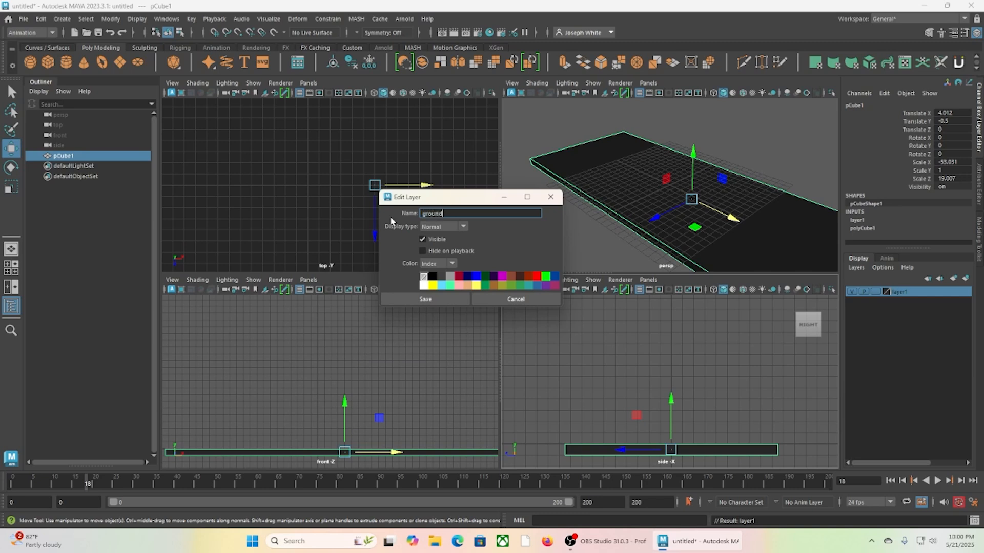
{"action": "key", "text": "Return"}
{"action": "left_click", "coordinate": [451, 278]}
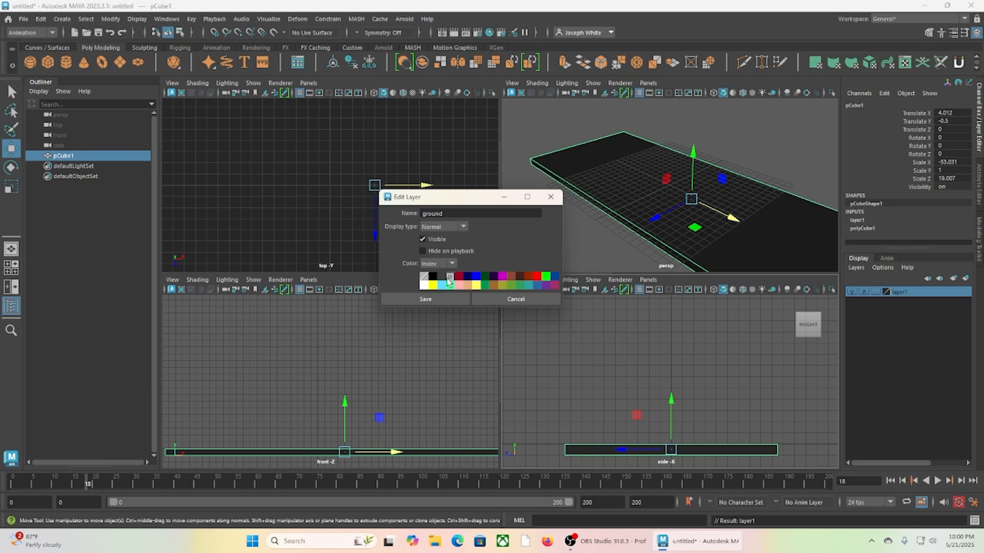
{"action": "left_click", "coordinate": [442, 285]}
{"action": "left_click", "coordinate": [427, 300]}
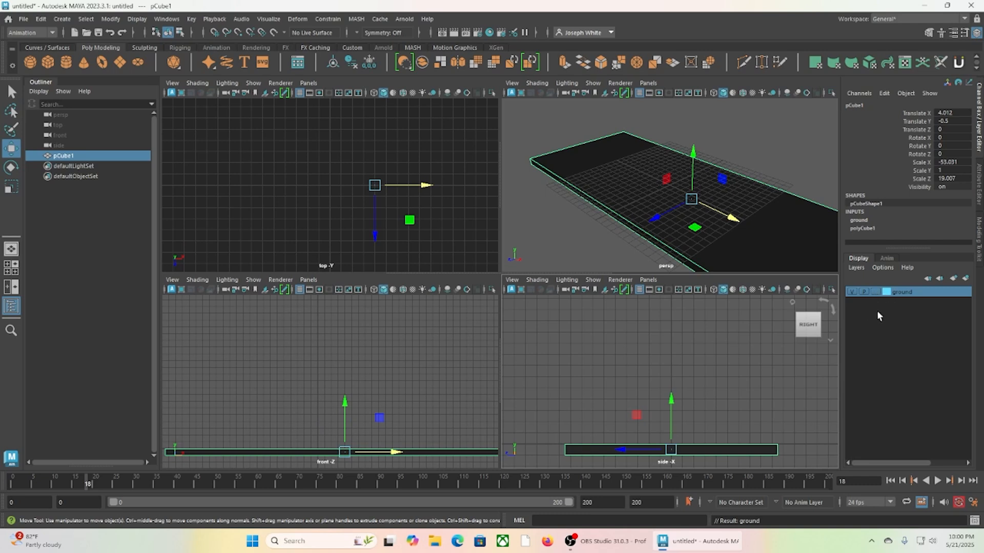
Try the ground layer's Template and Reference display types, returning the layer to Normal.
{"action": "left_click", "coordinate": [876, 293]}
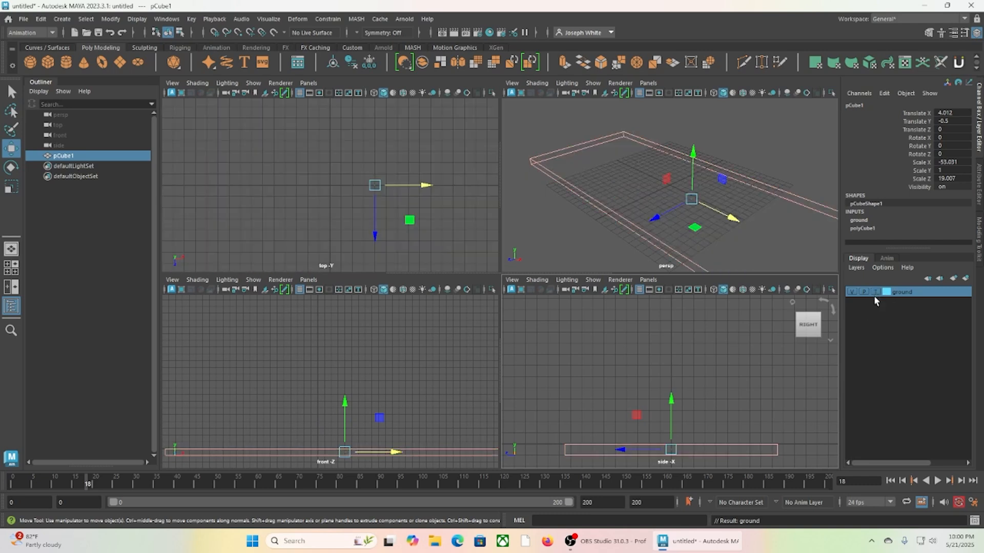
{"action": "left_click", "coordinate": [876, 293]}
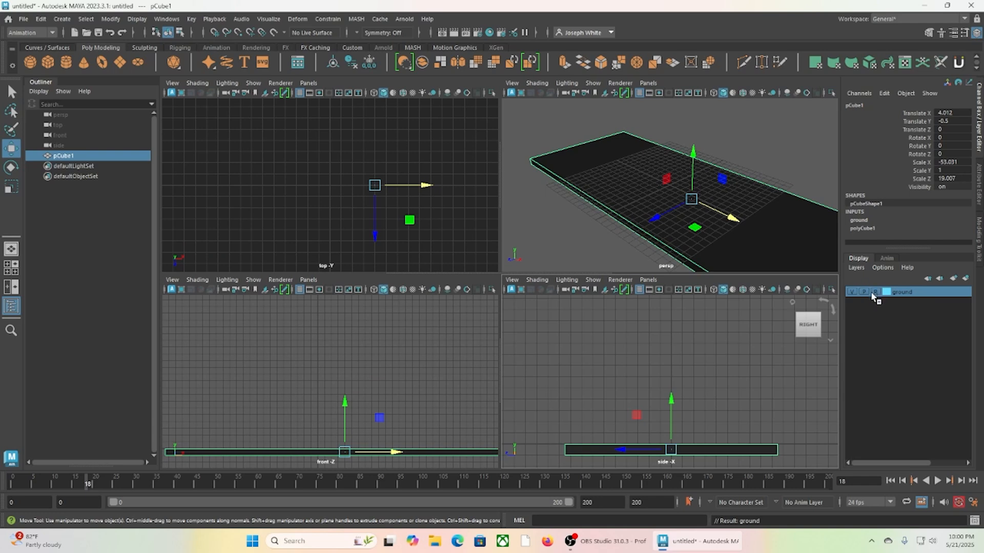
{"action": "left_click", "coordinate": [876, 292]}
{"action": "left_click", "coordinate": [709, 136]}
{"action": "left_click", "coordinate": [621, 144]}
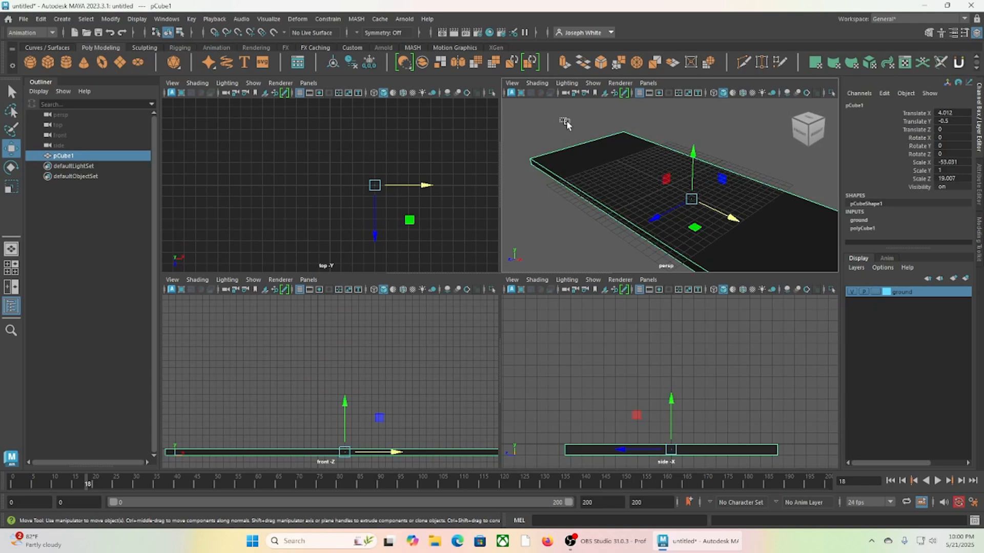
Set the ground layer's display type to Reference and test whether the slab can still be selected.
{"action": "left_click", "coordinate": [875, 292]}
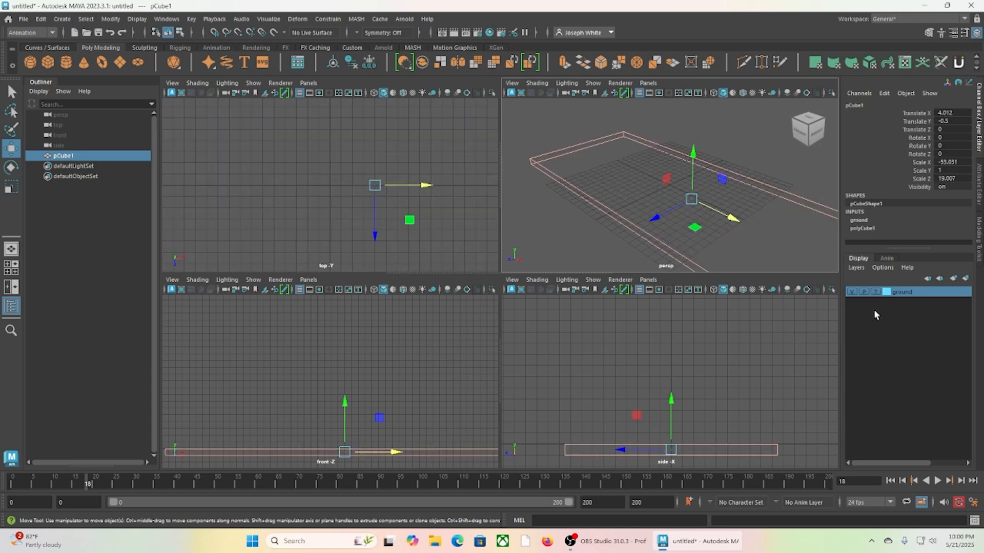
{"action": "left_click", "coordinate": [550, 129]}
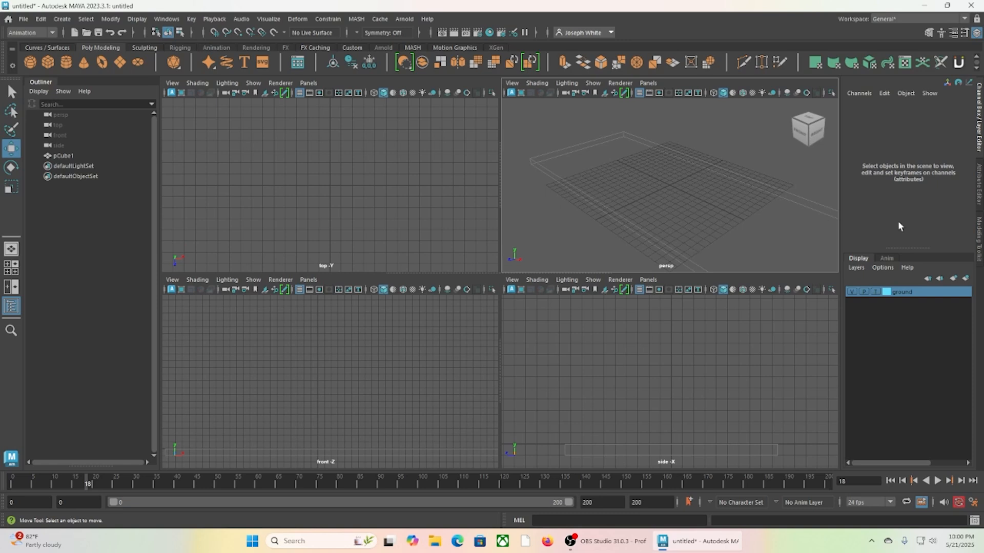
{"action": "left_click", "coordinate": [877, 293]}
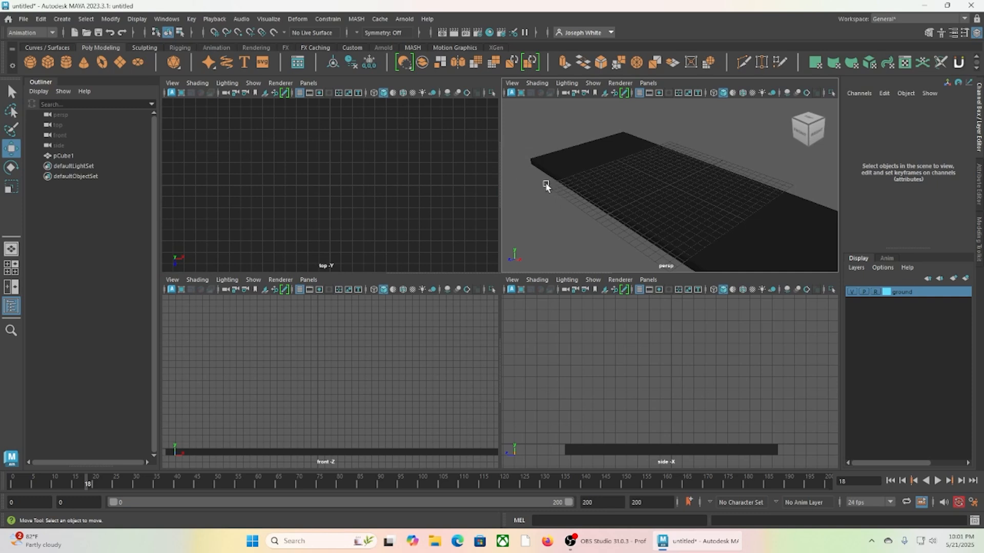
{"action": "left_click_drag", "start_coordinate": [518, 146], "coordinate": [595, 212]}
Create a polygon sphere at the origin.
{"action": "left_click", "coordinate": [62, 20]}
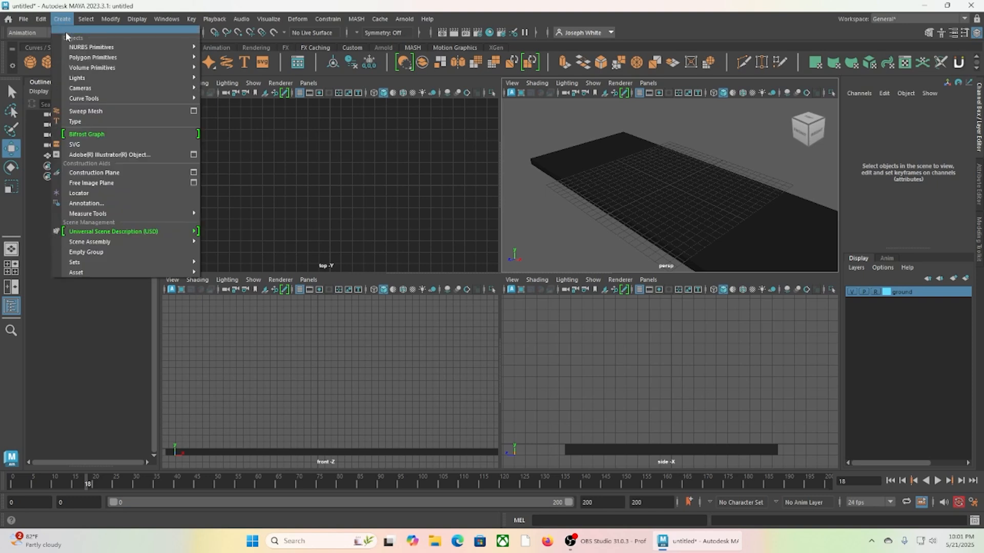
{"action": "mouse_move", "coordinate": [98, 58]}
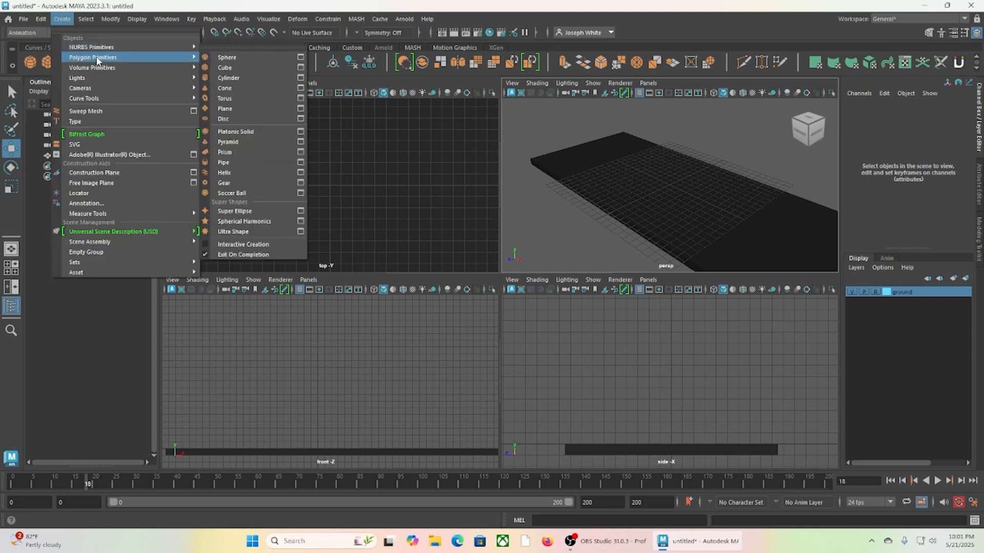
{"action": "left_click", "coordinate": [224, 60]}
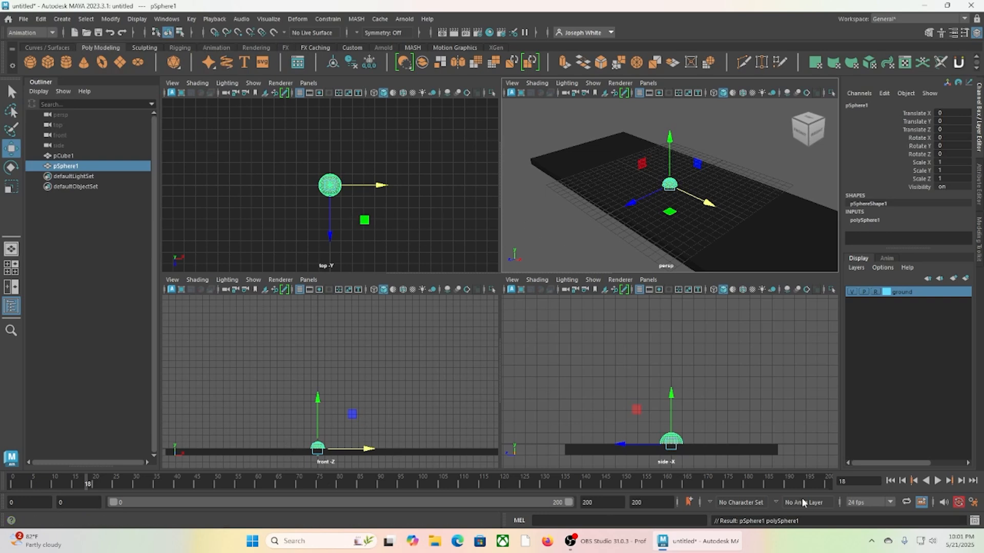
Raise the sphere onto the slab with a Translate Y of 1 and freeze its transformations.
{"action": "left_click", "coordinate": [615, 404]}
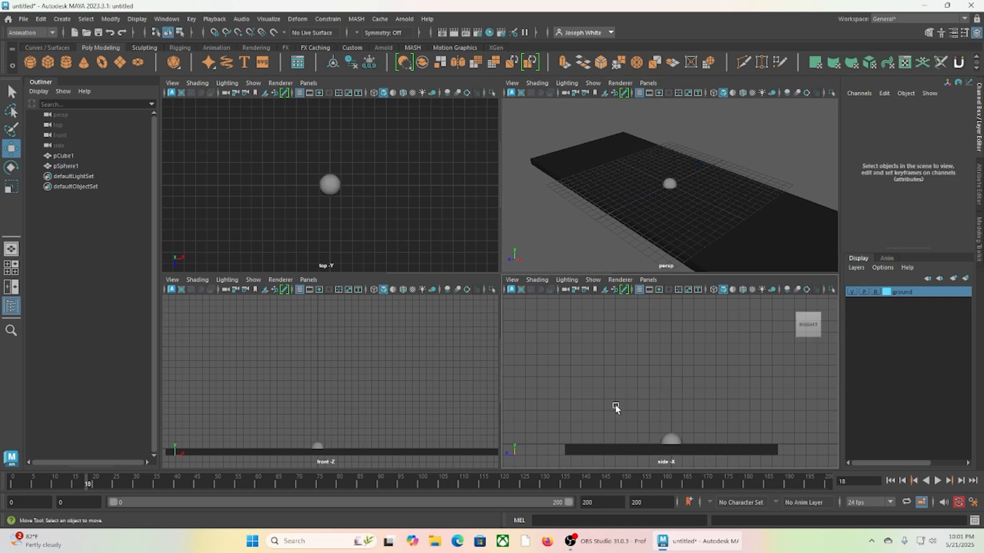
{"action": "left_click", "coordinate": [684, 435]}
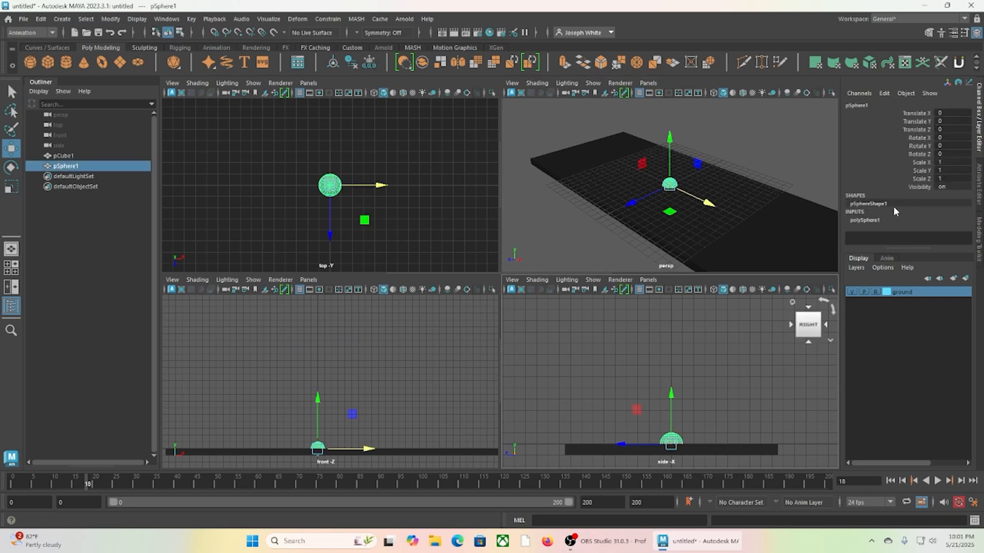
{"action": "left_click", "coordinate": [871, 222]}
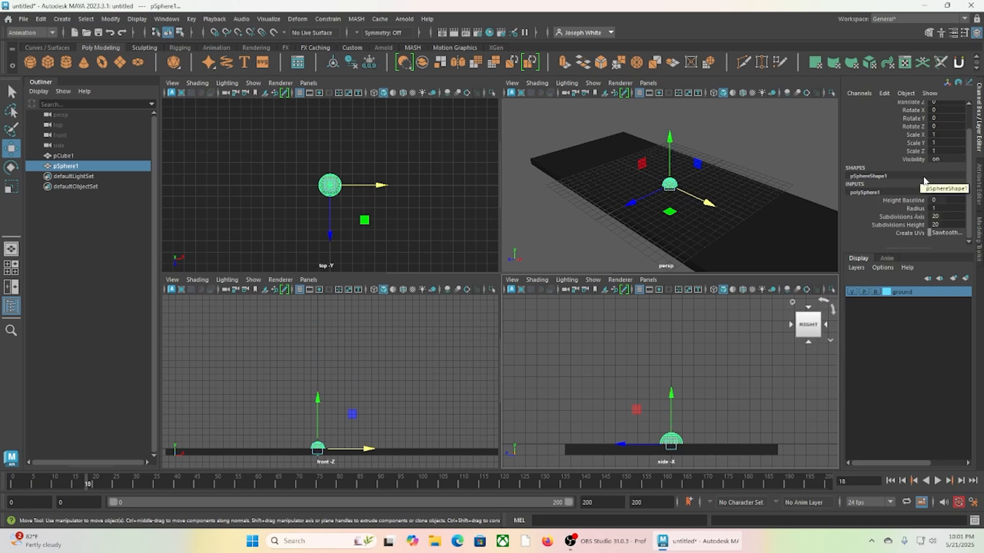
{"action": "scroll", "coordinate": [953, 184], "scroll_direction": "up", "scroll_amount": 2}
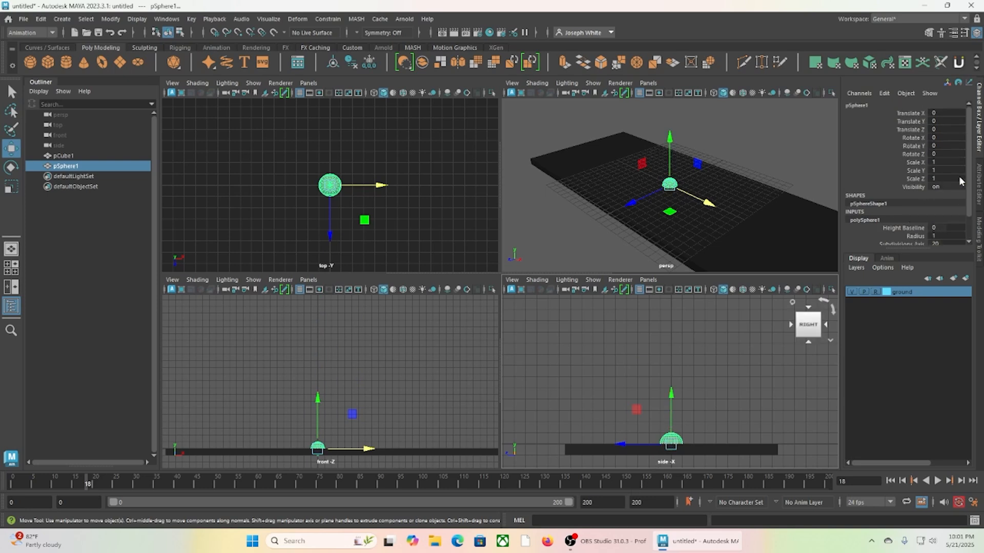
{"action": "left_click", "coordinate": [951, 125]}
{"action": "type", "text": "1"}
{"action": "key", "text": "Return"}
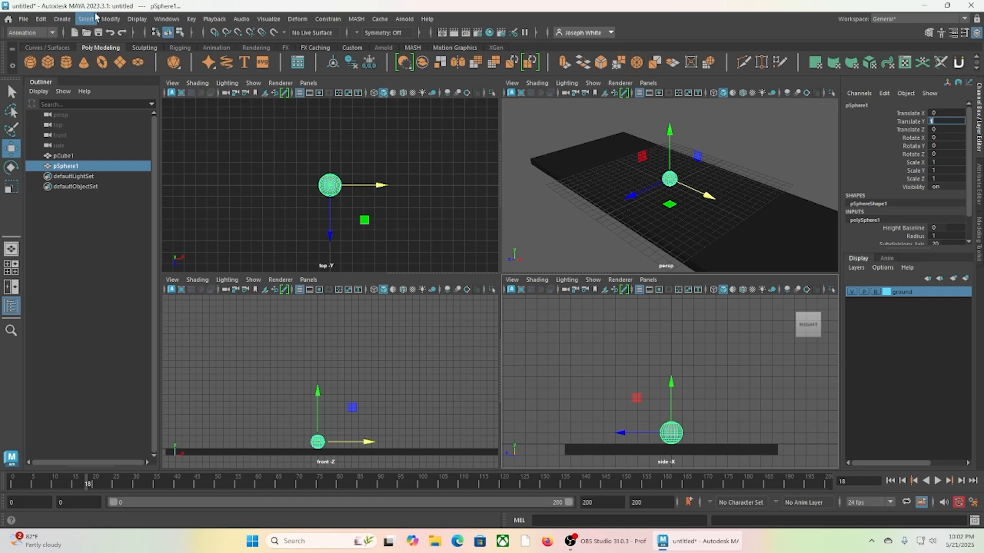
{"action": "left_click", "coordinate": [111, 20]}
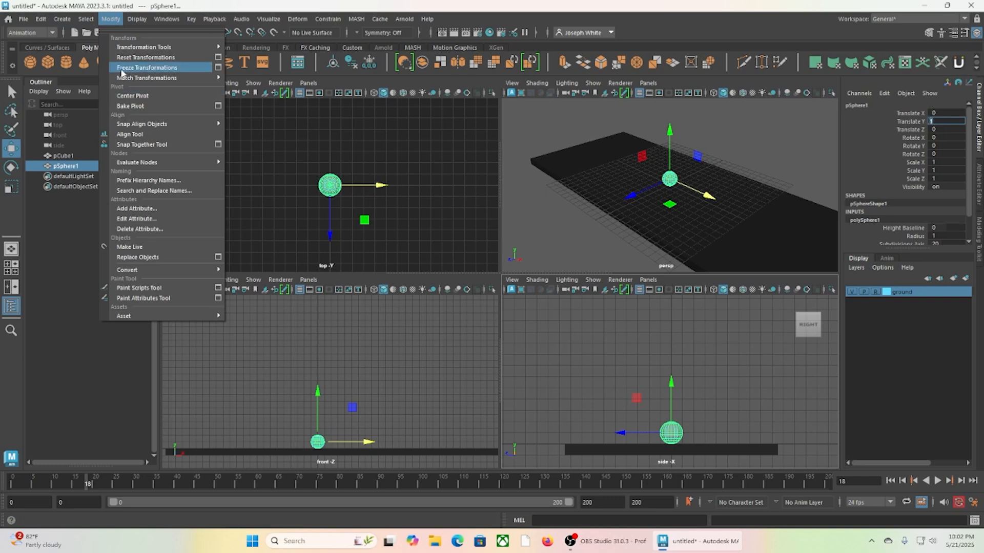
{"action": "left_click", "coordinate": [147, 67]}
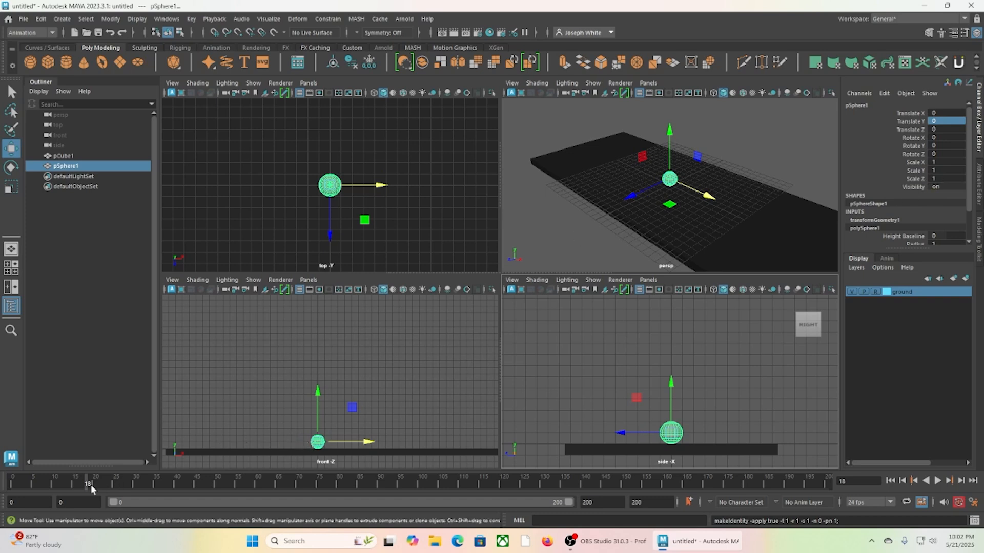
Return to frame 0 and show the sphere and slab in a full-size front view with the sphere near the lower middle.
{"action": "left_click_drag", "start_coordinate": [85, 484], "coordinate": [12, 484]}
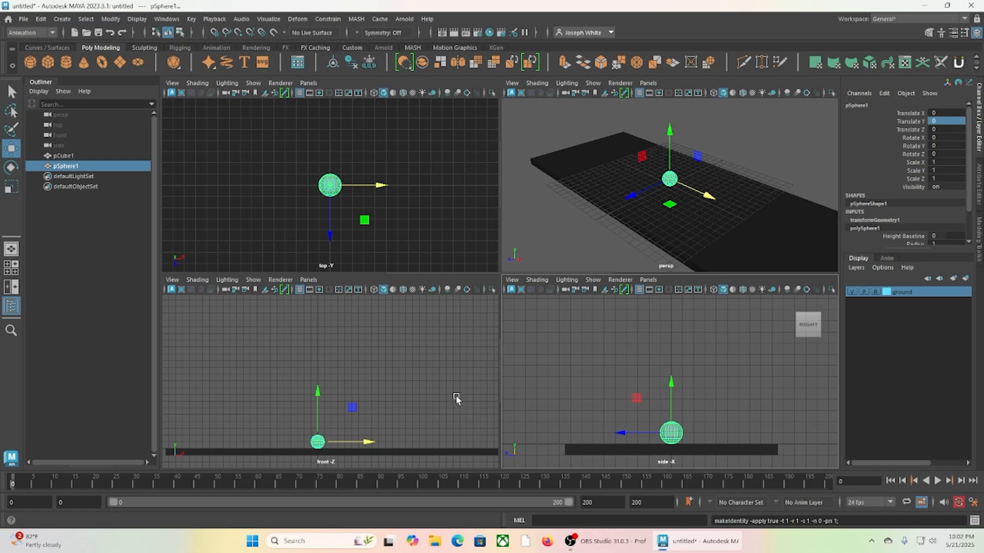
{"action": "middle_click", "coordinate": [299, 409]}
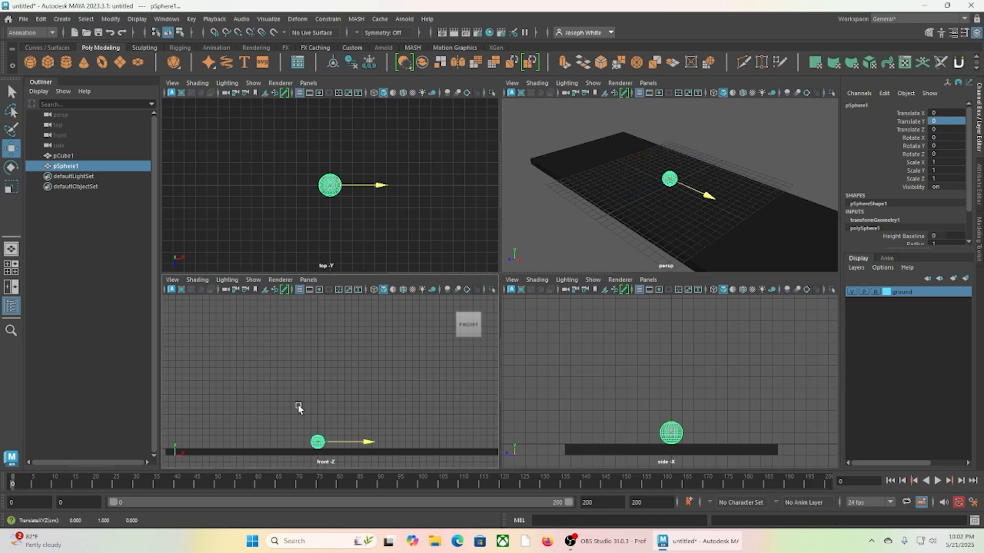
{"action": "key", "text": "space"}
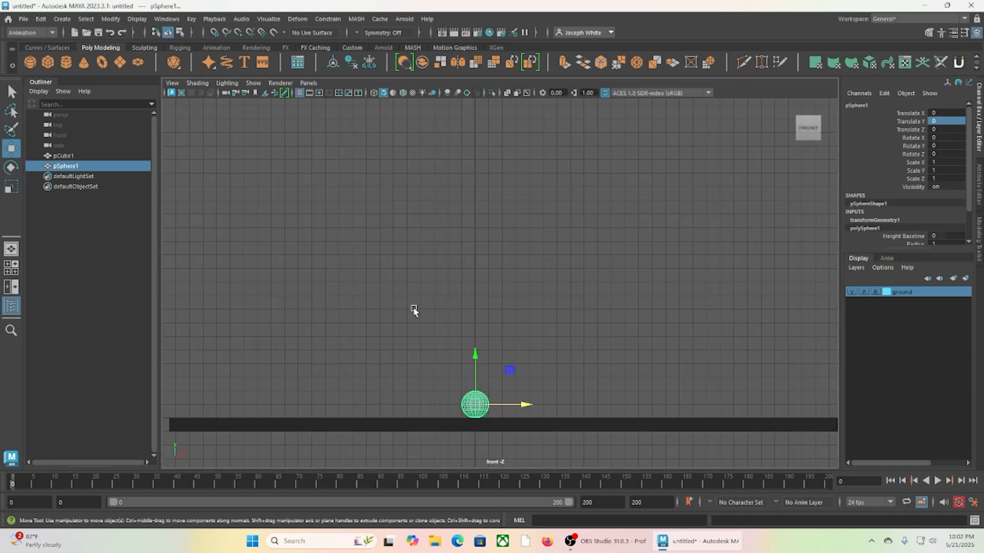
{"action": "middle_click_drag", "start_coordinate": [411, 316], "coordinate": [460, 347], "text": "alt"}
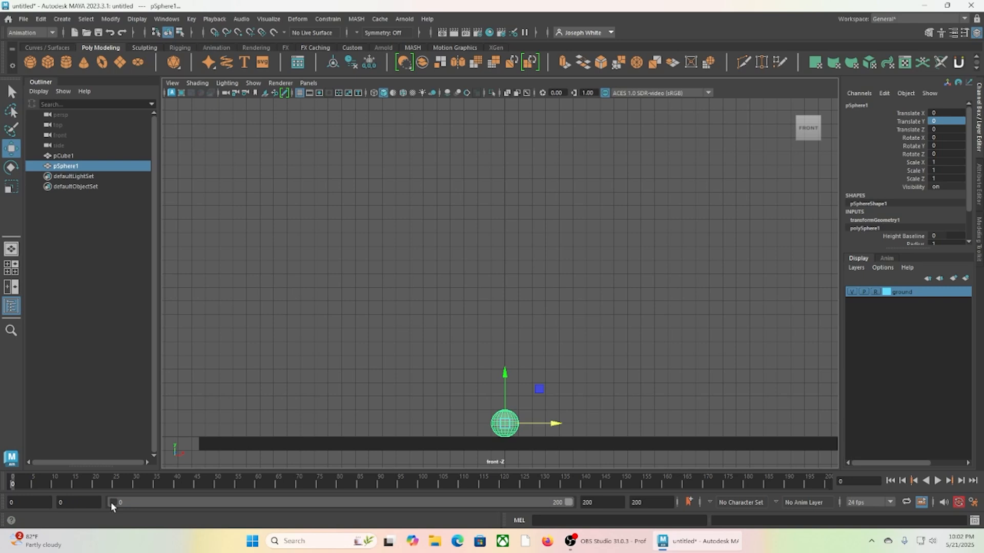
Start the playback range at frame 1 and make frame 1 the current frame.
{"action": "left_click_drag", "start_coordinate": [111, 502], "coordinate": [111, 503]}
{"action": "left_click_drag", "start_coordinate": [113, 505], "coordinate": [116, 505]}
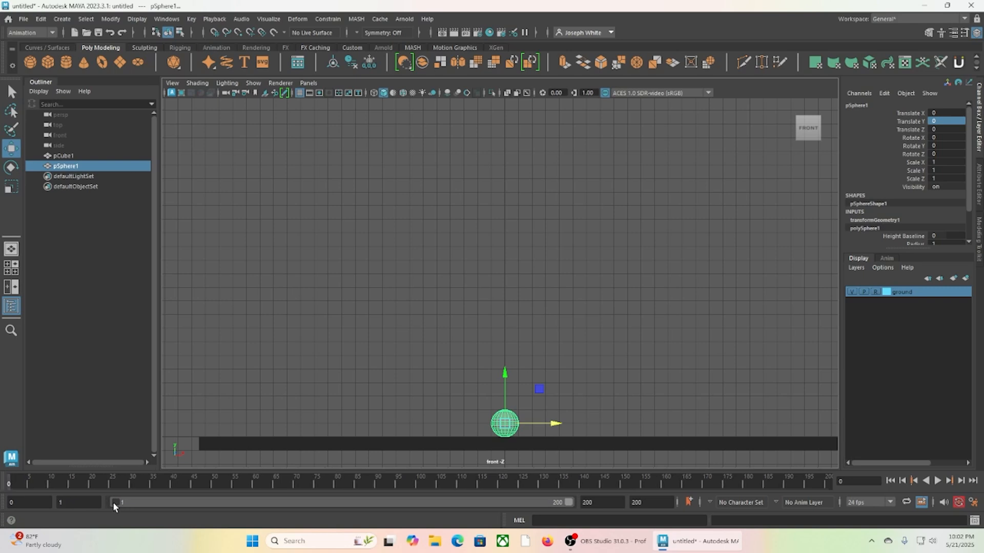
{"action": "double_click", "coordinate": [29, 484]}
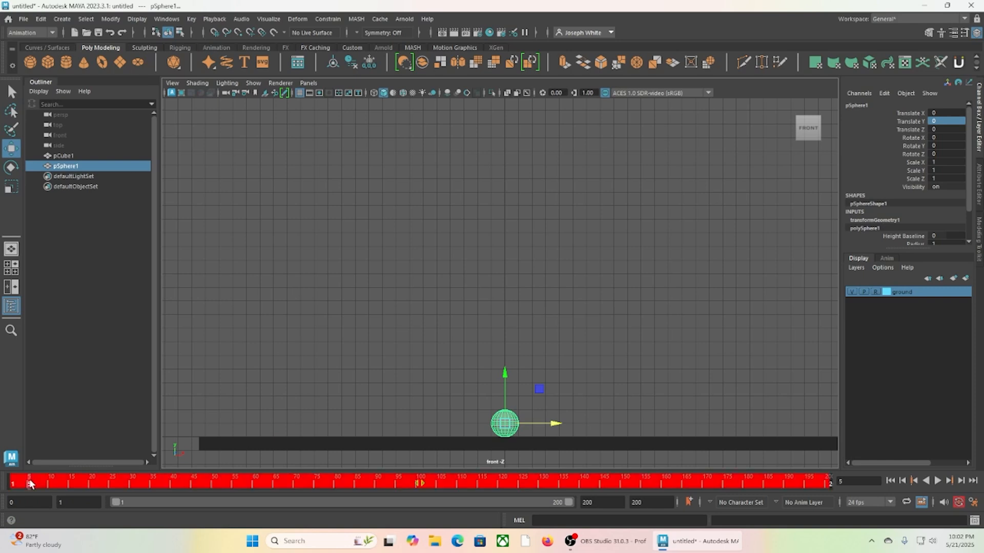
{"action": "left_click", "coordinate": [28, 483]}
{"action": "left_click", "coordinate": [12, 484]}
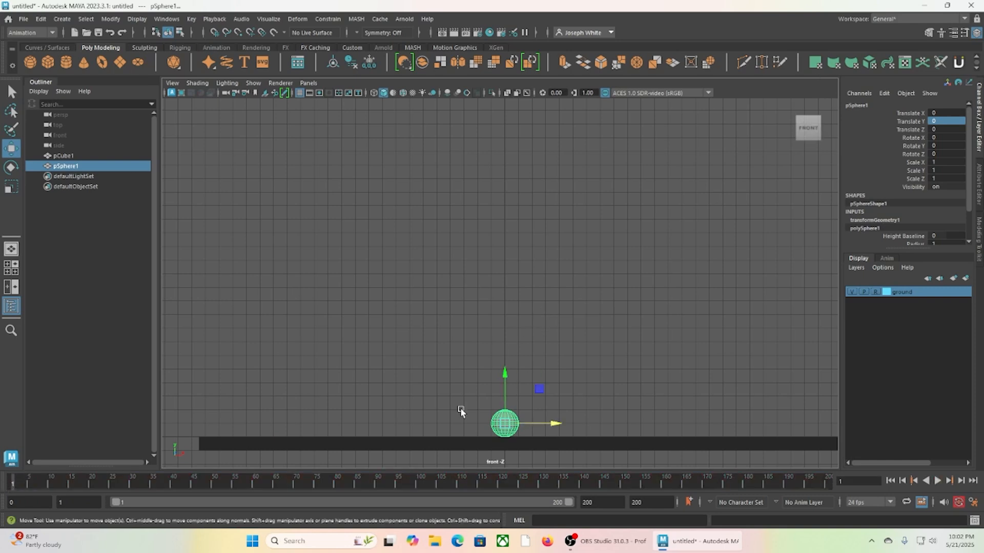
Raise the sphere to a Translate Y of 20 and key only that channel at frame 1.
{"action": "left_click", "coordinate": [549, 345]}
{"action": "left_click", "coordinate": [505, 421]}
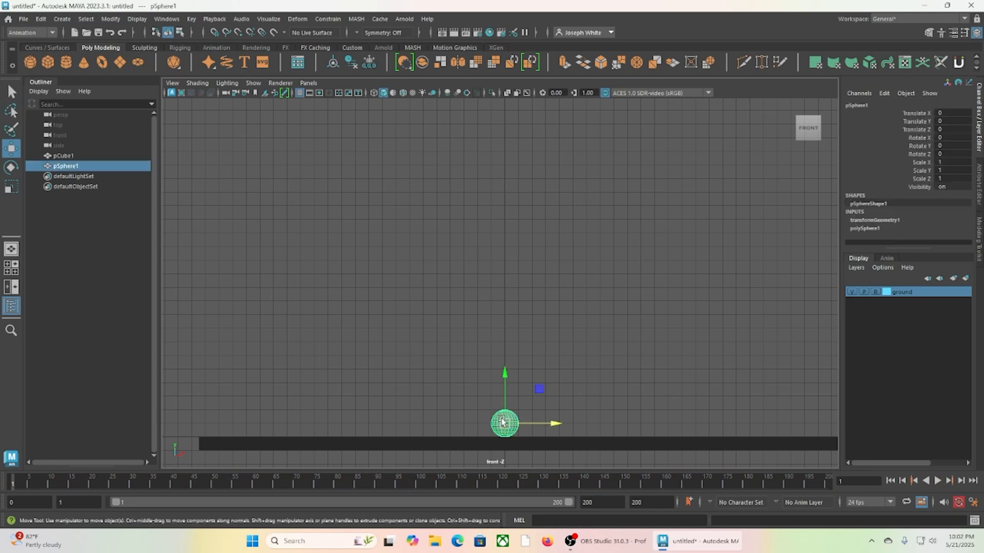
{"action": "left_click_drag", "start_coordinate": [504, 392], "coordinate": [508, 104]}
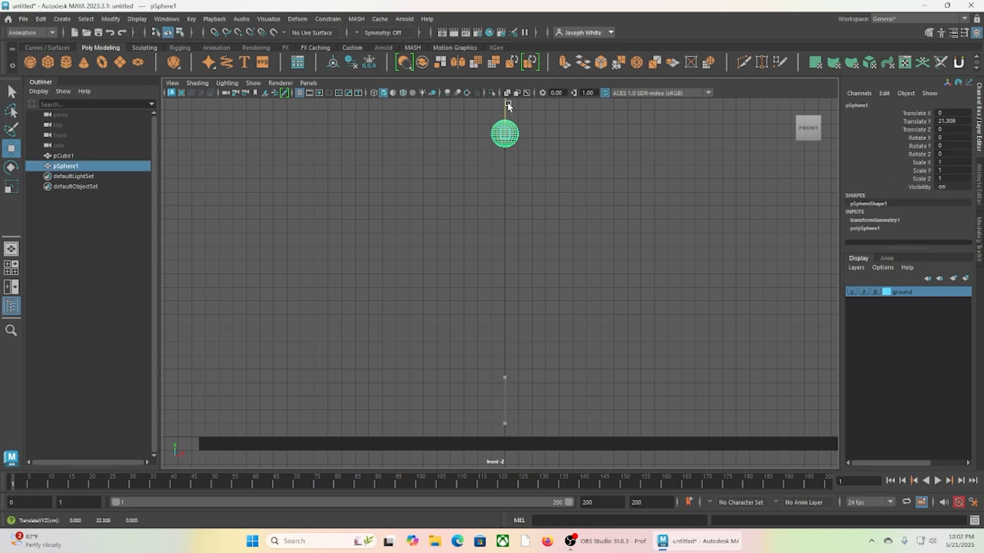
{"action": "double_click", "coordinate": [945, 122]}
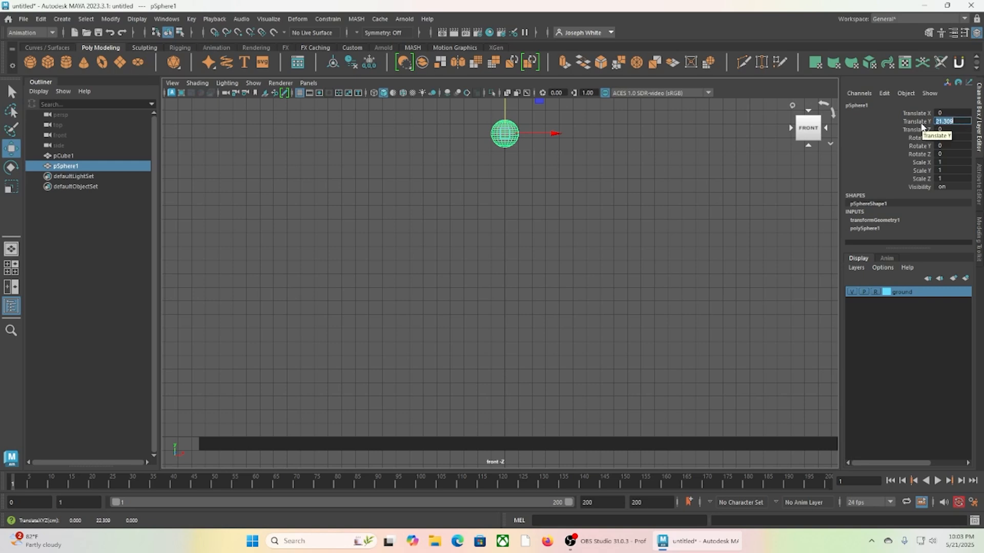
{"action": "type", "text": "20"}
{"action": "key", "text": "Return"}
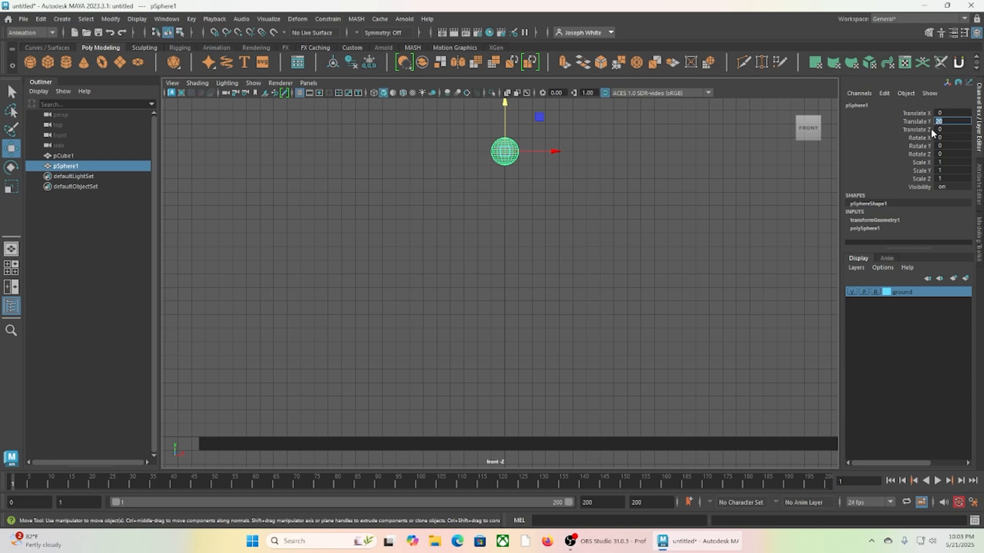
{"action": "left_click", "coordinate": [916, 122]}
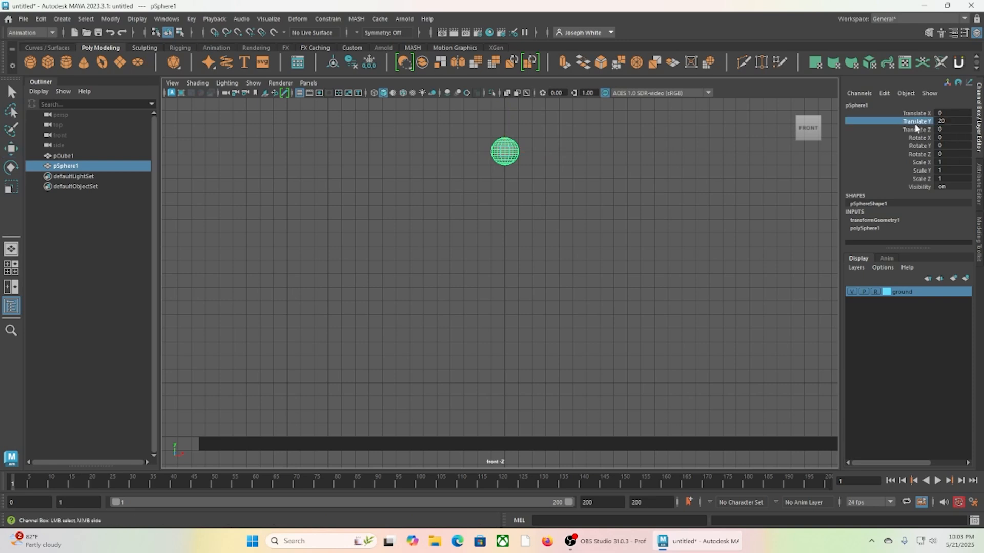
{"action": "right_click", "coordinate": [916, 123]}
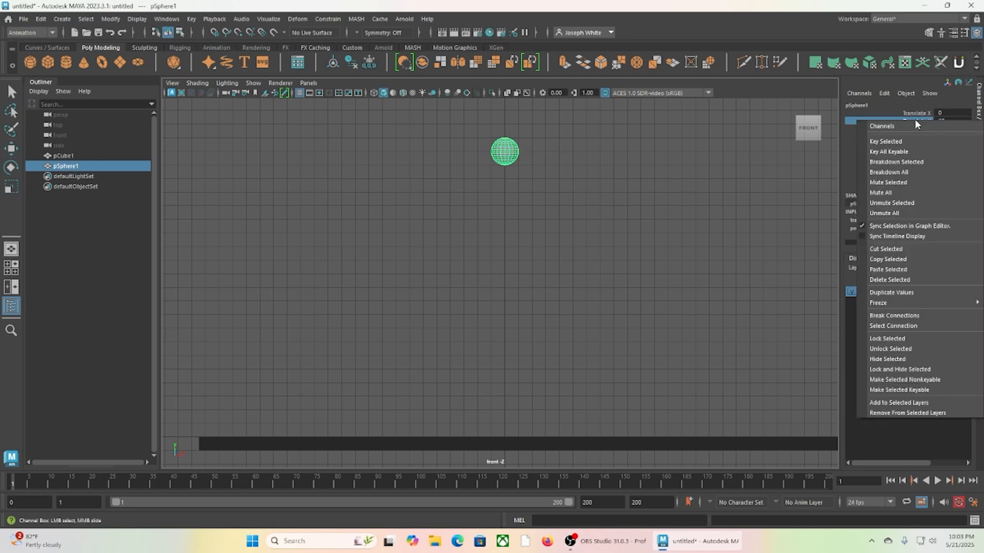
{"action": "left_click", "coordinate": [892, 144]}
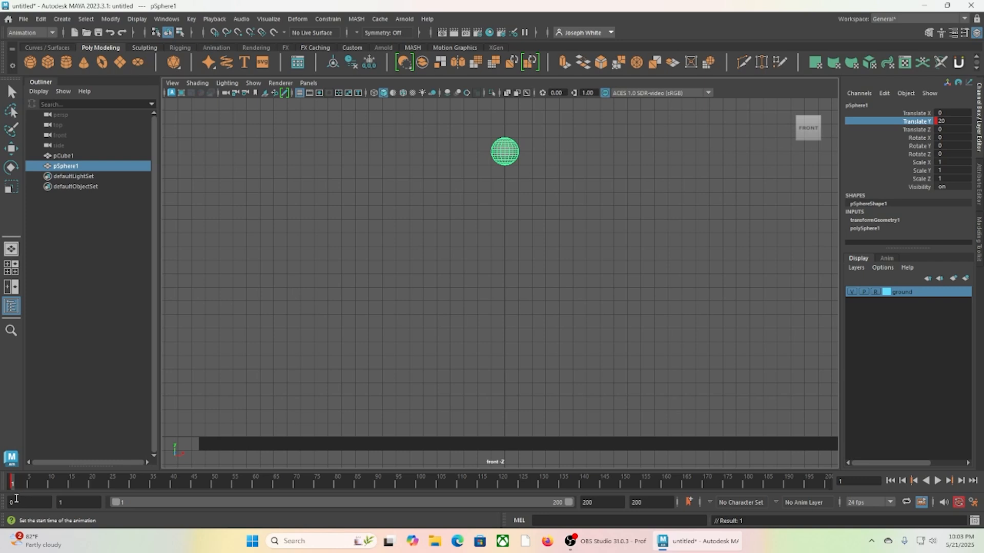
Key the sphere's first ground contact at frame 10 with a Translate Y of 0 and start playback.
{"action": "left_click", "coordinate": [51, 484]}
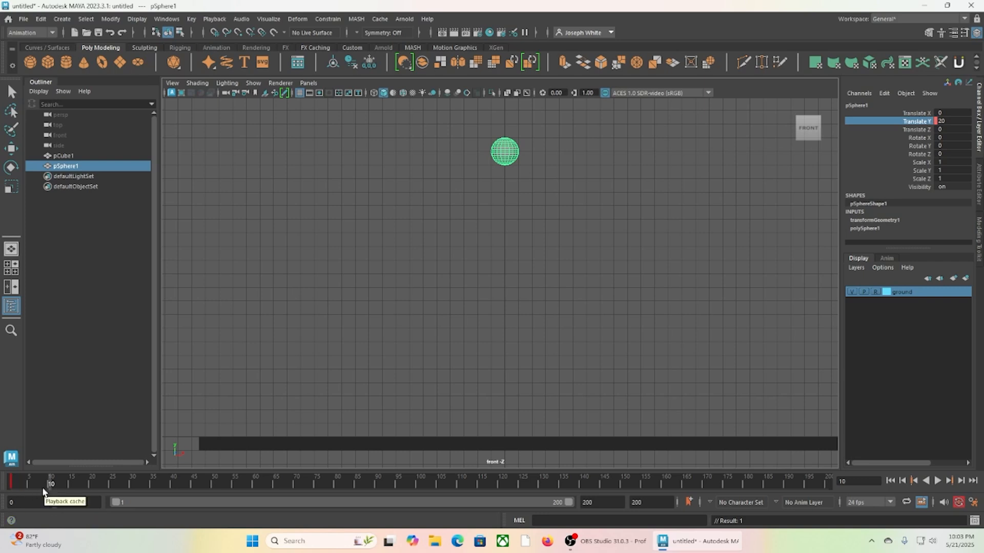
{"action": "left_click", "coordinate": [941, 122]}
{"action": "type", "text": "0"}
{"action": "key", "text": "Return"}
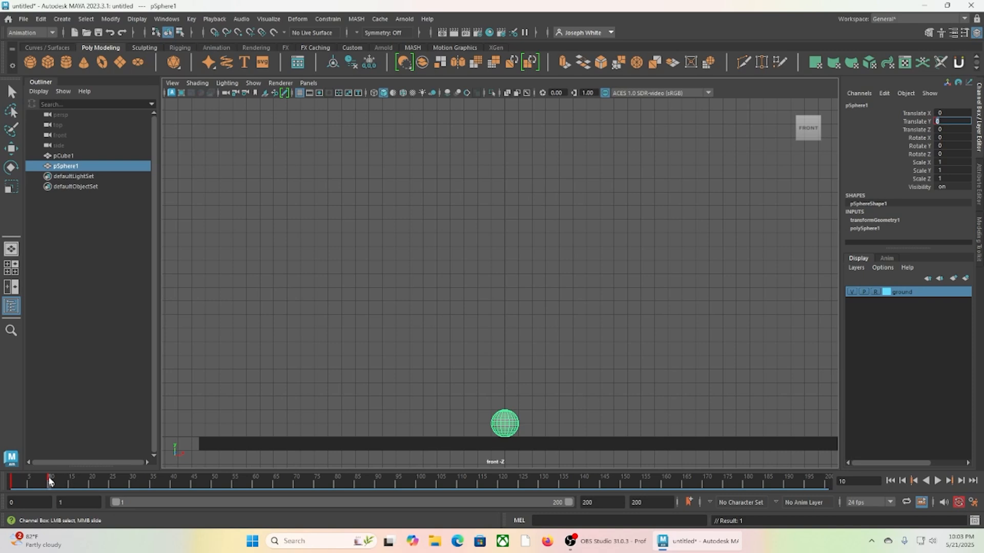
{"action": "key", "text": "alt+v"}
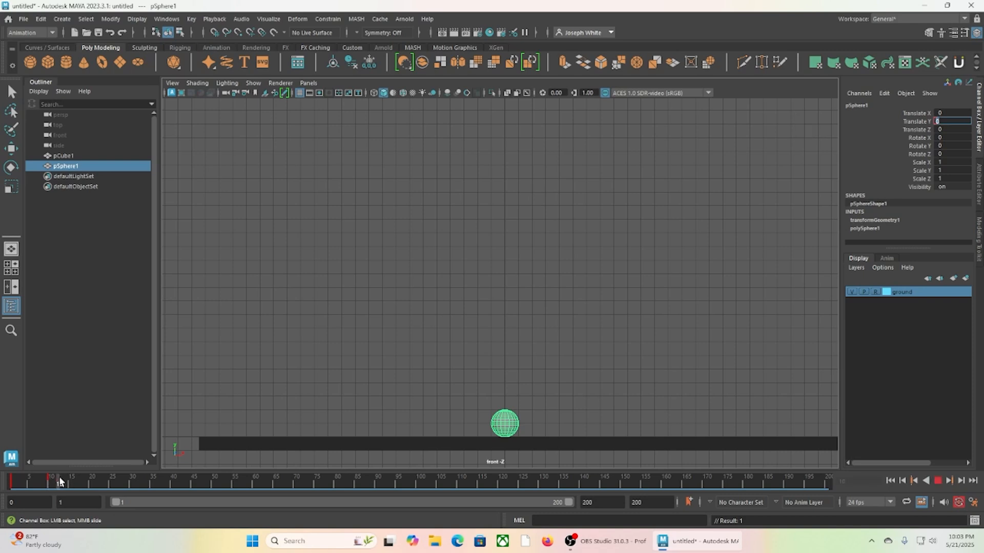
Stop playback and key the sphere's Translate Y at 17 on frame 19 and 0 on frame 28.
{"action": "left_click", "coordinate": [86, 486]}
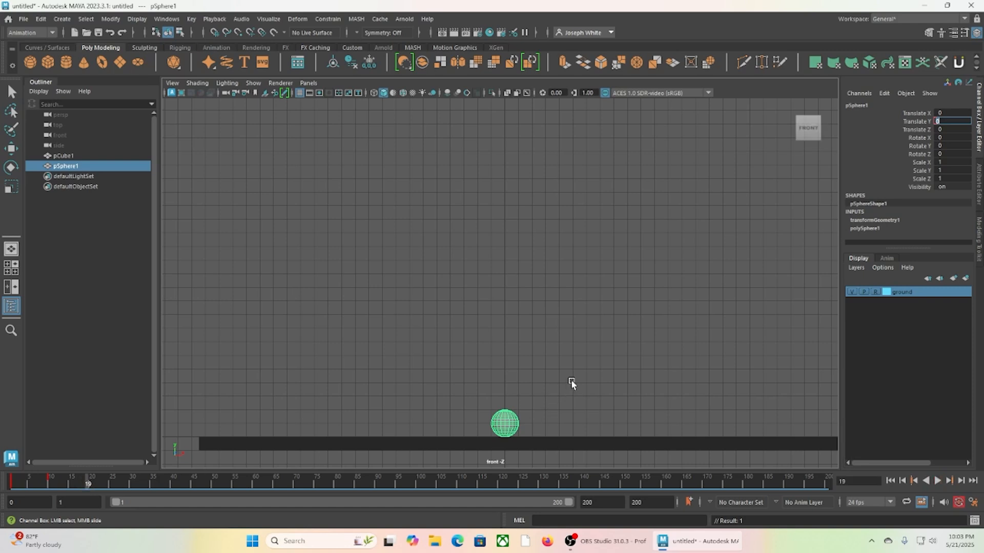
{"action": "left_click", "coordinate": [955, 123]}
{"action": "type", "text": "17"}
{"action": "key", "text": "Return"}
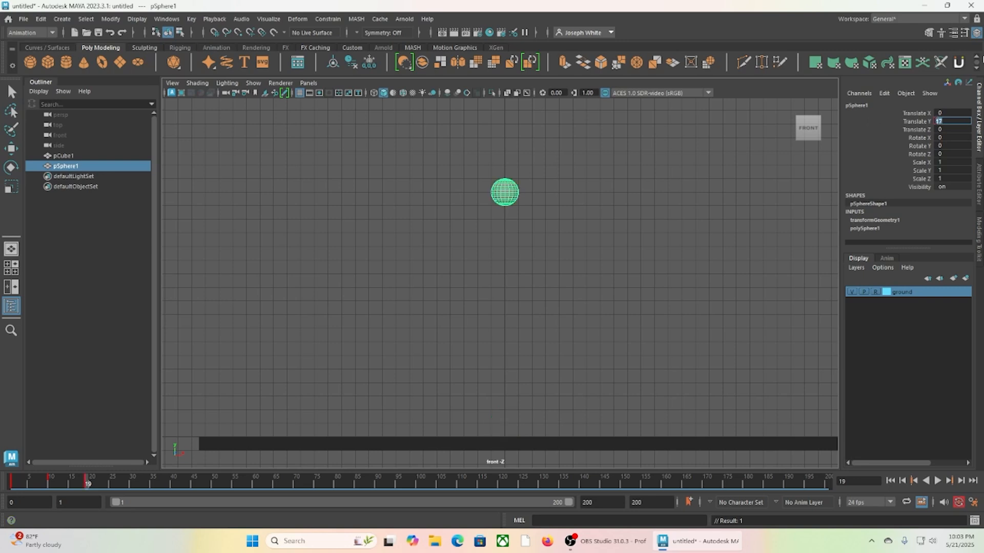
{"action": "left_click", "coordinate": [124, 484]}
{"action": "type", "text": "0"}
{"action": "key", "text": "Return"}
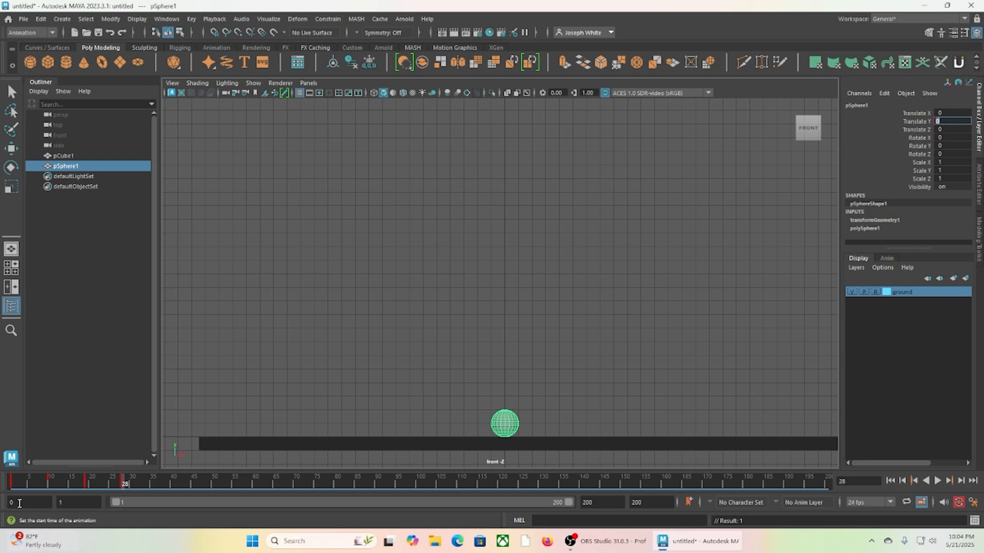
Key the peak of the sphere's next bounce at frame 36 with a Translate Y of 14.
{"action": "left_click", "coordinate": [161, 485]}
{"action": "left_click", "coordinate": [157, 485]}
{"action": "type", "text": "15"}
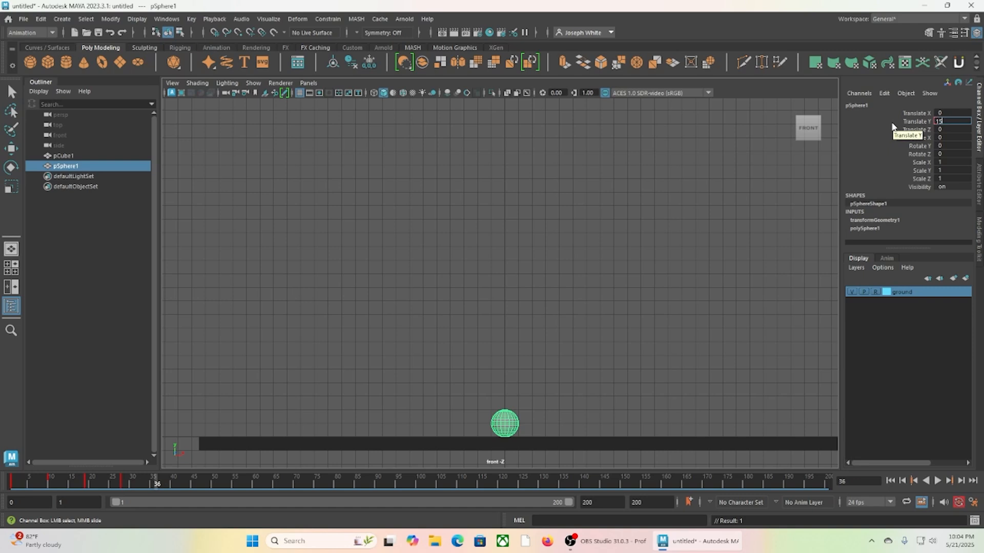
{"action": "key", "text": "BackSpace"}
{"action": "key", "text": "Return"}
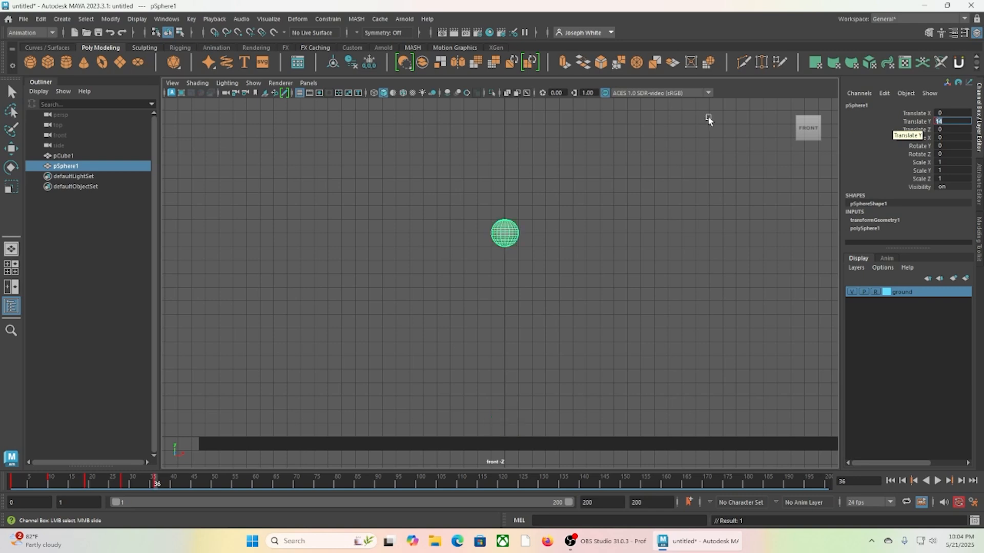
Key the sphere back on the ground at frame 44 with a Translate Y of 0.
{"action": "left_click", "coordinate": [156, 486]}
{"action": "left_click", "coordinate": [189, 483]}
{"action": "left_click", "coordinate": [181, 483]}
{"action": "left_click", "coordinate": [189, 484]}
{"action": "type", "text": "0"}
{"action": "key", "text": "Return"}
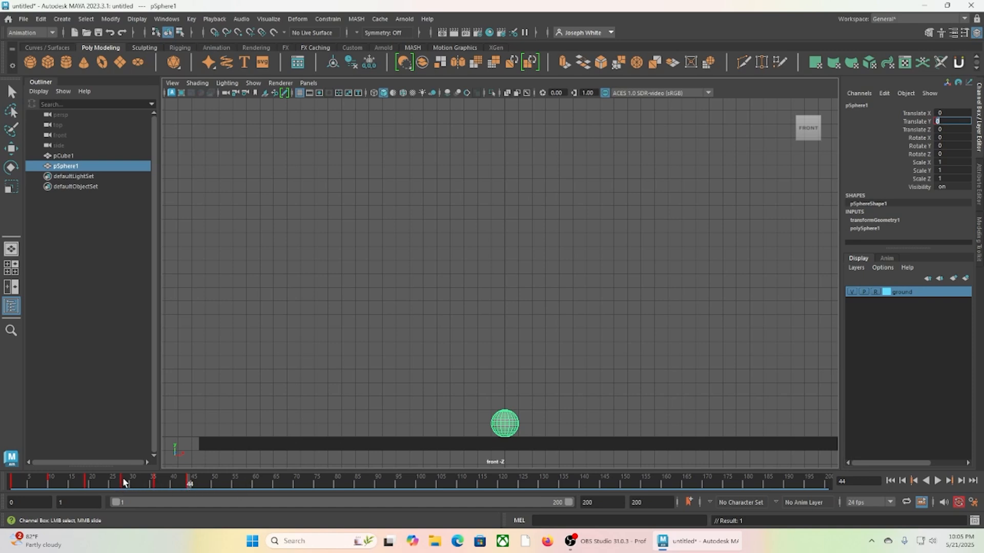
Scrub from frame 28 through 36 to 44 to review the sphere's latest bounce.
{"action": "left_click_drag", "start_coordinate": [123, 484], "coordinate": [154, 485]}
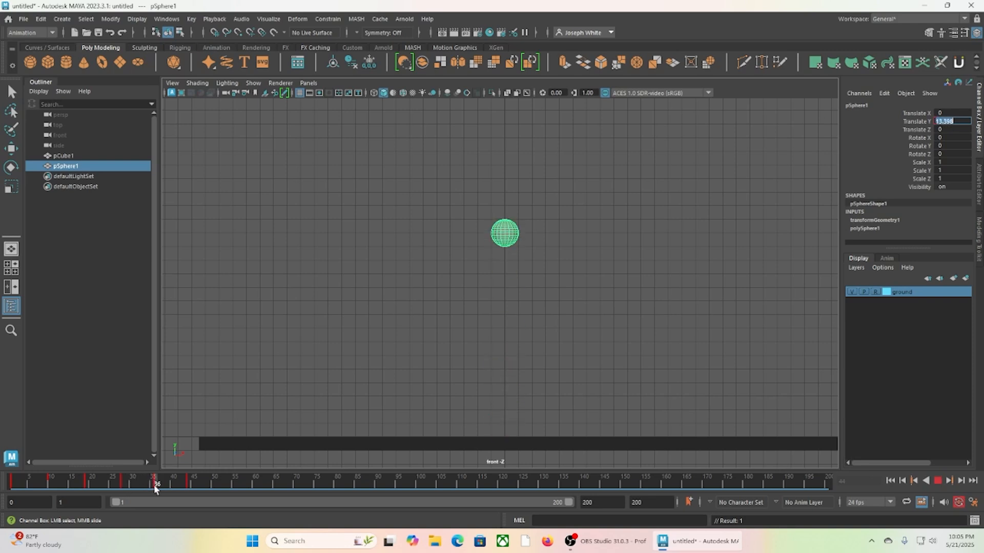
{"action": "left_click_drag", "start_coordinate": [154, 485], "coordinate": [189, 486]}
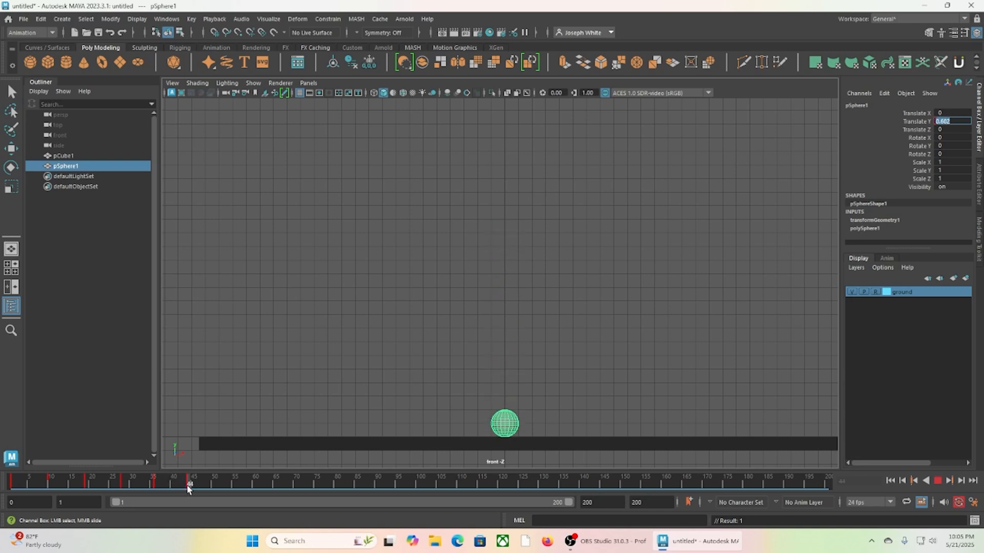
{"action": "type", "text": "0"}
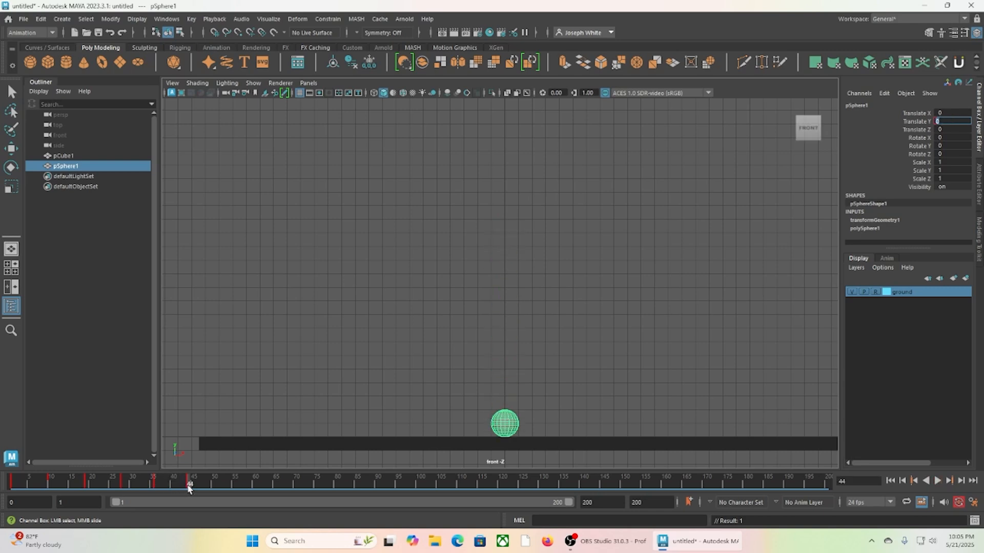
Key the peak of the sphere's third bounce at frame 53 with a Translate Y of 11.
{"action": "left_click_drag", "start_coordinate": [189, 487], "coordinate": [224, 485]}
{"action": "left_click_drag", "start_coordinate": [959, 124], "coordinate": [929, 123]}
{"action": "type", "text": "11"}
{"action": "key", "text": "Return"}
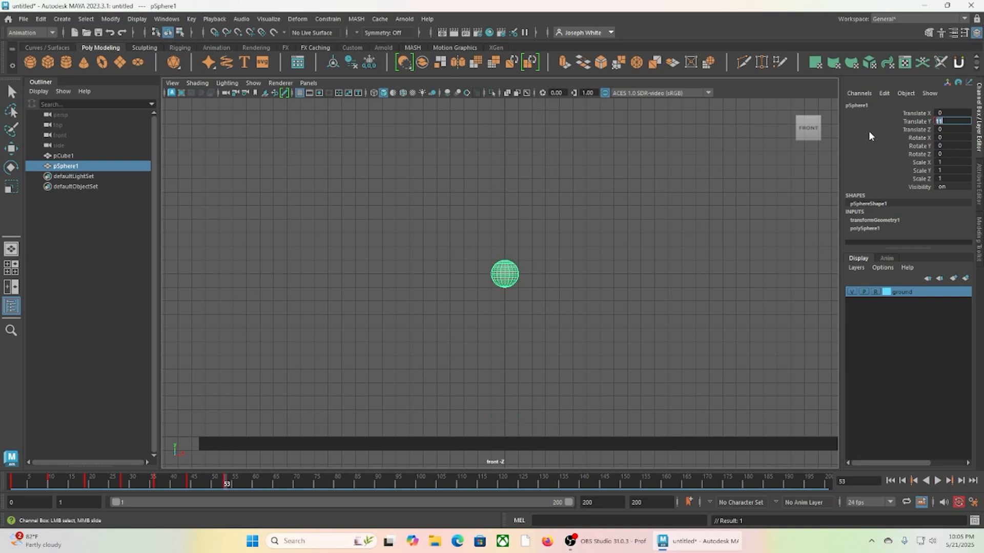
Key the sphere's Translate Y at 0 on frame 60 and 8 on frame 66.
{"action": "left_click", "coordinate": [252, 483]}
{"action": "type", "text": "0"}
{"action": "key", "text": "Return"}
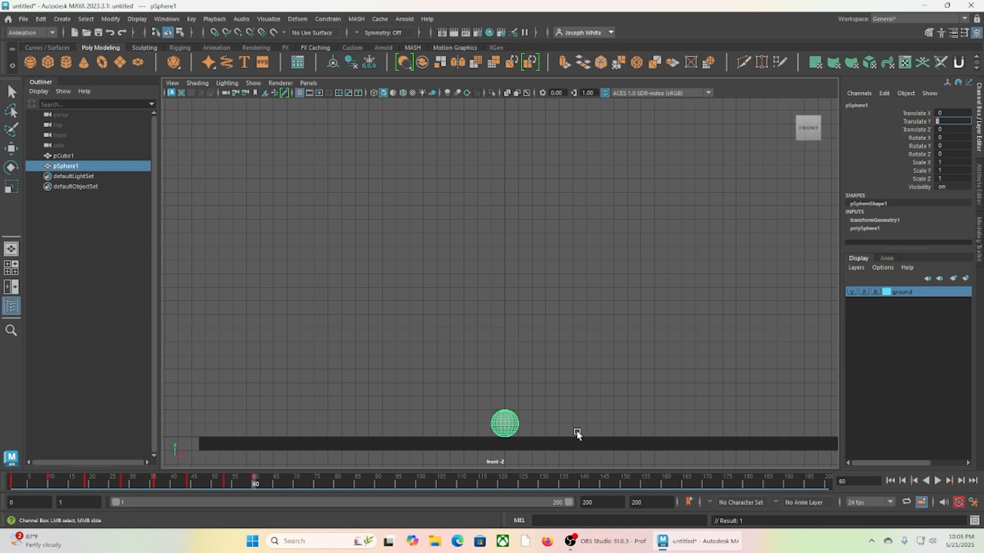
{"action": "left_click", "coordinate": [281, 485]}
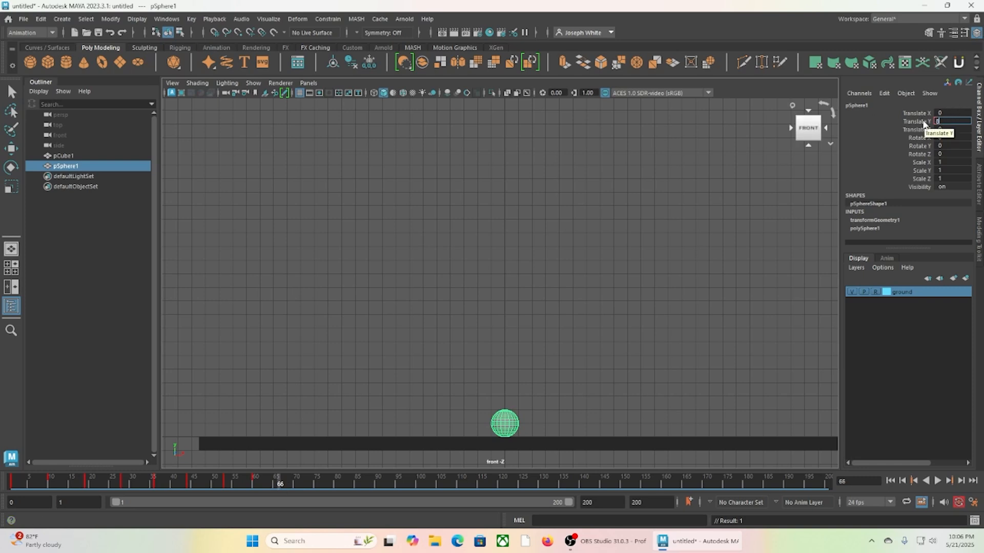
{"action": "key", "text": "Return"}
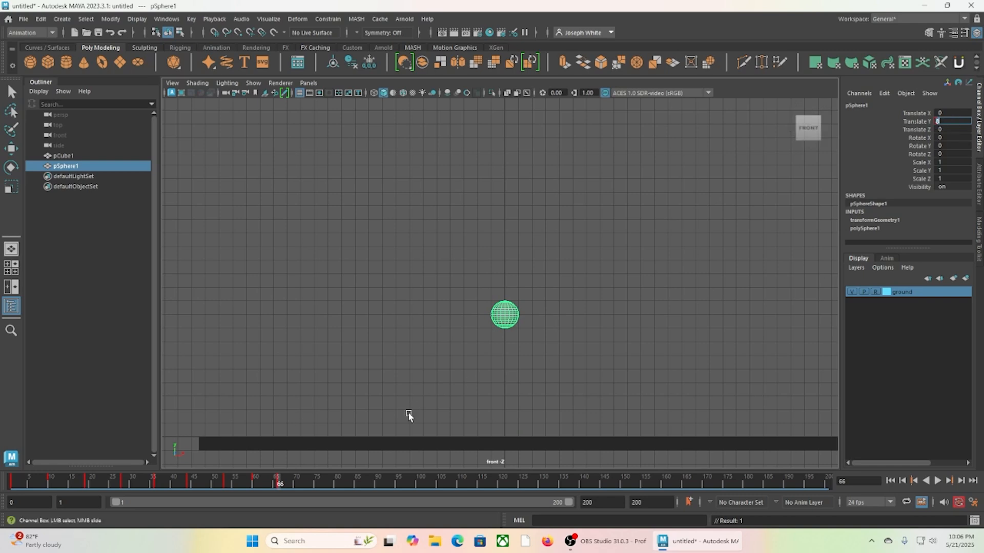
Key the sphere's ground contact at frame 72 with a Translate Y of 0.
{"action": "left_click", "coordinate": [304, 482]}
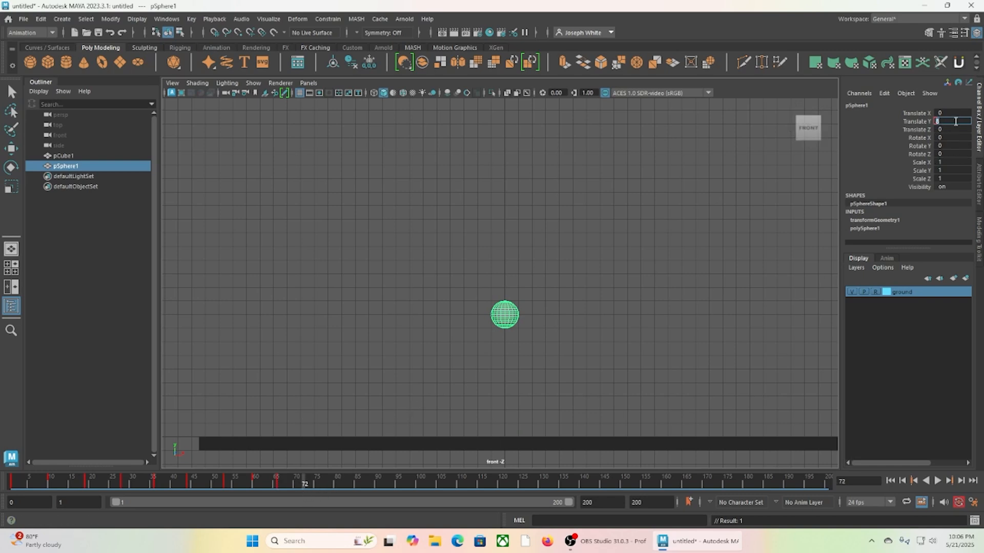
{"action": "type", "text": "0"}
{"action": "key", "text": "Return"}
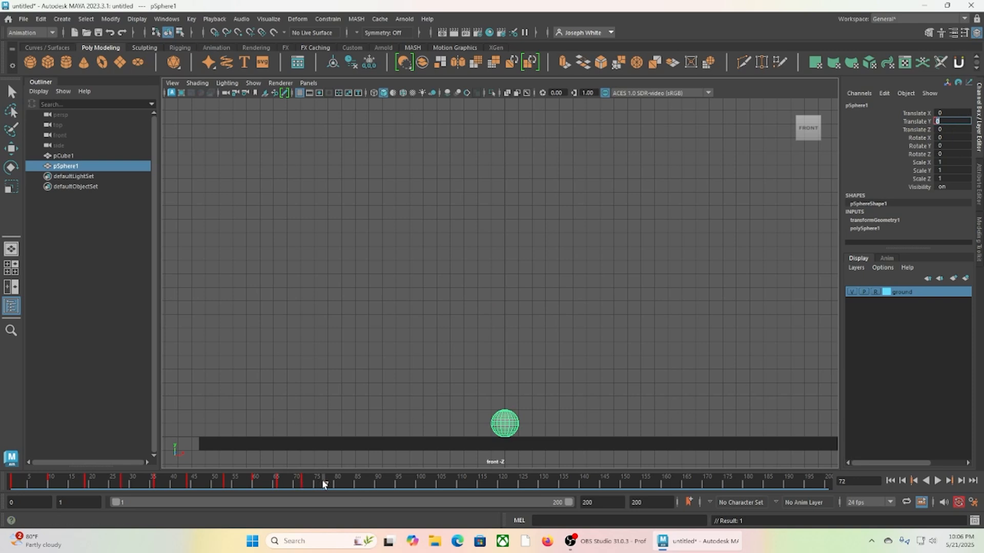
Key the peak of the sphere's next bounce at frame 77 with a Translate Y of 5.
{"action": "left_click", "coordinate": [306, 484]}
{"action": "left_click", "coordinate": [329, 486]}
{"action": "left_click", "coordinate": [325, 487]}
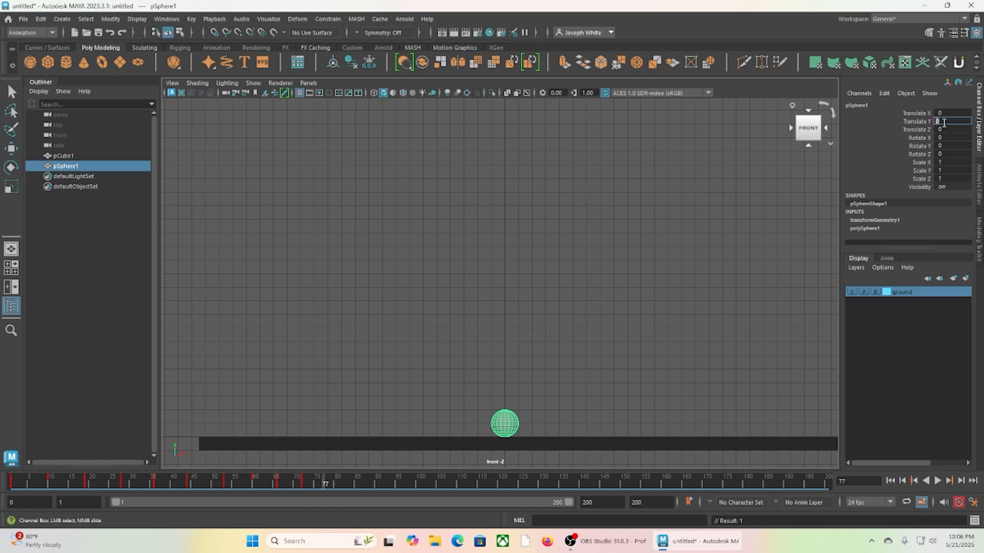
{"action": "left_click", "coordinate": [281, 484]}
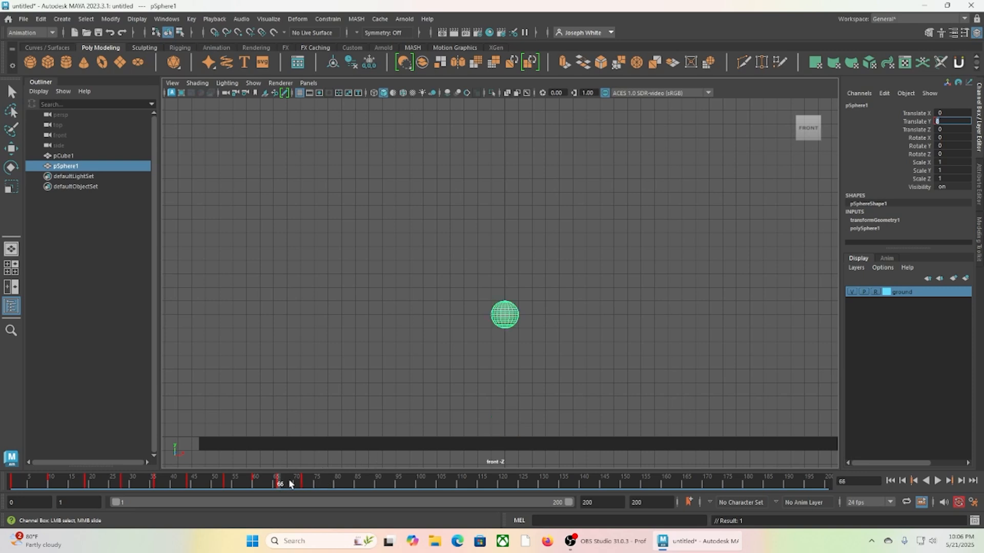
{"action": "left_click", "coordinate": [325, 485]}
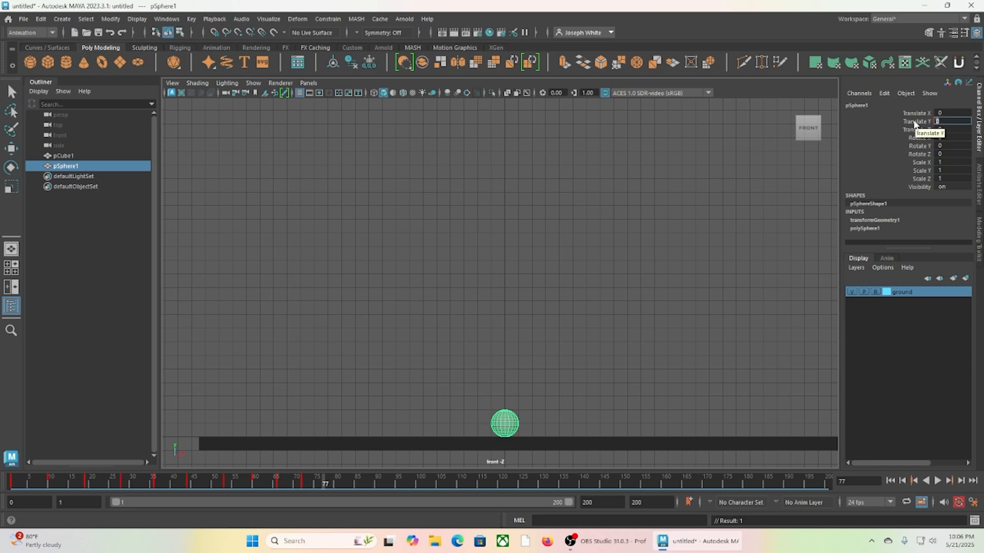
{"action": "key", "text": "Return"}
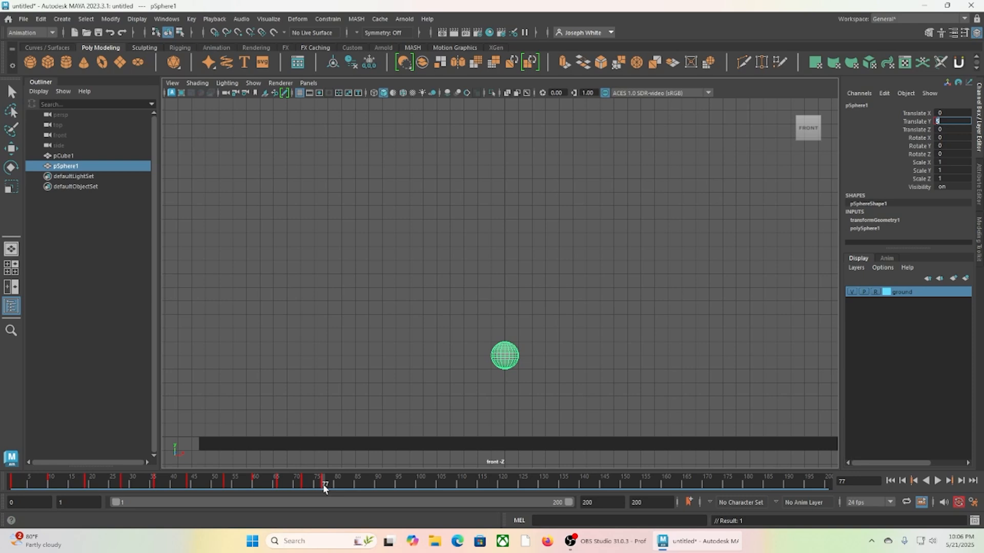
Key the sphere's ground contact at frame 82 with a Translate Y of 0.
{"action": "key", "text": "alt+v"}
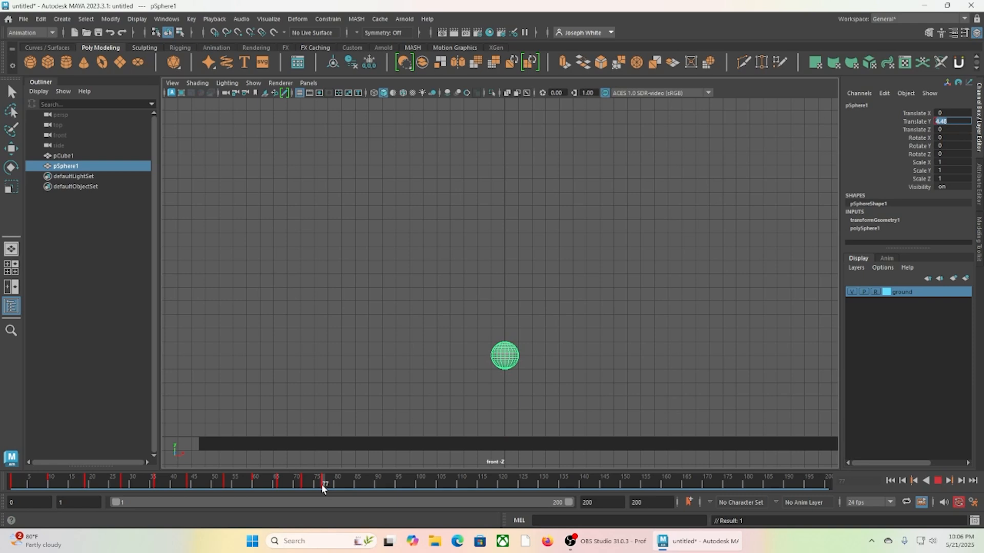
{"action": "key", "text": "alt+v"}
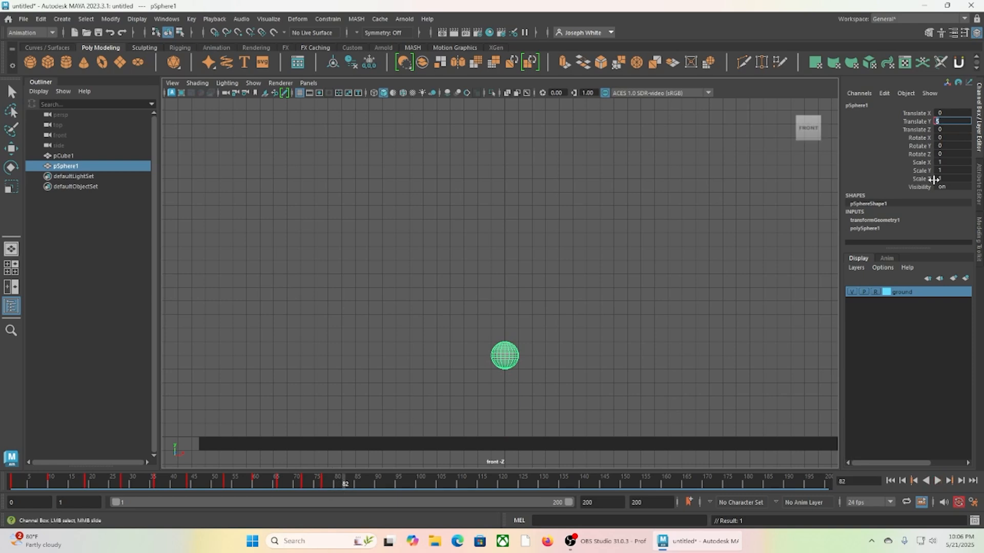
{"action": "left_click", "coordinate": [961, 123]}
{"action": "key", "text": "BackSpace"}
{"action": "type", "text": "0"}
{"action": "key", "text": "Return"}
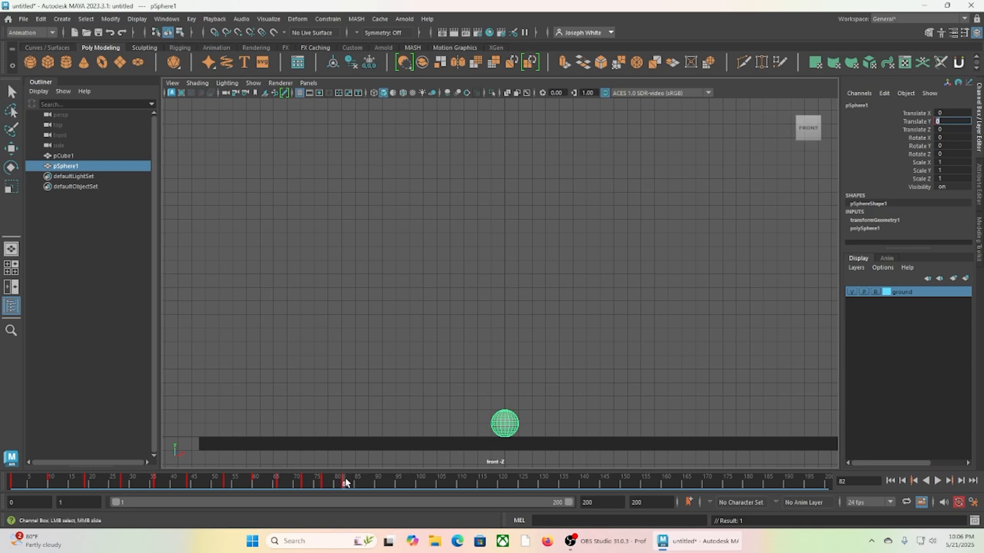
Key the sphere's Translate Y at 4 on frame 86 and 0 on frame 90.
{"action": "left_click_drag", "start_coordinate": [344, 481], "coordinate": [361, 490]}
{"action": "type", "text": "4"}
{"action": "key", "text": "Return"}
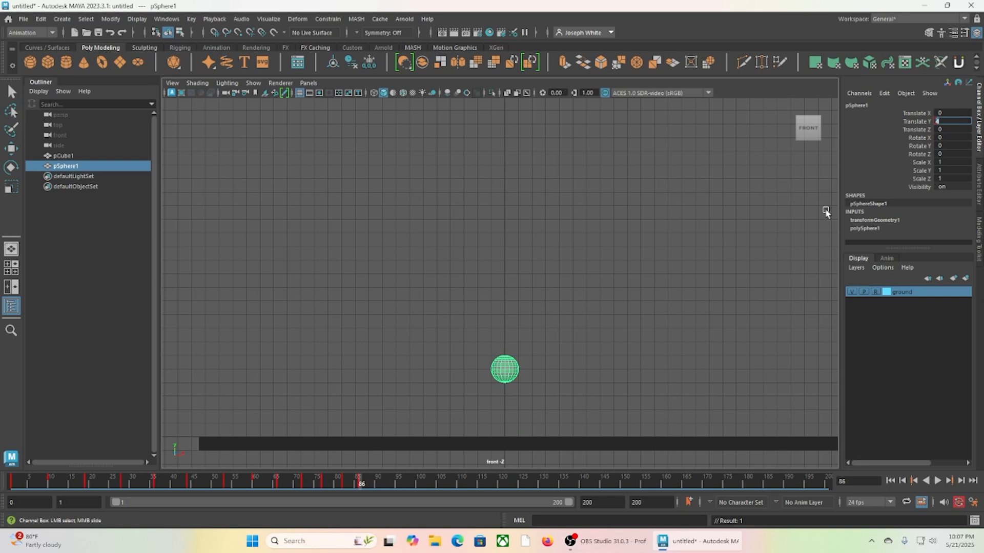
{"action": "left_click", "coordinate": [378, 483]}
{"action": "left_click_drag", "start_coordinate": [362, 484], "coordinate": [377, 486]}
{"action": "type", "text": "0"}
{"action": "key", "text": "Return"}
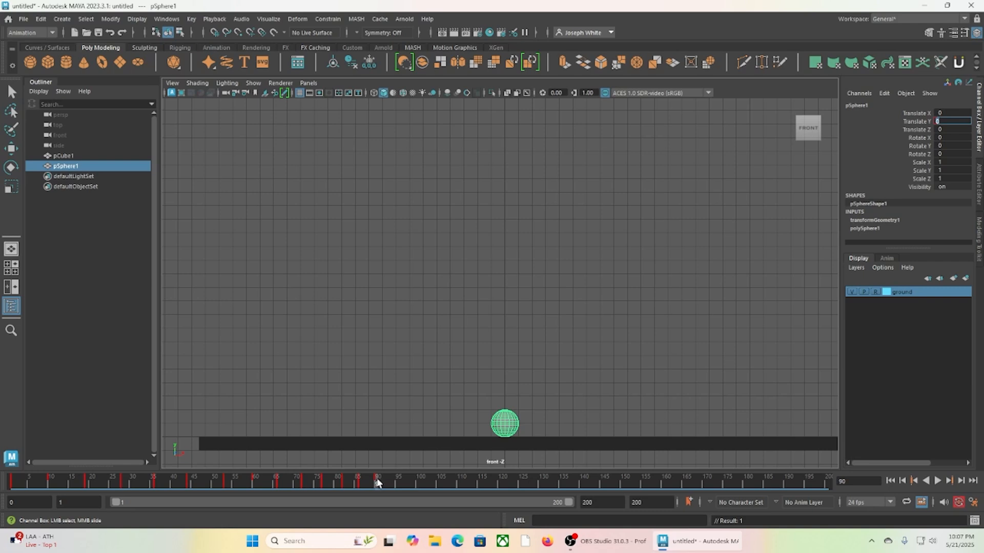
Key the sphere's Translate Y at 2 on frame 93 and 0 on frame 96.
{"action": "key", "text": "alt+v"}
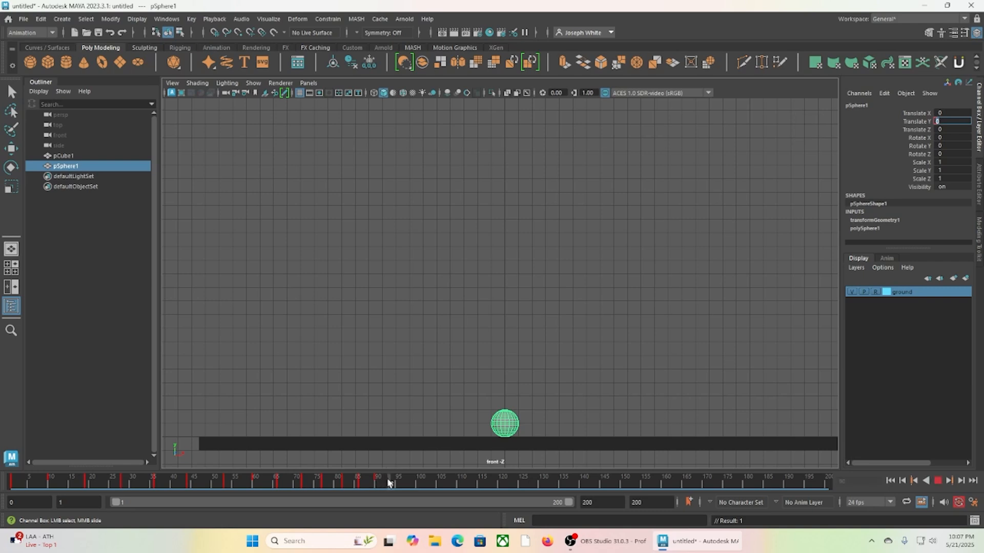
{"action": "left_click_drag", "start_coordinate": [387, 480], "coordinate": [388, 480]}
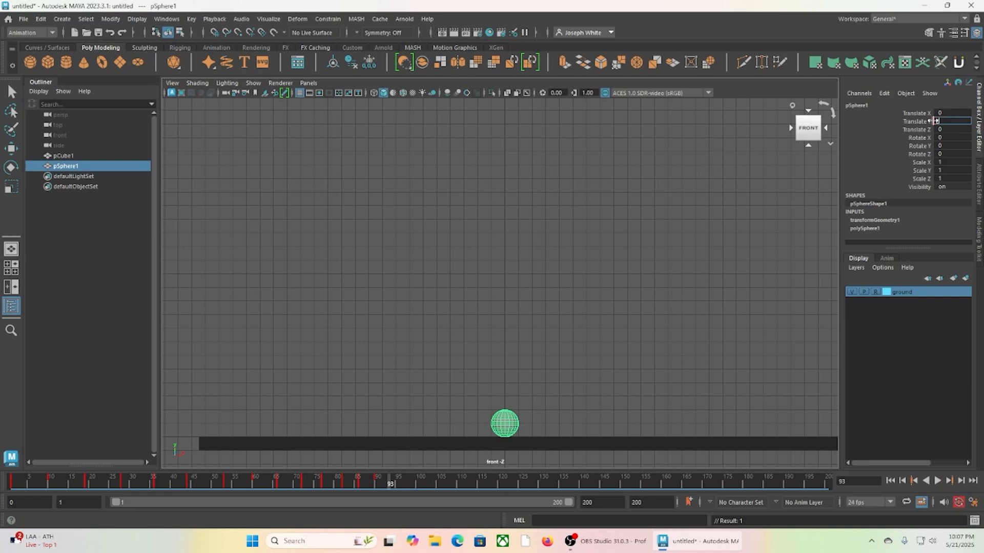
{"action": "key", "text": "Return"}
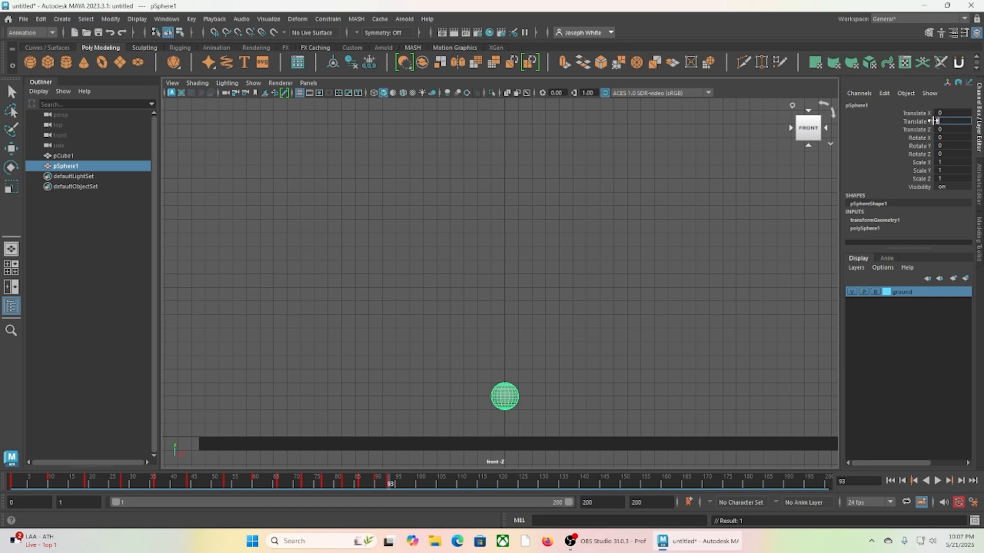
{"action": "left_click", "coordinate": [402, 482]}
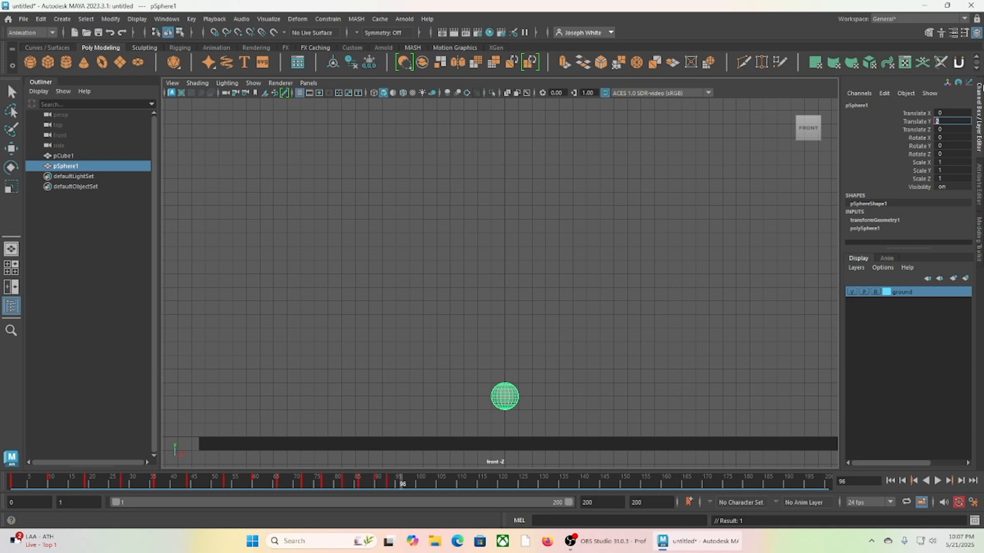
{"action": "type", "text": "0"}
{"action": "key", "text": "Return"}
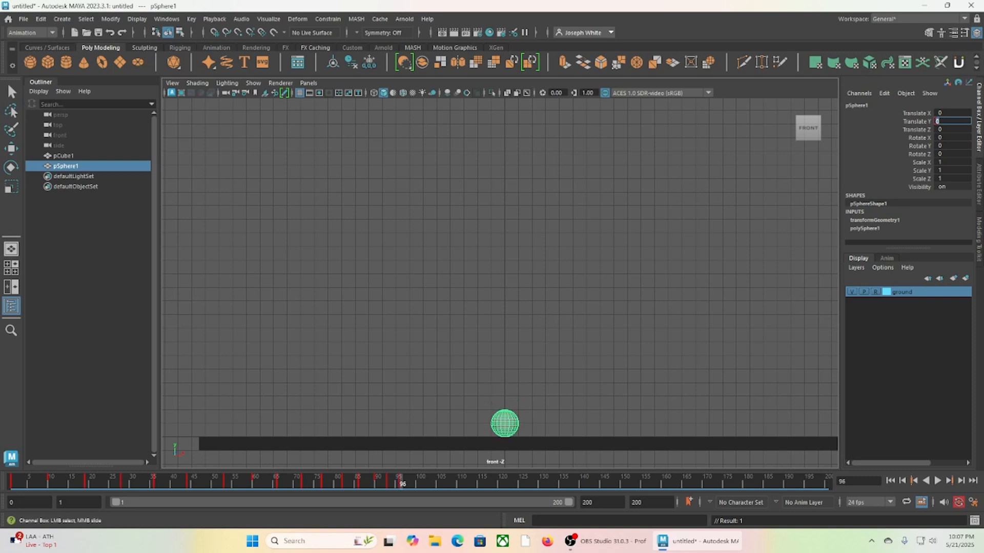
Key the sphere's Translate Y at 0.4 on frame 99 and 0 on frame 102.
{"action": "left_click", "coordinate": [414, 483]}
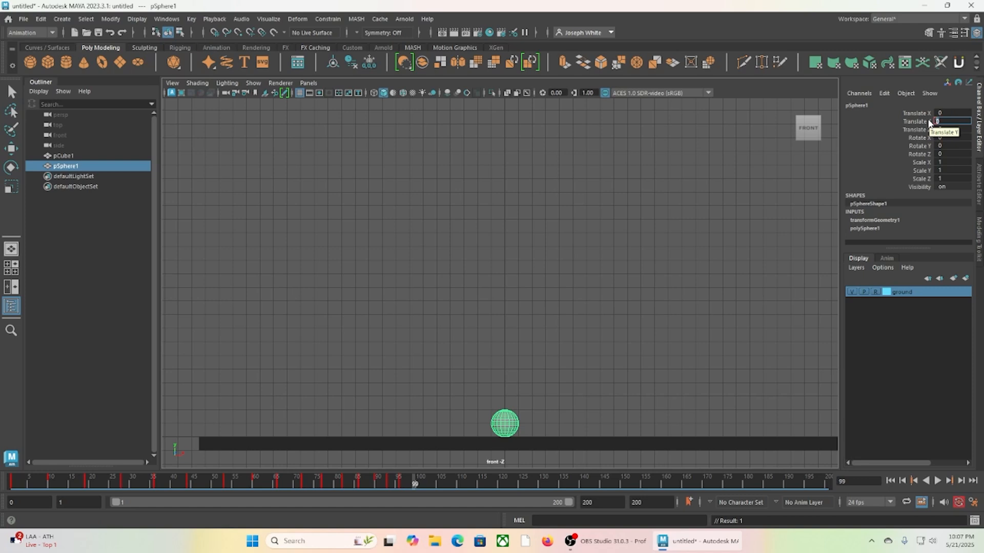
{"action": "type", "text": ".4"}
{"action": "key", "text": "Return"}
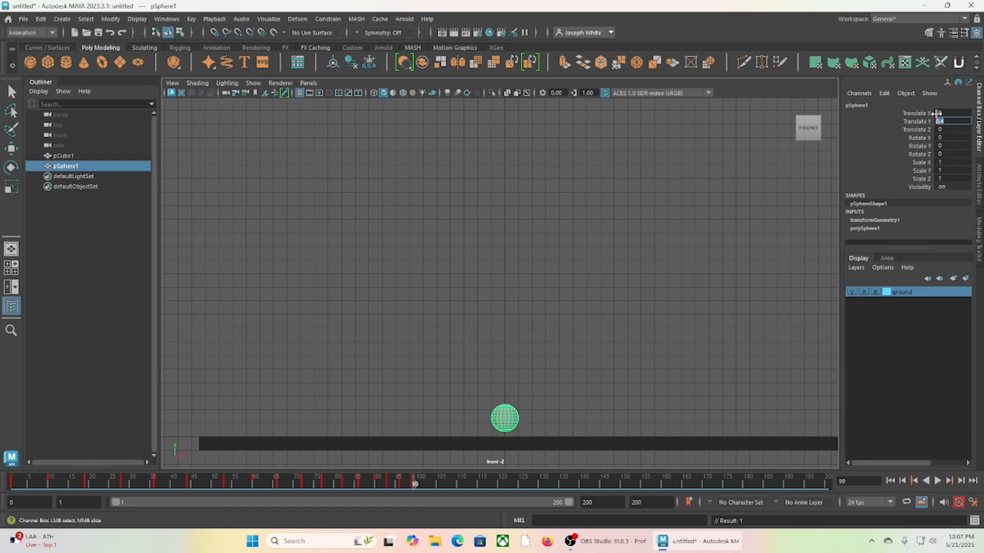
{"action": "left_click", "coordinate": [429, 484]}
{"action": "key", "text": "Return"}
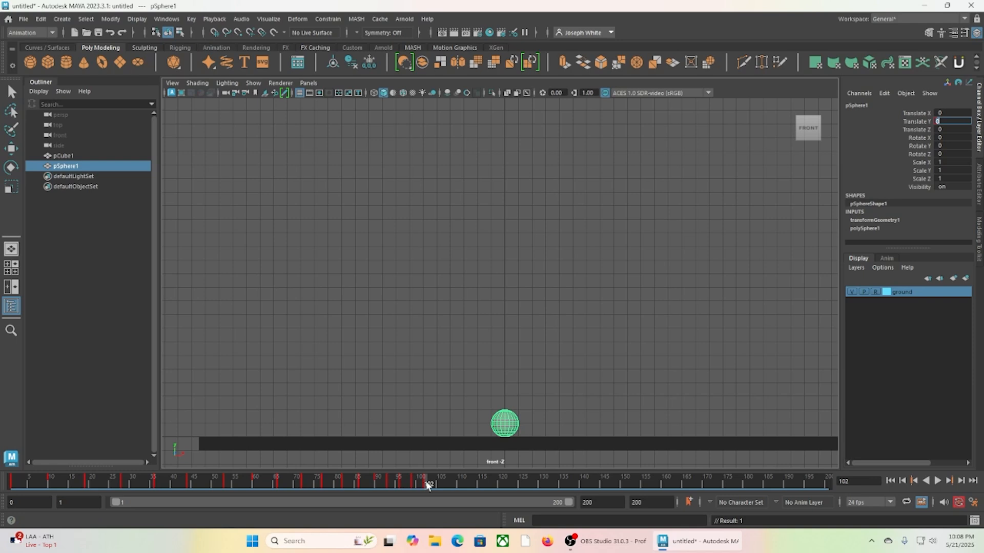
Key the sphere's last small bounce at frame 105 with a Translate Y of 0.3.
{"action": "key", "text": "alt+v"}
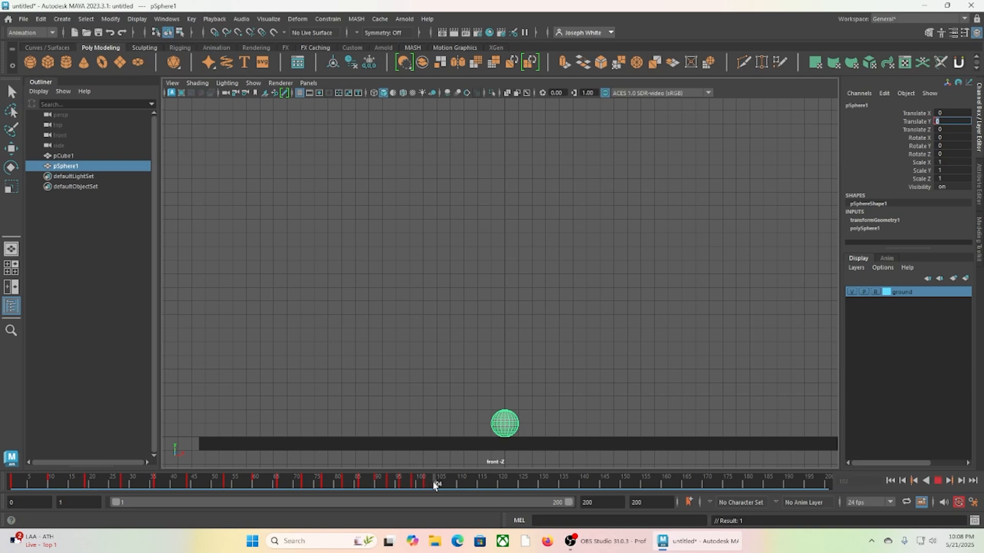
{"action": "mouse_move", "coordinate": [433, 484]}
{"action": "left_mouse_down"}
{"action": "mouse_move", "coordinate": [423, 485]}
{"action": "mouse_move", "coordinate": [440, 486]}
{"action": "left_mouse_up"}
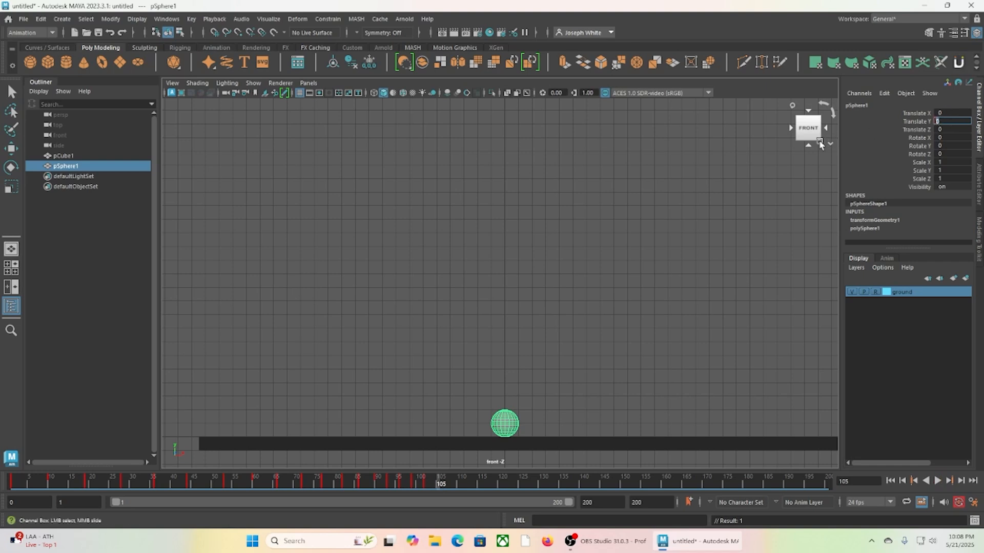
{"action": "key", "text": "BackSpace"}
{"action": "type", "text": ".1"}
{"action": "key", "text": "Return"}
{"action": "key", "text": "BackSpace"}
{"action": "key", "text": "BackSpace"}
{"action": "type", "text": ".3"}
{"action": "key", "text": "Return"}
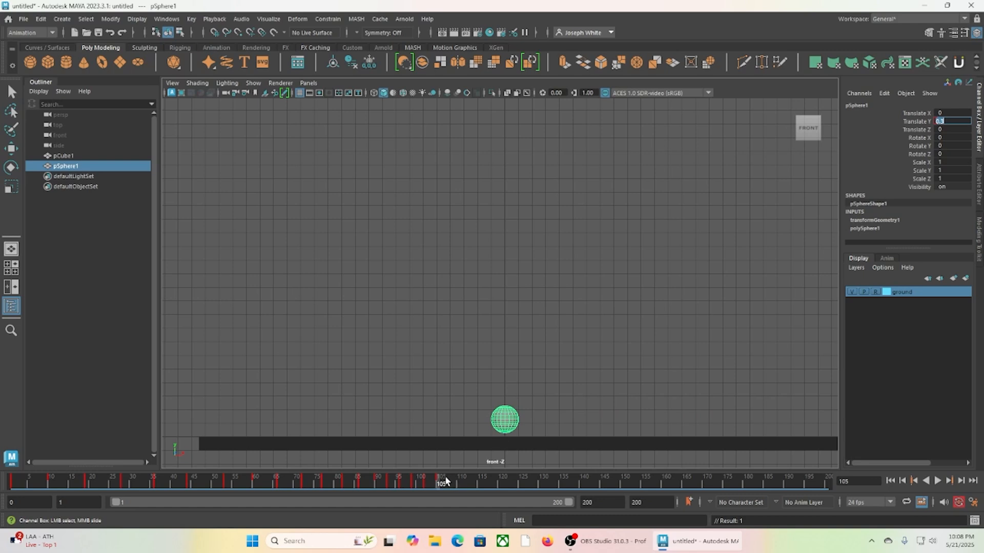
Key the sphere's final ground contact at frame 108 with a Translate Y of 0.
{"action": "key", "text": "alt+v"}
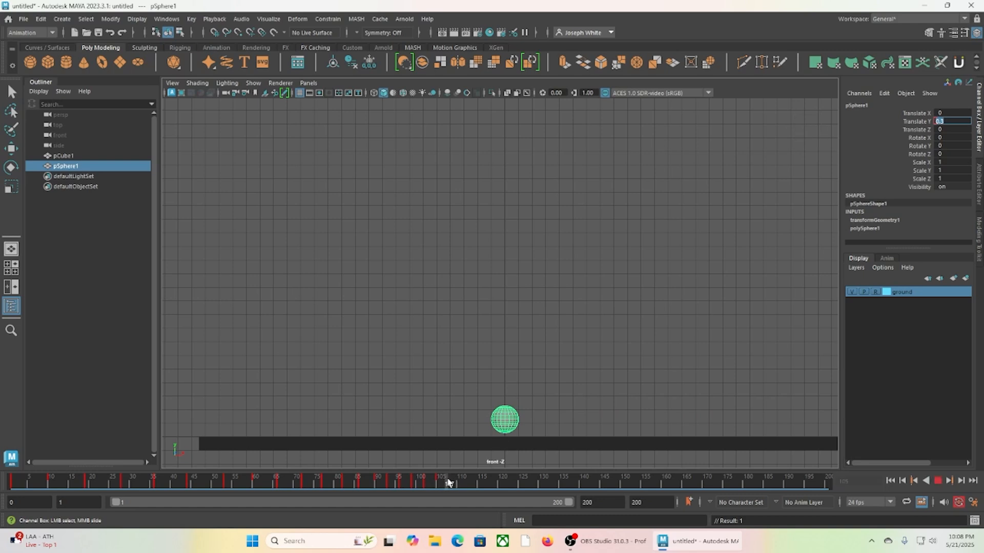
{"action": "key", "text": "alt+v"}
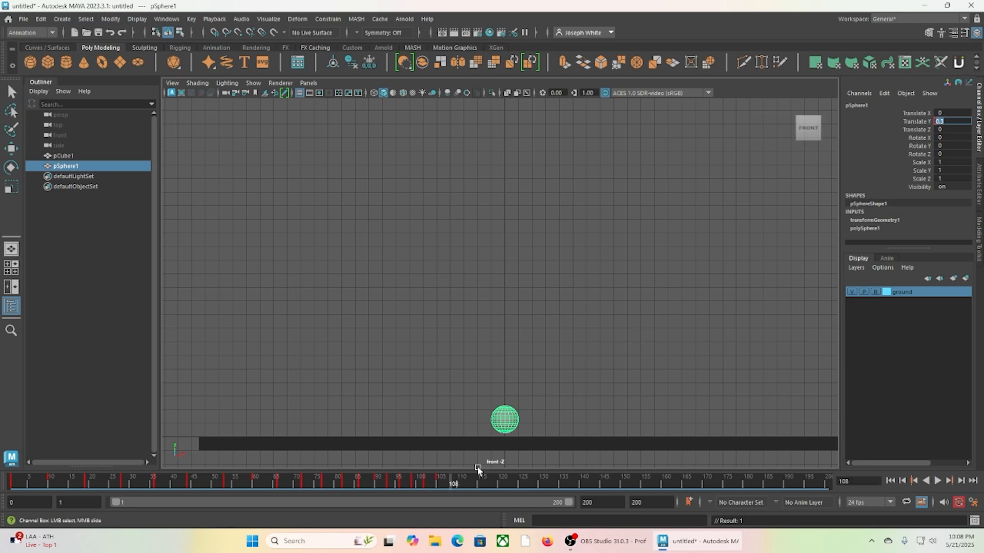
{"action": "type", "text": "0"}
{"action": "key", "text": "Return"}
{"action": "key", "text": "Return"}
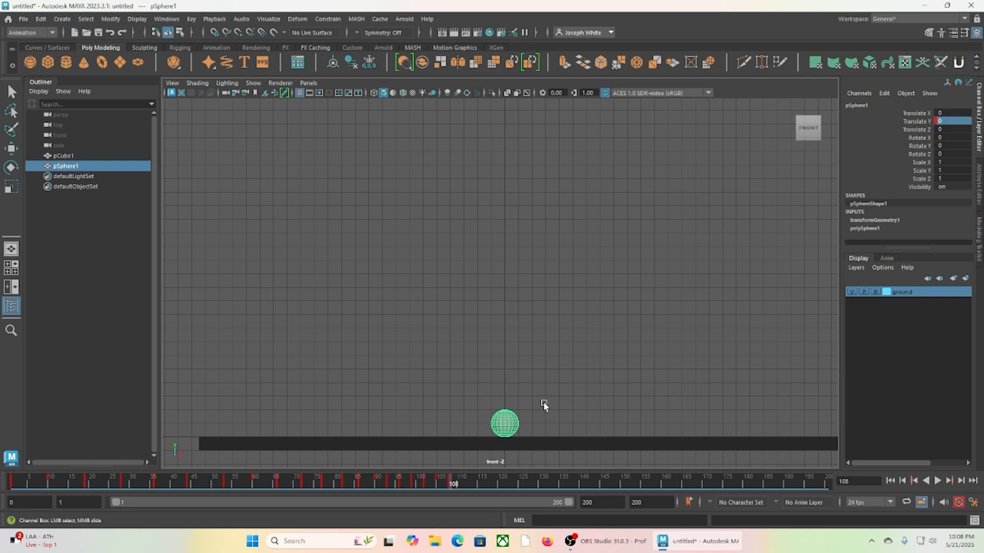
Play the bounce animation from frame 1 past the last key, checking the timing of the bounces.
{"action": "left_click", "coordinate": [890, 481]}
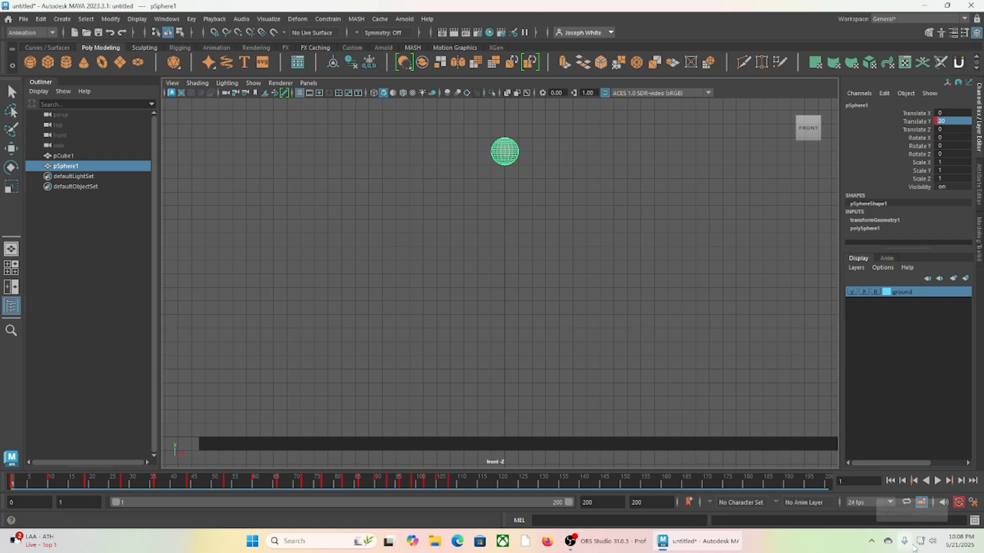
{"action": "left_click", "coordinate": [938, 480]}
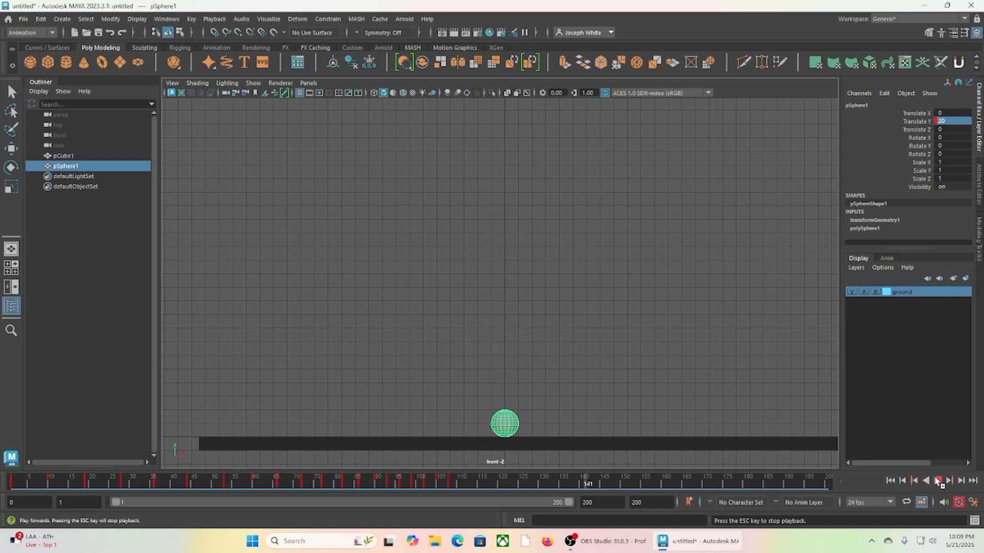
{"action": "left_click", "coordinate": [938, 481]}
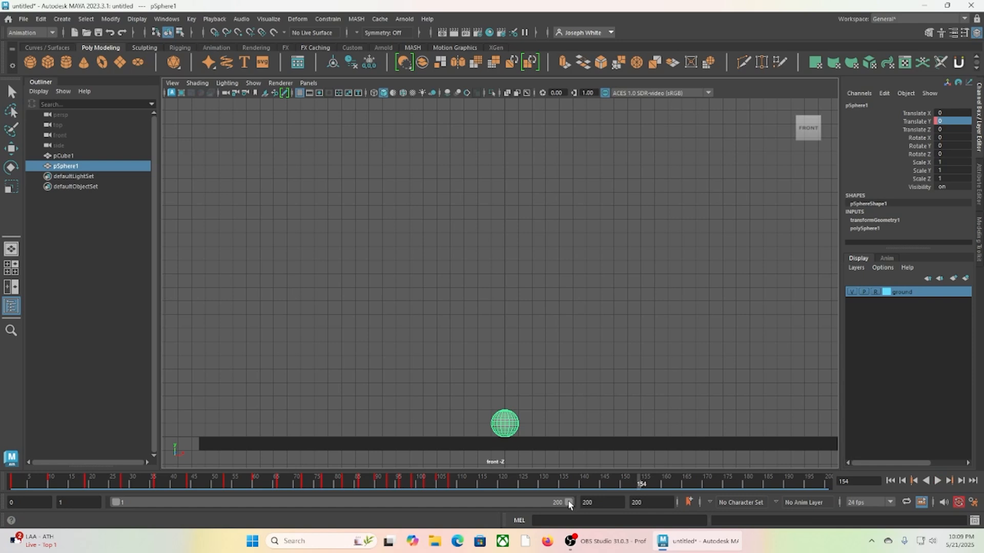
Shorten the playback range to end at frame 120 and replay the animation from the first frame.
{"action": "left_click_drag", "start_coordinate": [569, 504], "coordinate": [382, 505]}
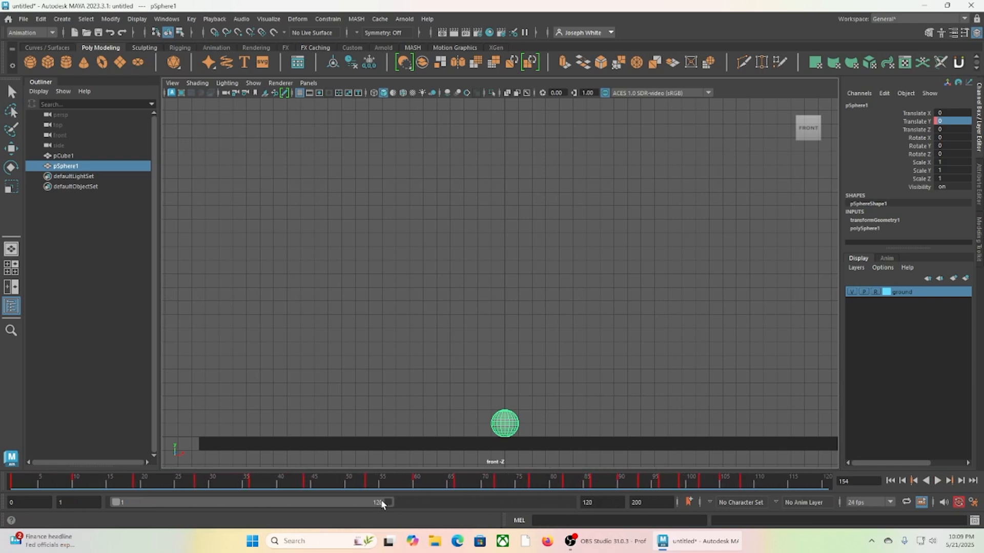
{"action": "left_click", "coordinate": [891, 481]}
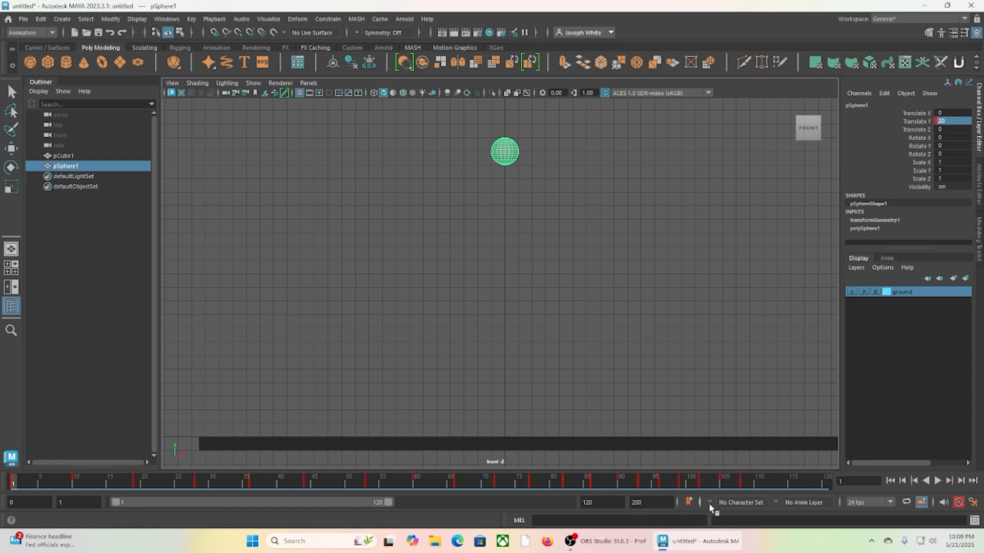
{"action": "left_click", "coordinate": [939, 483]}
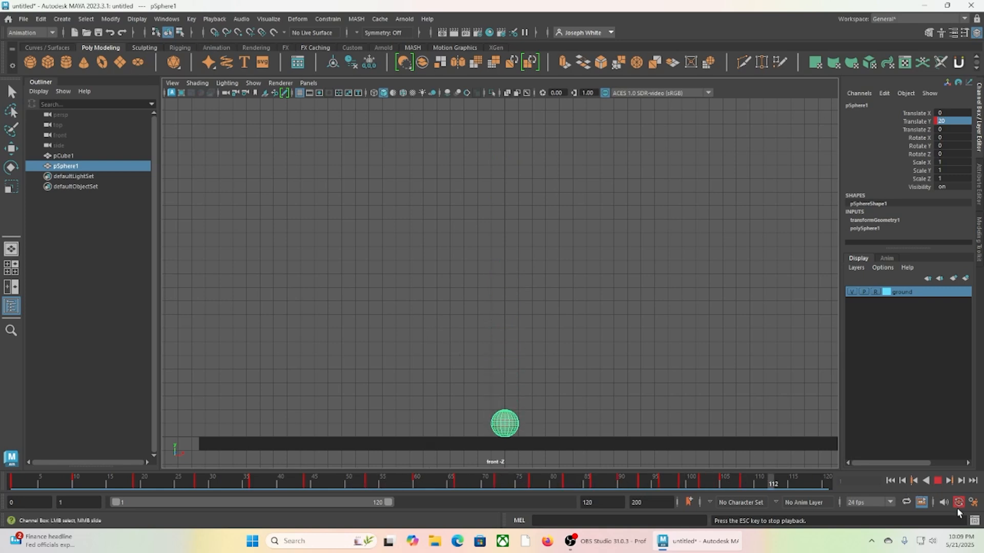
{"action": "left_click", "coordinate": [938, 481]}
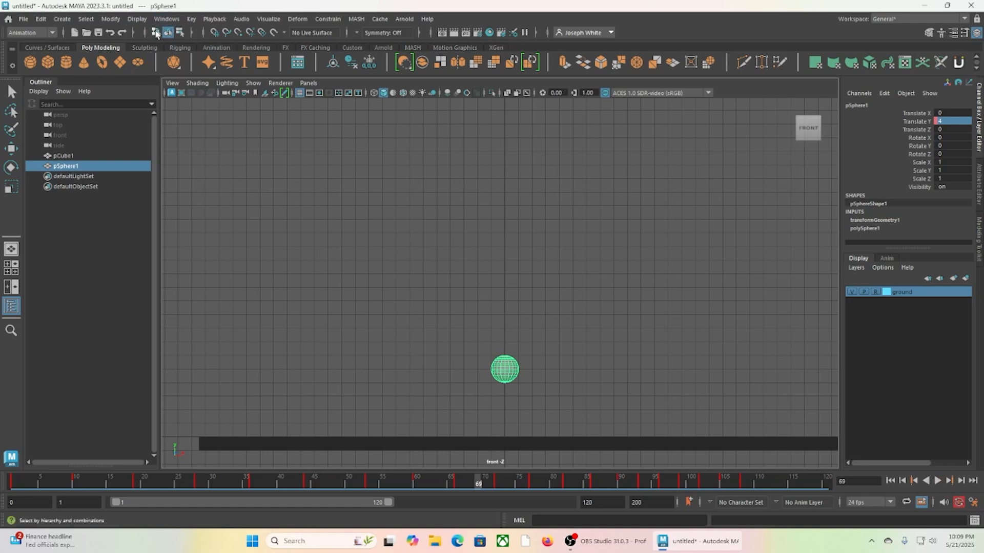
Open the Graph Editor showing the sphere's Translate Y curve.
{"action": "left_click", "coordinate": [167, 19]}
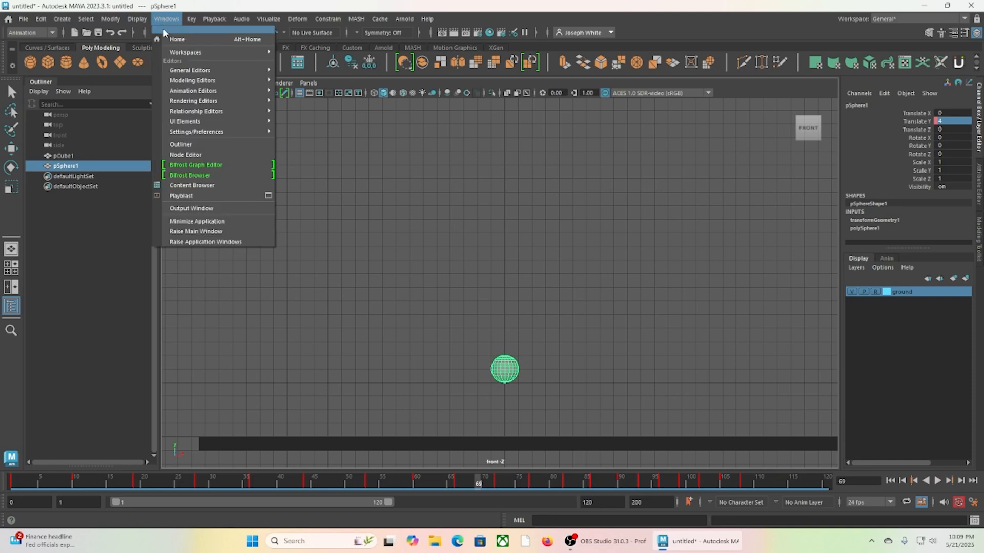
{"action": "mouse_move", "coordinate": [175, 71]}
{"action": "mouse_move", "coordinate": [179, 91]}
{"action": "left_click", "coordinate": [295, 91]}
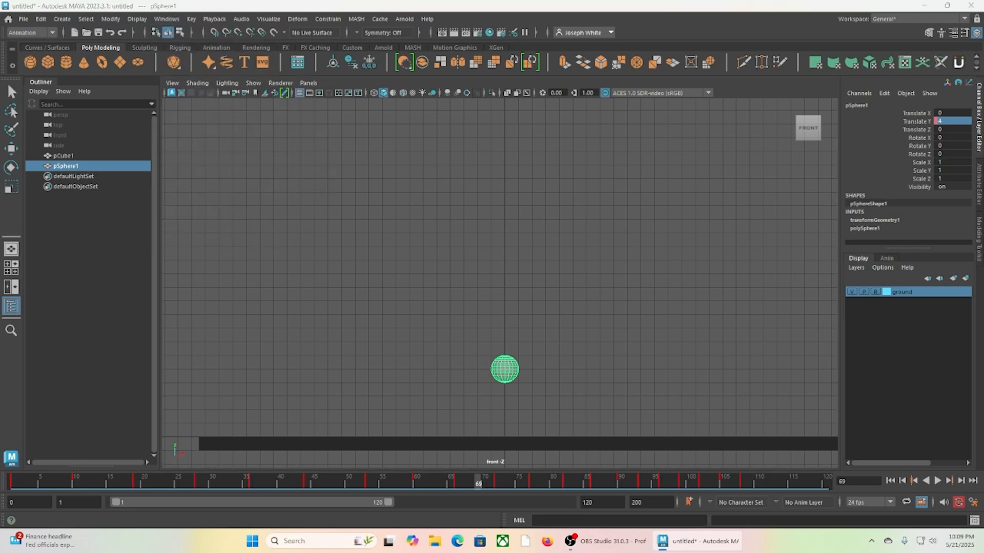
{"action": "left_click_drag", "start_coordinate": [551, 440], "coordinate": [299, 127]}
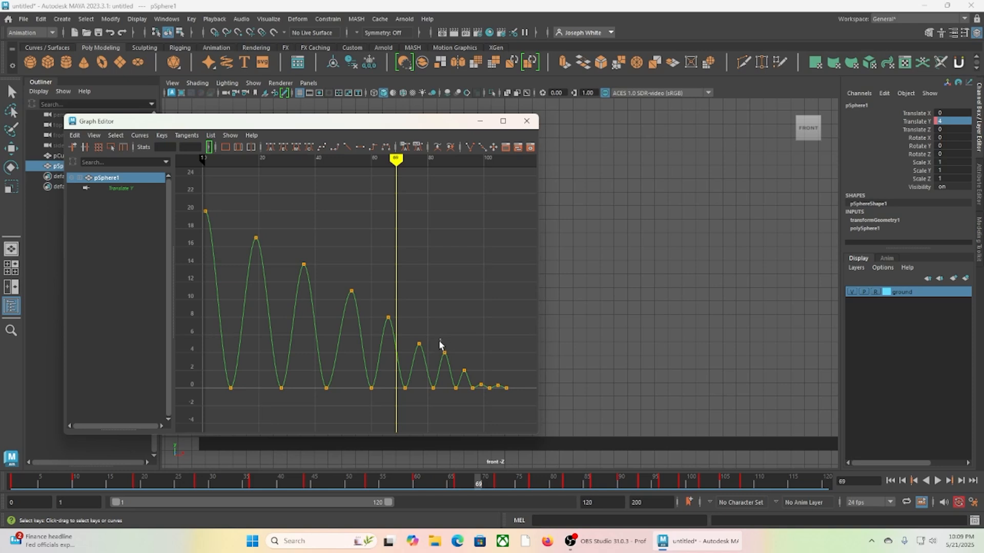
Lower the Translate Y peak keys to about 3.3 at frame 86 and about 1.3 at frame 93.
{"action": "left_click_drag", "start_coordinate": [451, 353], "coordinate": [450, 355]}
{"action": "key", "text": "w"}
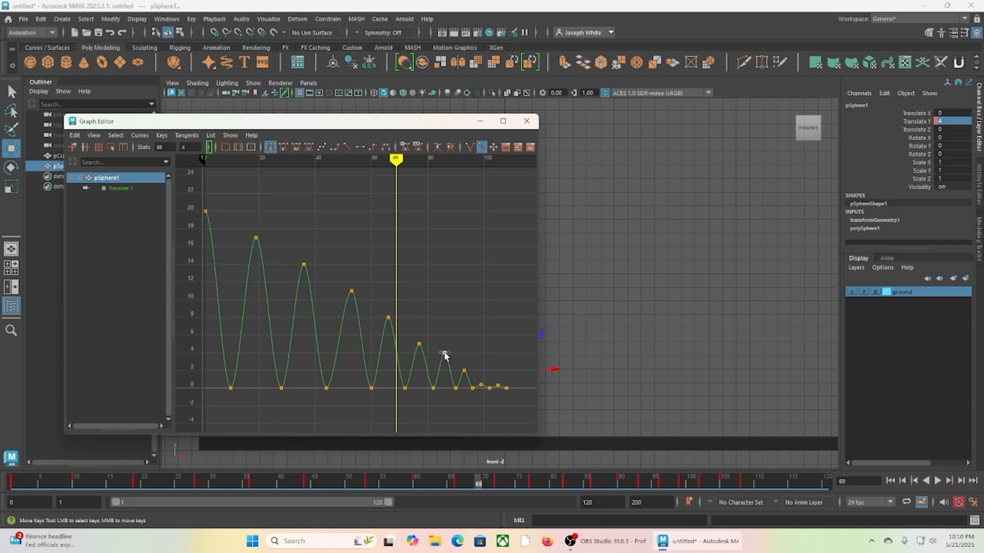
{"action": "middle_click_drag", "start_coordinate": [445, 354], "coordinate": [445, 361]}
{"action": "left_click_drag", "start_coordinate": [468, 389], "coordinate": [467, 380]}
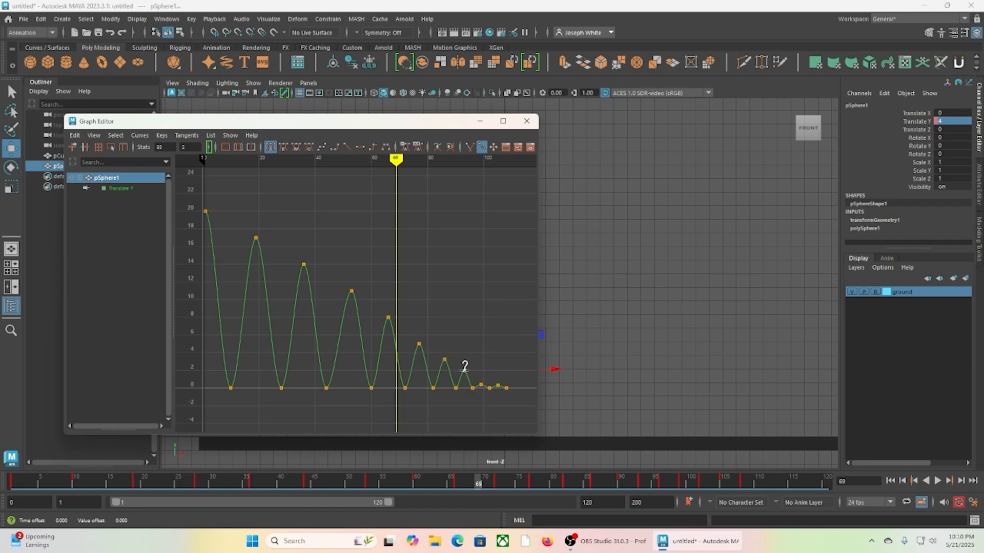
{"action": "middle_click_drag", "start_coordinate": [464, 369], "coordinate": [465, 379]}
Reshape the last three peaks: raise frame 99 to about 0.52, lower frame 93 to about 1.08 and frame 105 to about 0.22.
{"action": "left_click_drag", "start_coordinate": [457, 358], "coordinate": [510, 394]}
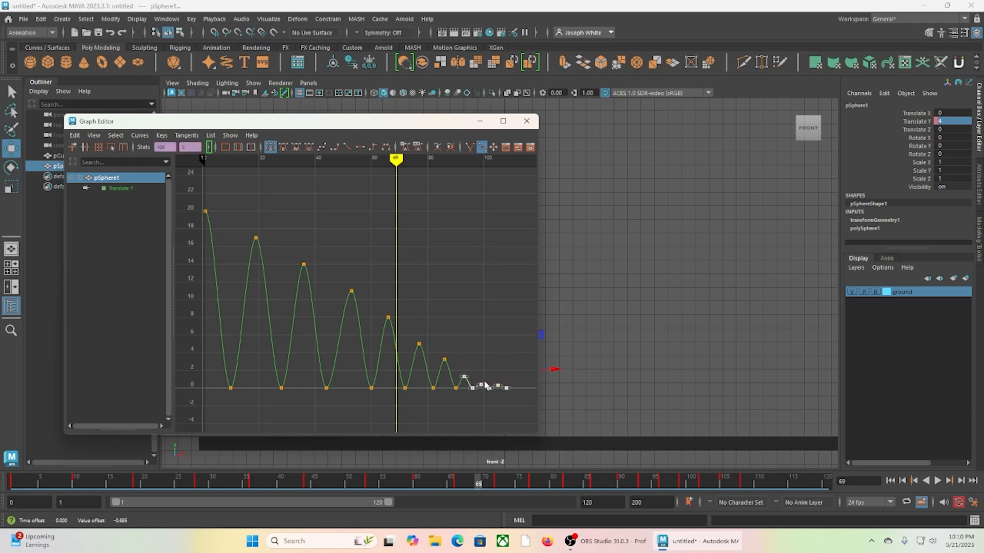
{"action": "key", "text": "f"}
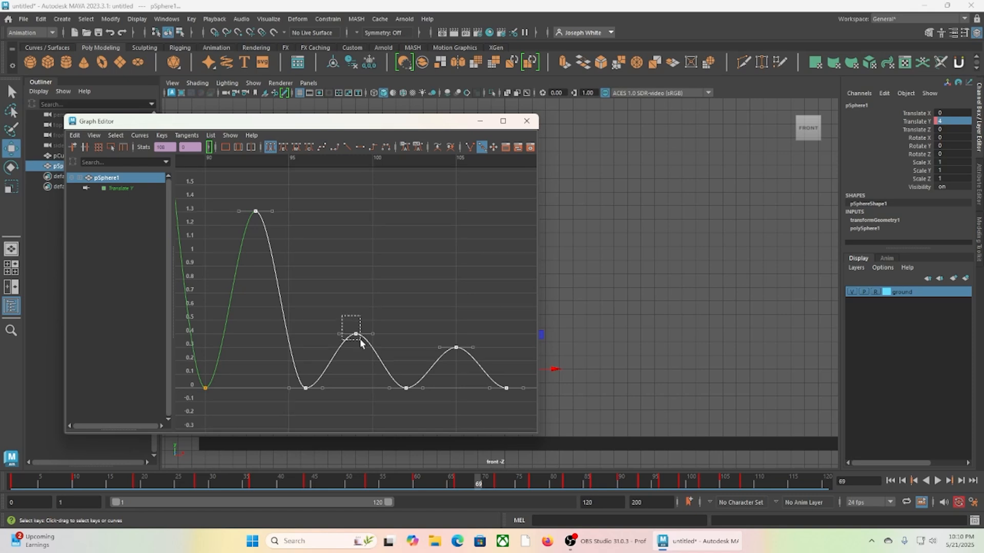
{"action": "left_click_drag", "start_coordinate": [360, 340], "coordinate": [361, 340]}
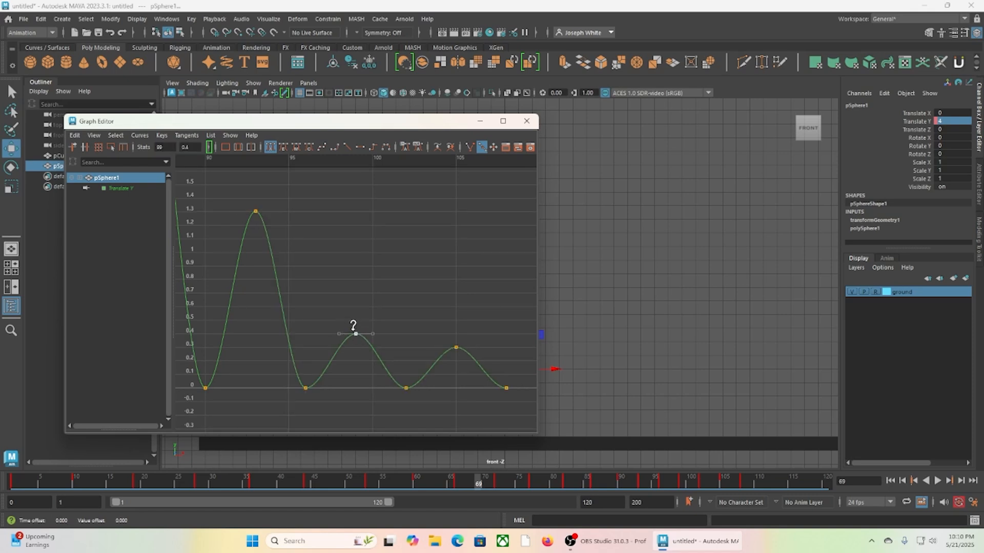
{"action": "middle_click_drag", "start_coordinate": [353, 332], "coordinate": [353, 316]}
{"action": "left_click_drag", "start_coordinate": [233, 195], "coordinate": [257, 216]}
{"action": "middle_click_drag", "start_coordinate": [256, 205], "coordinate": [256, 242]}
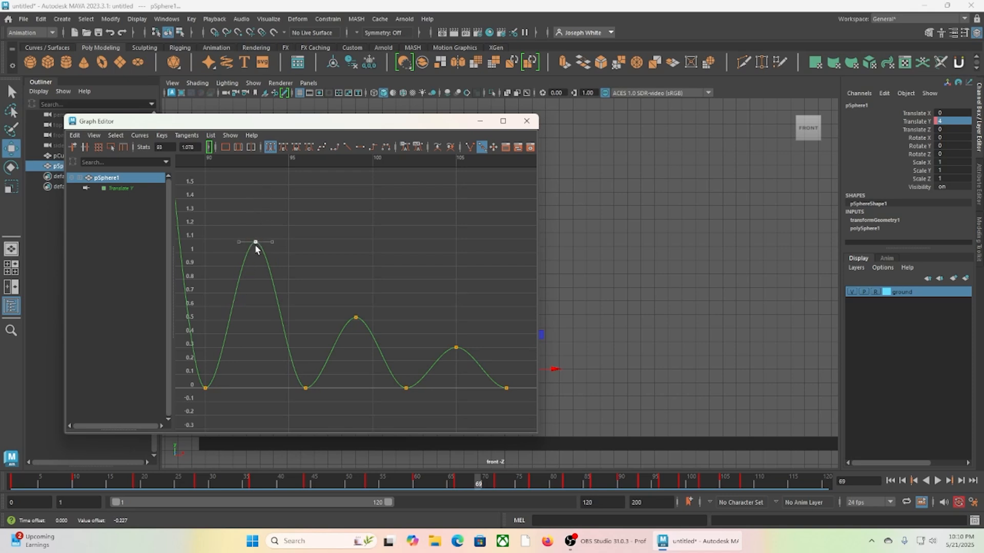
{"action": "scroll", "coordinate": [261, 251], "scroll_direction": "down", "scroll_amount": 5}
{"action": "scroll", "coordinate": [261, 251], "scroll_direction": "up", "scroll_amount": 5}
{"action": "left_click_drag", "start_coordinate": [451, 346], "coordinate": [459, 352]}
{"action": "middle_click_drag", "start_coordinate": [456, 349], "coordinate": [456, 360], "text": "shift"}
Lower the peak keys to about 2.3 at frame 86 and about 3.9 at frame 77.
{"action": "scroll", "coordinate": [357, 342], "scroll_direction": "down", "scroll_amount": 8}
{"action": "middle_click_drag", "start_coordinate": [357, 281], "coordinate": [400, 350], "text": "alt"}
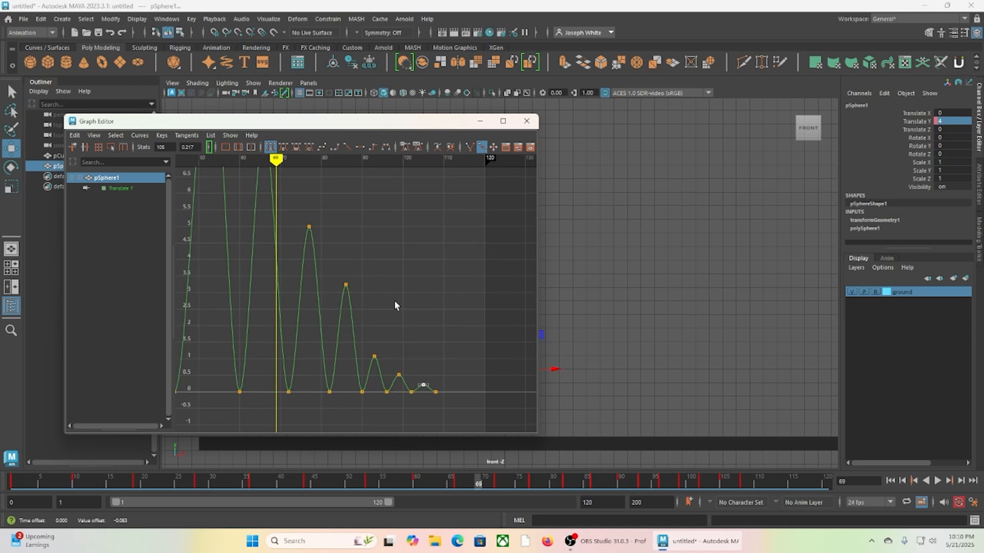
{"action": "left_click_drag", "start_coordinate": [339, 276], "coordinate": [355, 302]}
{"action": "middle_click_drag", "start_coordinate": [346, 287], "coordinate": [343, 318], "text": "shift"}
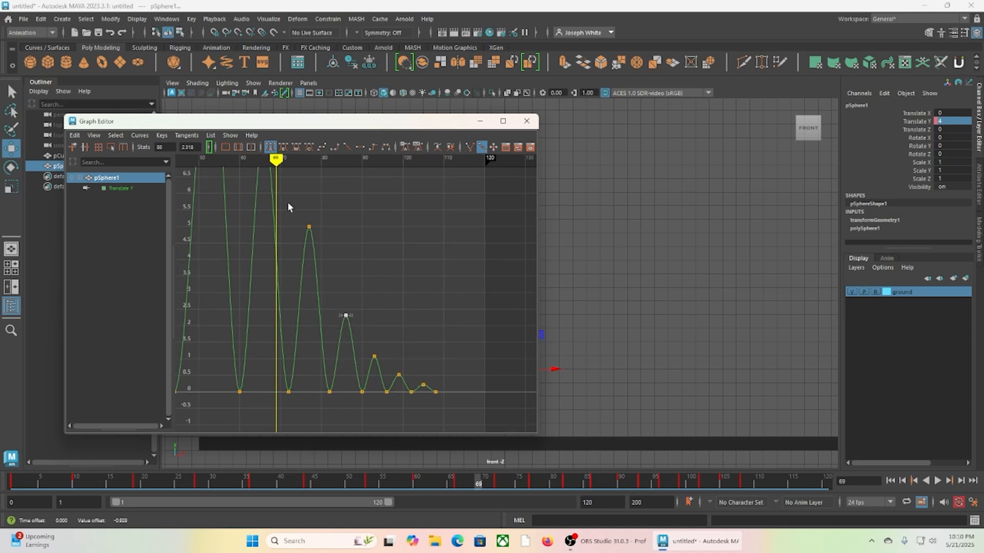
{"action": "left_click_drag", "start_coordinate": [287, 207], "coordinate": [318, 245]}
{"action": "middle_click_drag", "start_coordinate": [309, 224], "coordinate": [311, 263], "text": "shift"}
{"action": "scroll", "coordinate": [333, 276], "scroll_direction": "down", "scroll_amount": 5}
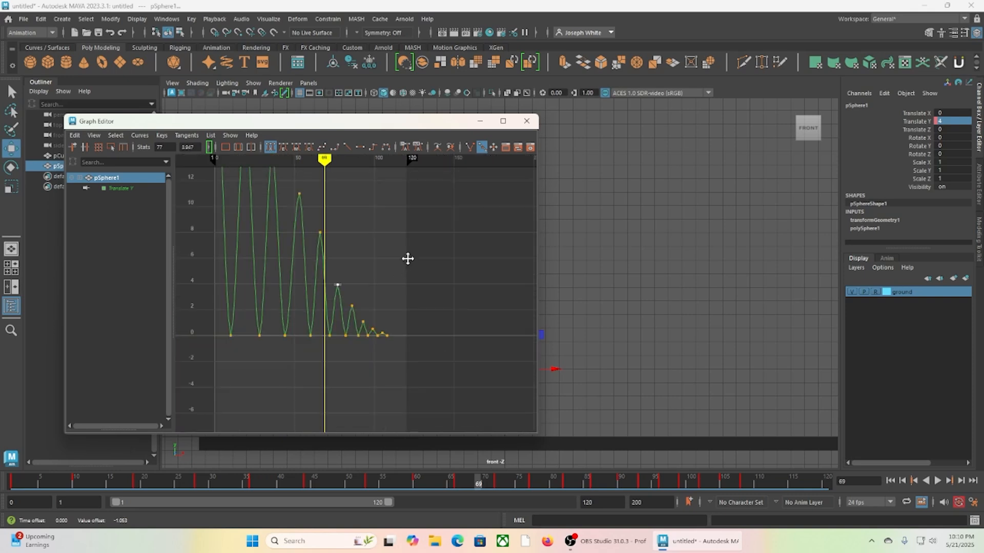
{"action": "middle_click_drag", "start_coordinate": [406, 259], "coordinate": [451, 321], "text": "alt"}
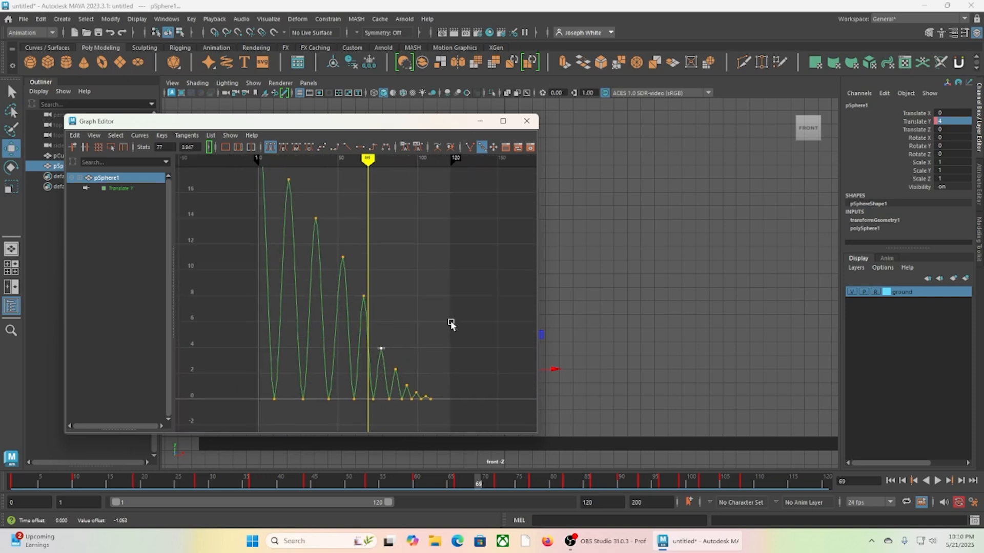
{"action": "left_click", "coordinate": [363, 295], "text": "shift"}
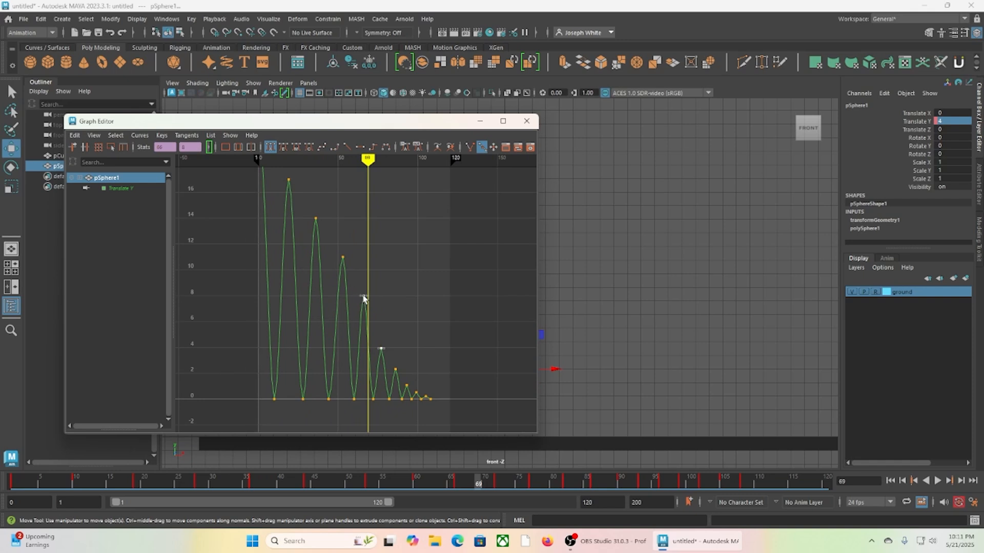
{"action": "mouse_move", "coordinate": [362, 300]}
{"action": "middle_mouse_down", "text": "shift"}
{"action": "mouse_move", "coordinate": [364, 288]}
{"action": "mouse_move", "coordinate": [364, 313]}
{"action": "middle_mouse_up", "text": "shift"}
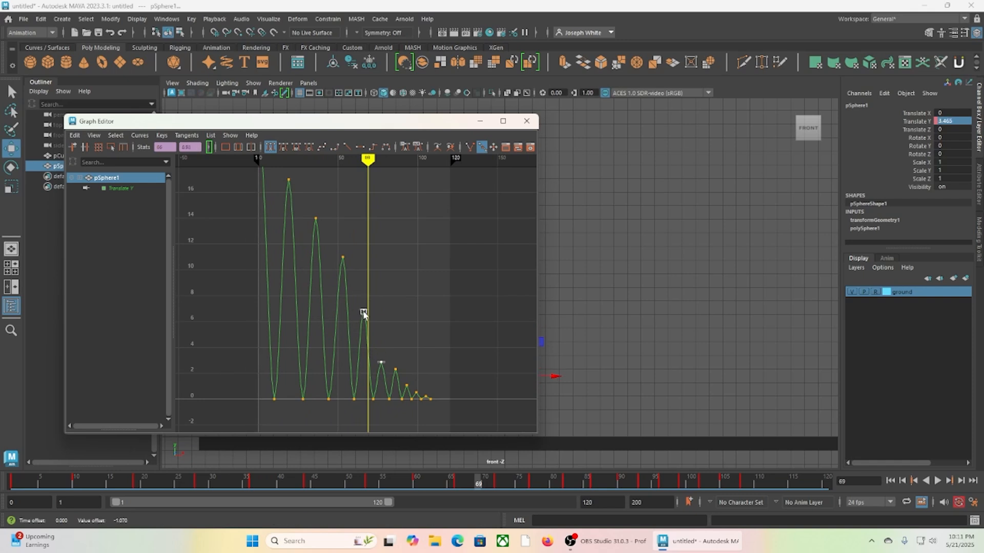
{"action": "key", "text": "ctrl+z"}
Lower the peak keys to about 6.6 at frame 66, 9.65 at frame 53 and 13.5 at frame 36.
{"action": "left_click_drag", "start_coordinate": [354, 280], "coordinate": [377, 305]}
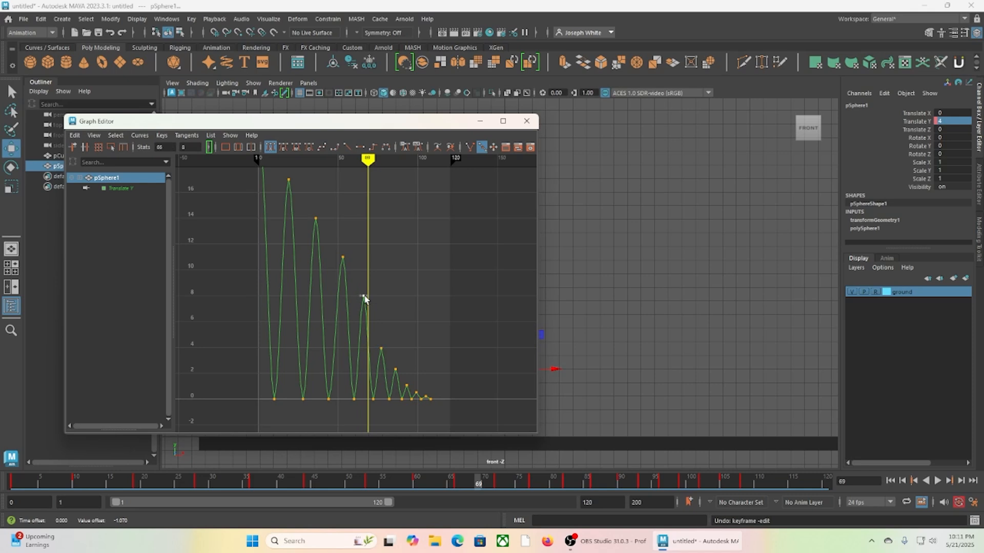
{"action": "middle_click_drag", "start_coordinate": [363, 296], "coordinate": [365, 316], "text": "shift"}
{"action": "left_click_drag", "start_coordinate": [336, 248], "coordinate": [357, 270]}
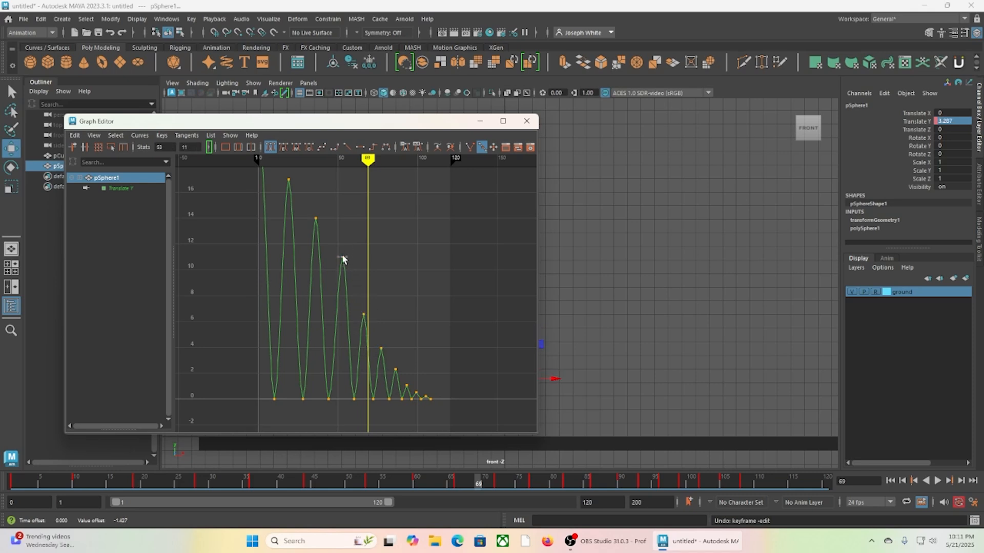
{"action": "middle_click_drag", "start_coordinate": [343, 258], "coordinate": [343, 275], "text": "shift"}
{"action": "left_click", "coordinate": [315, 219]}
{"action": "middle_click_drag", "start_coordinate": [315, 219], "coordinate": [315, 227], "text": "shift"}
Lower the early peak keys to about 16.1 at frame 19, 12 at frame 36 and 8.4 at frame 53.
{"action": "scroll", "coordinate": [322, 224], "scroll_direction": "down", "scroll_amount": 4}
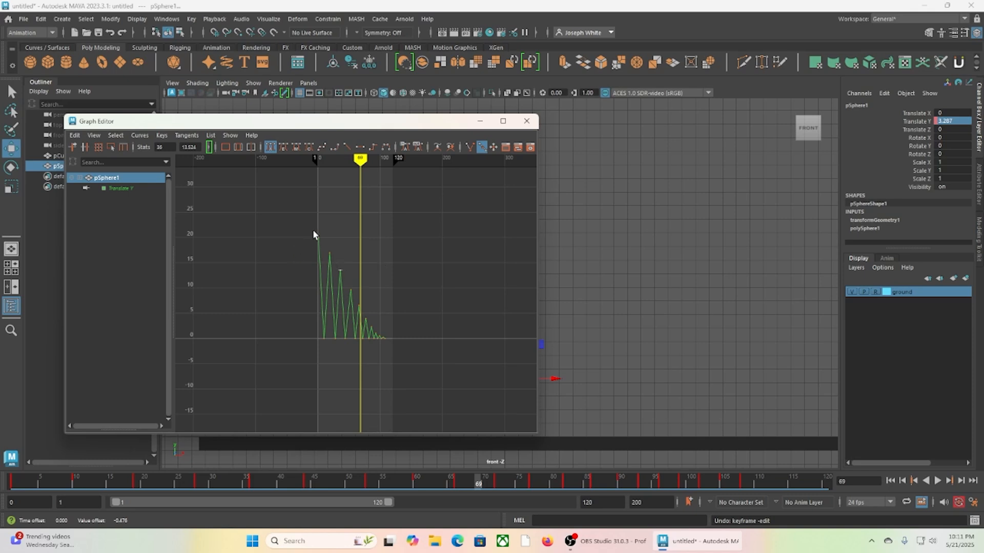
{"action": "scroll", "coordinate": [383, 307], "scroll_direction": "up", "scroll_amount": 4}
{"action": "scroll", "coordinate": [358, 256], "scroll_direction": "down", "scroll_amount": 2}
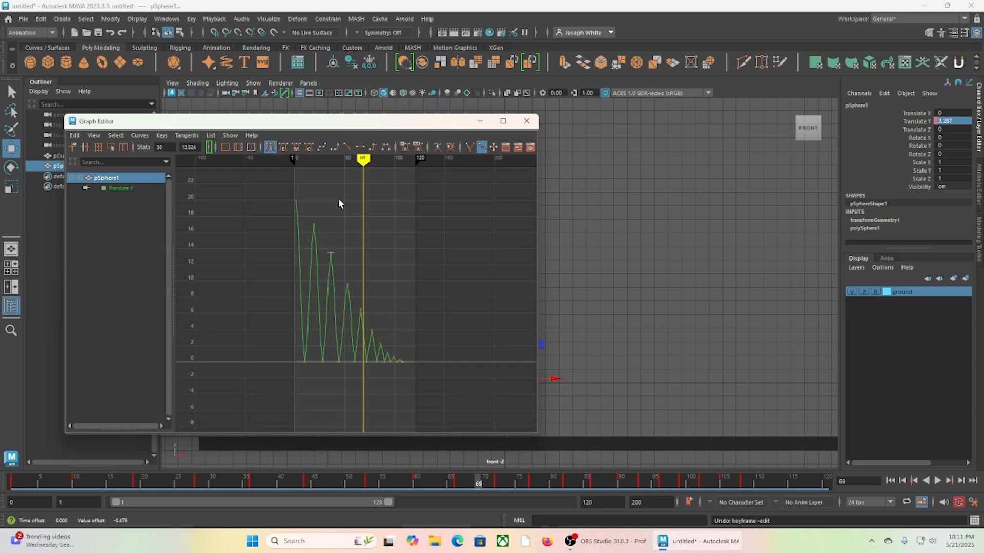
{"action": "left_click_drag", "start_coordinate": [272, 188], "coordinate": [463, 372]}
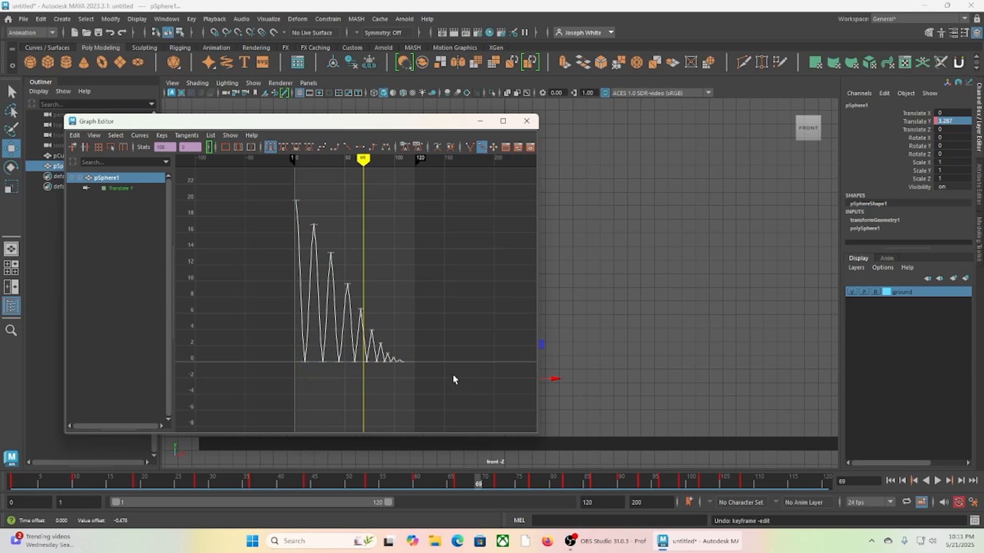
{"action": "key", "text": "f"}
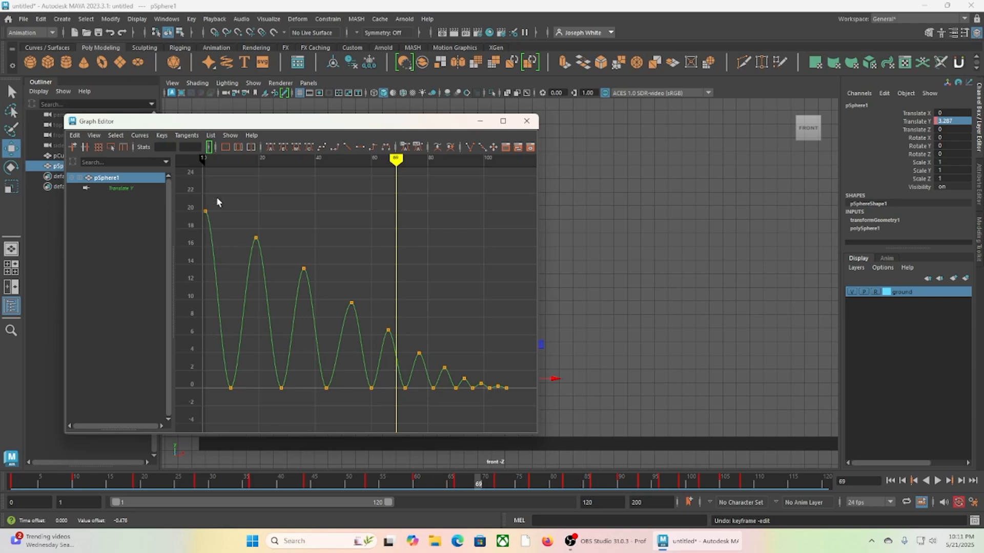
{"action": "left_click_drag", "start_coordinate": [236, 194], "coordinate": [271, 241]}
{"action": "middle_click_drag", "start_coordinate": [256, 240], "coordinate": [256, 248], "text": "shift"}
{"action": "left_click_drag", "start_coordinate": [309, 272], "coordinate": [305, 270]}
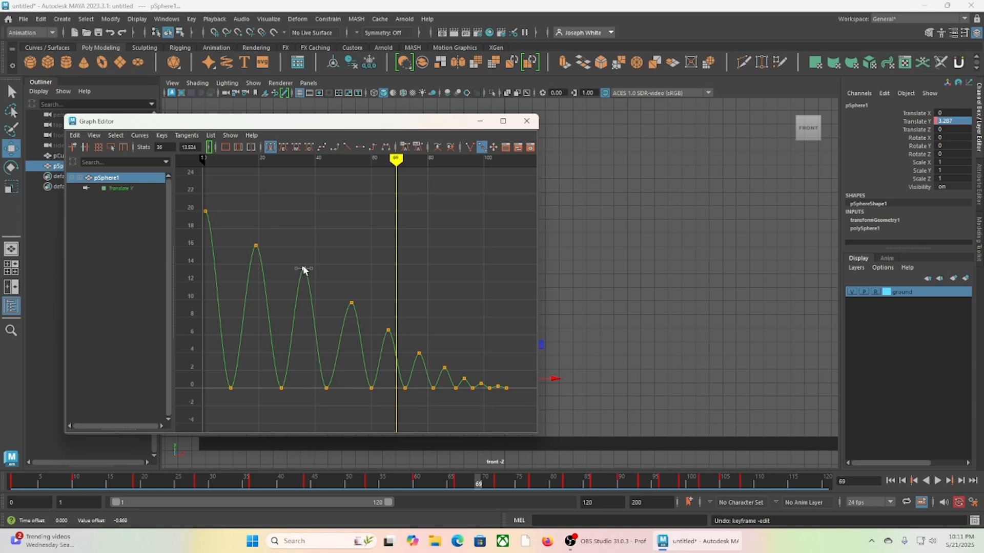
{"action": "middle_click_drag", "start_coordinate": [304, 268], "coordinate": [304, 286], "text": "shift"}
{"action": "left_click_drag", "start_coordinate": [365, 315], "coordinate": [361, 314]}
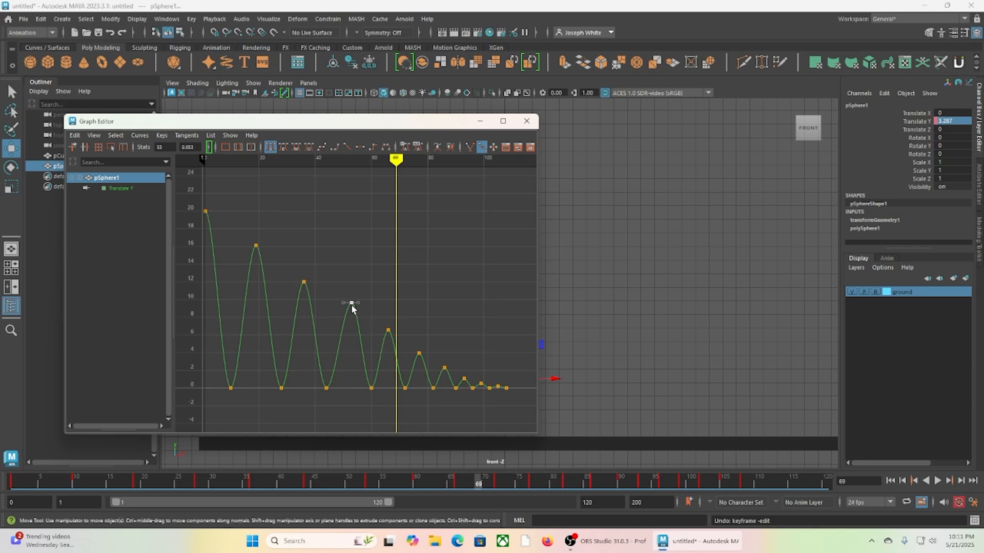
{"action": "middle_click_drag", "start_coordinate": [352, 305], "coordinate": [352, 317], "text": "shift"}
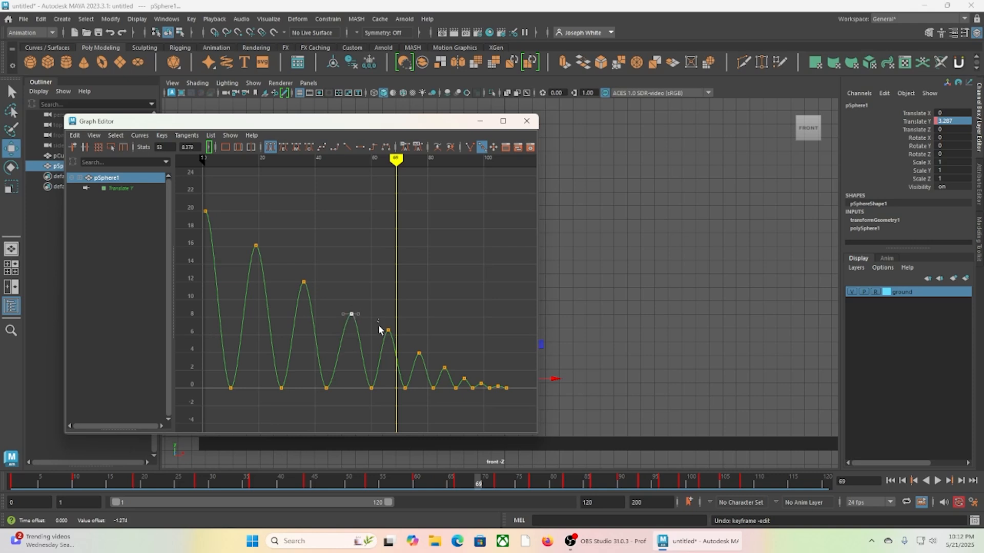
Lower the middle peak keys to about 5.4 at frame 66 and about 3.3 at frame 77.
{"action": "left_click", "coordinate": [388, 330]}
{"action": "middle_click_drag", "start_coordinate": [389, 326], "coordinate": [388, 343], "text": "shift"}
{"action": "left_click_drag", "start_coordinate": [411, 340], "coordinate": [428, 364]}
{"action": "middle_click_drag", "start_coordinate": [419, 357], "coordinate": [418, 362], "text": "shift"}
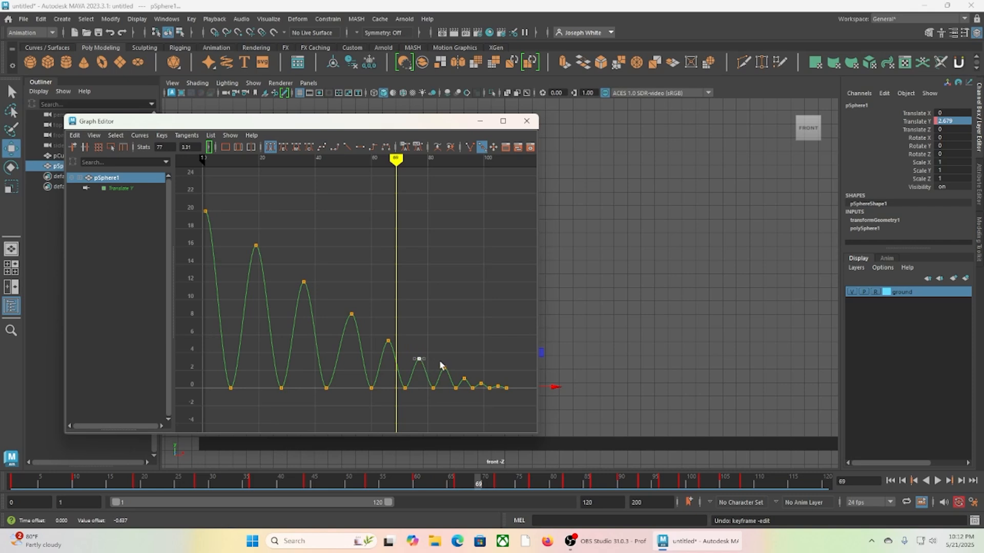
Lower the peak keys to about 1.6 at frame 86 and about 0.7 at frame 93.
{"action": "left_click_drag", "start_coordinate": [439, 363], "coordinate": [451, 379]}
{"action": "middle_click_drag", "start_coordinate": [444, 367], "coordinate": [443, 377], "text": "shift"}
{"action": "left_click_drag", "start_coordinate": [456, 370], "coordinate": [468, 386]}
{"action": "middle_click_drag", "start_coordinate": [464, 378], "coordinate": [464, 382], "text": "shift"}
Lower the last two peak keys together, to about 0.4 at frame 99 and about 0.1 at frame 105.
{"action": "left_click", "coordinate": [481, 383]}
{"action": "scroll", "coordinate": [481, 381], "scroll_direction": "down", "scroll_amount": 2}
{"action": "scroll", "coordinate": [427, 338], "scroll_direction": "up", "scroll_amount": 5}
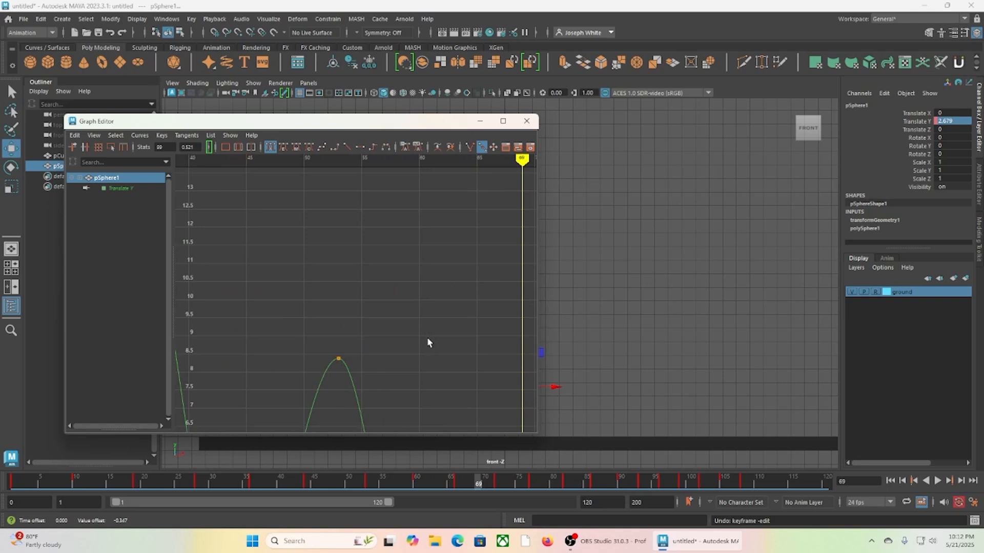
{"action": "key", "text": "f"}
{"action": "scroll", "coordinate": [428, 333], "scroll_direction": "down", "scroll_amount": 3}
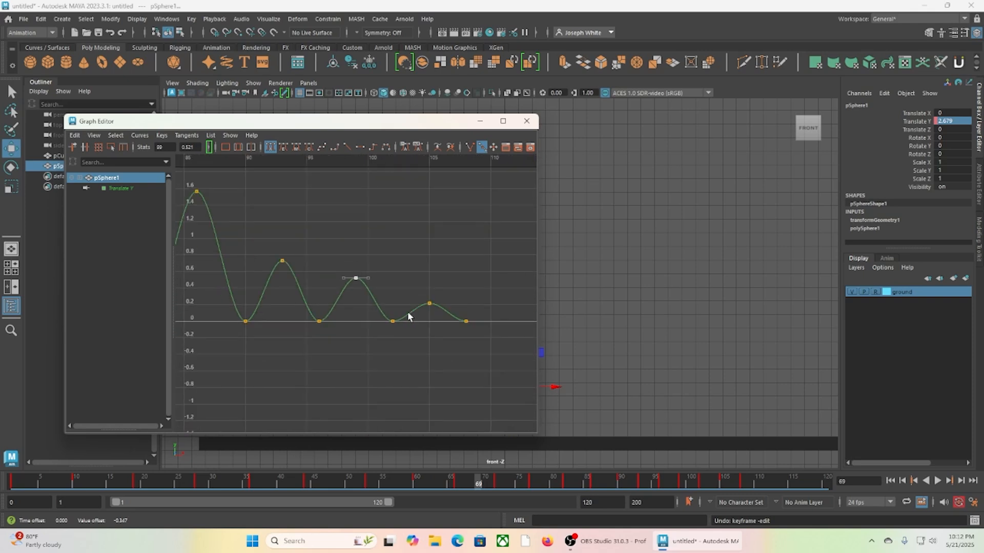
{"action": "left_click_drag", "start_coordinate": [373, 290], "coordinate": [442, 308]}
{"action": "middle_click_drag", "start_coordinate": [430, 307], "coordinate": [430, 316], "text": "shift"}
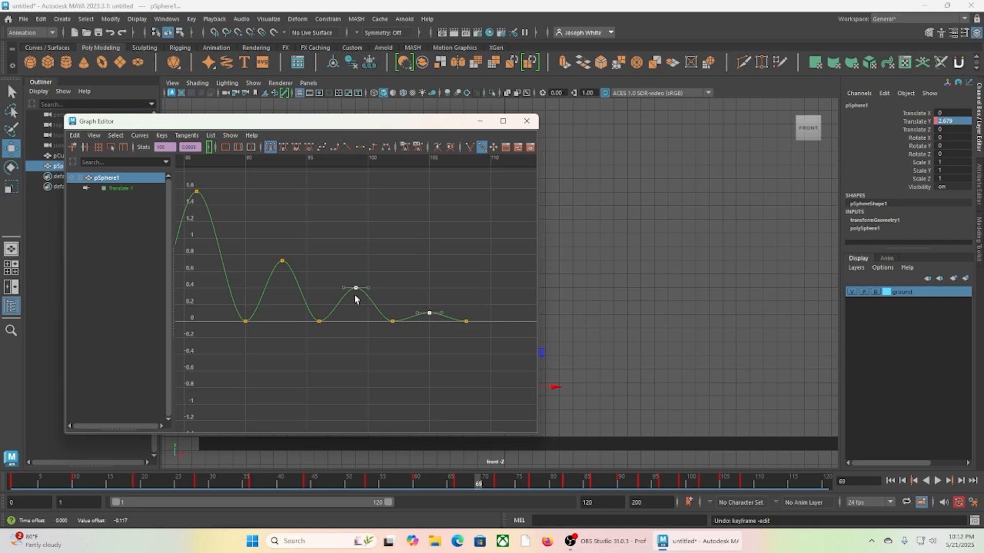
Apply flat tangents to all keys on the sphere's Translate Y curve.
{"action": "scroll", "coordinate": [340, 269], "scroll_direction": "down", "scroll_amount": 5}
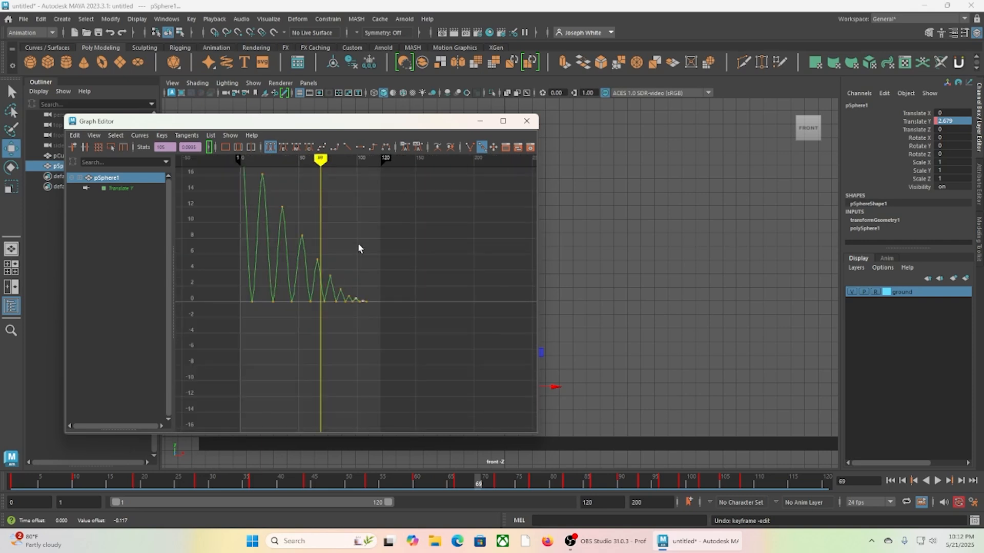
{"action": "middle_click_drag", "start_coordinate": [359, 246], "coordinate": [401, 302], "text": "alt"}
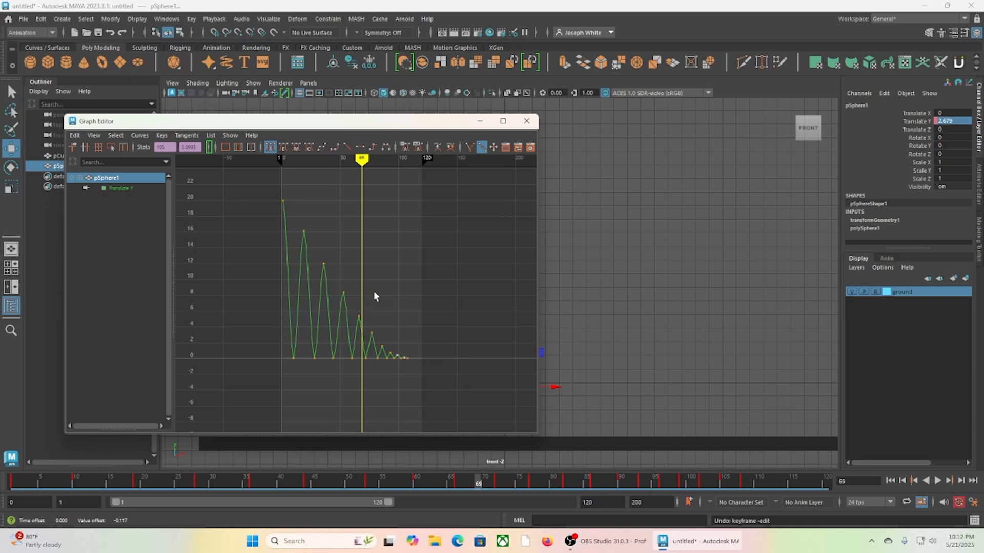
{"action": "middle_click_drag", "start_coordinate": [389, 292], "coordinate": [410, 301], "text": "alt"}
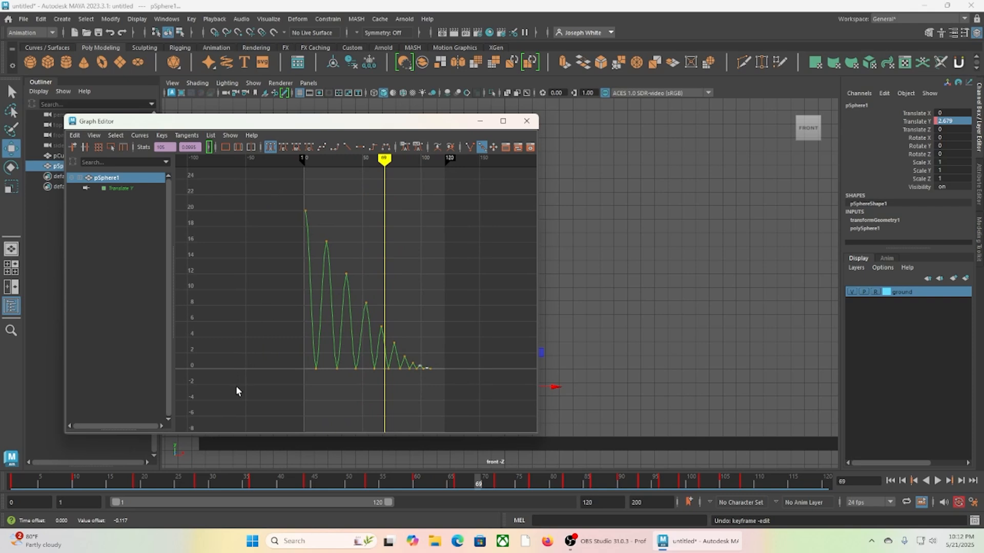
{"action": "left_click_drag", "start_coordinate": [236, 388], "coordinate": [499, 200]}
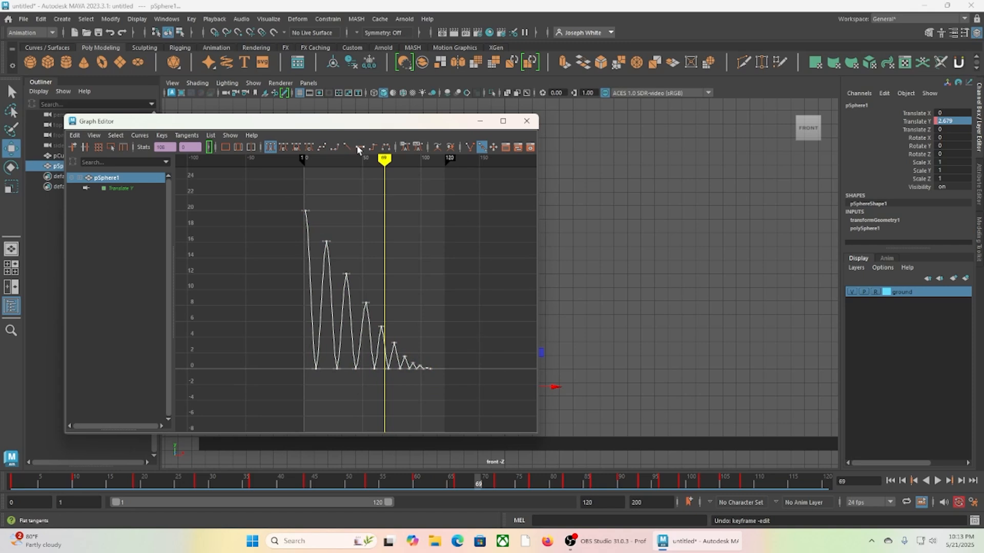
{"action": "left_click_drag", "start_coordinate": [270, 182], "coordinate": [479, 376]}
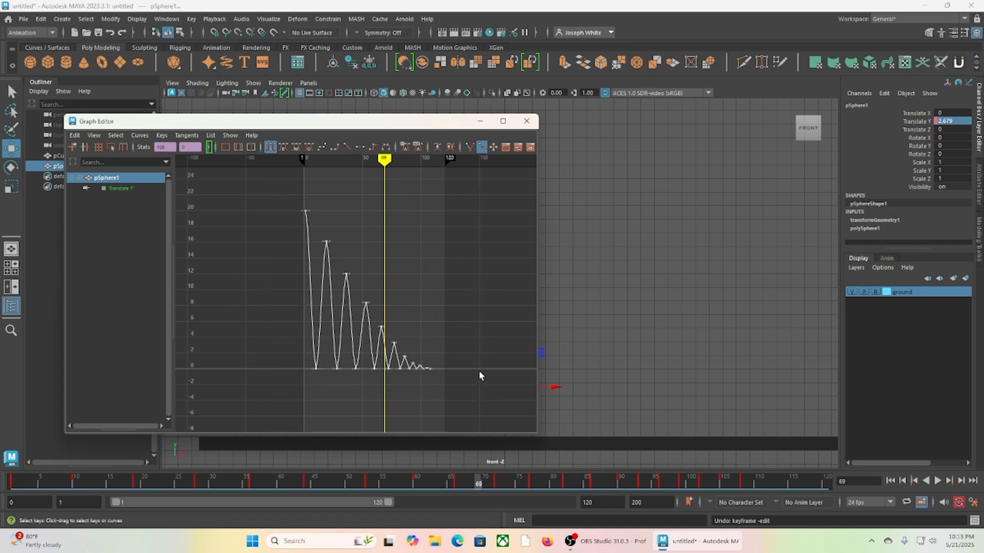
{"action": "left_click", "coordinate": [361, 148]}
Select only the ground-contact keys on the Translate Y curve, leaving the small peak key at frame 105 out of the selection.
{"action": "left_click_drag", "start_coordinate": [277, 359], "coordinate": [513, 369]}
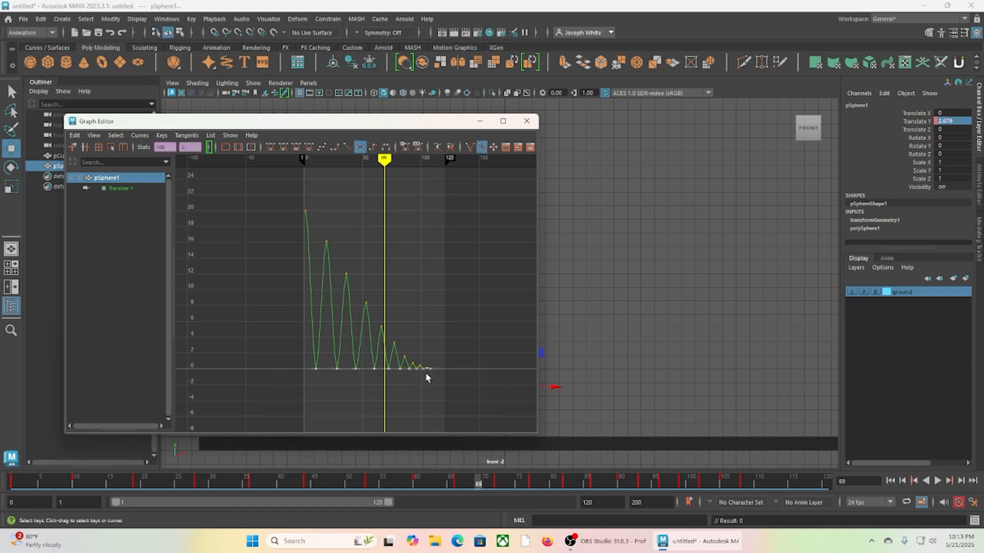
{"action": "left_click", "coordinate": [432, 358]}
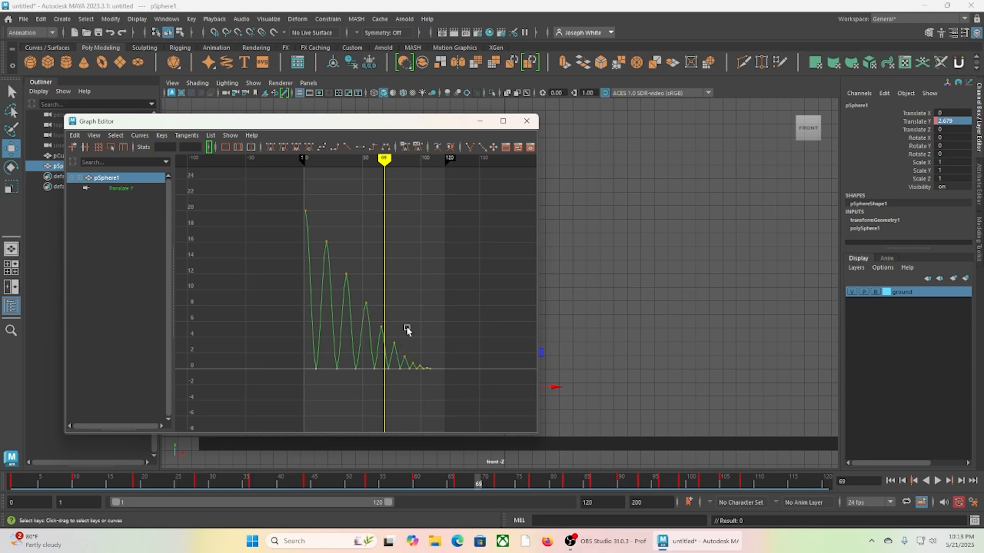
{"action": "scroll", "coordinate": [413, 348], "scroll_direction": "down", "scroll_amount": 3}
{"action": "scroll", "coordinate": [413, 350], "scroll_direction": "up", "scroll_amount": 10}
{"action": "scroll", "coordinate": [417, 359], "scroll_direction": "down", "scroll_amount": 3}
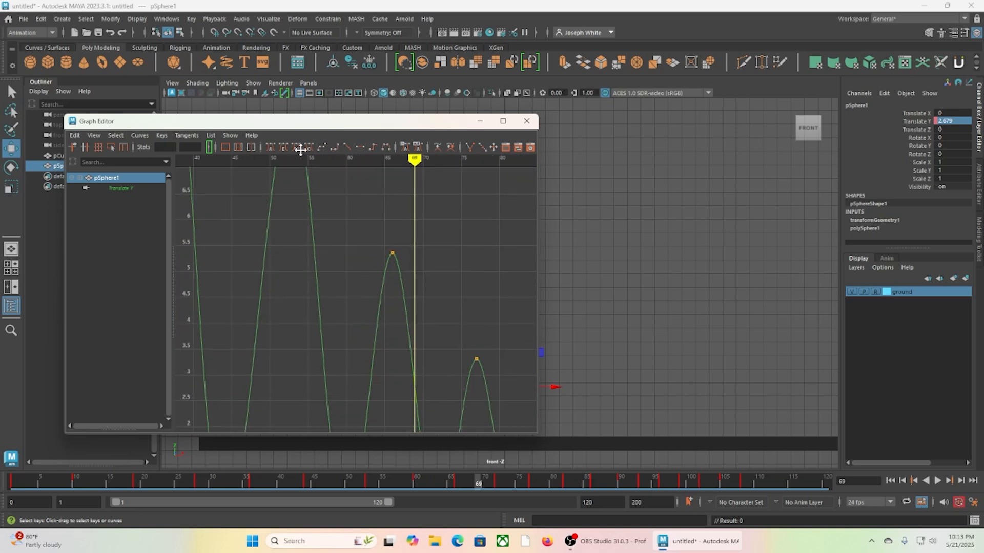
{"action": "middle_click_drag", "start_coordinate": [417, 358], "coordinate": [288, 291], "text": "alt"}
{"action": "scroll", "coordinate": [270, 287], "scroll_direction": "down", "scroll_amount": 5}
{"action": "scroll", "coordinate": [281, 288], "scroll_direction": "up", "scroll_amount": 1}
{"action": "scroll", "coordinate": [270, 288], "scroll_direction": "down", "scroll_amount": 1}
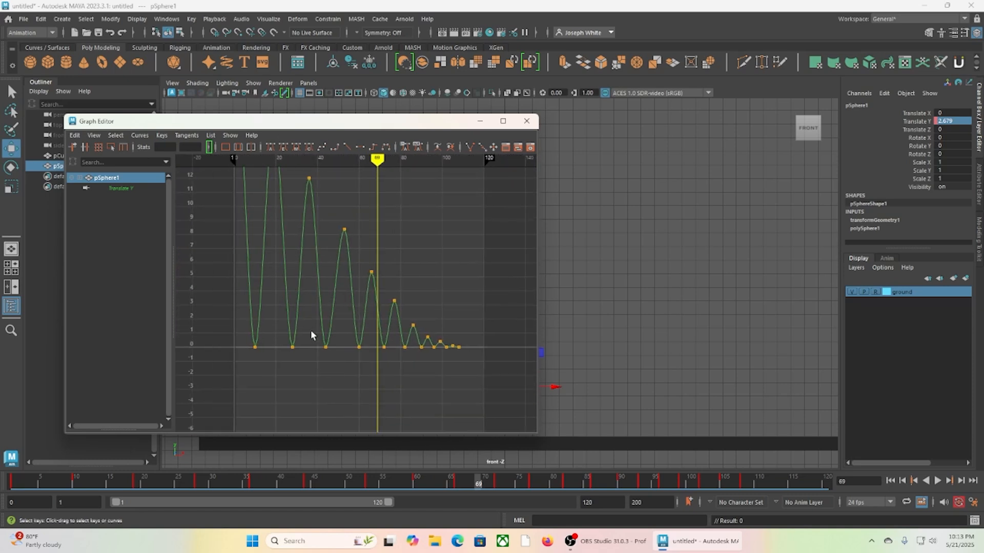
{"action": "left_click_drag", "start_coordinate": [235, 368], "coordinate": [493, 346]}
{"action": "scroll", "coordinate": [480, 363], "scroll_direction": "up", "scroll_amount": 5}
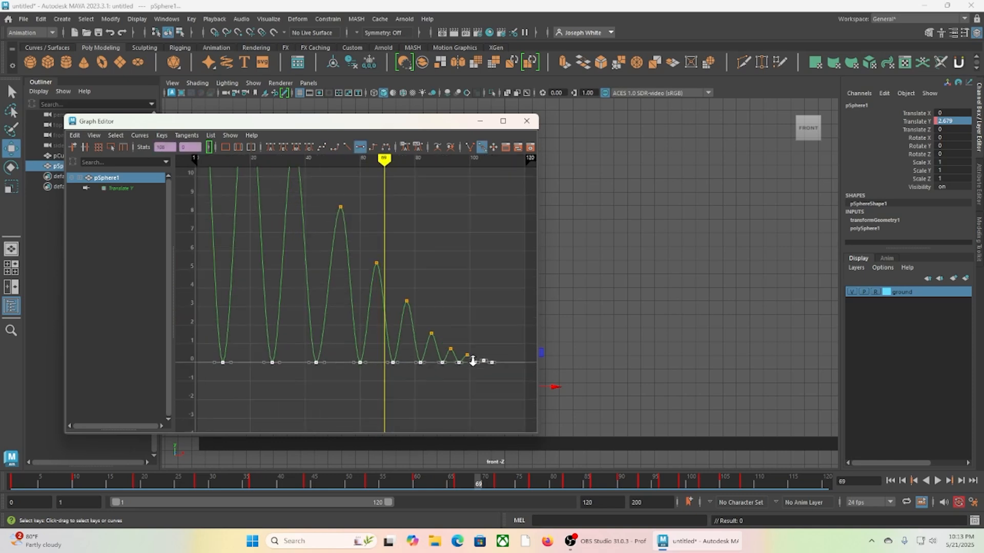
{"action": "middle_click_drag", "start_coordinate": [479, 364], "coordinate": [405, 303], "text": "alt"}
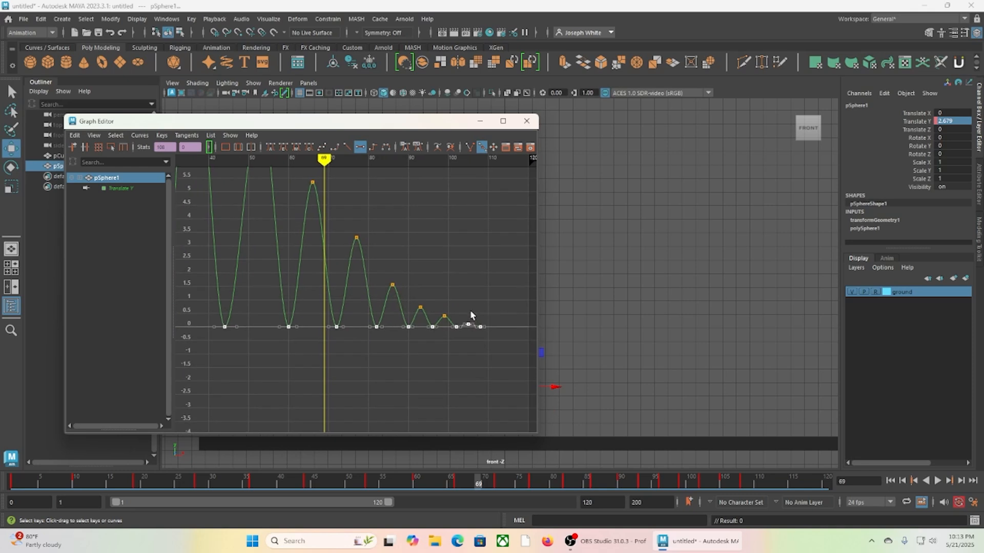
{"action": "left_click_drag", "start_coordinate": [466, 309], "coordinate": [472, 327], "text": "shift"}
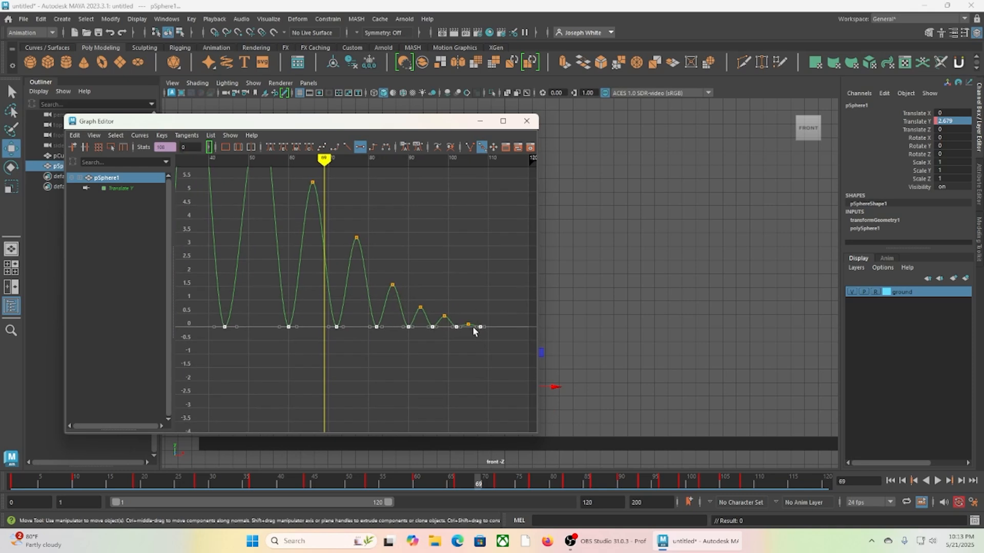
{"action": "scroll", "coordinate": [380, 336], "scroll_direction": "down", "scroll_amount": 3}
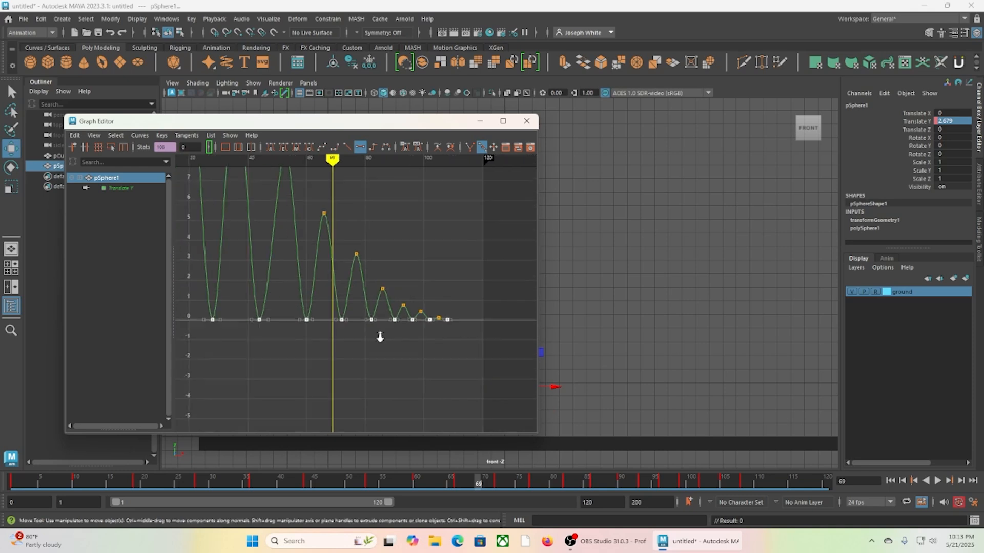
{"action": "middle_click_drag", "start_coordinate": [379, 331], "coordinate": [408, 338], "text": "alt"}
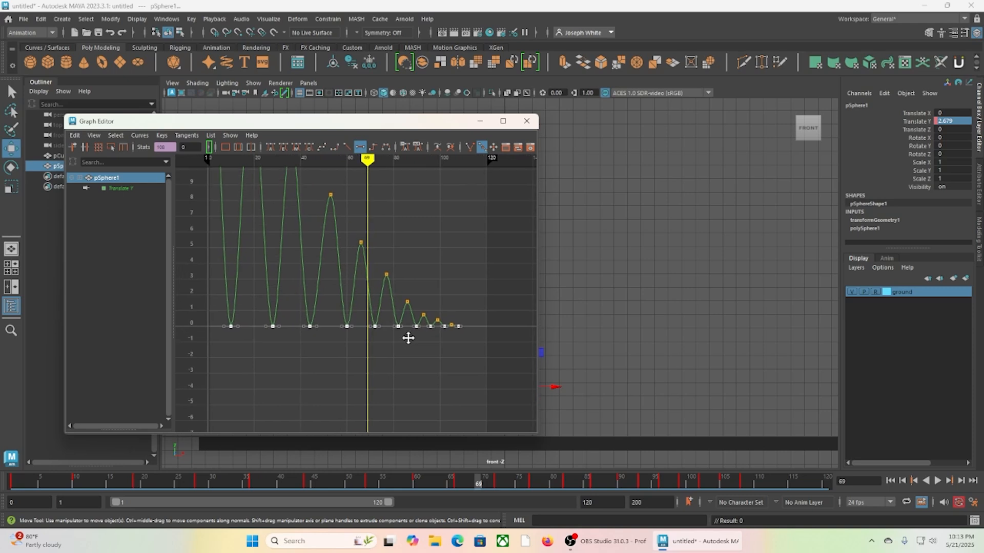
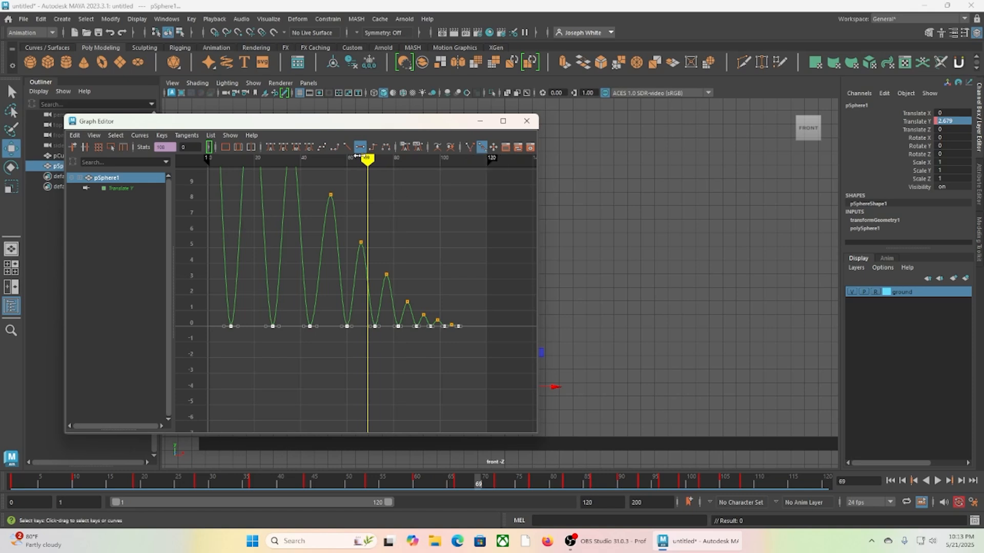
Break the tangents of the ground-contact keys and raise their in and out handles into narrow, steep V shapes.
{"action": "left_click", "coordinate": [473, 149]}
{"action": "right_click_drag", "start_coordinate": [226, 325], "coordinate": [281, 358], "text": "alt"}
{"action": "middle_click_drag", "start_coordinate": [282, 358], "coordinate": [468, 363], "text": "alt"}
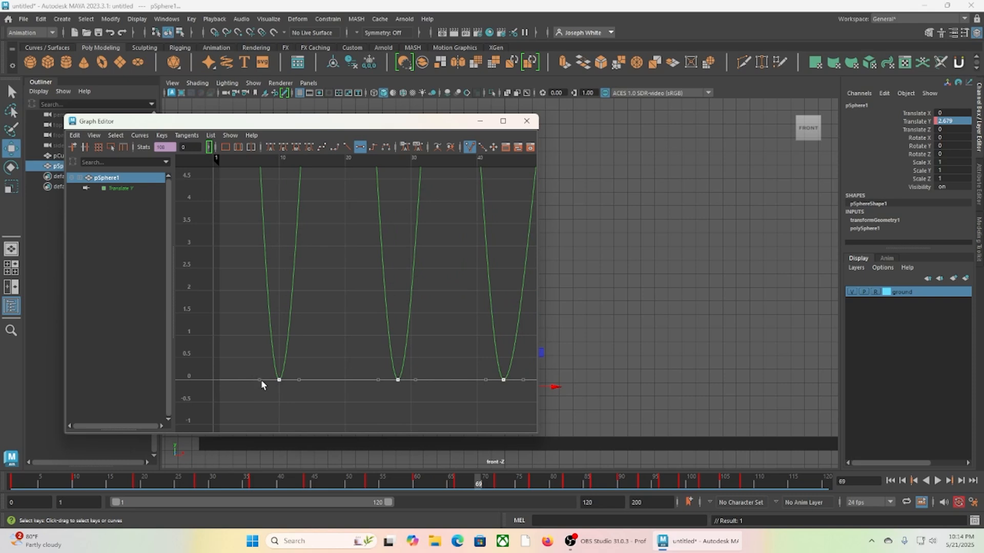
{"action": "left_click", "coordinate": [279, 379]}
{"action": "left_click_drag", "start_coordinate": [259, 379], "coordinate": [274, 361]}
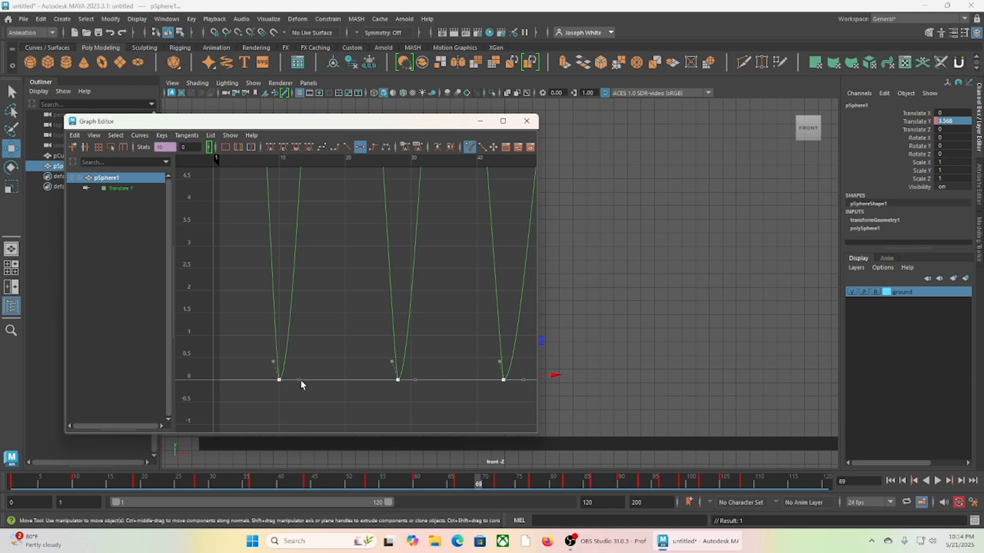
{"action": "left_click_drag", "start_coordinate": [300, 380], "coordinate": [283, 367]}
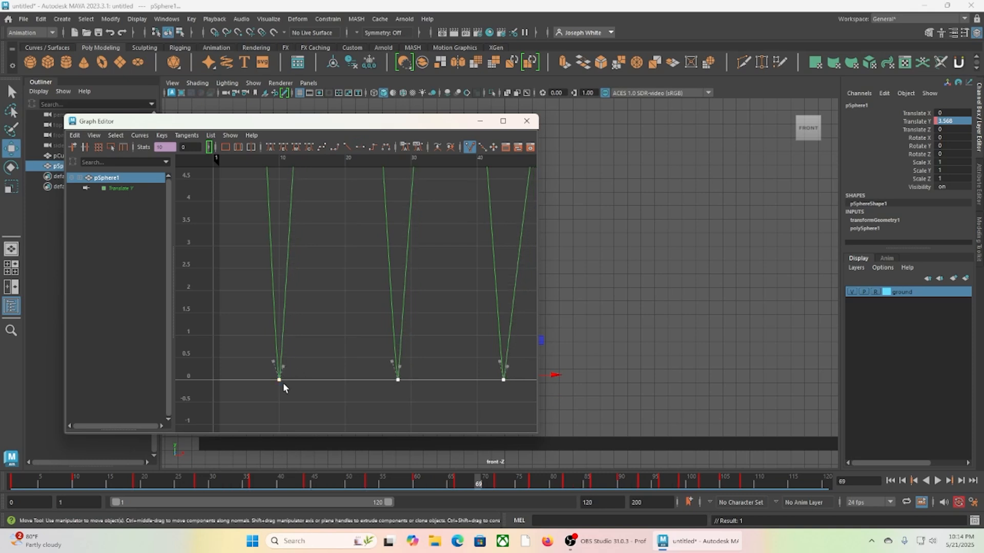
{"action": "right_click_drag", "start_coordinate": [277, 385], "coordinate": [301, 407], "text": "alt"}
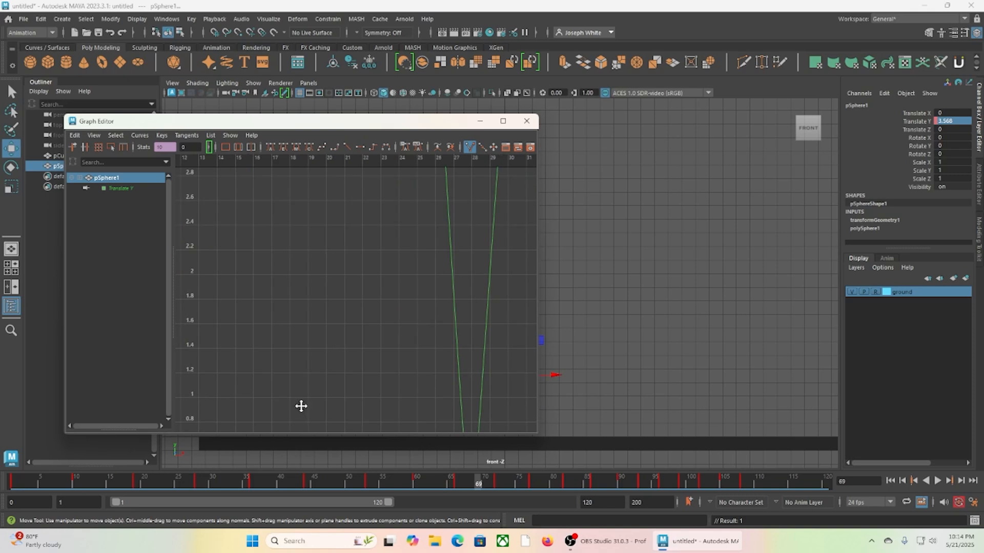
{"action": "middle_click_drag", "start_coordinate": [301, 407], "coordinate": [486, 244], "text": "alt"}
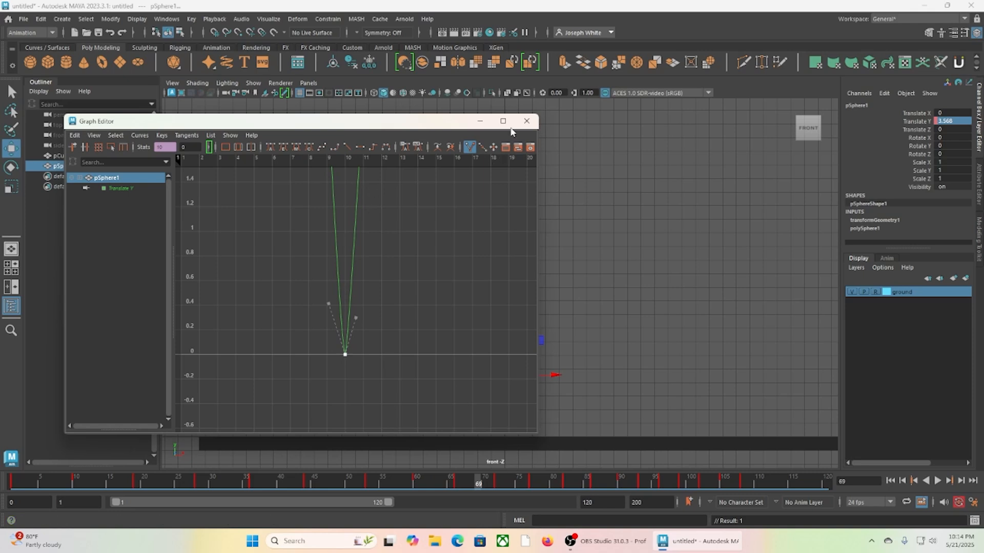
Minimize the Graph Editor and play the bounce animation from frame 1 to review its timing in the front view.
{"action": "left_click", "coordinate": [480, 121]}
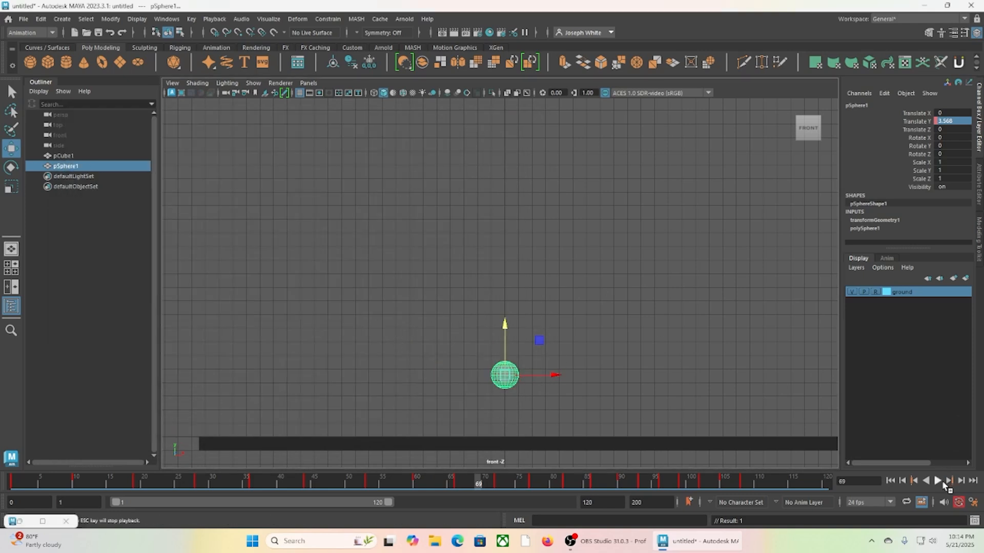
{"action": "left_click", "coordinate": [890, 481]}
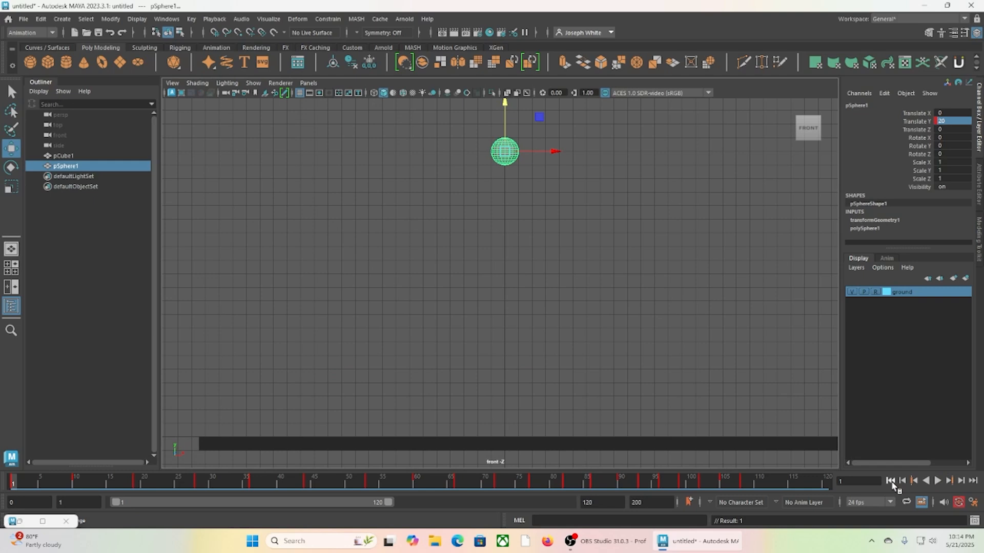
{"action": "left_click", "coordinate": [937, 481]}
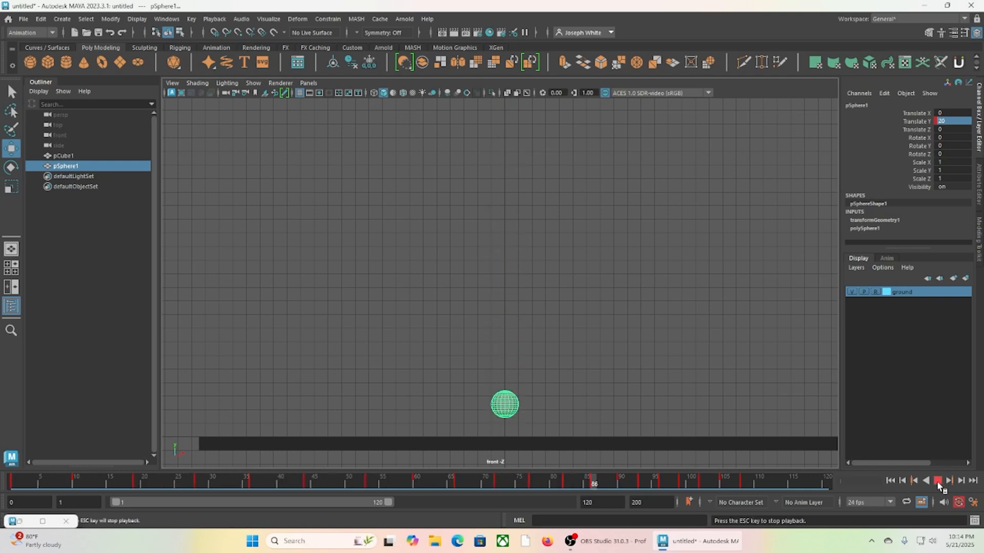
{"action": "left_click", "coordinate": [937, 481]}
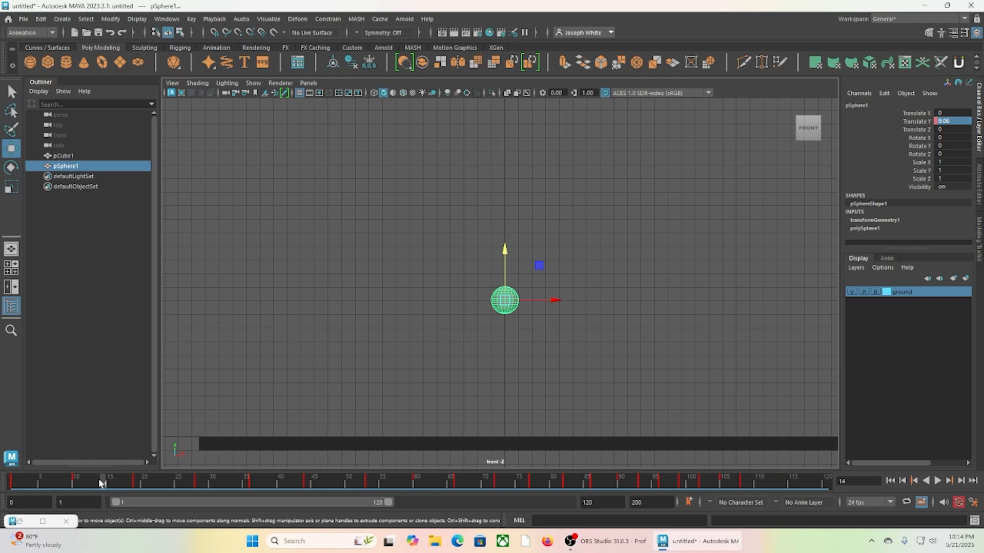
{"action": "key", "text": "alt+v"}
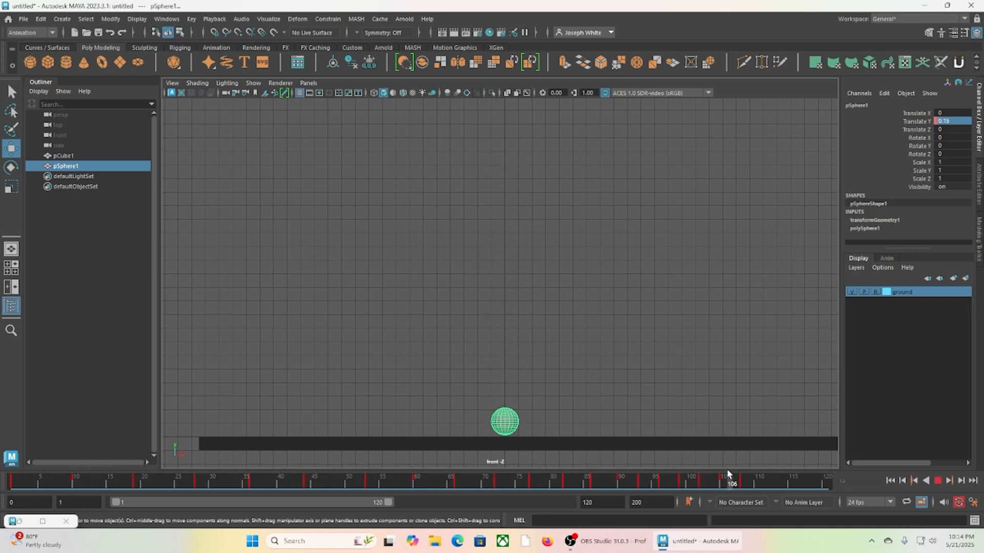
{"action": "left_click_drag", "start_coordinate": [727, 471], "coordinate": [724, 465]}
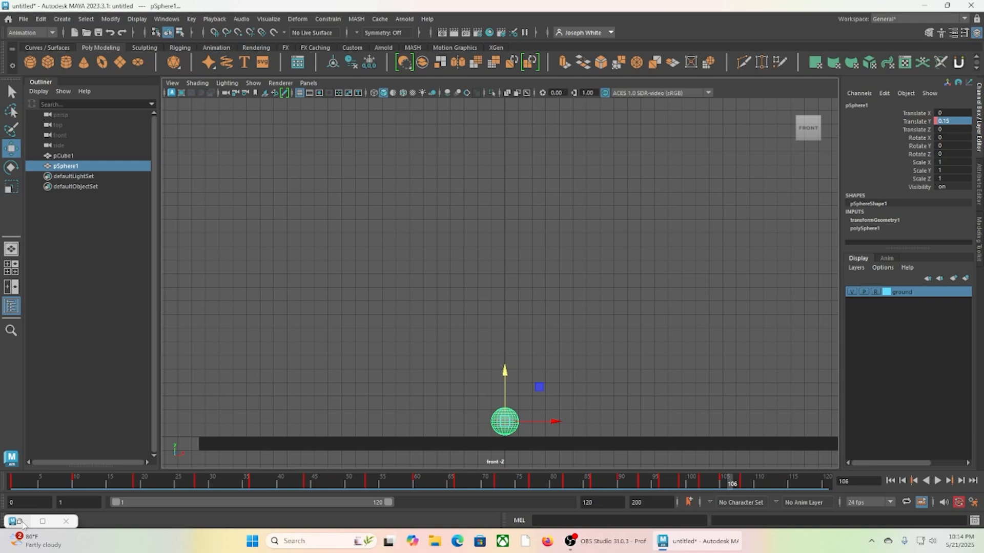
Restore the Graph Editor and frame the sphere's complete Translate Y curve with all keys selected.
{"action": "mouse_move", "coordinate": [22, 522]}
{"action": "left_click", "coordinate": [23, 521]}
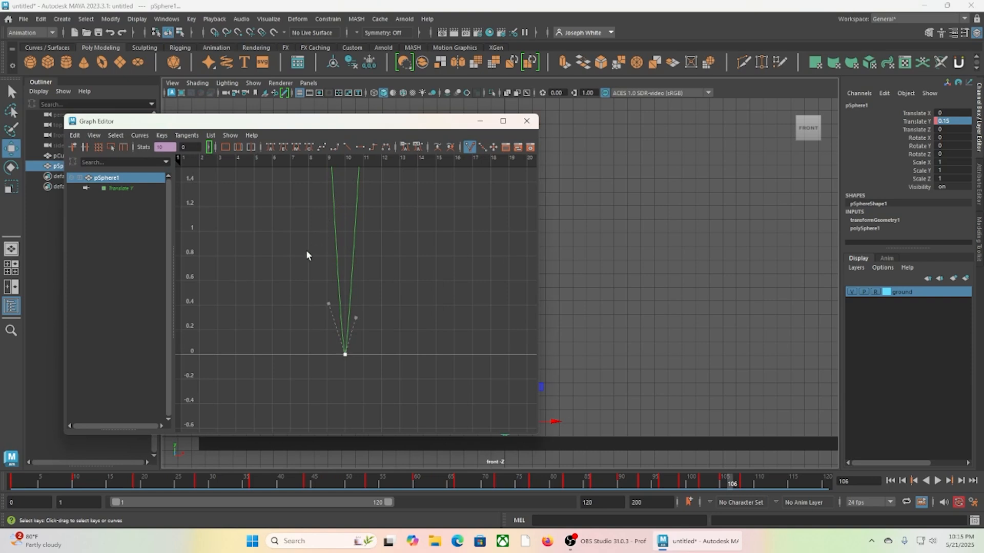
{"action": "key", "text": "w"}
{"action": "scroll", "coordinate": [296, 268], "scroll_direction": "down", "scroll_amount": 10}
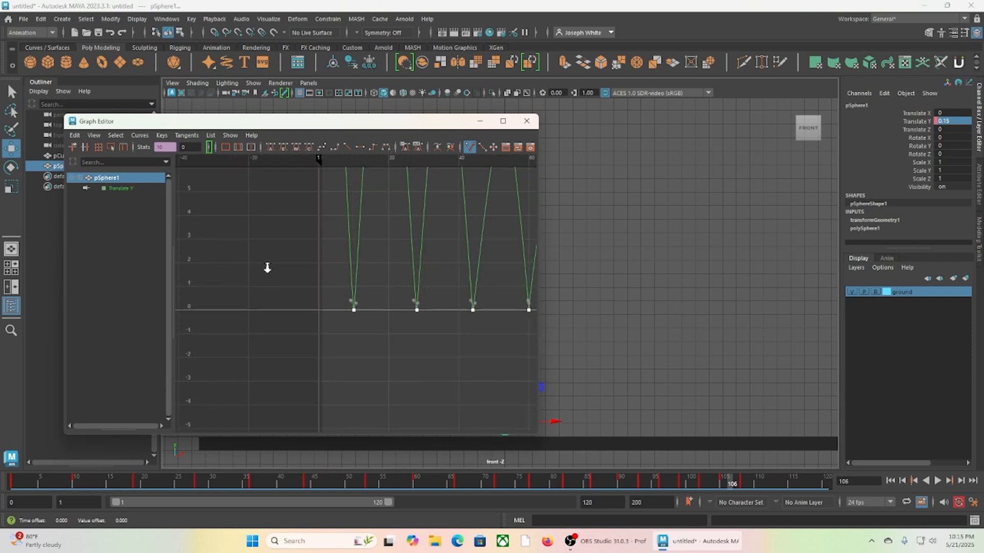
{"action": "middle_click_drag", "start_coordinate": [282, 277], "coordinate": [267, 373], "text": "alt"}
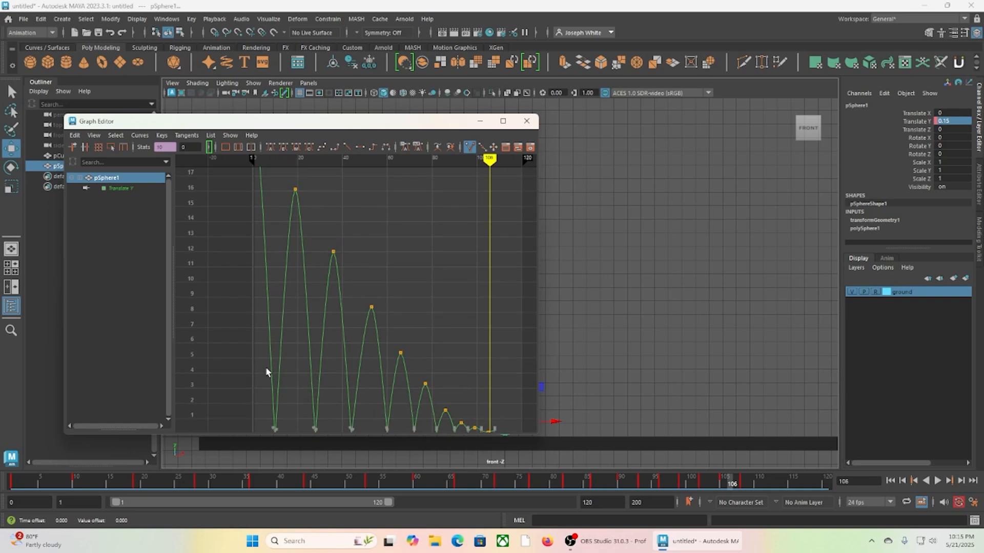
{"action": "scroll", "coordinate": [289, 315], "scroll_direction": "down", "scroll_amount": 4}
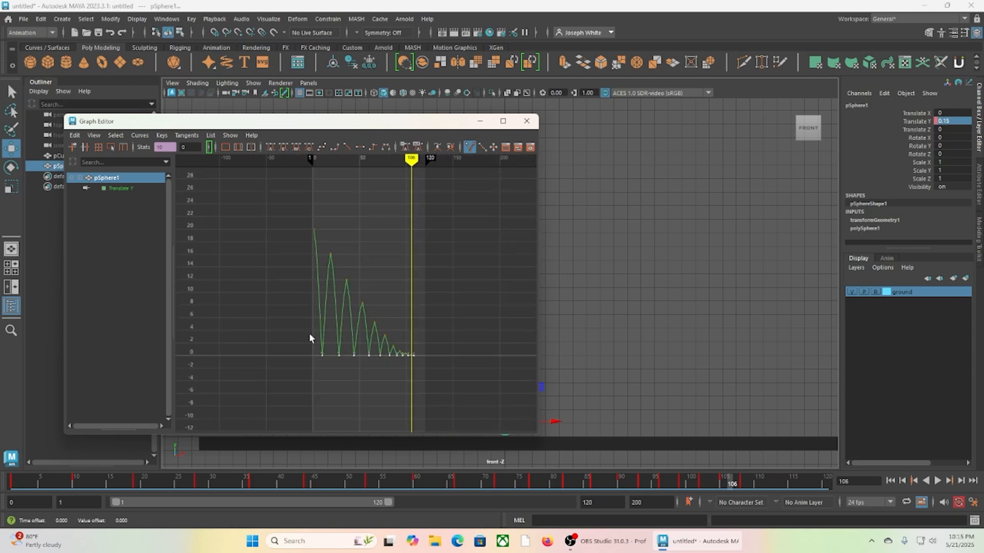
{"action": "left_click_drag", "start_coordinate": [295, 210], "coordinate": [460, 395]}
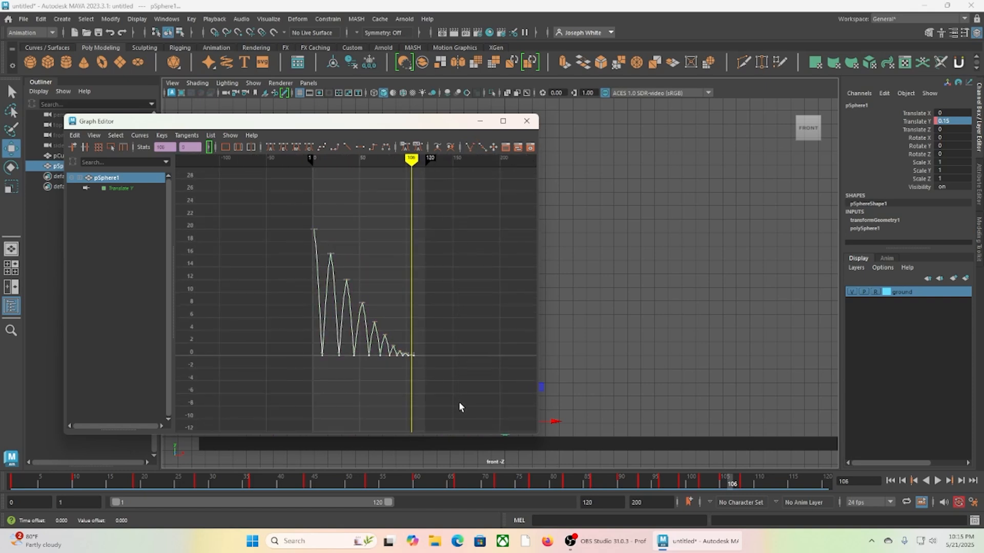
{"action": "key", "text": "f"}
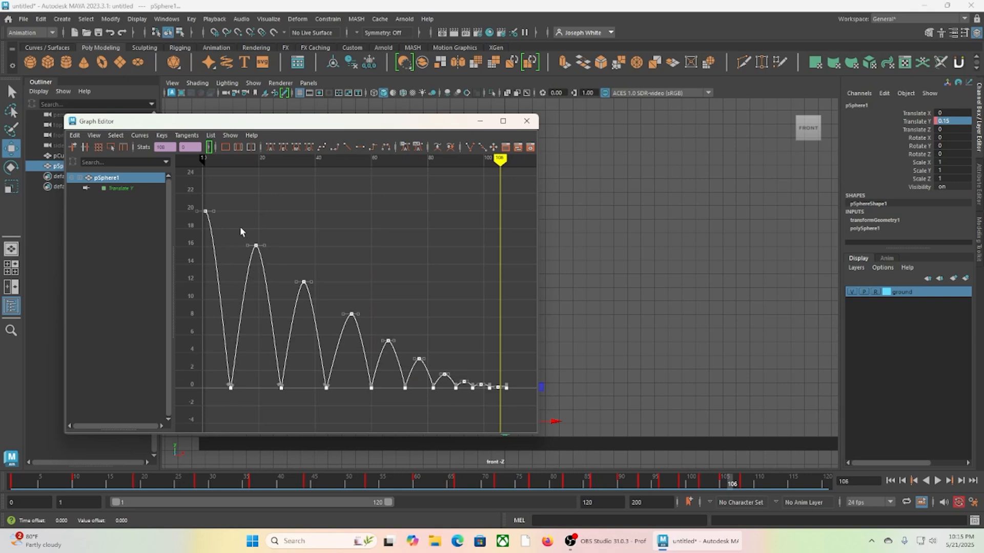
Lengthen the flat tangent handles of the peak keys at frames 1 and 19 to round out those arcs.
{"action": "left_click_drag", "start_coordinate": [189, 198], "coordinate": [224, 233]}
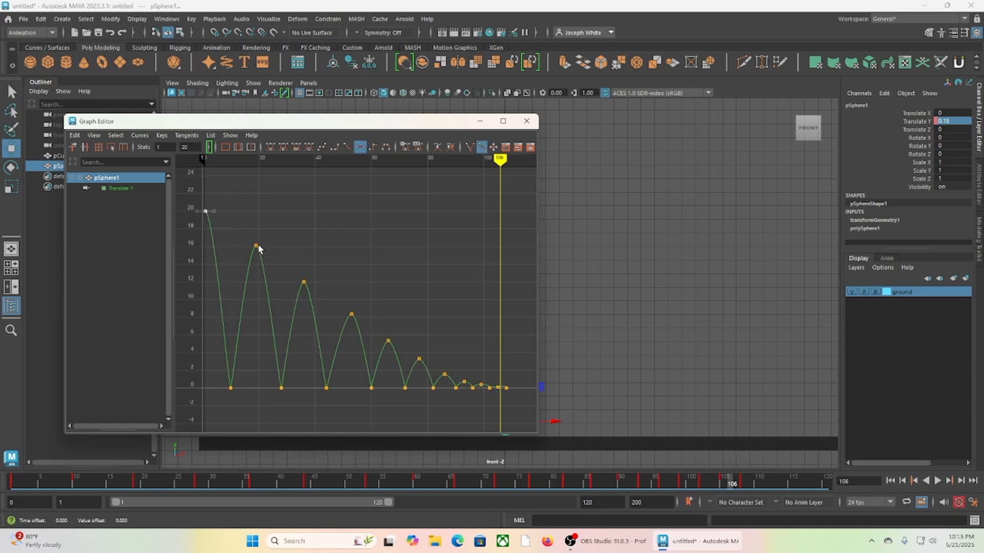
{"action": "left_click_drag", "start_coordinate": [243, 235], "coordinate": [287, 272], "text": "shift"}
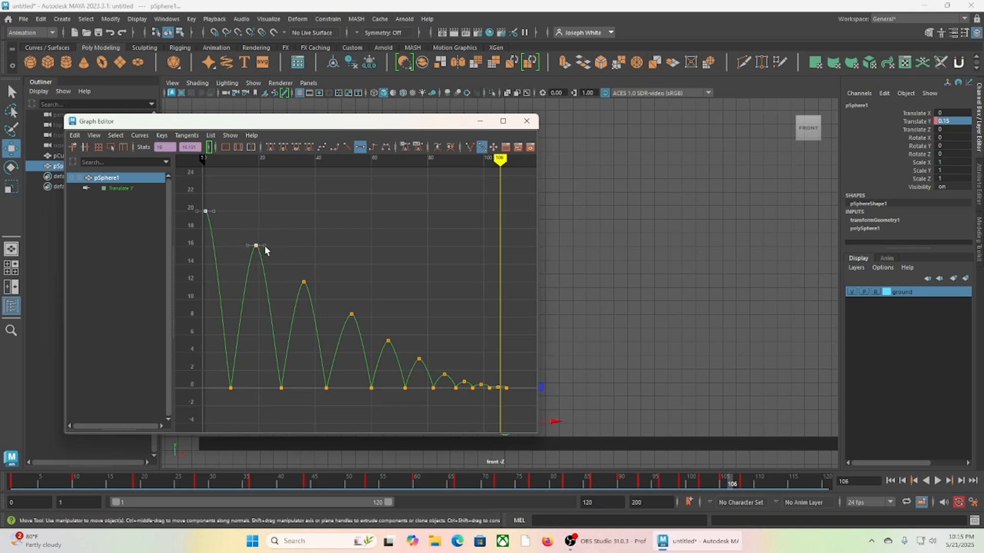
{"action": "middle_click_drag", "start_coordinate": [264, 244], "coordinate": [271, 246], "text": "shift"}
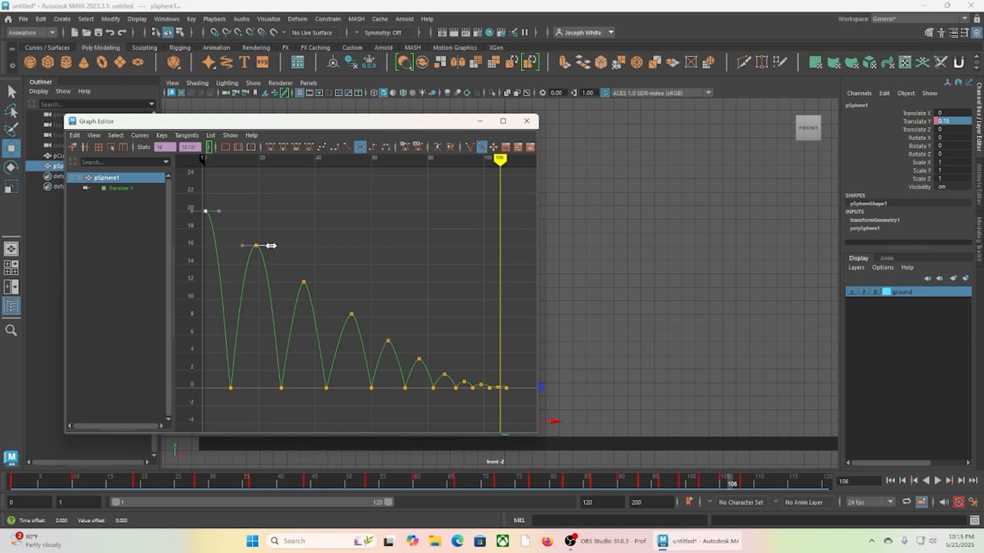
{"action": "middle_click_drag", "start_coordinate": [273, 245], "coordinate": [272, 246], "text": "shift"}
Lengthen the flat tangent handles of the third and fourth peak keys, at frames 36 and 53.
{"action": "left_click_drag", "start_coordinate": [296, 276], "coordinate": [366, 315]}
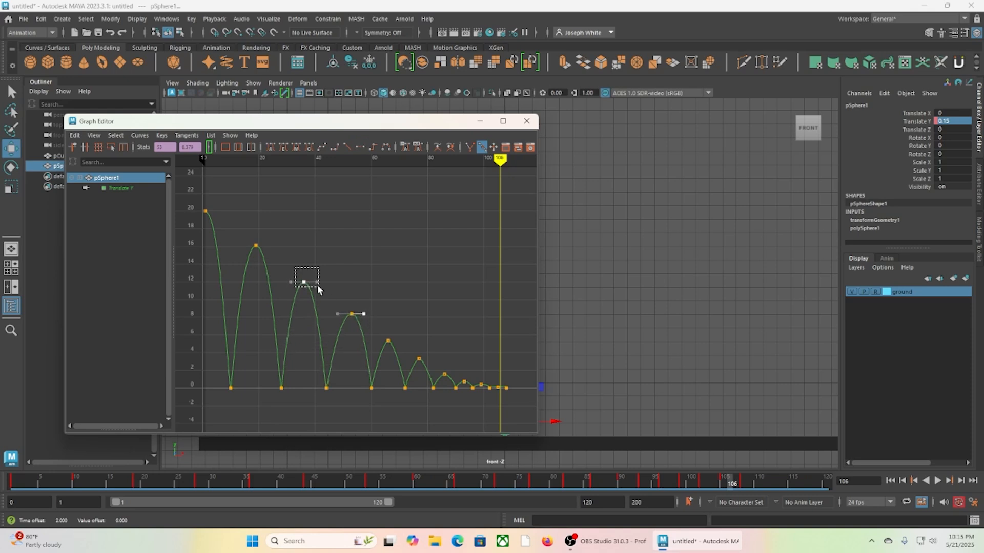
{"action": "left_click_drag", "start_coordinate": [318, 289], "coordinate": [318, 287]}
{"action": "left_click", "coordinate": [317, 281]}
{"action": "left_click_drag", "start_coordinate": [318, 279], "coordinate": [320, 281]}
Extend the flat tangent handles a bit further at frame 19 and lengthen those of the peak key at frame 66.
{"action": "left_click_drag", "start_coordinate": [238, 242], "coordinate": [272, 248]}
{"action": "left_click_drag", "start_coordinate": [273, 245], "coordinate": [276, 246]}
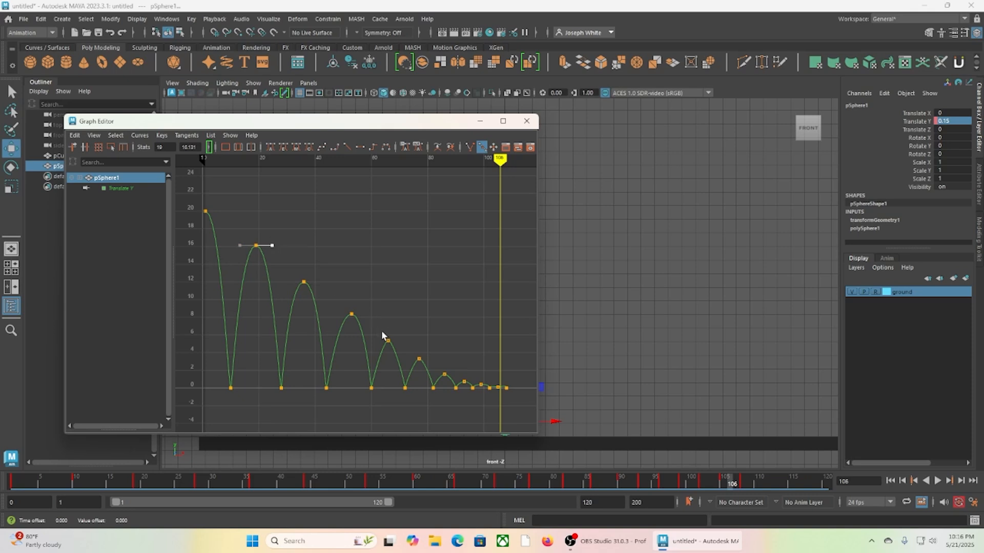
{"action": "left_click_drag", "start_coordinate": [381, 330], "coordinate": [402, 347]}
{"action": "left_click_drag", "start_coordinate": [391, 340], "coordinate": [399, 341]}
Frame the final bounces and lengthen the flat tangent handles of the peak key at frame 86 to round out its arc.
{"action": "middle_click_drag", "start_coordinate": [411, 355], "coordinate": [338, 337], "text": "alt"}
{"action": "left_click_drag", "start_coordinate": [337, 324], "coordinate": [458, 399]}
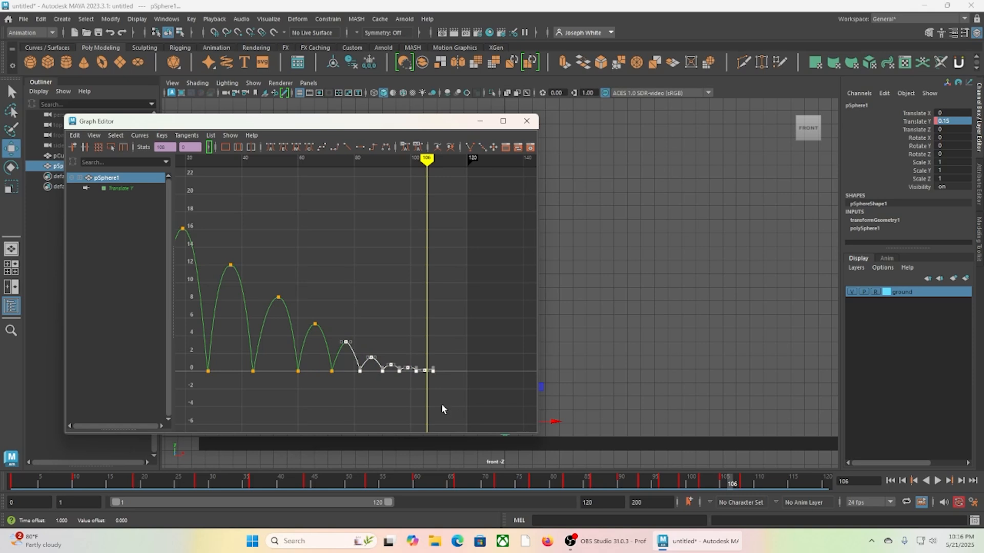
{"action": "key", "text": "f"}
{"action": "middle_click_drag", "start_coordinate": [415, 334], "coordinate": [370, 302], "text": "alt"}
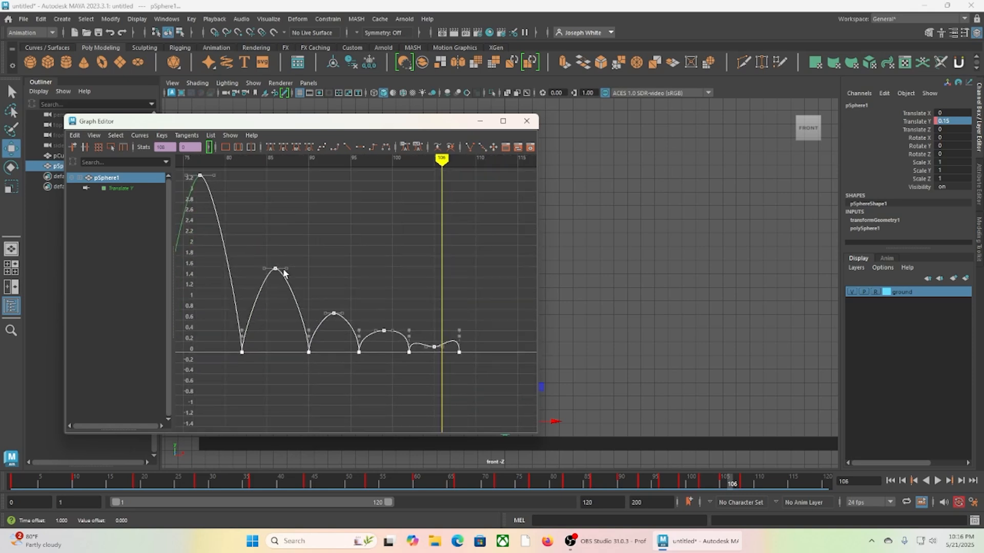
{"action": "left_click_drag", "start_coordinate": [261, 255], "coordinate": [297, 279]}
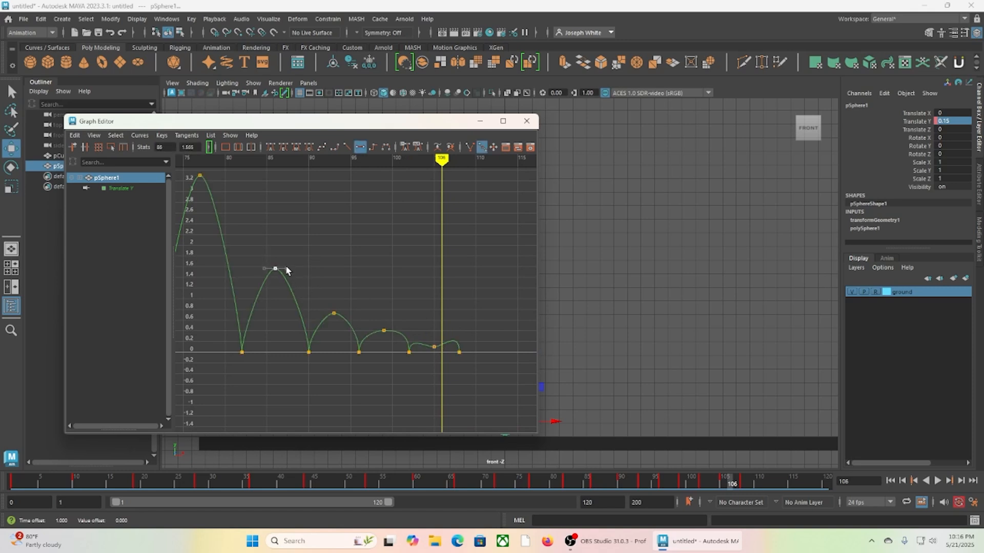
{"action": "left_click", "coordinate": [287, 267]}
{"action": "left_click_drag", "start_coordinate": [287, 267], "coordinate": [298, 269]}
{"action": "left_click_drag", "start_coordinate": [318, 306], "coordinate": [342, 314]}
Delete the small peak key at frame 105 and set flat tangents on the last two ground keys, at frames 102 and 108.
{"action": "left_click_drag", "start_coordinate": [342, 314], "coordinate": [445, 362]}
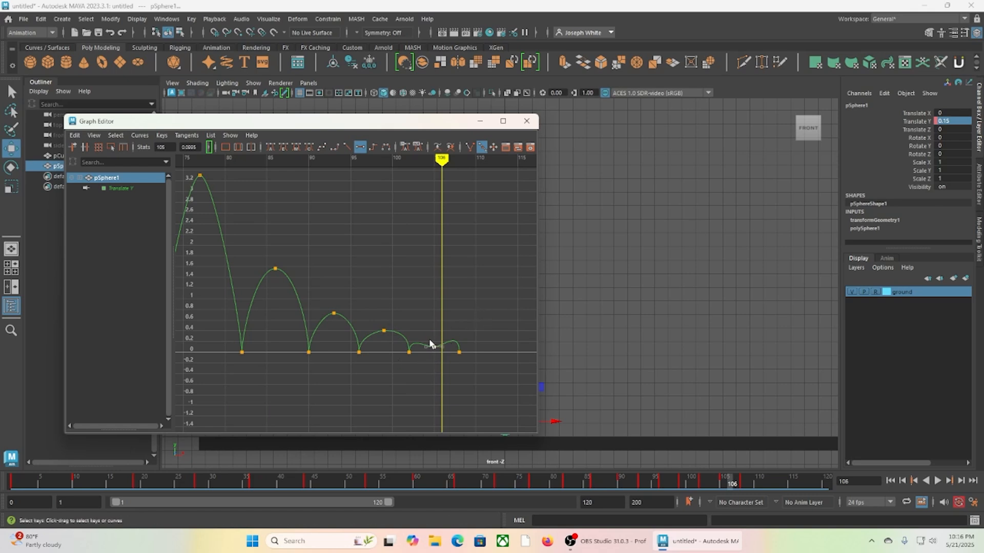
{"action": "key", "text": "Delete"}
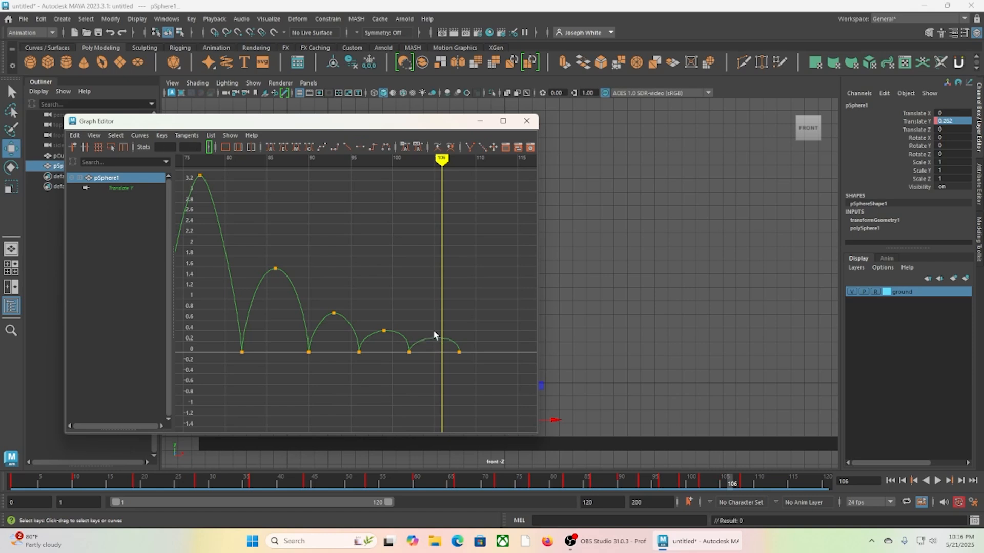
{"action": "left_click", "coordinate": [409, 352]}
{"action": "left_click", "coordinate": [459, 353], "text": "shift"}
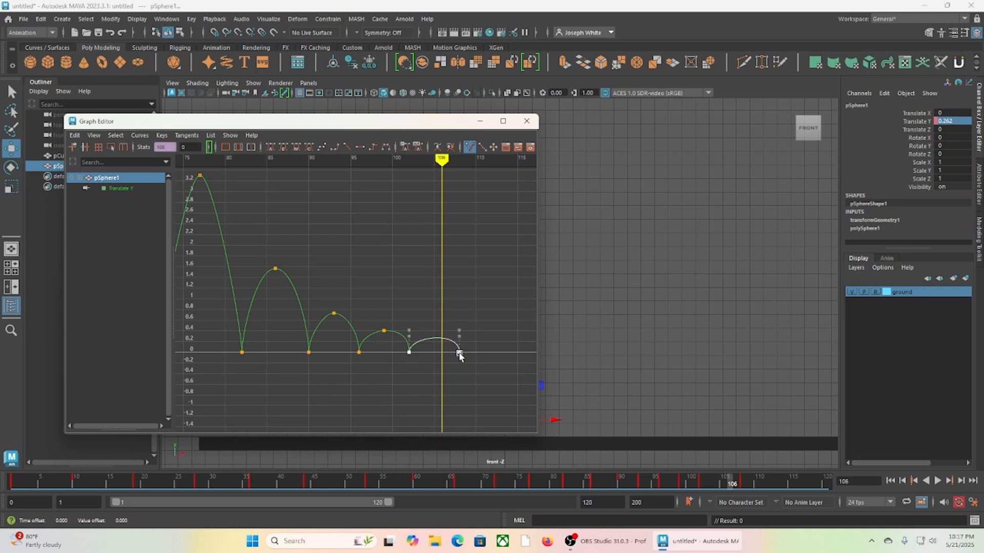
{"action": "left_click", "coordinate": [360, 147]}
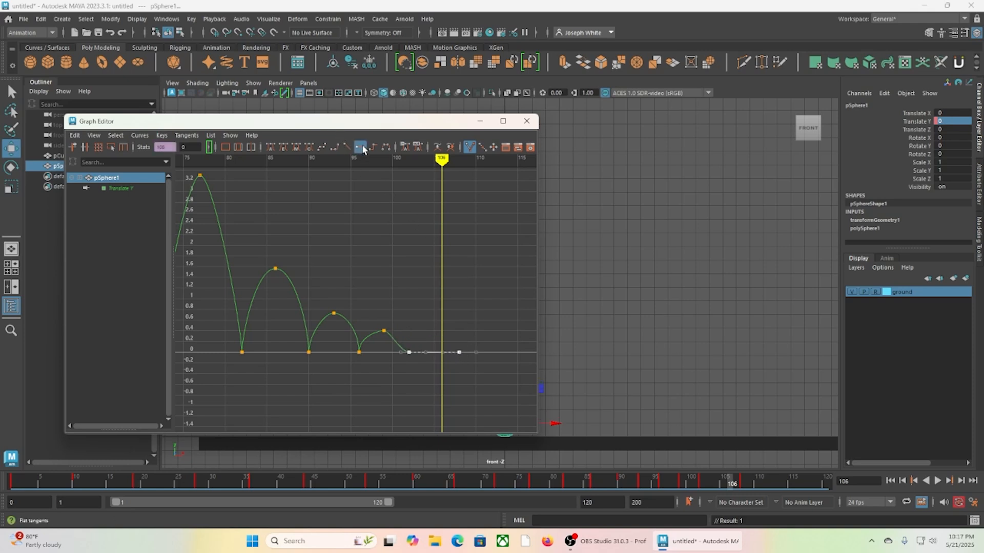
Raise only the incoming tangent handle of the ground key at frame 102 to sharpen the ball's last landing.
{"action": "middle_click_drag", "start_coordinate": [402, 351], "coordinate": [403, 342]}
{"action": "key", "text": "ctrl+z"}
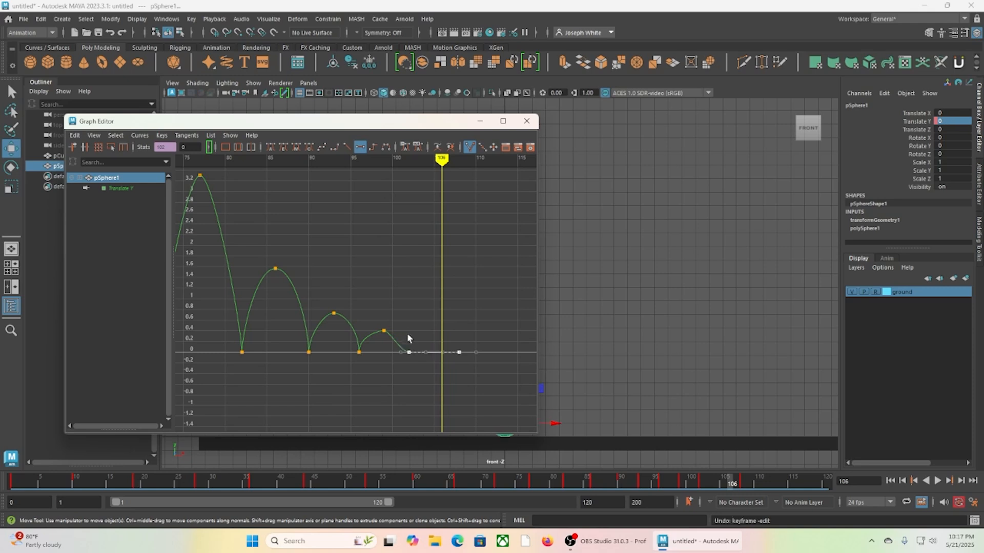
{"action": "left_click", "coordinate": [407, 359]}
{"action": "left_click", "coordinate": [409, 353]}
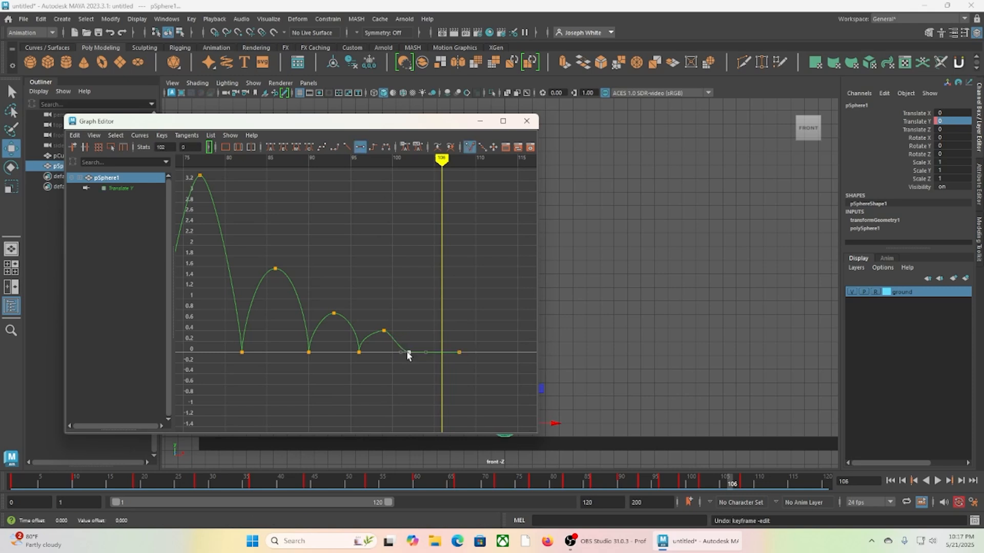
{"action": "middle_click_drag", "start_coordinate": [399, 353], "coordinate": [404, 340]}
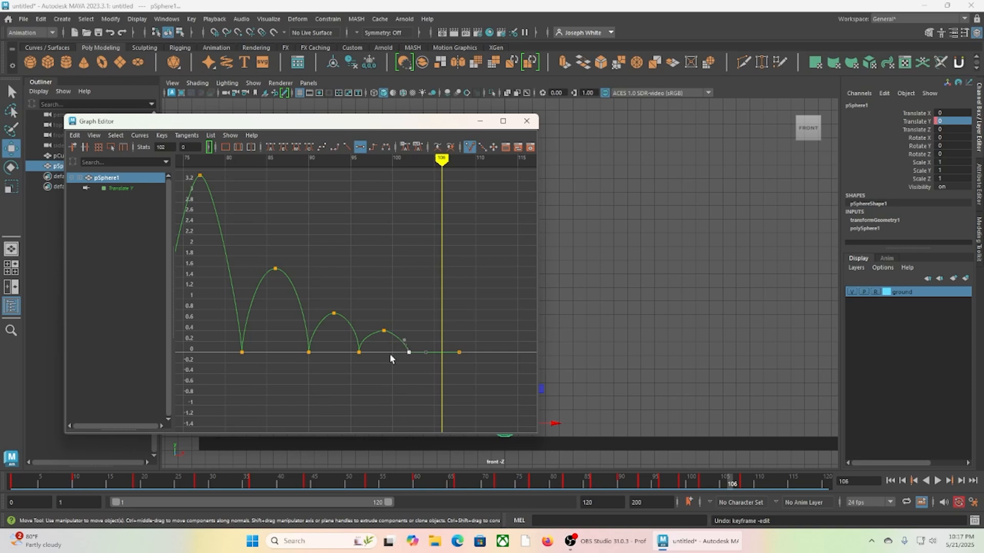
Angle both tangent handles of the ground key at frame 96 outward so the contact forms a V and the last bounce evens out.
{"action": "right_click_drag", "start_coordinate": [390, 355], "coordinate": [429, 392], "text": "alt"}
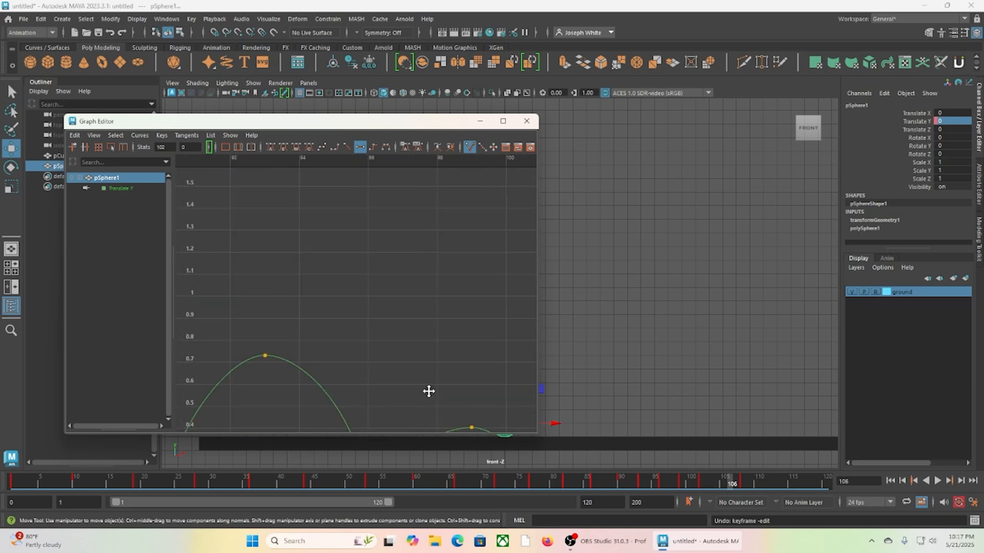
{"action": "middle_click_drag", "start_coordinate": [430, 392], "coordinate": [306, 226], "text": "alt"}
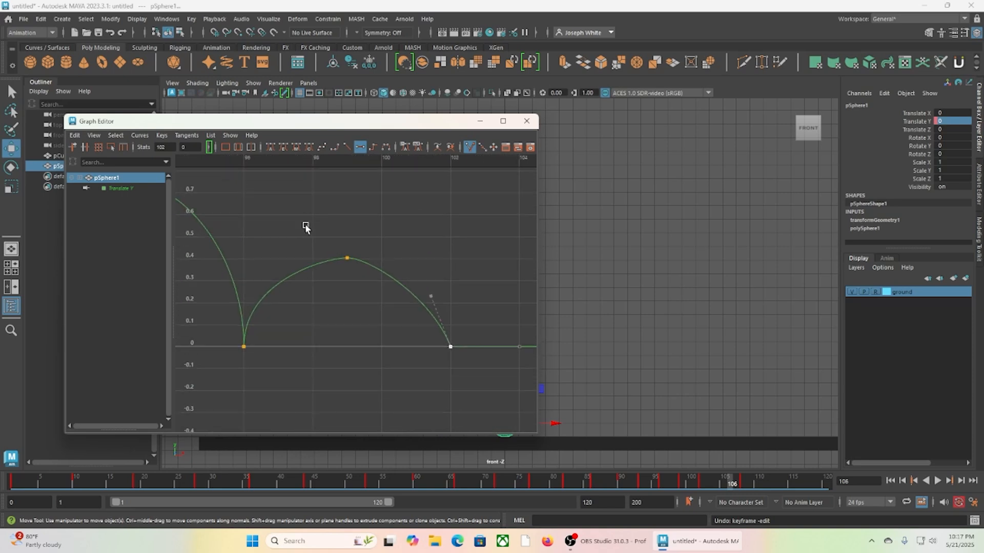
{"action": "left_click", "coordinate": [243, 347]}
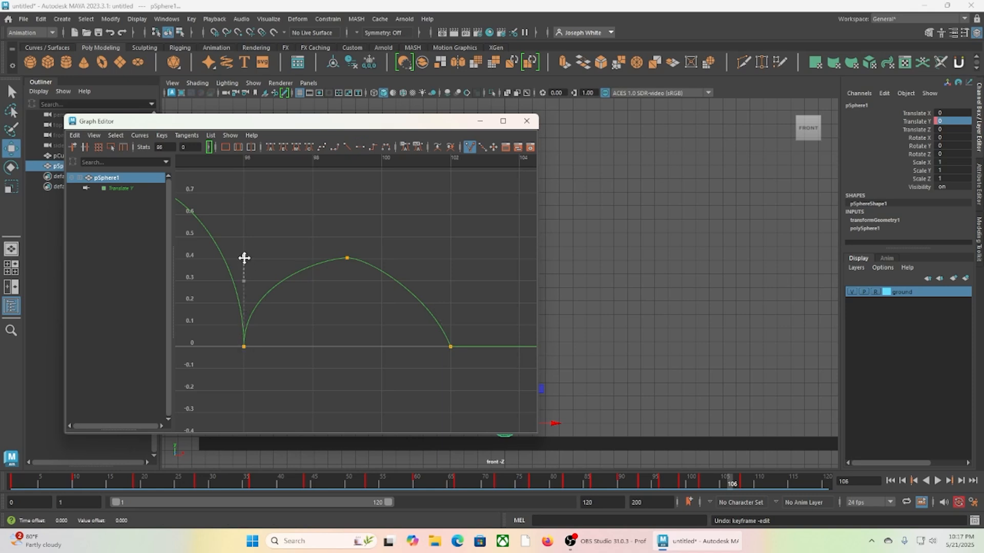
{"action": "left_click_drag", "start_coordinate": [244, 257], "coordinate": [255, 312]}
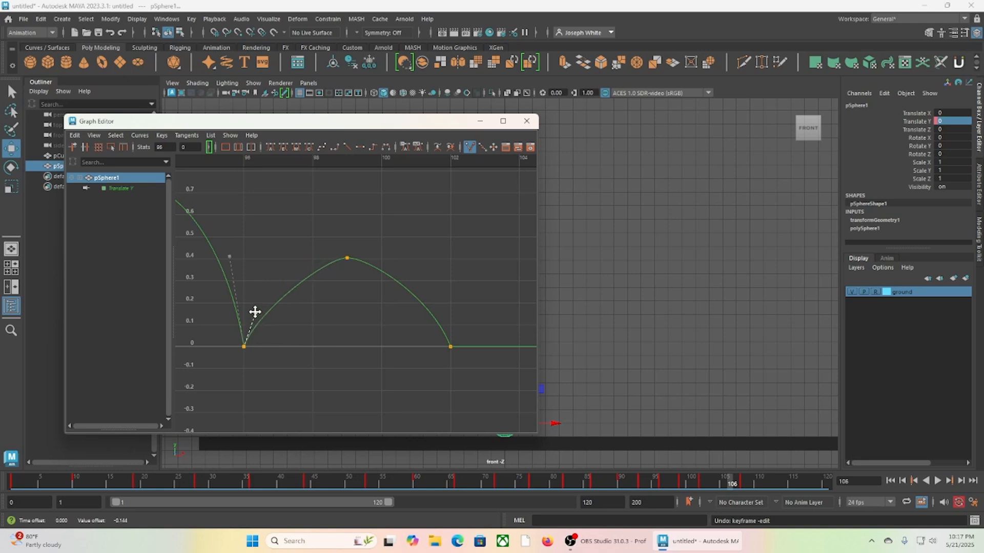
{"action": "left_click_drag", "start_coordinate": [325, 230], "coordinate": [382, 258]}
{"action": "key", "text": "ctrl+z"}
Tilt the incoming handle at frame 102 and the outgoing handle at frame 96 slightly outward to balance the last arc.
{"action": "left_click_drag", "start_coordinate": [442, 339], "coordinate": [460, 354]}
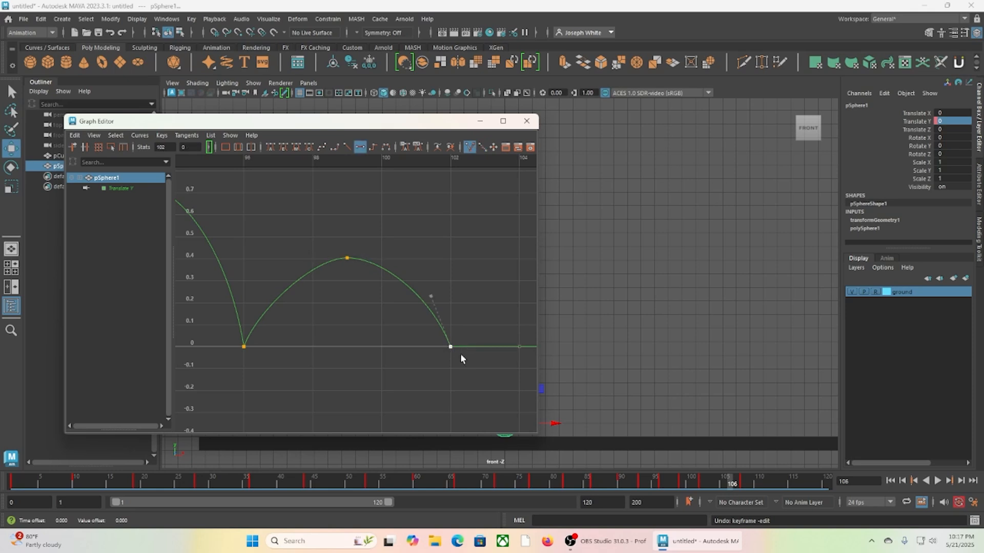
{"action": "left_click_drag", "start_coordinate": [432, 297], "coordinate": [424, 297]}
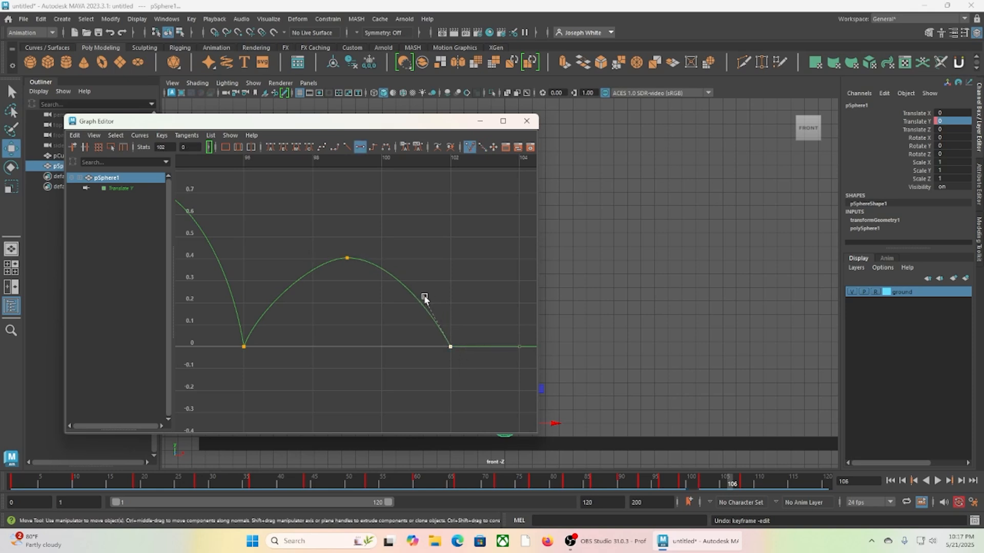
{"action": "left_click_drag", "start_coordinate": [222, 336], "coordinate": [277, 356]}
{"action": "left_click_drag", "start_coordinate": [255, 313], "coordinate": [258, 318]}
Shorten the incoming tangent handle of the ground key at frame 96 to refine the fall from the frame 93 peak.
{"action": "middle_click_drag", "start_coordinate": [257, 301], "coordinate": [347, 313], "text": "alt"}
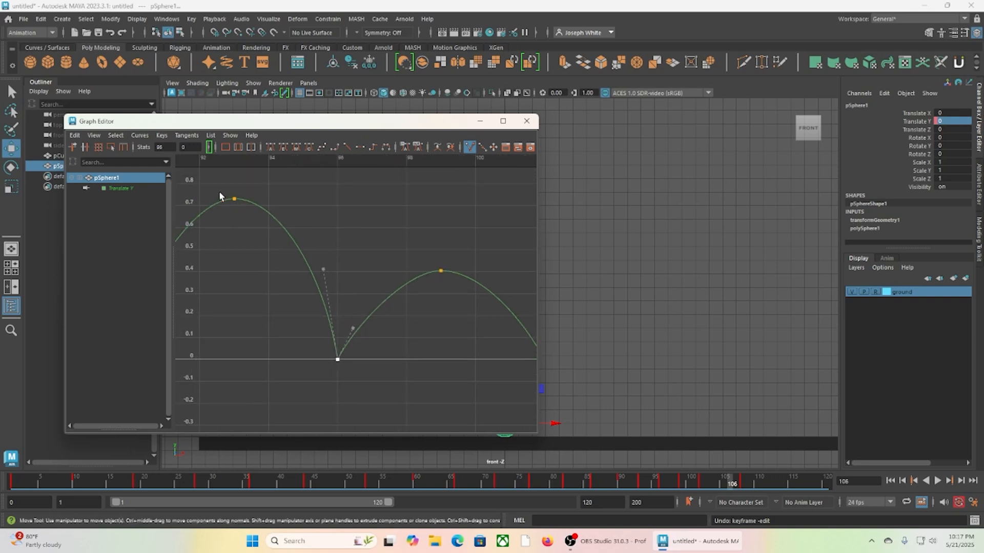
{"action": "left_click_drag", "start_coordinate": [250, 202], "coordinate": [251, 204]}
{"action": "left_click", "coordinate": [337, 359]}
{"action": "left_click_drag", "start_coordinate": [322, 267], "coordinate": [330, 312]}
Angle both tangent handles of the ground key at frame 90 outward into a sharp V.
{"action": "middle_click_drag", "start_coordinate": [317, 332], "coordinate": [505, 334], "text": "alt"}
{"action": "left_click_drag", "start_coordinate": [268, 348], "coordinate": [343, 376]}
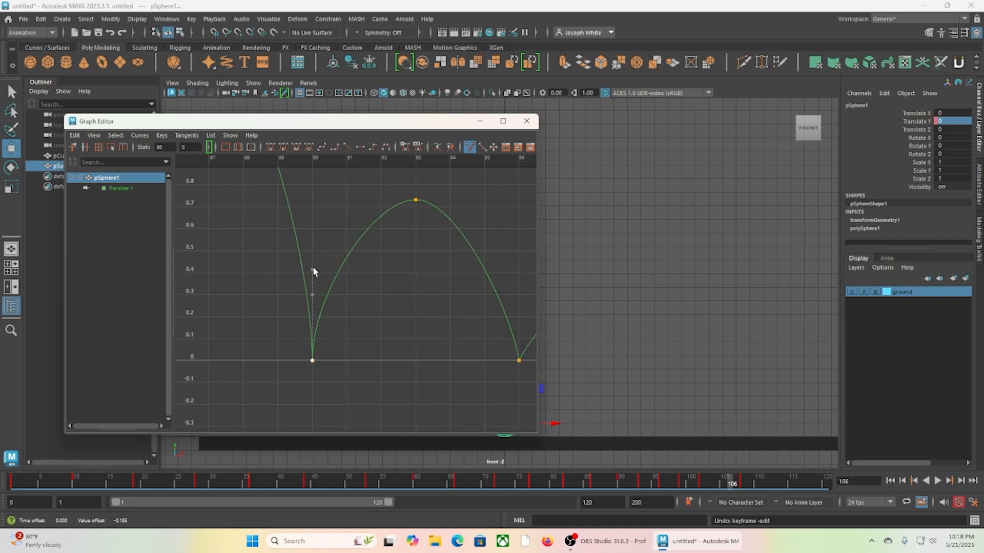
{"action": "left_click_drag", "start_coordinate": [312, 270], "coordinate": [337, 304]}
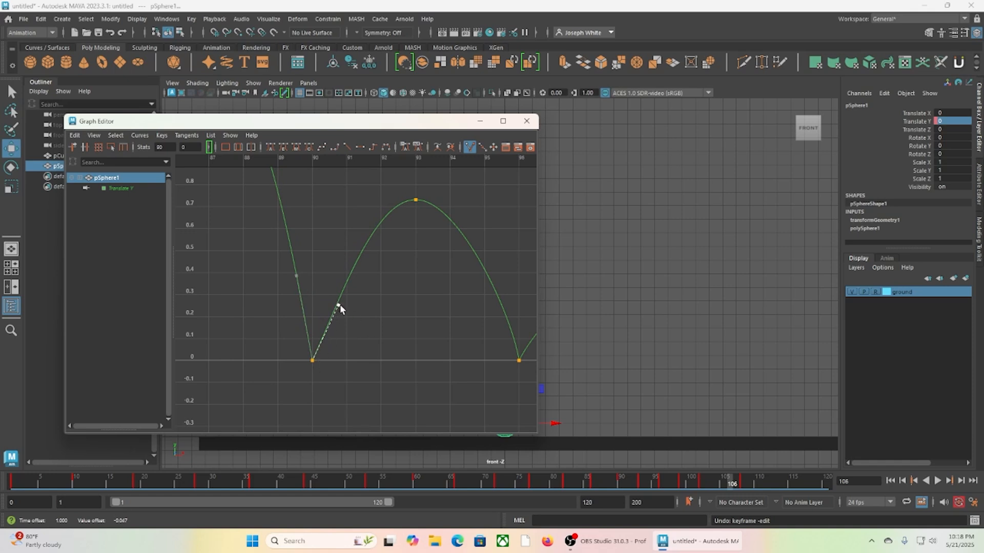
{"action": "left_click_drag", "start_coordinate": [341, 307], "coordinate": [337, 309]}
Reset the ground key at frame 82 to broken, flat tangents and angle both handles upward into a sharp V.
{"action": "middle_click_drag", "start_coordinate": [274, 349], "coordinate": [467, 345], "text": "alt"}
{"action": "left_click_drag", "start_coordinate": [219, 337], "coordinate": [252, 359]}
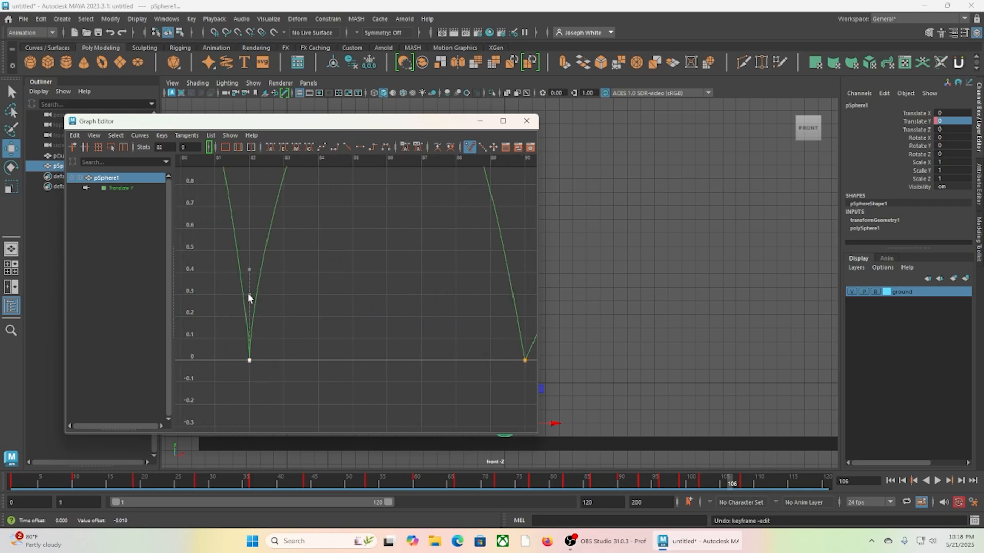
{"action": "left_click_drag", "start_coordinate": [251, 292], "coordinate": [259, 299]}
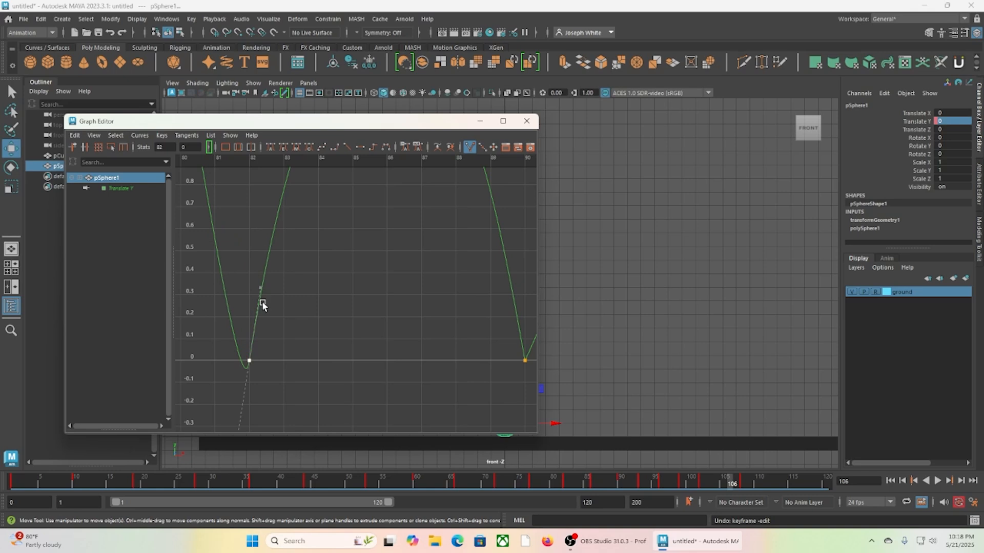
{"action": "key", "text": "ctrl+z"}
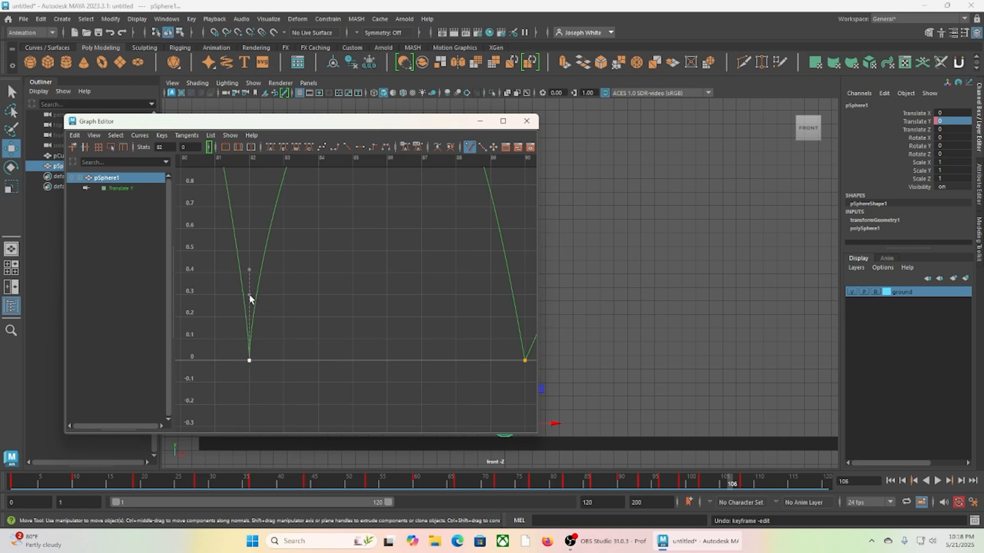
{"action": "left_click_drag", "start_coordinate": [250, 296], "coordinate": [280, 233]}
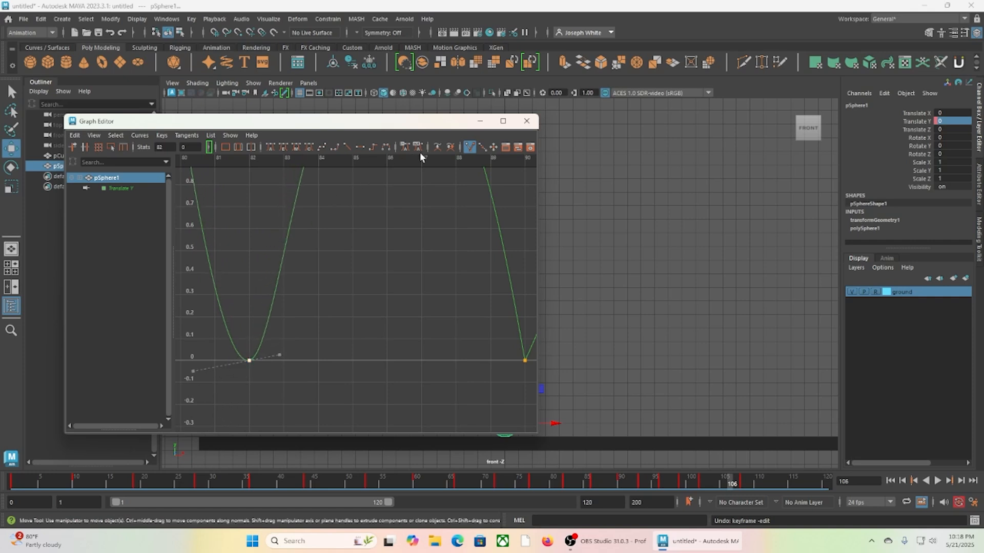
{"action": "left_click", "coordinate": [470, 147]}
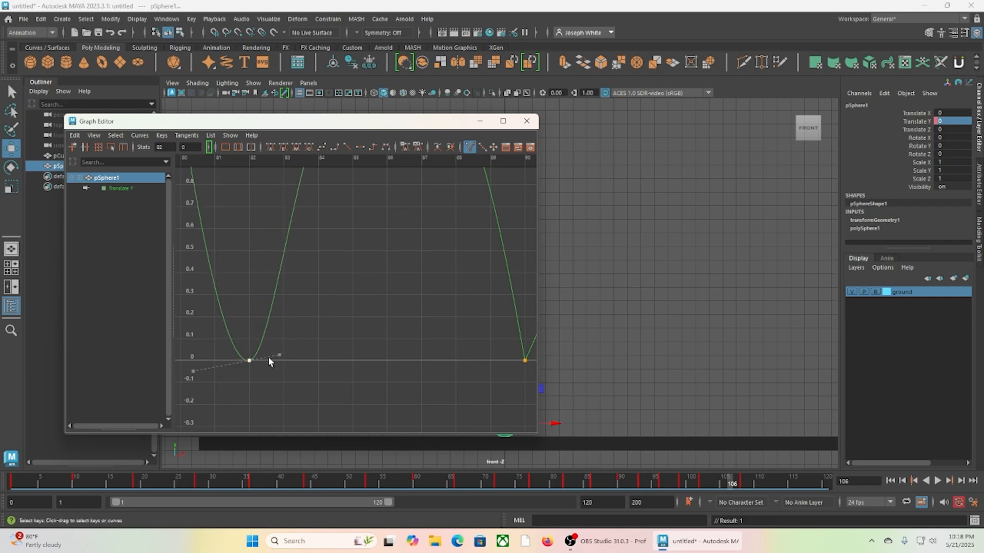
{"action": "left_click", "coordinate": [360, 148]}
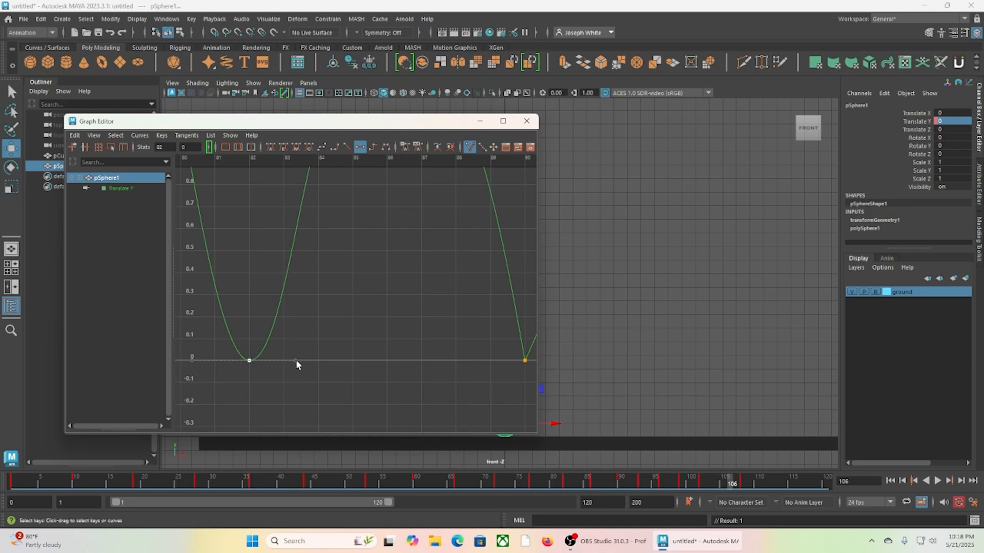
{"action": "left_click_drag", "start_coordinate": [295, 361], "coordinate": [260, 326]}
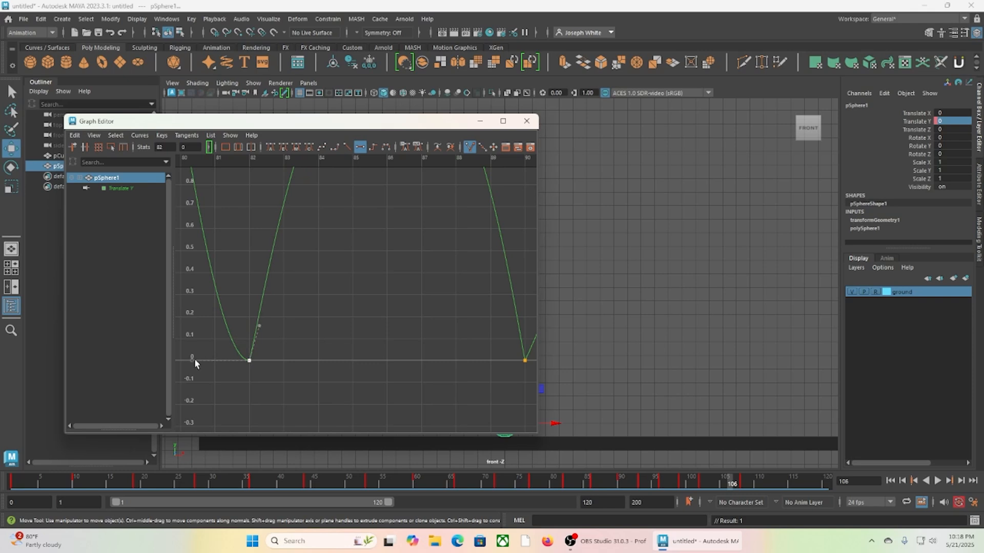
{"action": "left_click_drag", "start_coordinate": [193, 358], "coordinate": [241, 305]}
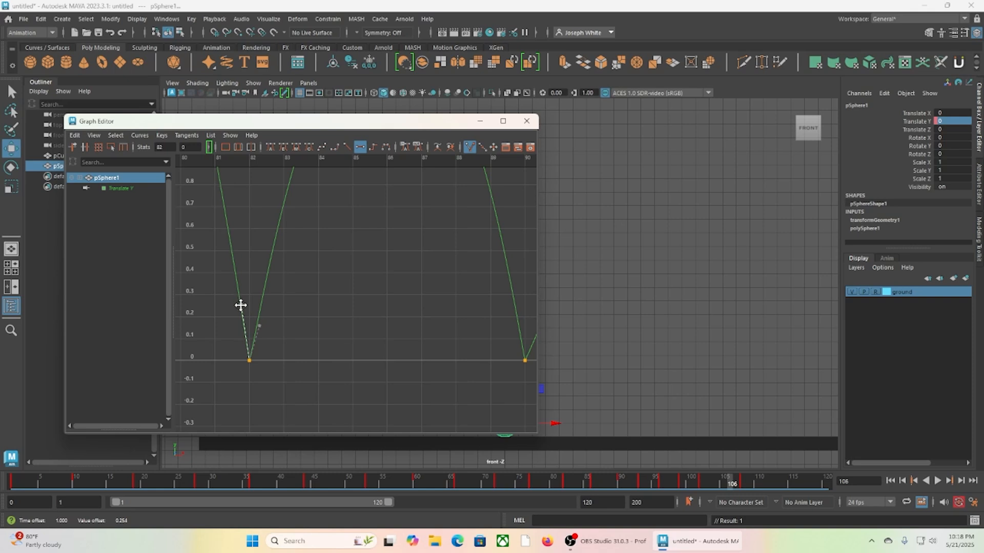
{"action": "left_click_drag", "start_coordinate": [241, 305], "coordinate": [239, 303]}
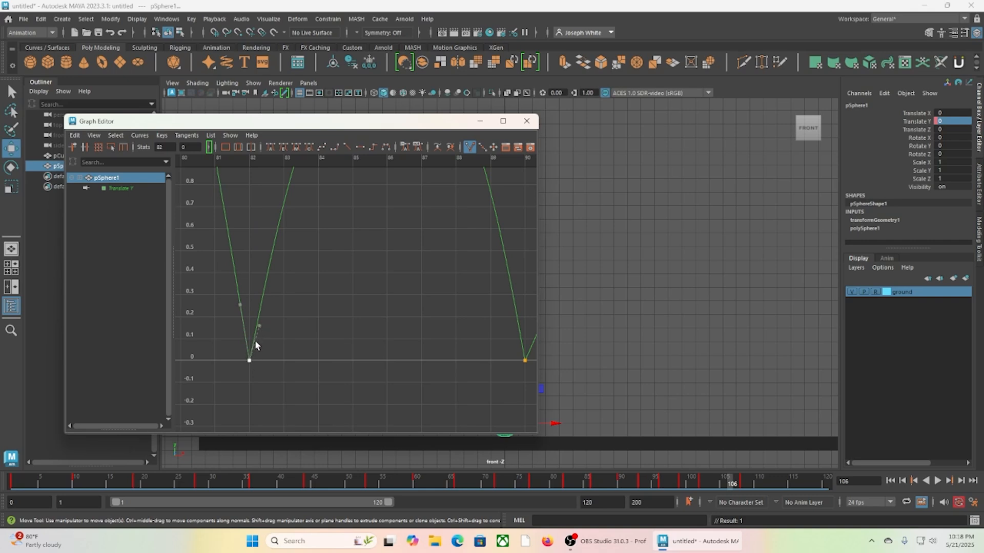
Reset the ground key at frame 72 to flat tangents.
{"action": "middle_click_drag", "start_coordinate": [256, 345], "coordinate": [666, 349], "text": "alt"}
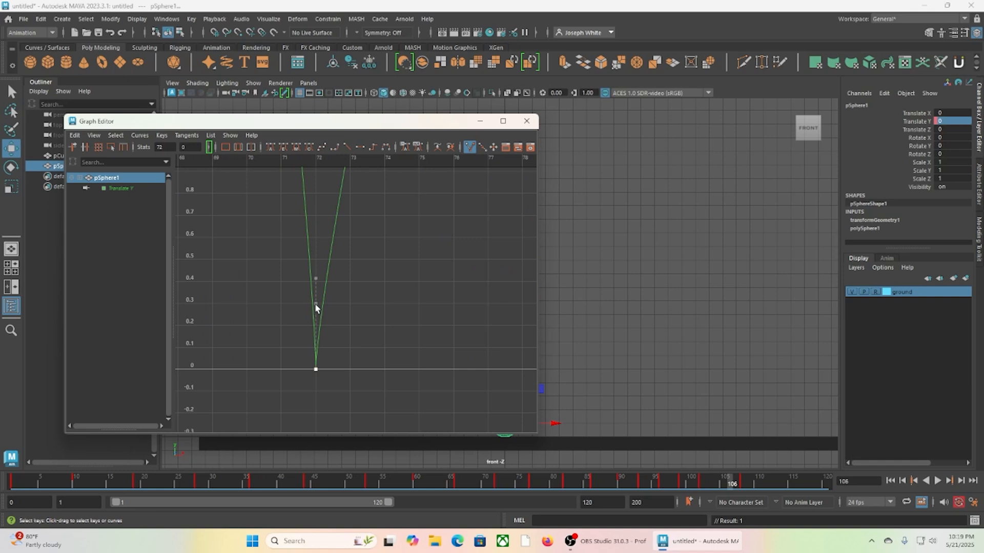
{"action": "mouse_move", "coordinate": [316, 305]}
{"action": "left_mouse_down"}
{"action": "mouse_move", "coordinate": [325, 304]}
{"action": "mouse_move", "coordinate": [347, 360]}
{"action": "mouse_move", "coordinate": [330, 307]}
{"action": "left_mouse_up"}
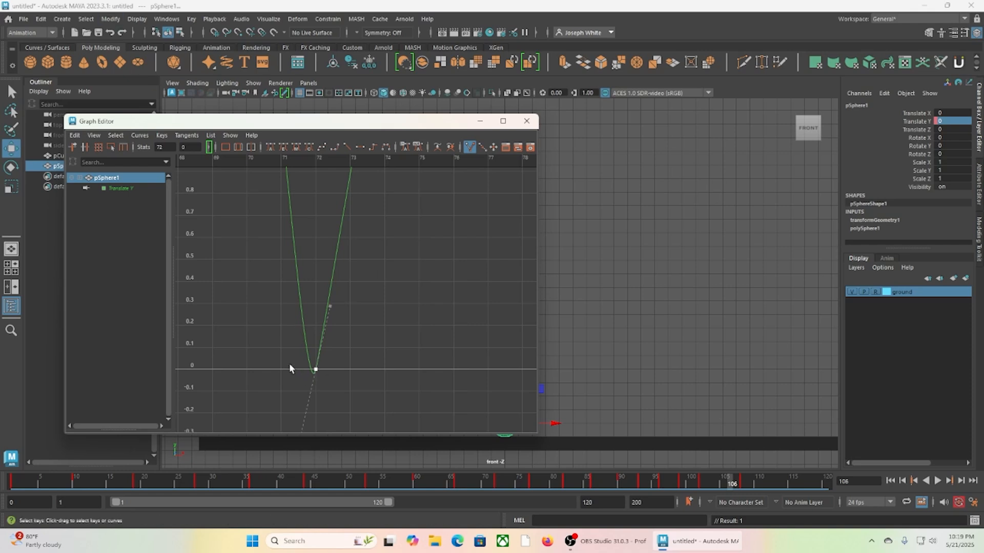
{"action": "left_click_drag", "start_coordinate": [328, 382], "coordinate": [329, 383]}
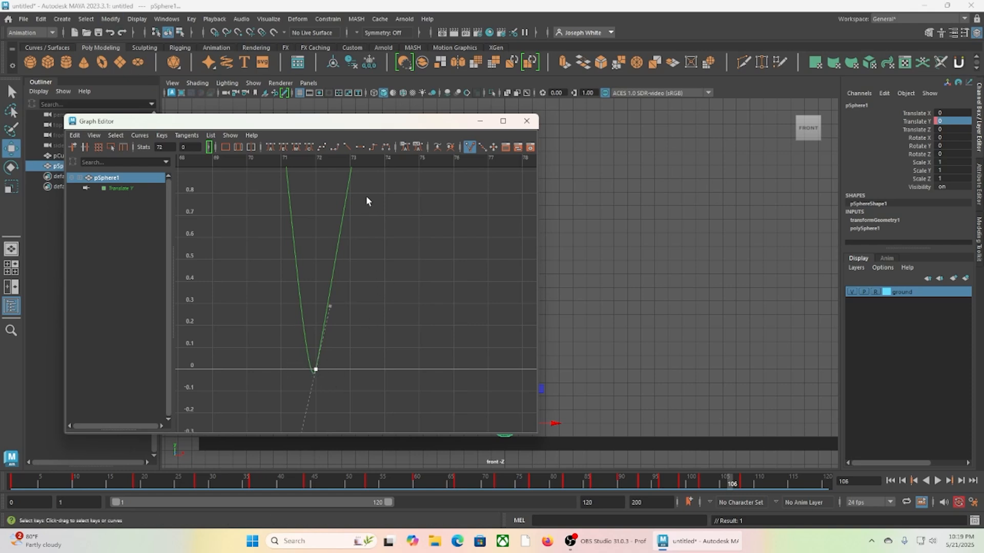
{"action": "left_click", "coordinate": [360, 147]}
Angle the outgoing tangent handle of the ground key at frame 72 steeply upward for a sharp rebound.
{"action": "scroll", "coordinate": [346, 399], "scroll_direction": "down", "scroll_amount": 5}
{"action": "middle_click_drag", "start_coordinate": [339, 316], "coordinate": [409, 331], "text": "alt"}
{"action": "left_click_drag", "start_coordinate": [230, 332], "coordinate": [439, 359]}
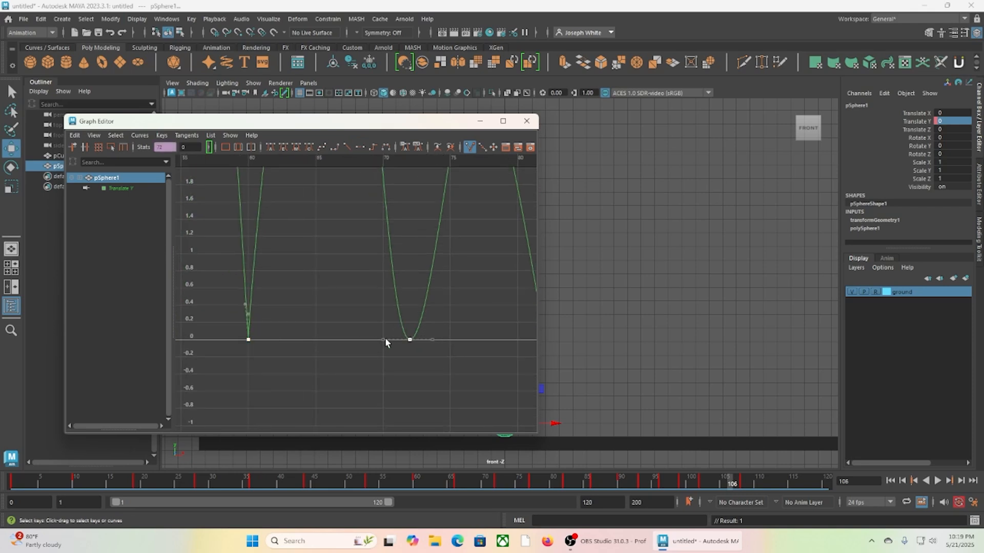
{"action": "left_click_drag", "start_coordinate": [390, 315], "coordinate": [433, 345]}
{"action": "scroll", "coordinate": [433, 369], "scroll_direction": "up", "scroll_amount": 4}
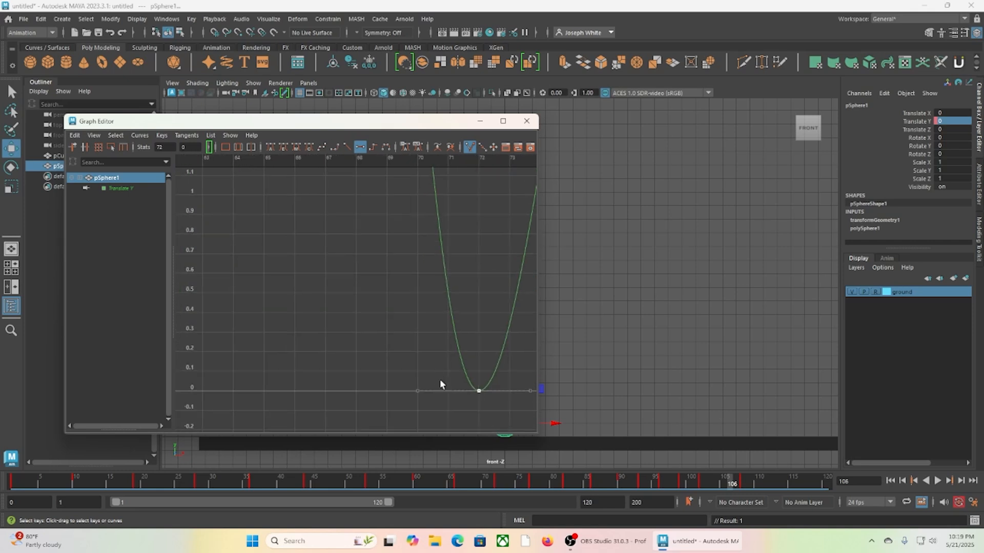
{"action": "middle_click_drag", "start_coordinate": [440, 384], "coordinate": [223, 339], "text": "alt"}
{"action": "middle_click_drag", "start_coordinate": [272, 358], "coordinate": [347, 381], "text": "alt"}
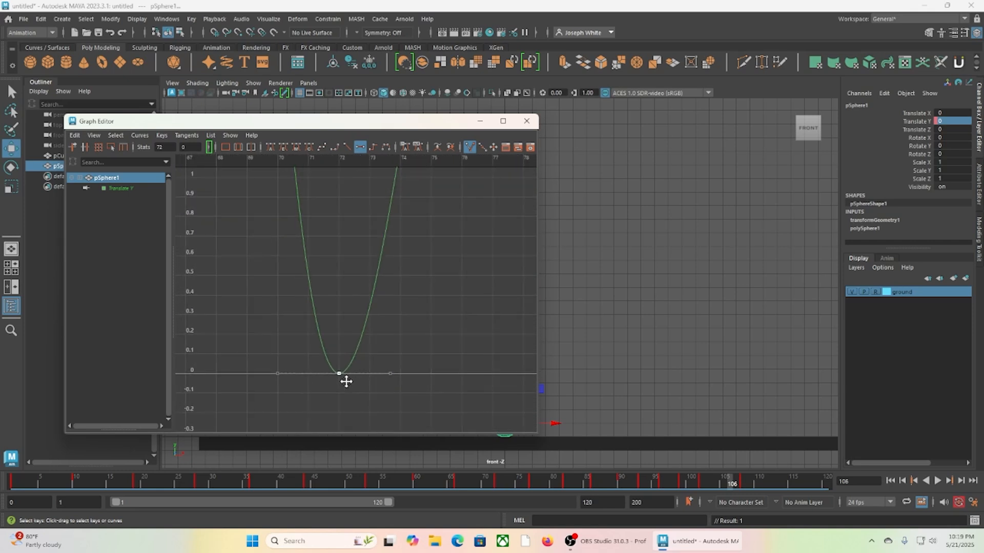
{"action": "left_click_drag", "start_coordinate": [391, 374], "coordinate": [349, 328]}
{"action": "left_click_drag", "start_coordinate": [348, 328], "coordinate": [352, 333]}
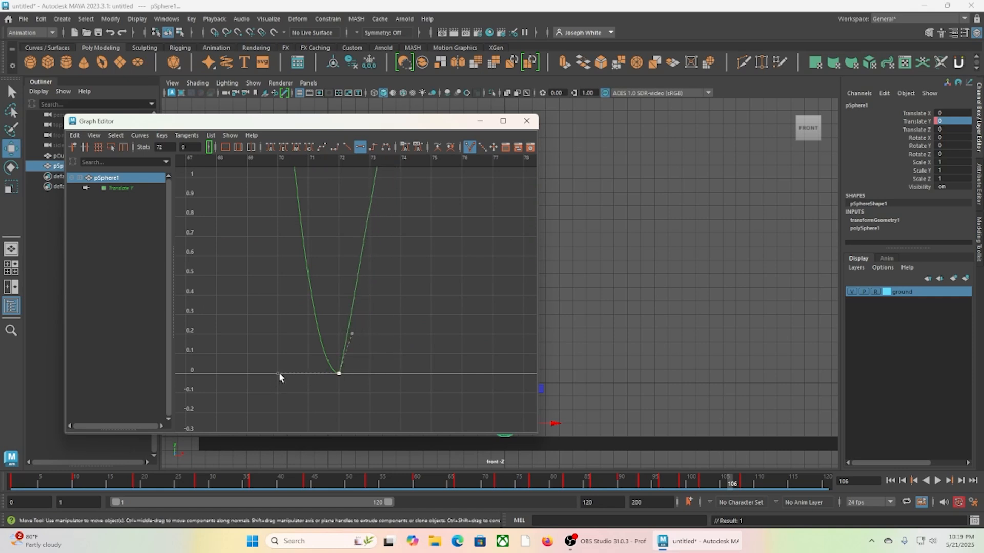
Angle the incoming tangent of the ground key at frame 72 steeply upward and narrow the V of the ground key at frame 60.
{"action": "left_click_drag", "start_coordinate": [279, 375], "coordinate": [332, 311]}
{"action": "middle_click_drag", "start_coordinate": [298, 353], "coordinate": [655, 369], "text": "alt"}
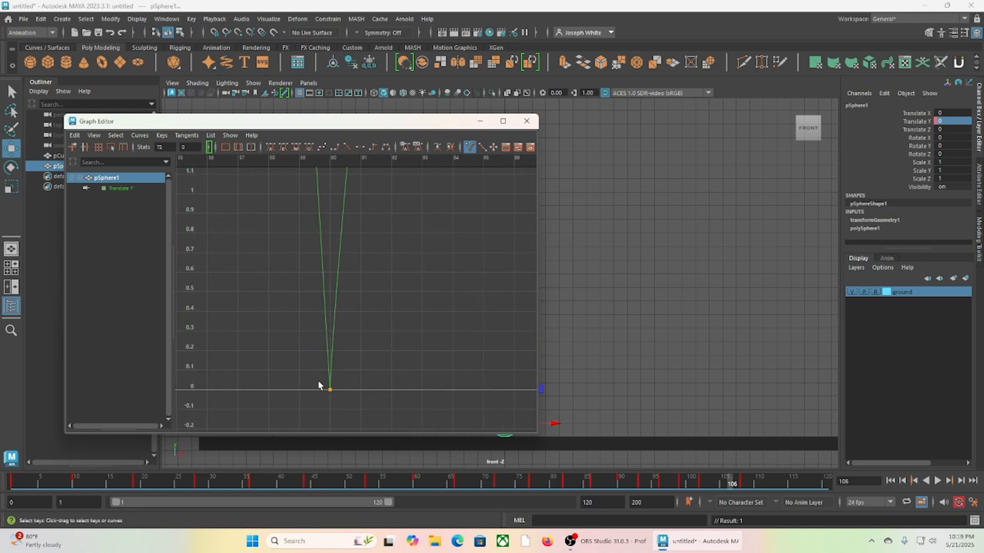
{"action": "left_click_drag", "start_coordinate": [319, 386], "coordinate": [346, 403]}
{"action": "left_click_drag", "start_coordinate": [330, 332], "coordinate": [326, 309]}
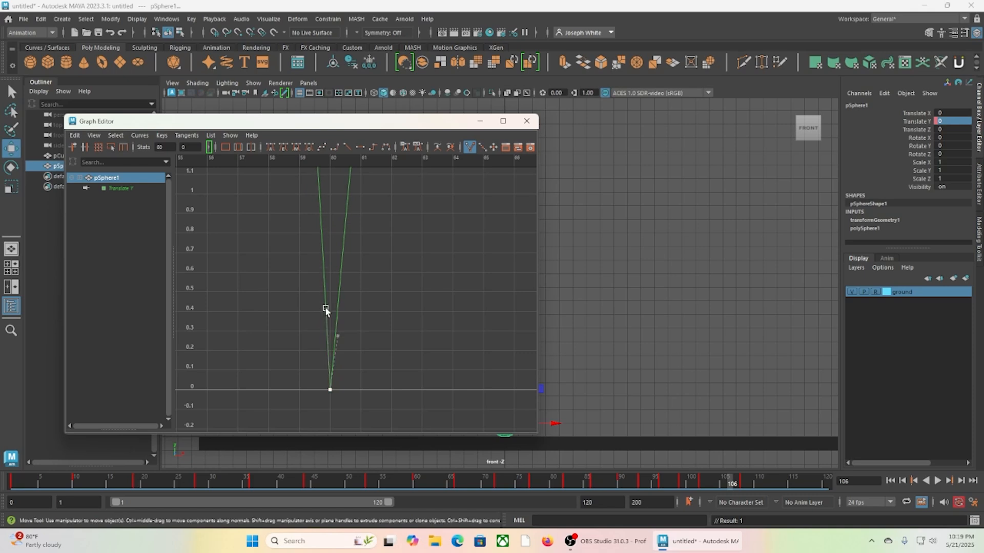
Pull both tangent handles of the ground key at frame 44 inward to form a narrower V.
{"action": "key", "text": "a"}
{"action": "scroll", "coordinate": [297, 306], "scroll_direction": "up", "scroll_amount": 8}
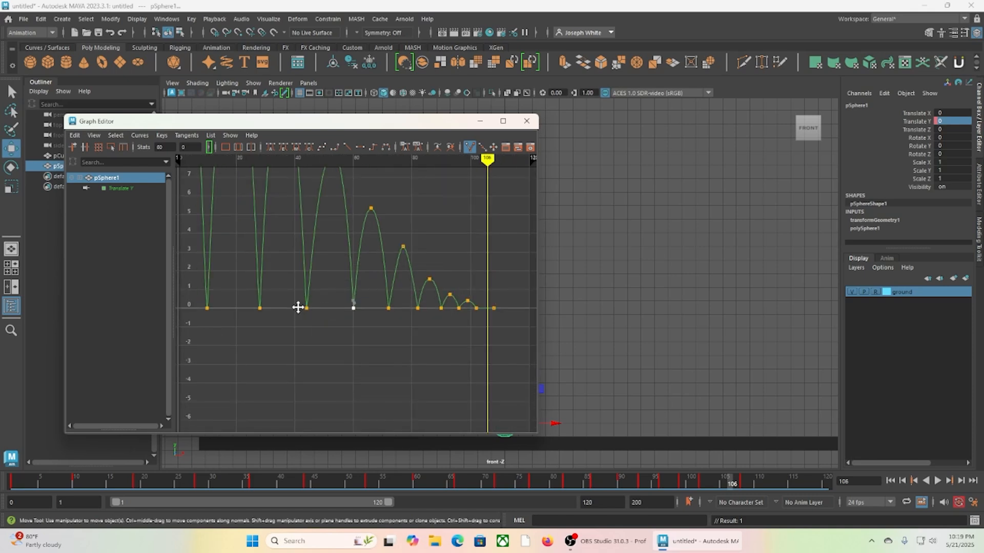
{"action": "middle_click_drag", "start_coordinate": [352, 327], "coordinate": [256, 186], "text": "alt"}
{"action": "left_click_drag", "start_coordinate": [323, 335], "coordinate": [323, 334]}
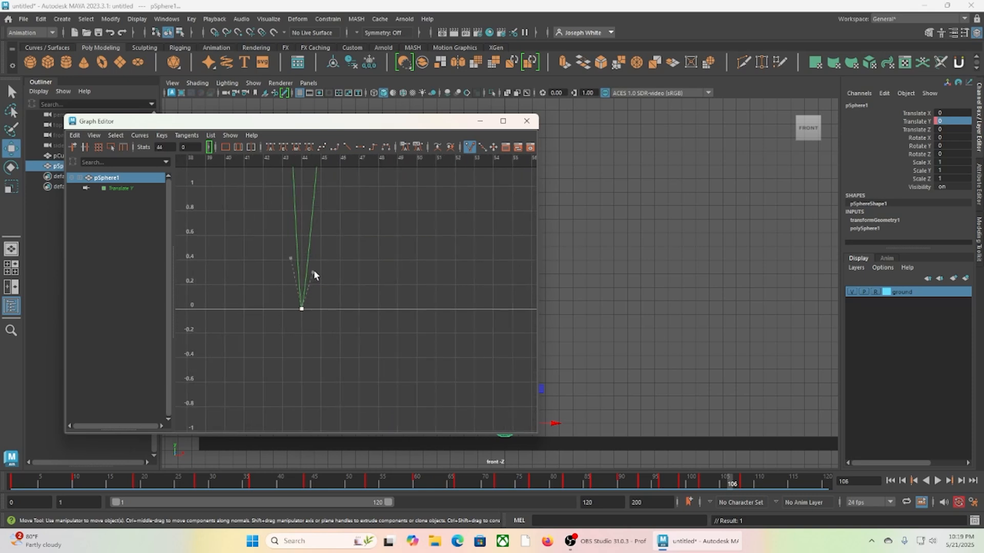
{"action": "left_click_drag", "start_coordinate": [312, 275], "coordinate": [296, 264]}
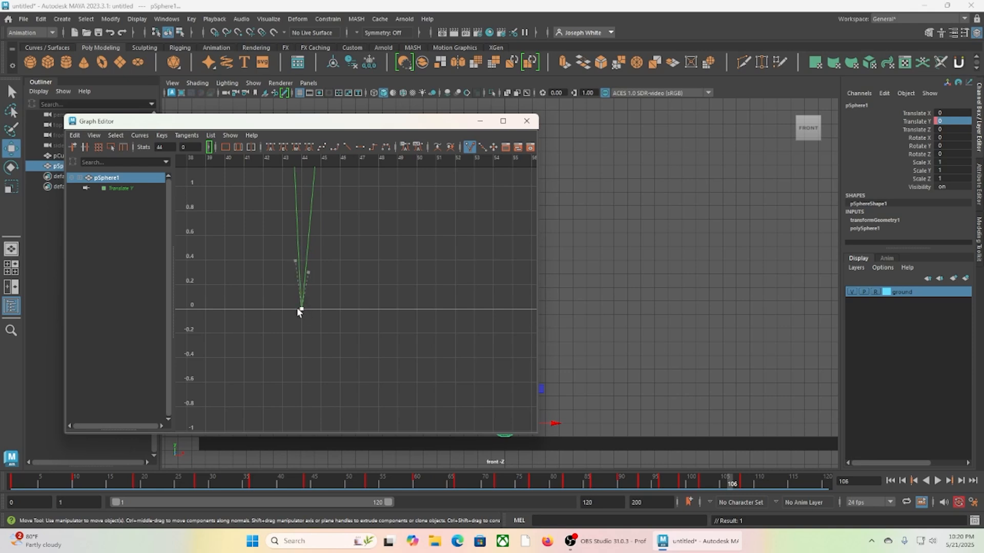
Steepen the tangent handles of the ground keys at frames 28 and 10 to sharpen their V-shaped contacts.
{"action": "middle_click_drag", "start_coordinate": [270, 322], "coordinate": [517, 361], "text": "alt"}
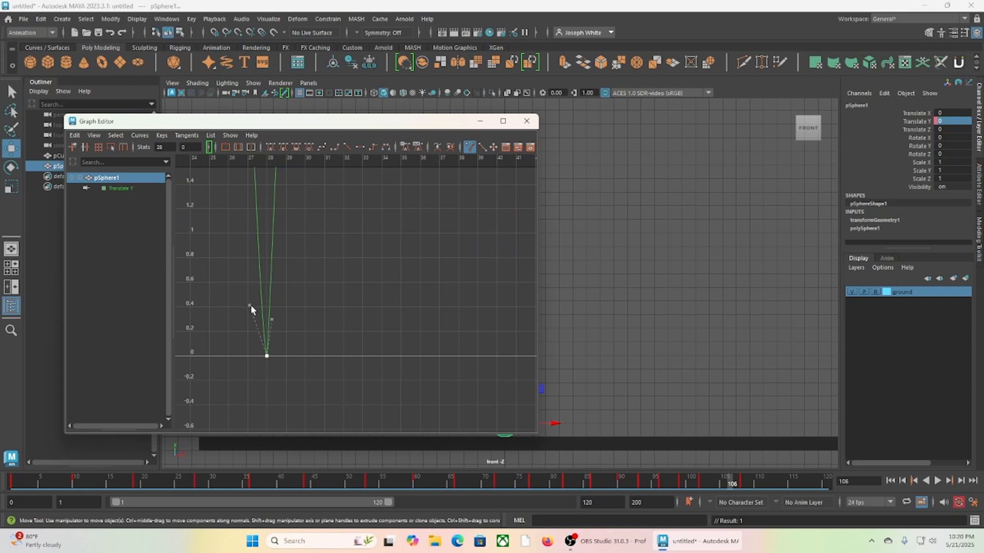
{"action": "left_click_drag", "start_coordinate": [250, 306], "coordinate": [264, 306]}
{"action": "middle_click_drag", "start_coordinate": [270, 321], "coordinate": [668, 345], "text": "alt"}
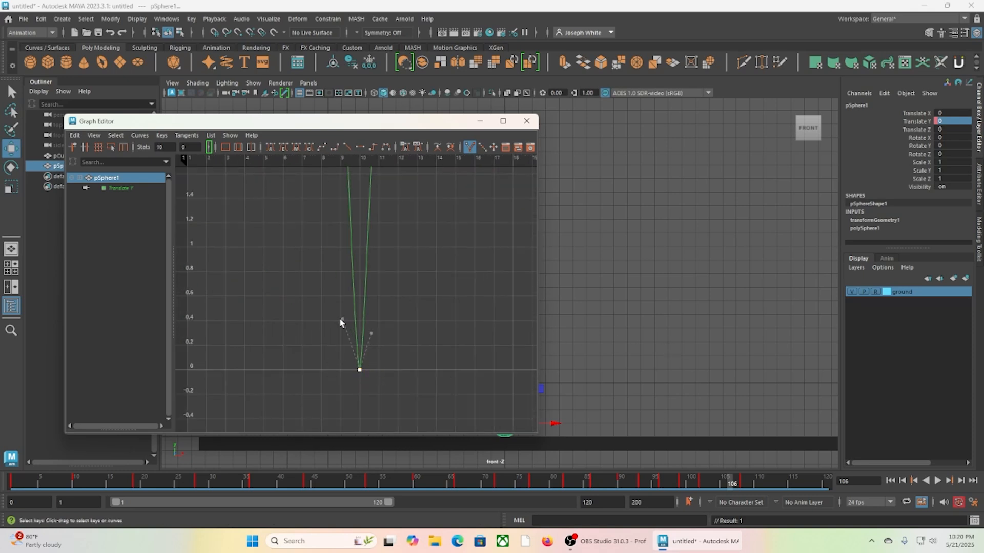
{"action": "left_click_drag", "start_coordinate": [343, 319], "coordinate": [363, 333]}
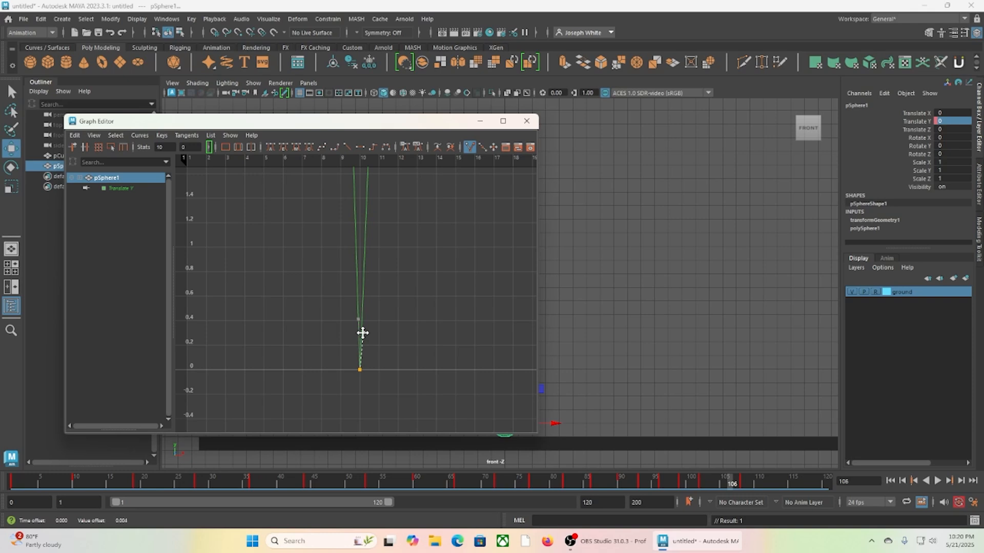
Lengthen the flat outgoing tangent of the starting key at frame 1 by 3 frames, keeping it horizontal.
{"action": "right_click_drag", "start_coordinate": [297, 365], "coordinate": [267, 365], "text": "alt"}
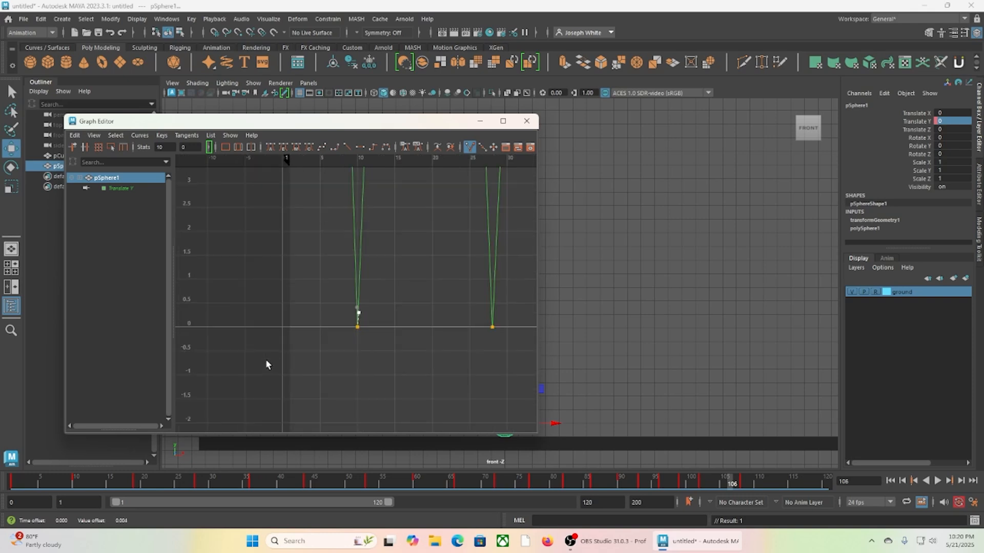
{"action": "middle_click_drag", "start_coordinate": [323, 302], "coordinate": [301, 430], "text": "alt"}
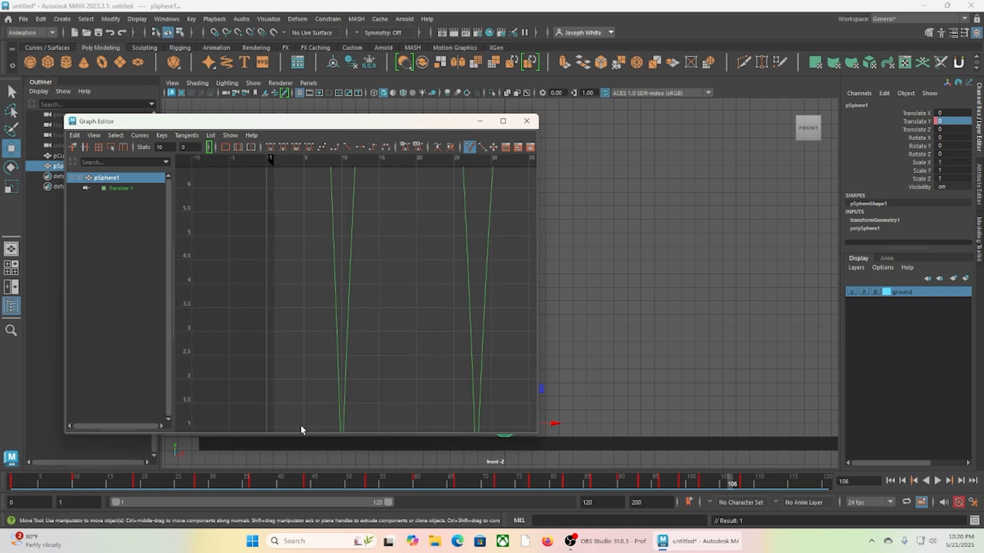
{"action": "right_click_drag", "start_coordinate": [281, 312], "coordinate": [260, 312], "text": "alt"}
{"action": "middle_click_drag", "start_coordinate": [329, 264], "coordinate": [301, 419], "text": "alt"}
{"action": "left_click_drag", "start_coordinate": [272, 229], "coordinate": [323, 243]}
{"action": "key", "text": "a"}
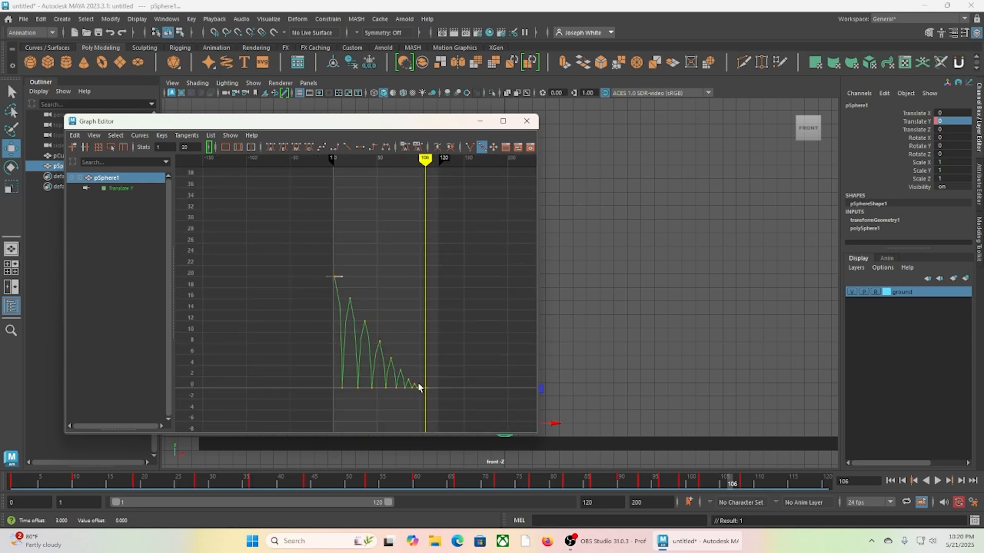
Minimize the Graph Editor, play the bounce from the first frame, and scrub to frame 52 to check the motion.
{"action": "left_click", "coordinate": [478, 122]}
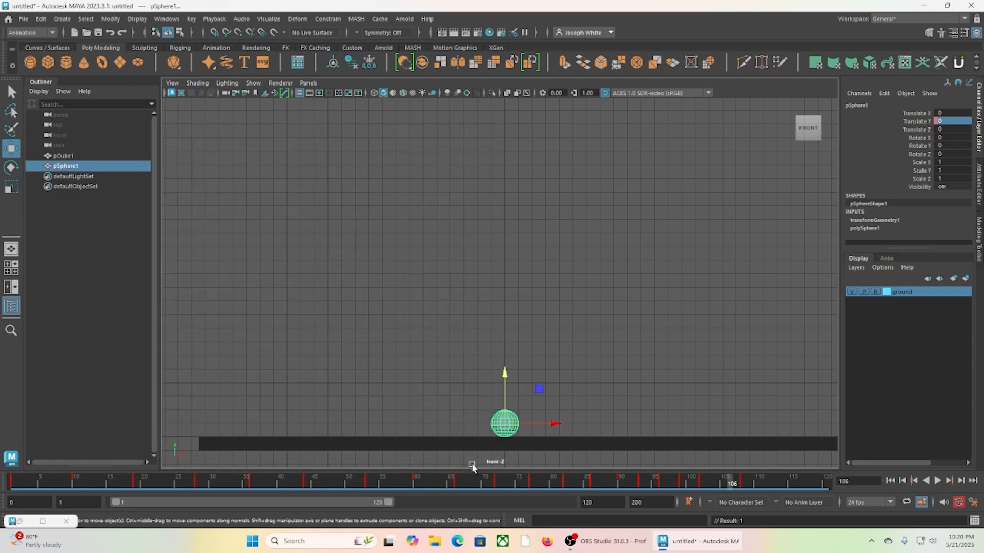
{"action": "left_click", "coordinate": [44, 480]}
{"action": "left_click_drag", "start_coordinate": [43, 480], "coordinate": [13, 482]}
{"action": "left_click", "coordinate": [937, 480]}
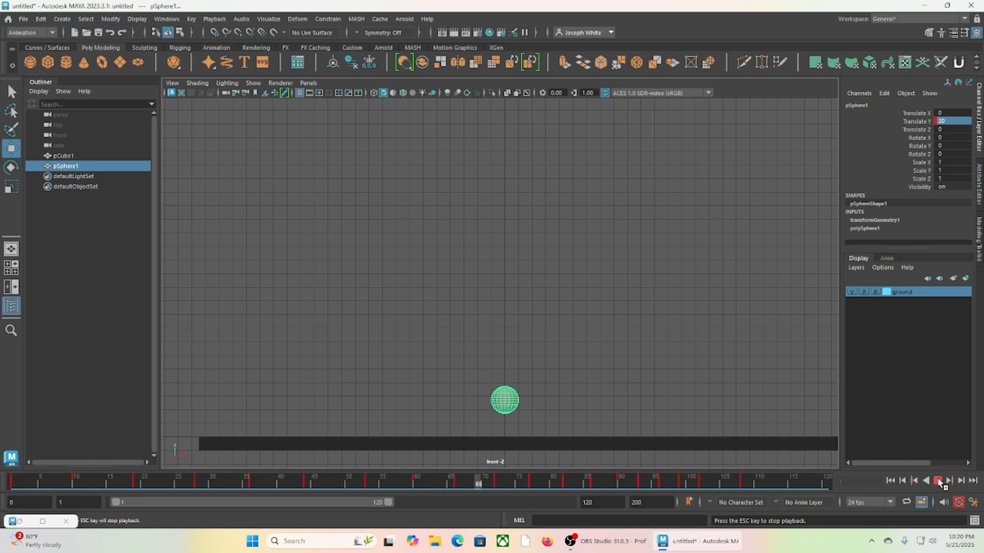
{"action": "left_click", "coordinate": [938, 481]}
{"action": "left_click_drag", "start_coordinate": [502, 481], "coordinate": [363, 534]}
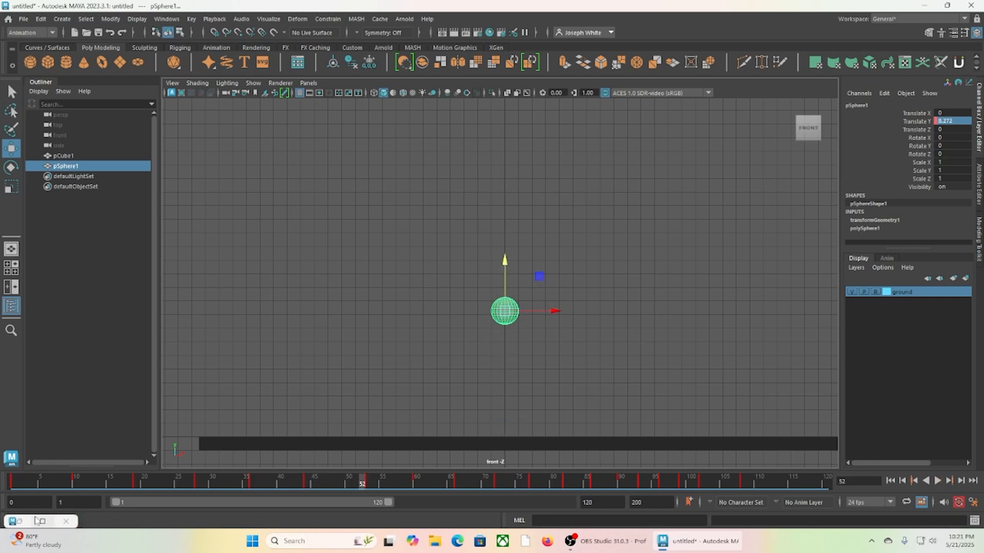
Restore the Graph Editor window and select pSphere1 to display its Translate Y curve.
{"action": "mouse_move", "coordinate": [42, 522]}
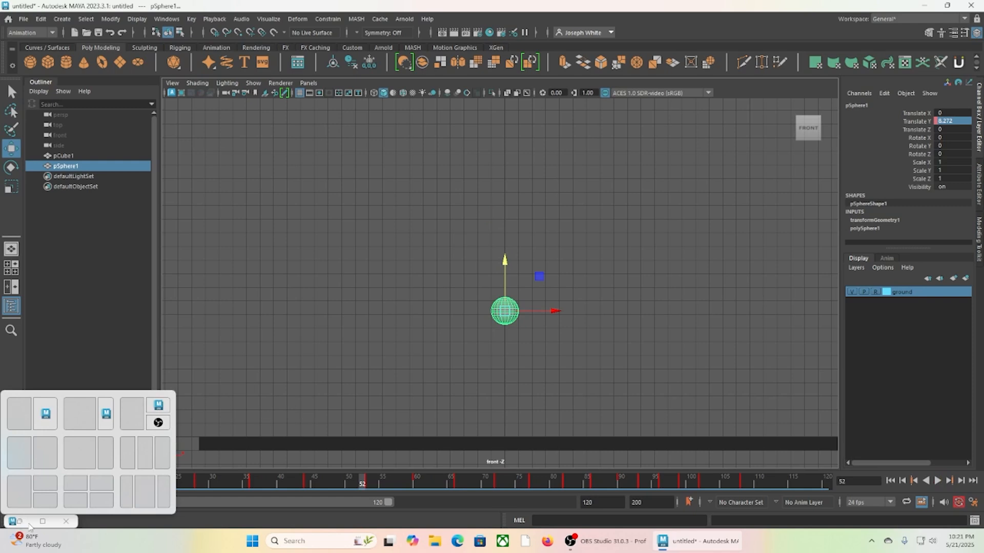
{"action": "left_click", "coordinate": [113, 314]}
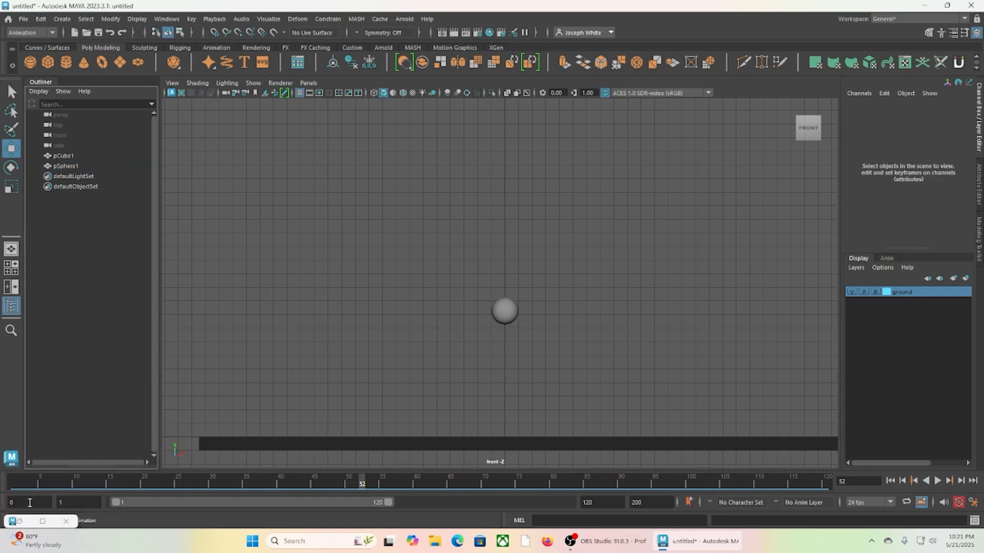
{"action": "left_click", "coordinate": [26, 523]}
{"action": "left_click", "coordinate": [21, 523]}
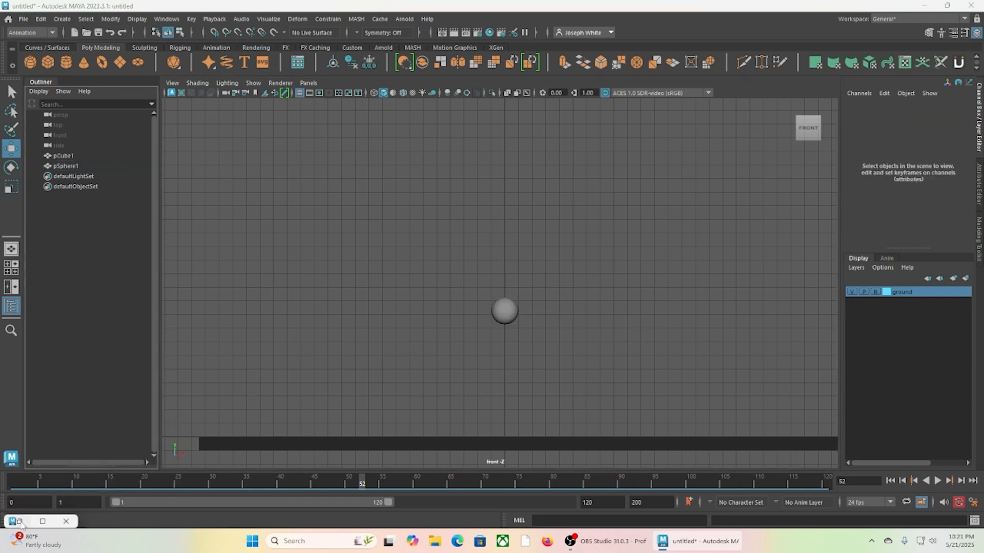
{"action": "double_click", "coordinate": [21, 523]}
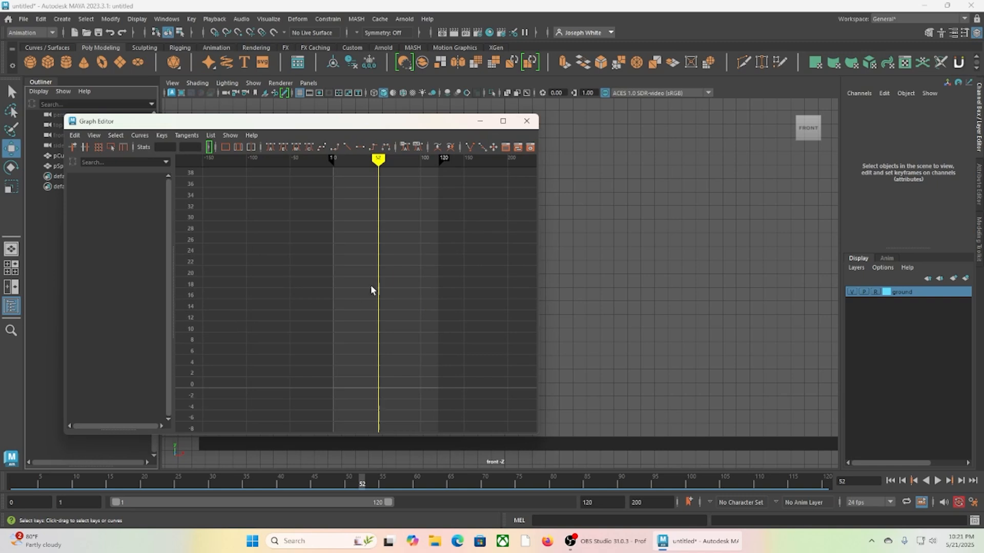
{"action": "left_click", "coordinate": [58, 166]}
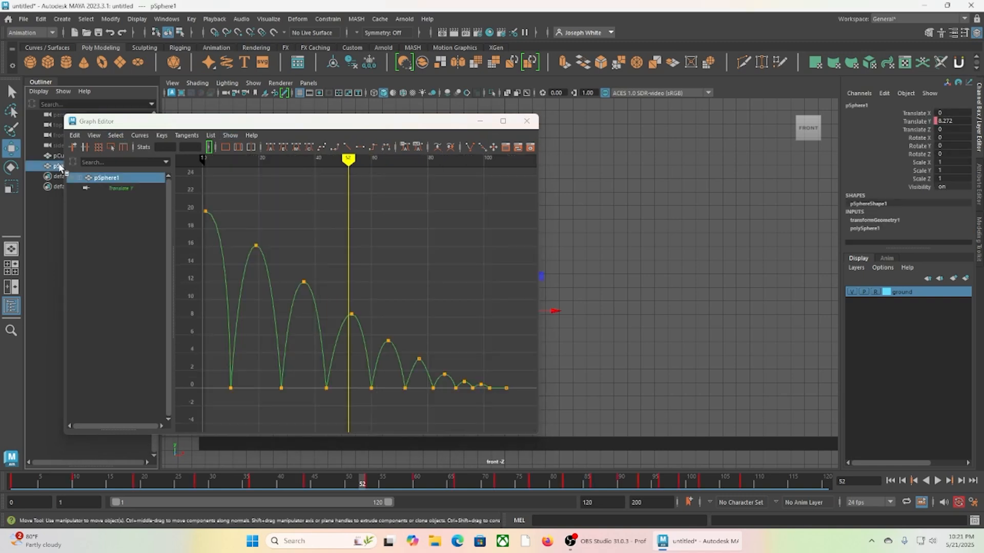
Shorten the flat tangent of the peak key at frame 53 by 1 frame, keeping it horizontal.
{"action": "left_click_drag", "start_coordinate": [330, 303], "coordinate": [358, 330]}
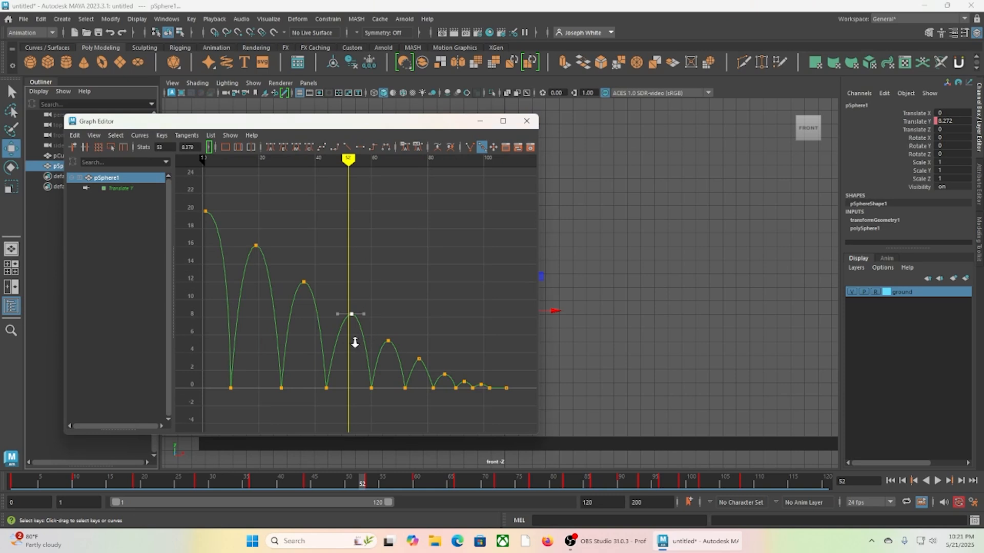
{"action": "right_click_drag", "start_coordinate": [357, 341], "coordinate": [384, 389], "text": "alt"}
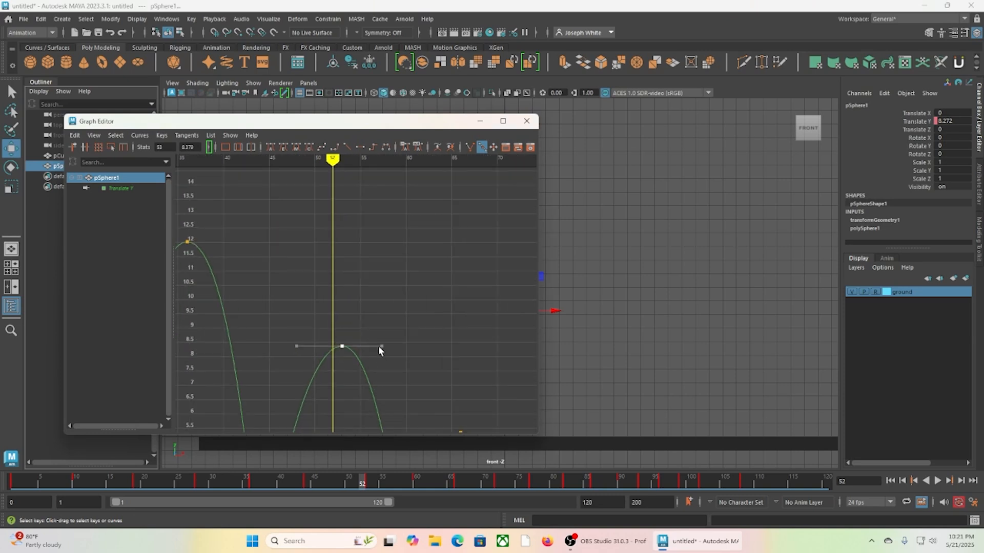
{"action": "left_click_drag", "start_coordinate": [381, 346], "coordinate": [365, 347]}
{"action": "key", "text": "a"}
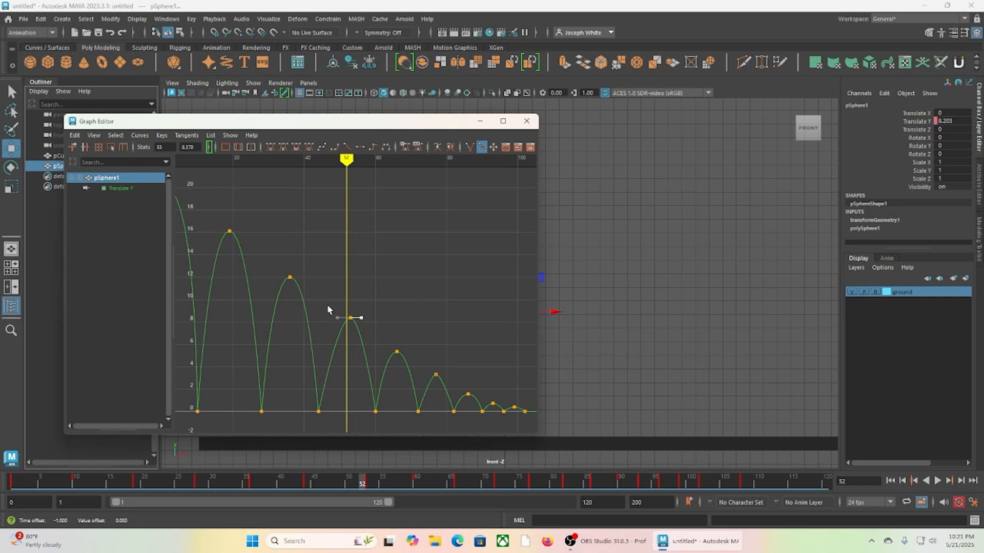
Lengthen the flat tangent of the peak key at frame 77 by 1 frame to round the peak more.
{"action": "left_click_drag", "start_coordinate": [427, 365], "coordinate": [441, 384]}
{"action": "scroll", "coordinate": [444, 412], "scroll_direction": "up", "scroll_amount": 3}
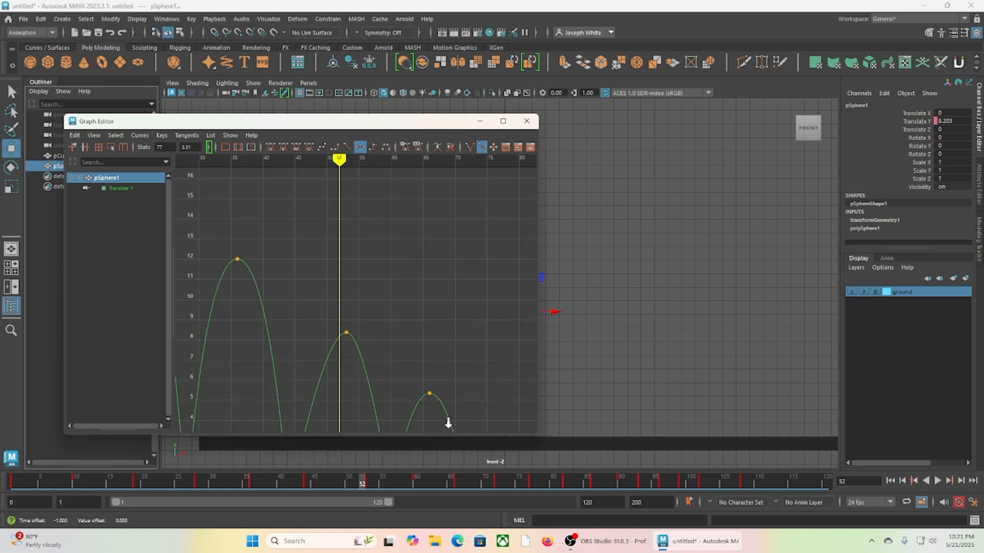
{"action": "middle_click_drag", "start_coordinate": [450, 424], "coordinate": [240, 265], "text": "alt"}
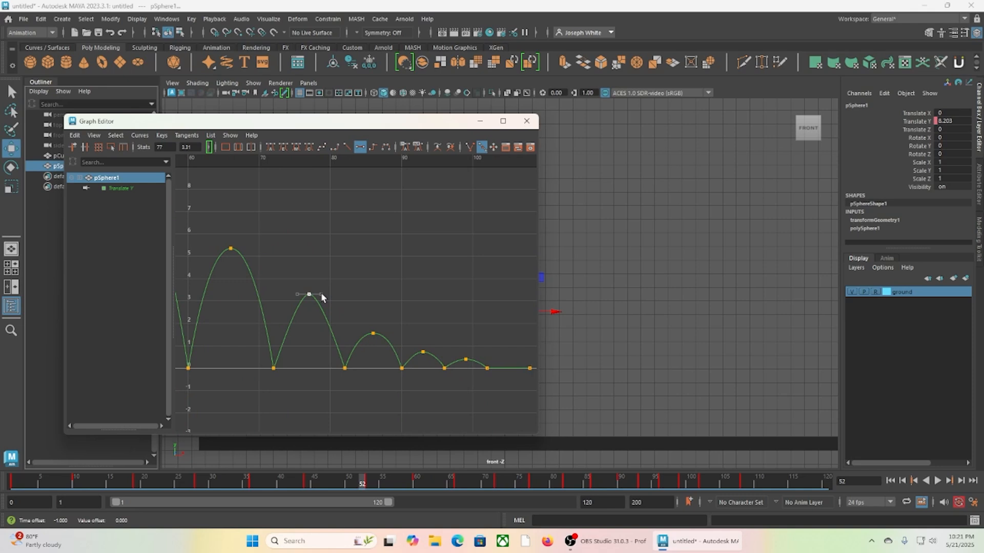
{"action": "left_click", "coordinate": [322, 295]}
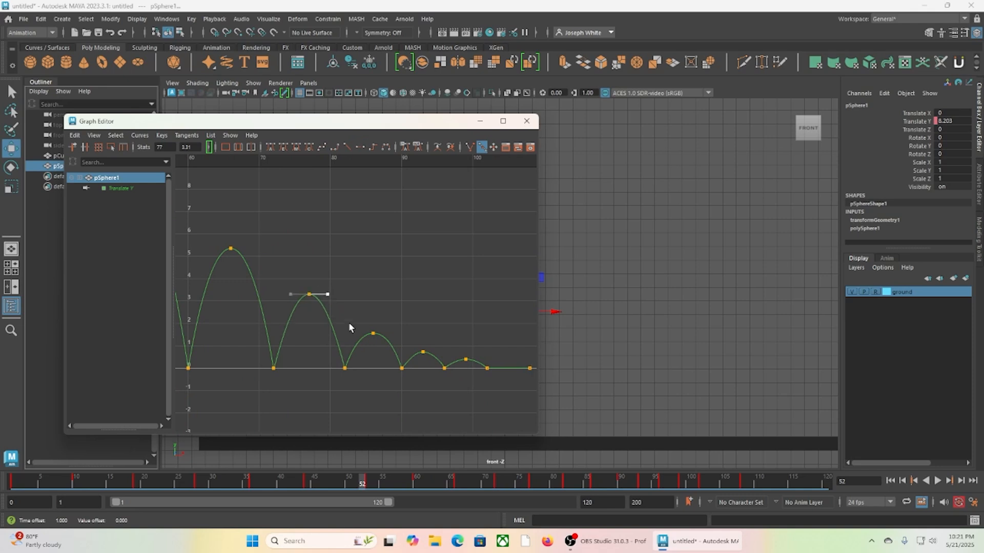
Lower the final bounce peak at frame 99 on the sphere's Translate Y curve to about 0.31.
{"action": "left_click", "coordinate": [373, 334]}
{"action": "left_click", "coordinate": [390, 334]}
{"action": "left_click", "coordinate": [423, 352]}
{"action": "left_click", "coordinate": [431, 351]}
{"action": "left_click", "coordinate": [466, 359]}
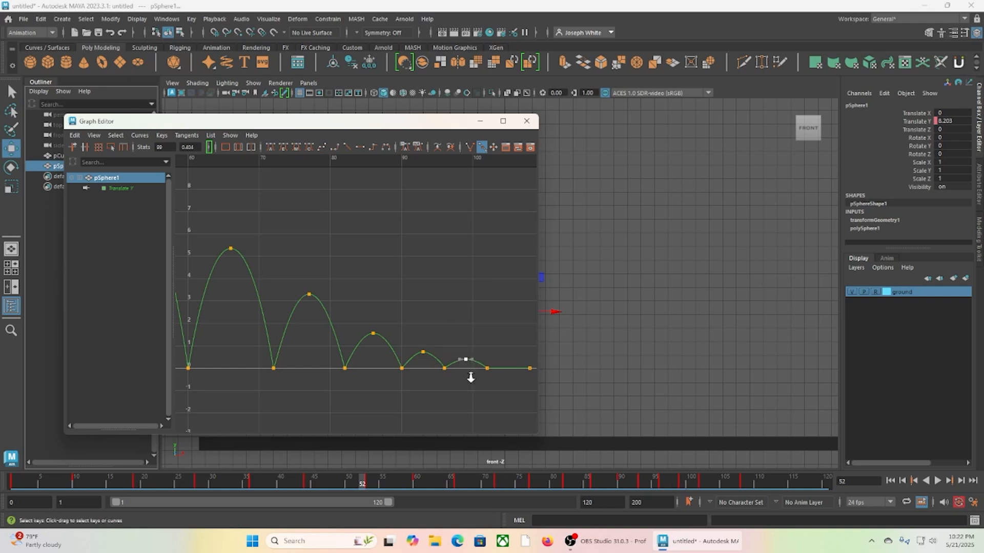
{"action": "right_click_drag", "start_coordinate": [470, 377], "coordinate": [199, 209], "text": "alt"}
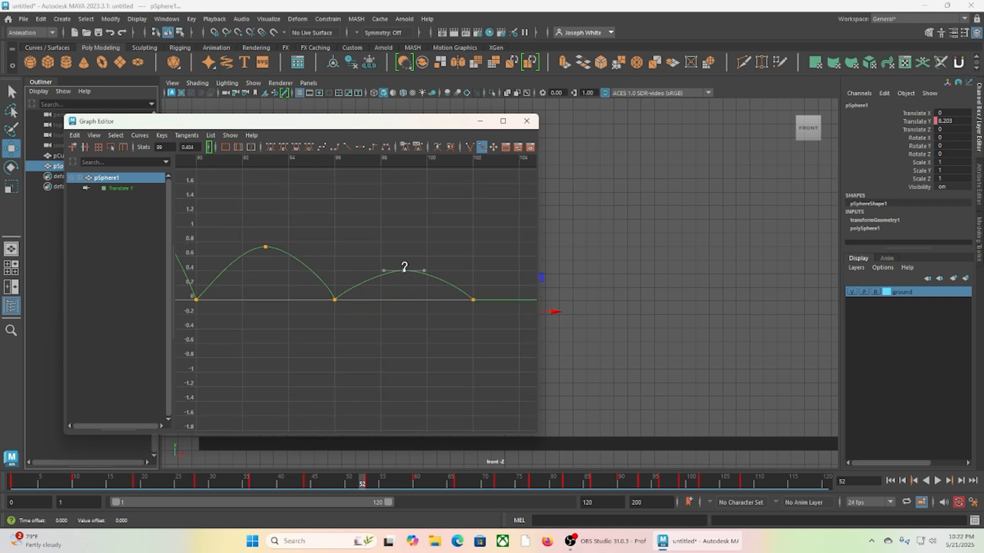
{"action": "left_click_drag", "start_coordinate": [404, 271], "coordinate": [399, 279]}
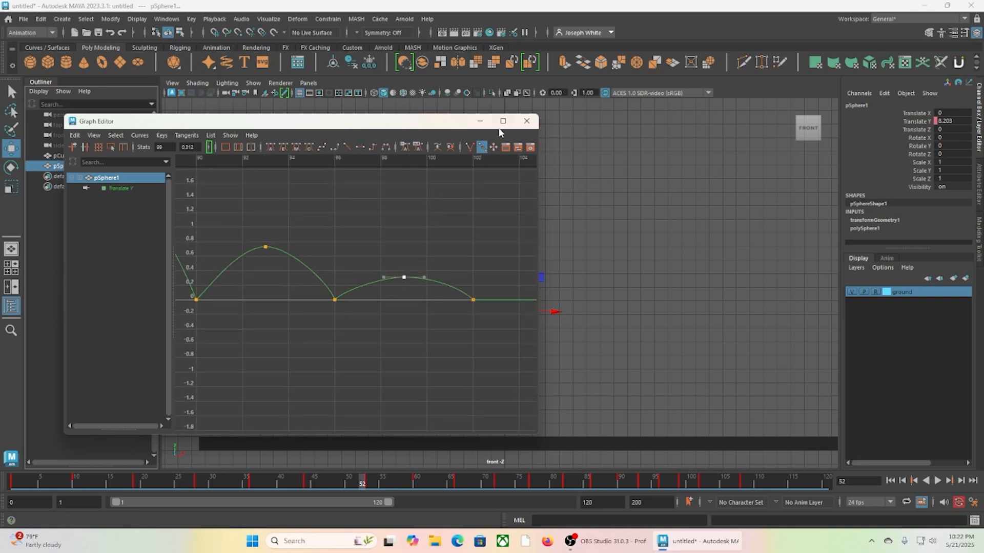
Minimize the Graph Editor, play the bounce from frame 1, and scrub to frame 52 to check the motion.
{"action": "left_click", "coordinate": [480, 122]}
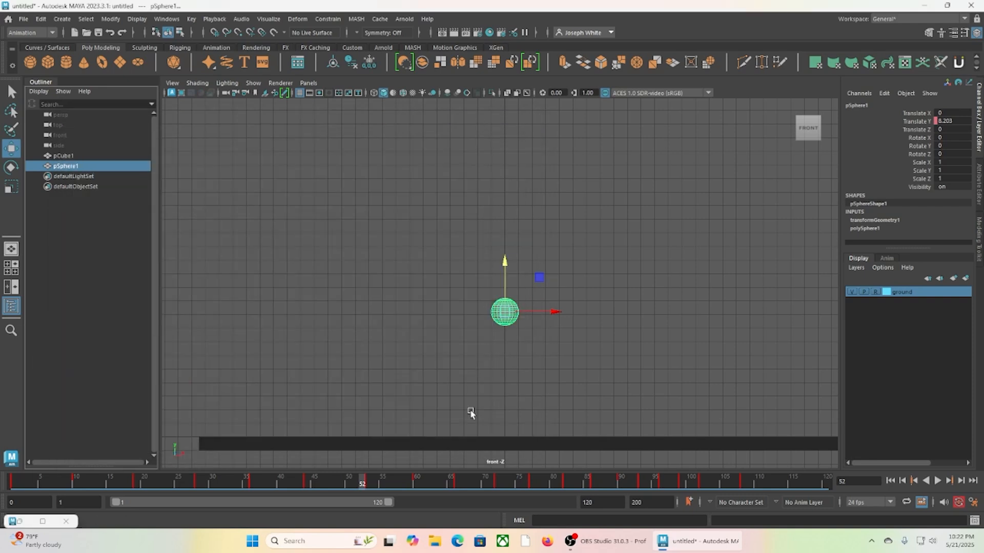
{"action": "left_click", "coordinate": [13, 483]}
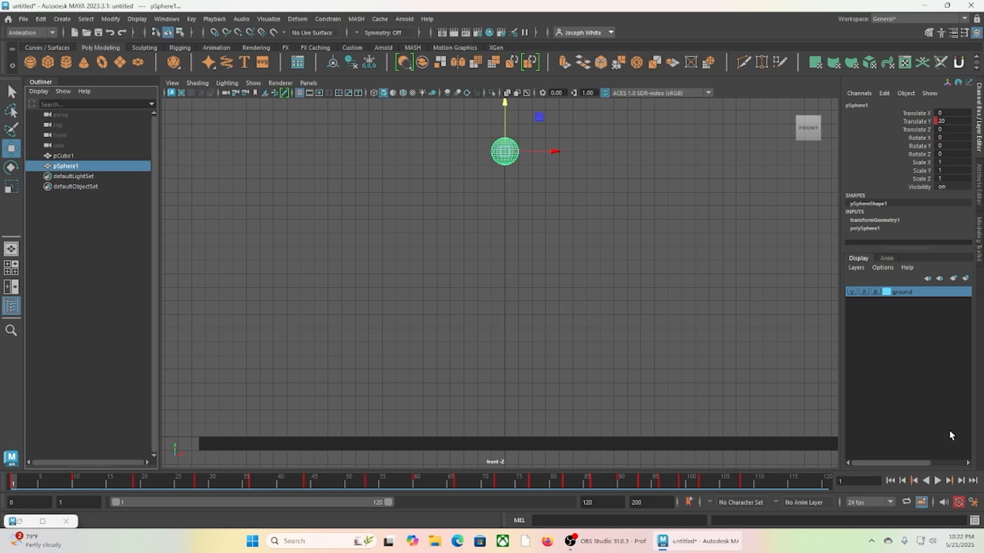
{"action": "left_click", "coordinate": [938, 481]}
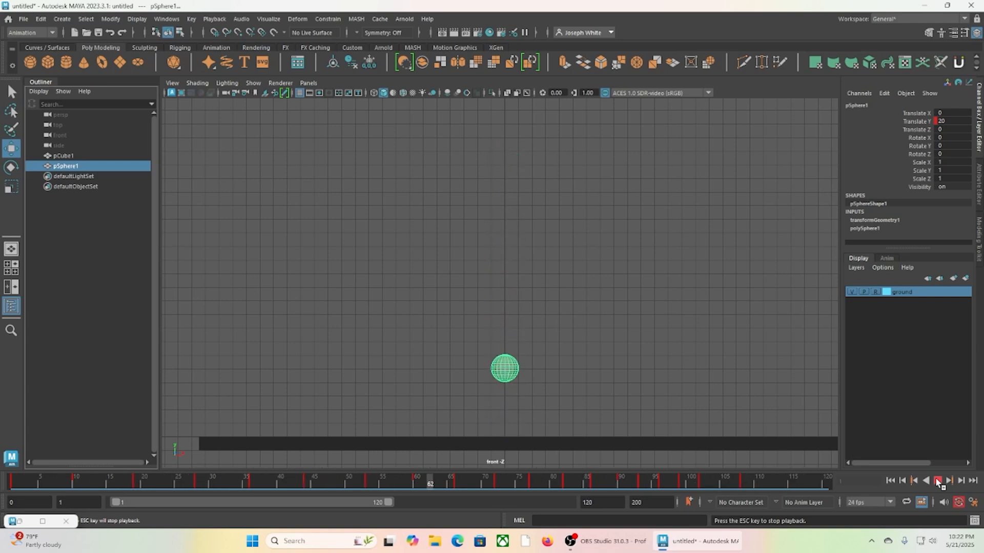
{"action": "left_click", "coordinate": [938, 483]}
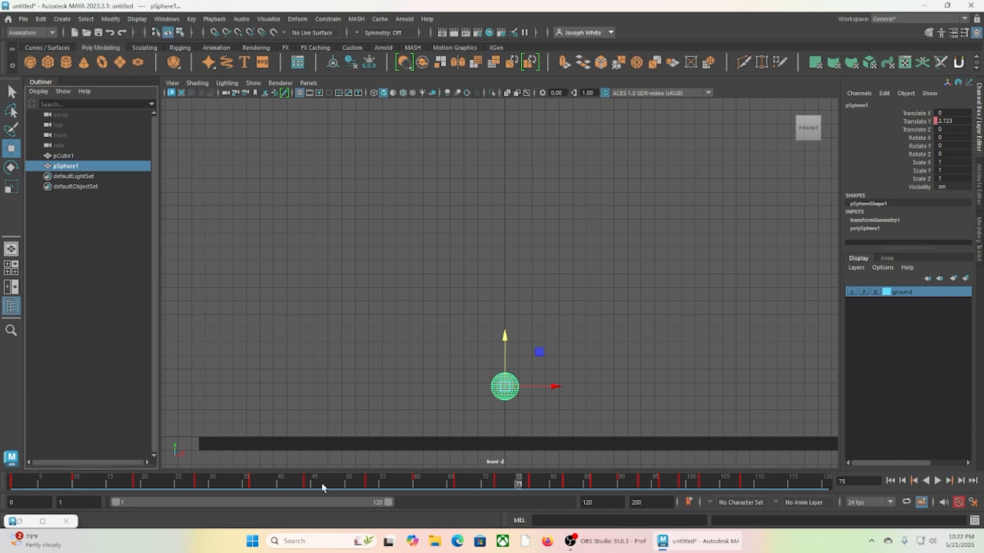
{"action": "left_click_drag", "start_coordinate": [321, 483], "coordinate": [355, 491]}
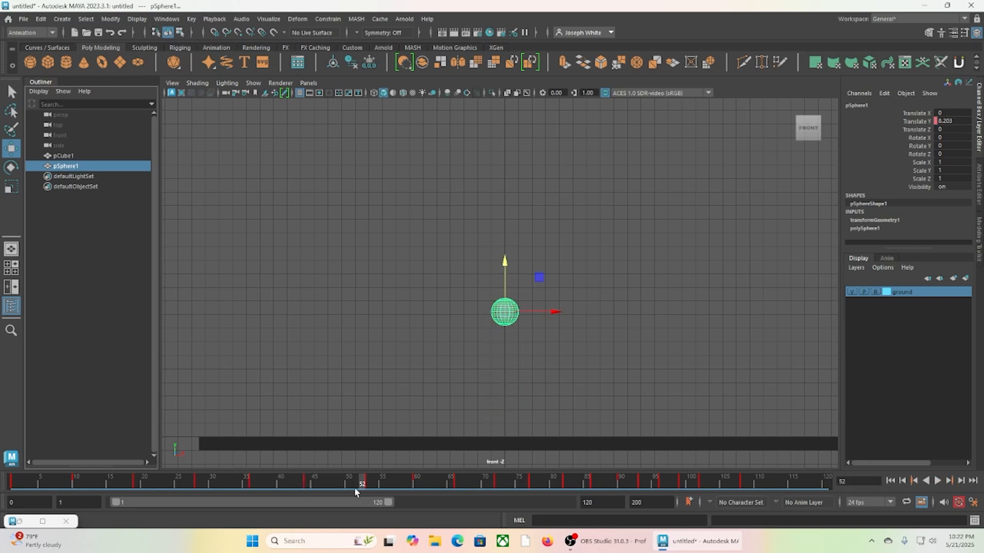
Reshape both tangent handles of the Translate Y contact key at frame 72 to line up with the steep curve on each side.
{"action": "left_click", "coordinate": [21, 522]}
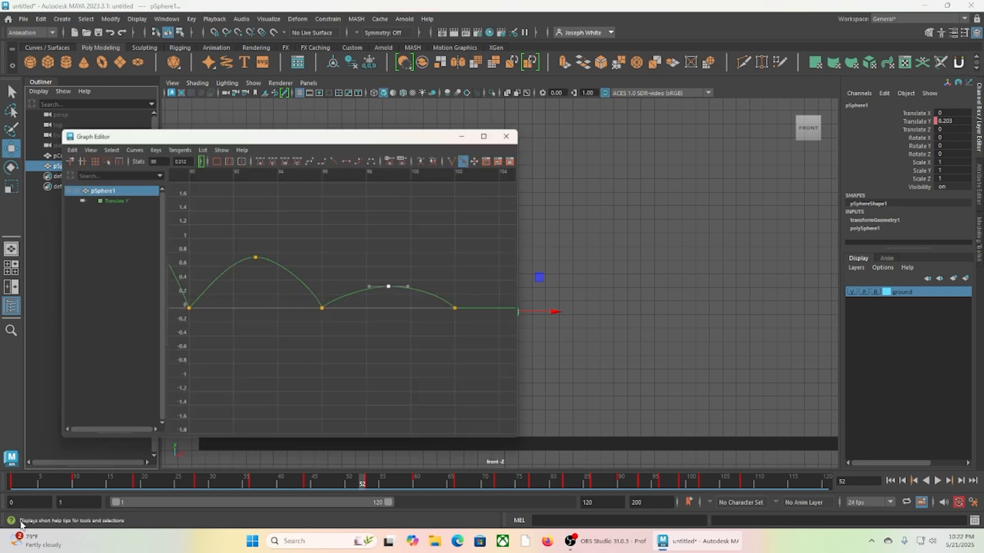
{"action": "middle_click_drag", "start_coordinate": [236, 311], "coordinate": [379, 339], "text": "alt"}
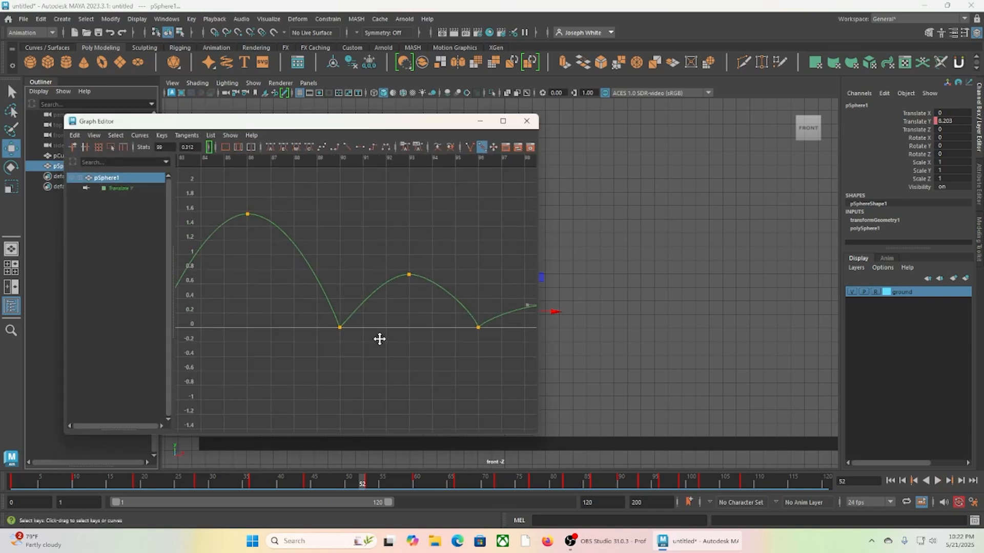
{"action": "left_click", "coordinate": [340, 326]}
{"action": "middle_click_drag", "start_coordinate": [305, 327], "coordinate": [417, 340], "text": "alt"}
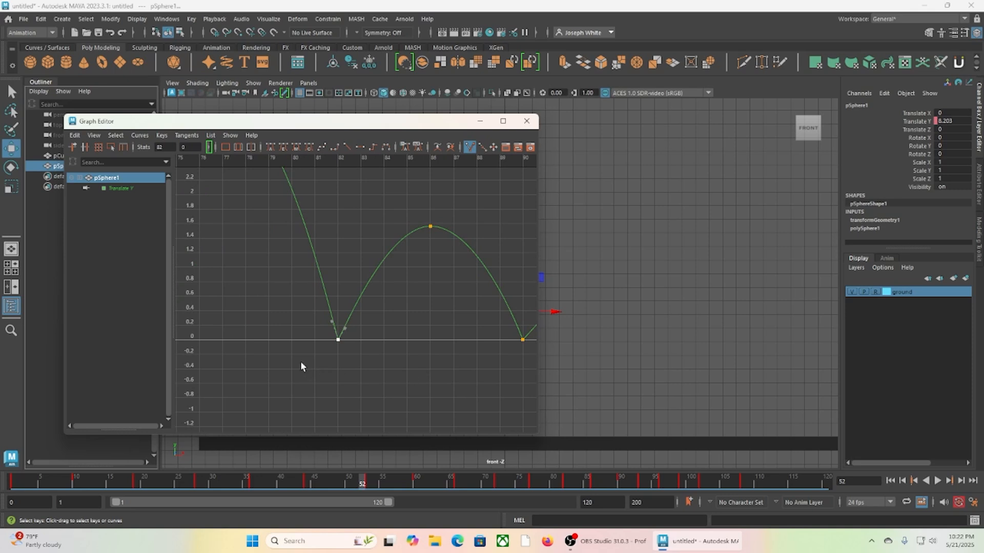
{"action": "right_click_drag", "start_coordinate": [303, 365], "coordinate": [529, 395], "text": "alt"}
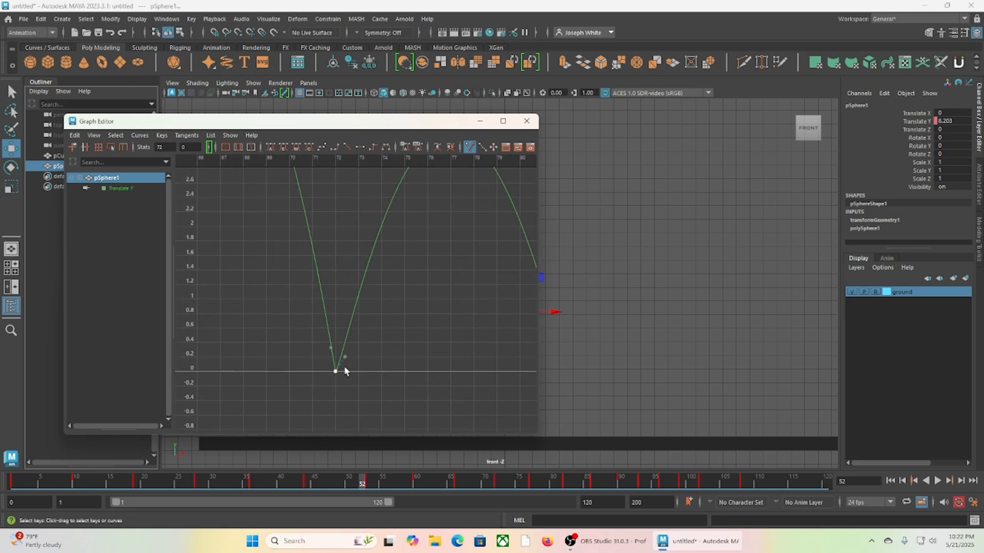
{"action": "right_click_drag", "start_coordinate": [336, 368], "coordinate": [370, 410], "text": "alt"}
{"action": "middle_click_drag", "start_coordinate": [370, 410], "coordinate": [365, 238], "text": "alt"}
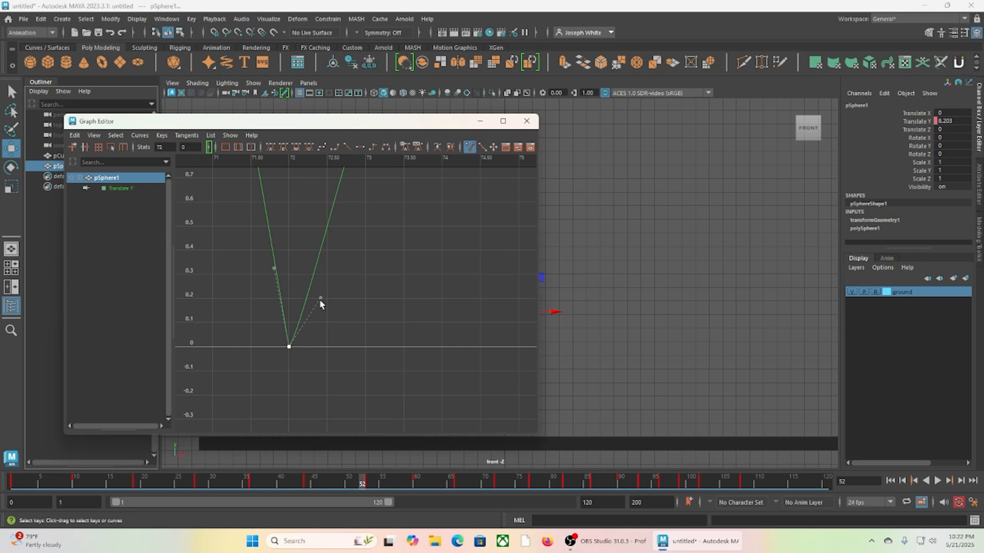
{"action": "left_click", "coordinate": [273, 268]}
{"action": "middle_click_drag", "start_coordinate": [275, 269], "coordinate": [277, 269]}
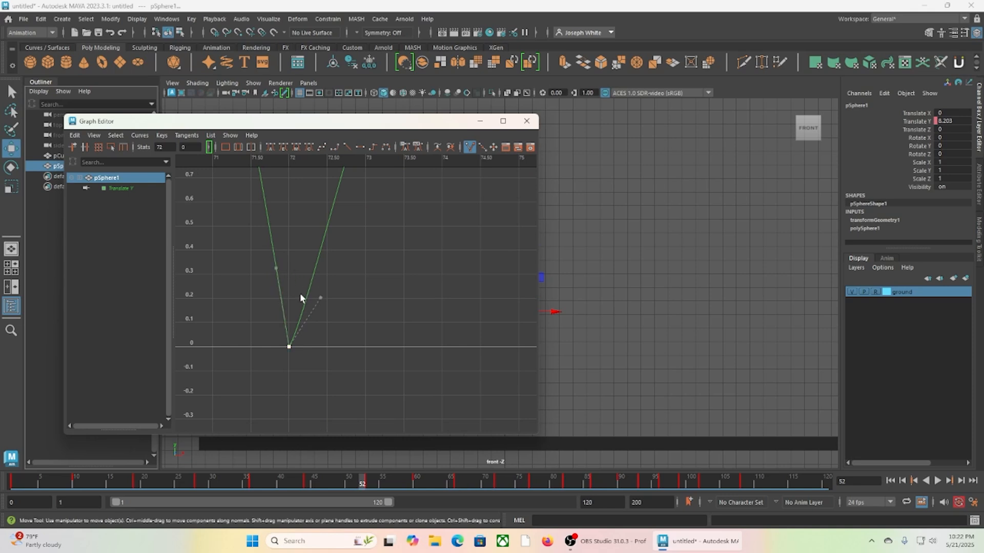
{"action": "left_click_drag", "start_coordinate": [320, 300], "coordinate": [303, 296]}
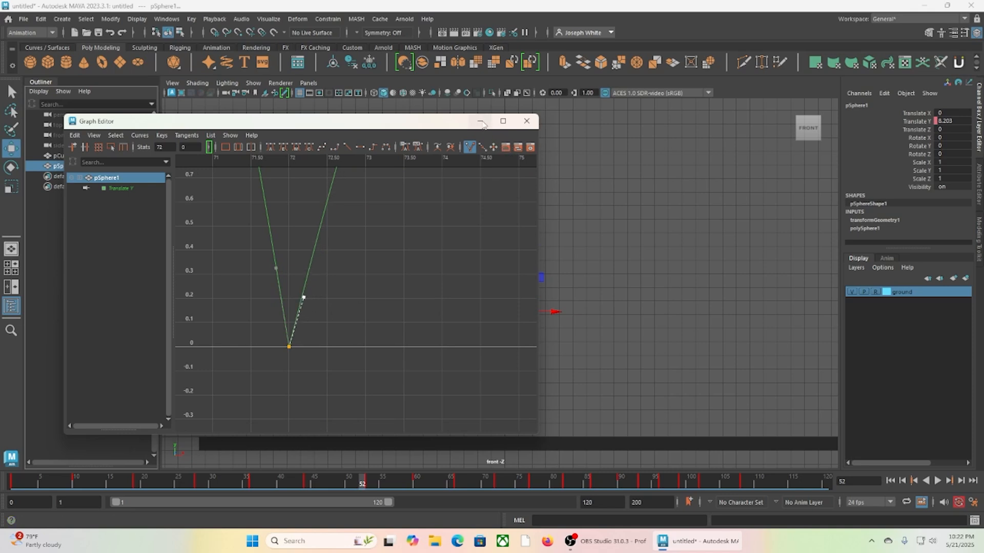
Align the incoming and outgoing tangent handles of the ground-contact key at frame 60 with the adjoining arcs.
{"action": "right_click_drag", "start_coordinate": [358, 266], "coordinate": [259, 266], "text": "alt"}
{"action": "middle_click_drag", "start_coordinate": [259, 266], "coordinate": [318, 275], "text": "alt"}
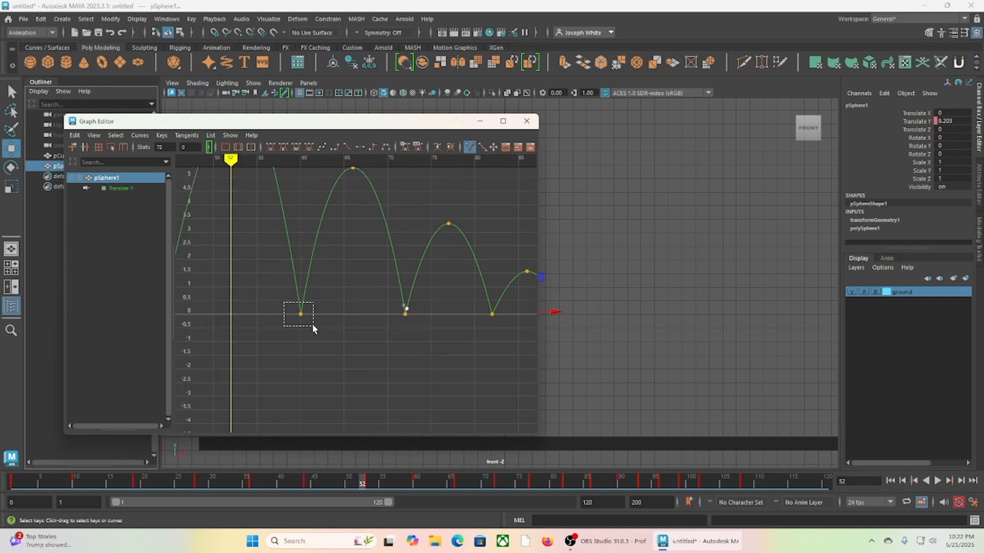
{"action": "key", "text": "f"}
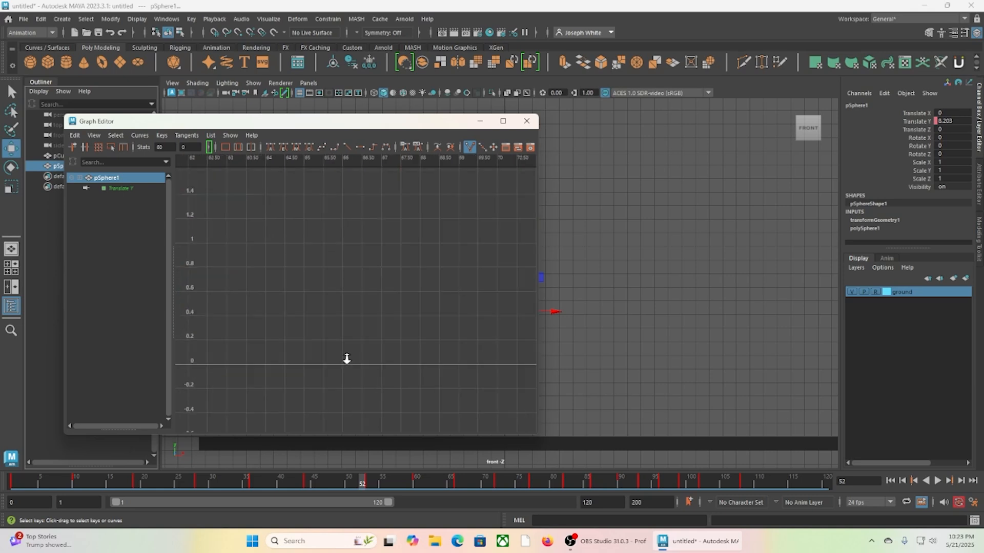
{"action": "middle_click_drag", "start_coordinate": [623, 366], "coordinate": [666, 354], "text": "alt"}
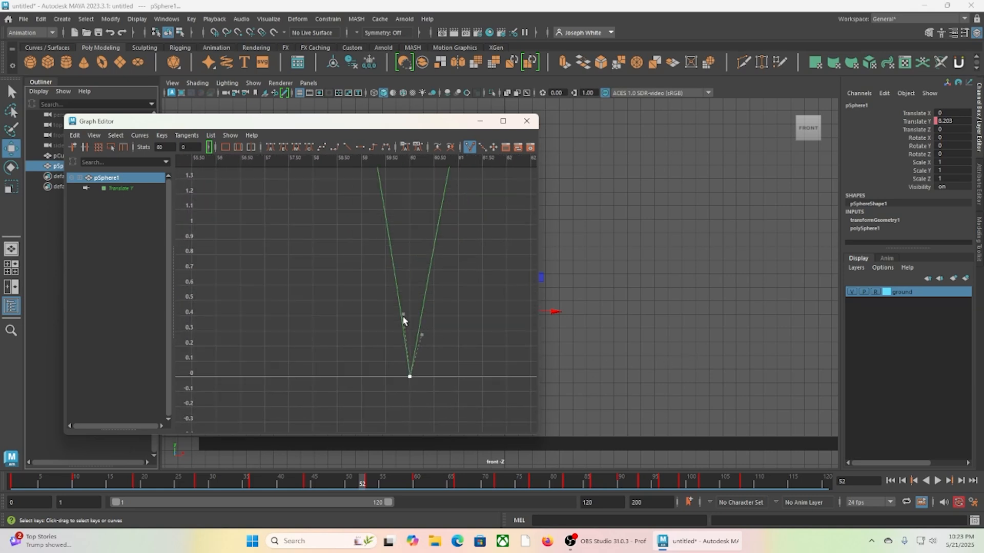
{"action": "key", "text": "w"}
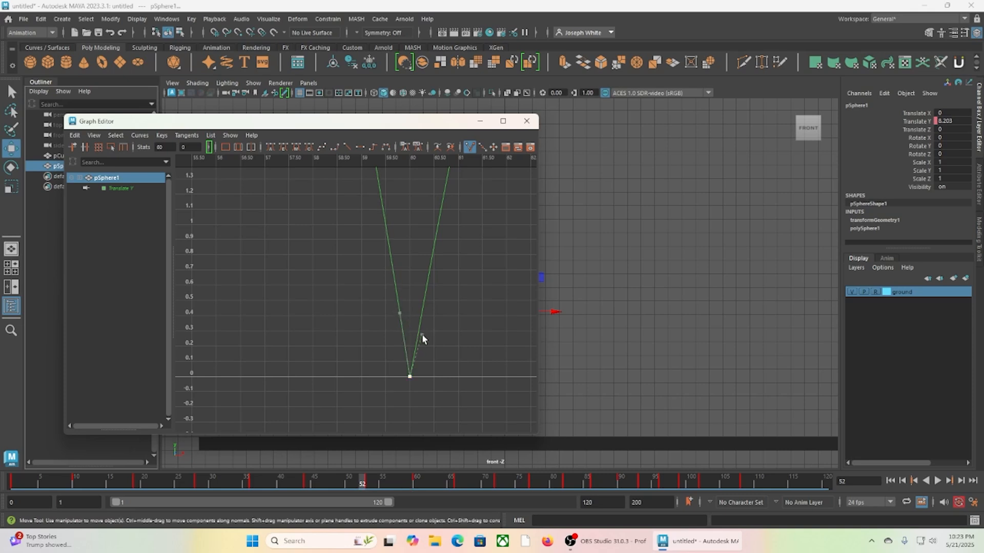
{"action": "left_click_drag", "start_coordinate": [422, 334], "coordinate": [418, 336]}
{"action": "right_click_drag", "start_coordinate": [325, 348], "coordinate": [171, 329], "text": "alt"}
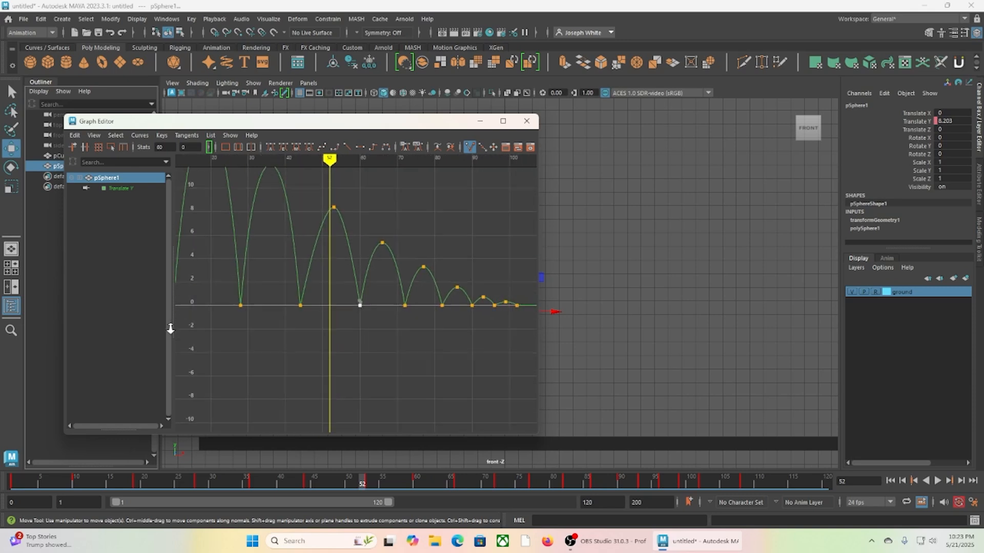
Minimize the Graph Editor and play the animation from the first frame to review the adjusted bounces.
{"action": "left_click", "coordinate": [480, 121]}
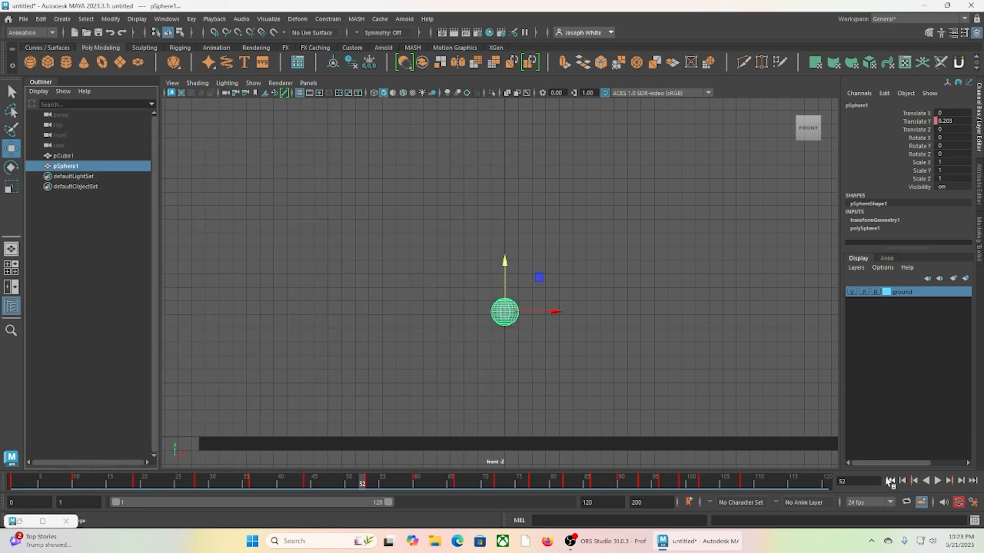
{"action": "left_click", "coordinate": [890, 481]}
{"action": "left_click", "coordinate": [938, 481]}
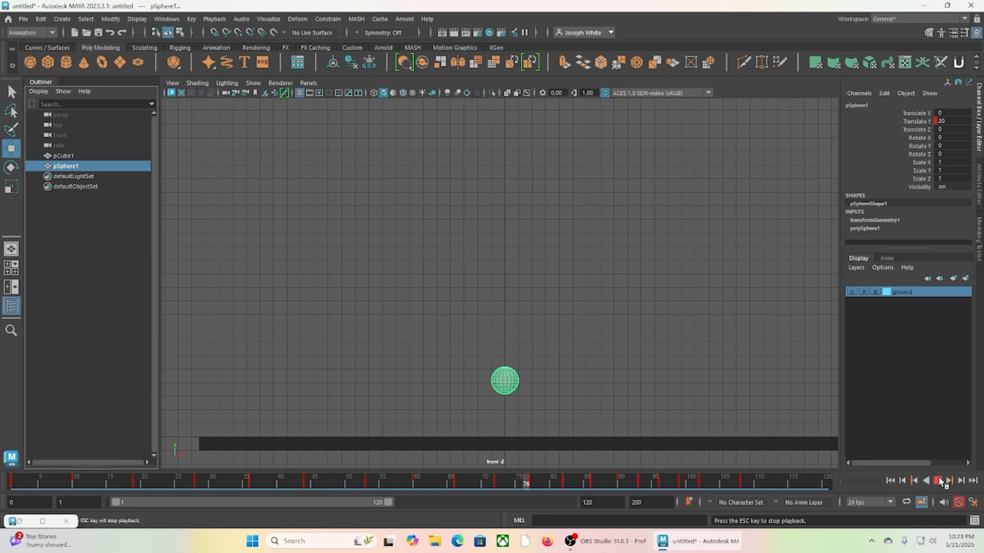
{"action": "left_click", "coordinate": [939, 480]}
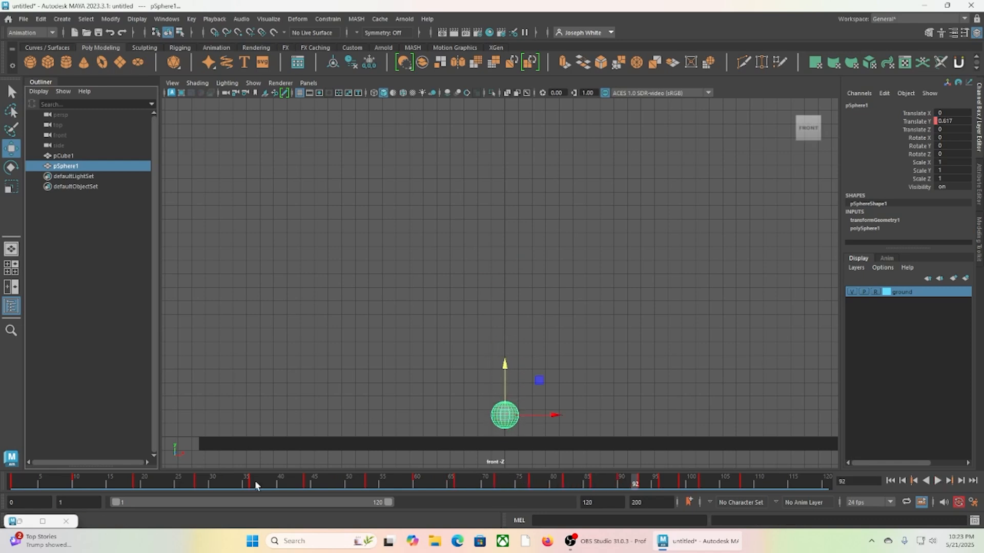
Restore the Graph Editor, frame the bounce between frames 44 and 60, and scrub from its first contact to the peak at frame 53.
{"action": "left_click", "coordinate": [23, 521]}
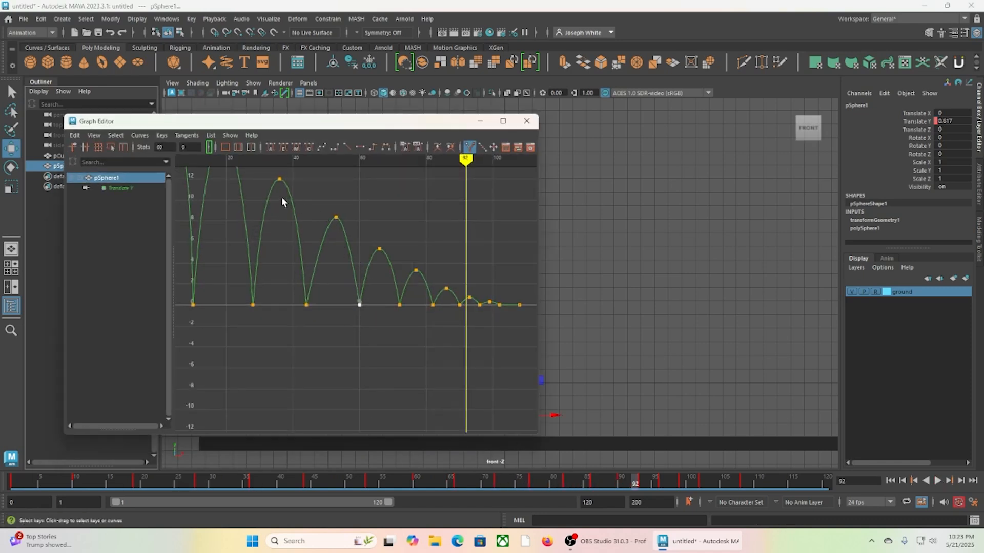
{"action": "left_click_drag", "start_coordinate": [282, 201], "coordinate": [416, 329]}
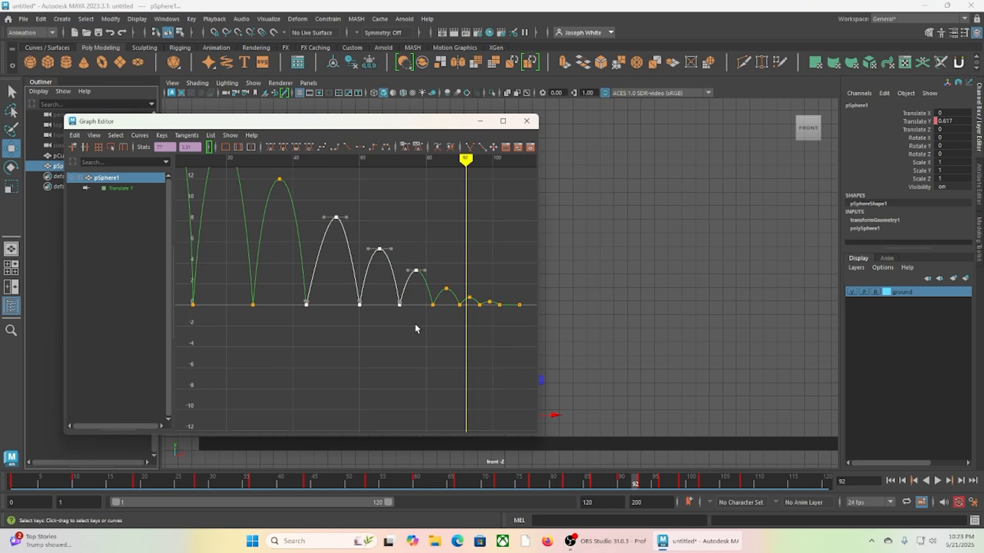
{"action": "key", "text": "f"}
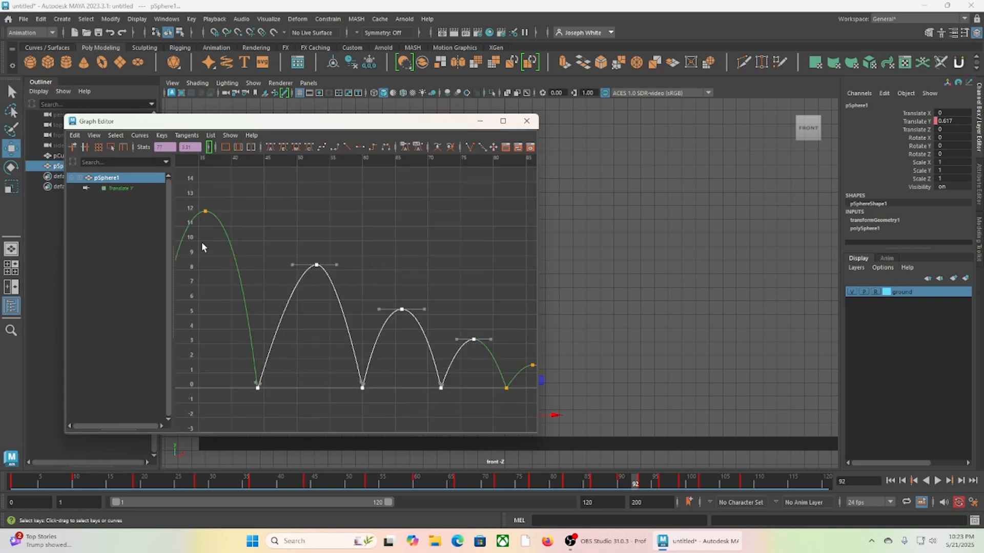
{"action": "left_click_drag", "start_coordinate": [202, 242], "coordinate": [369, 399]}
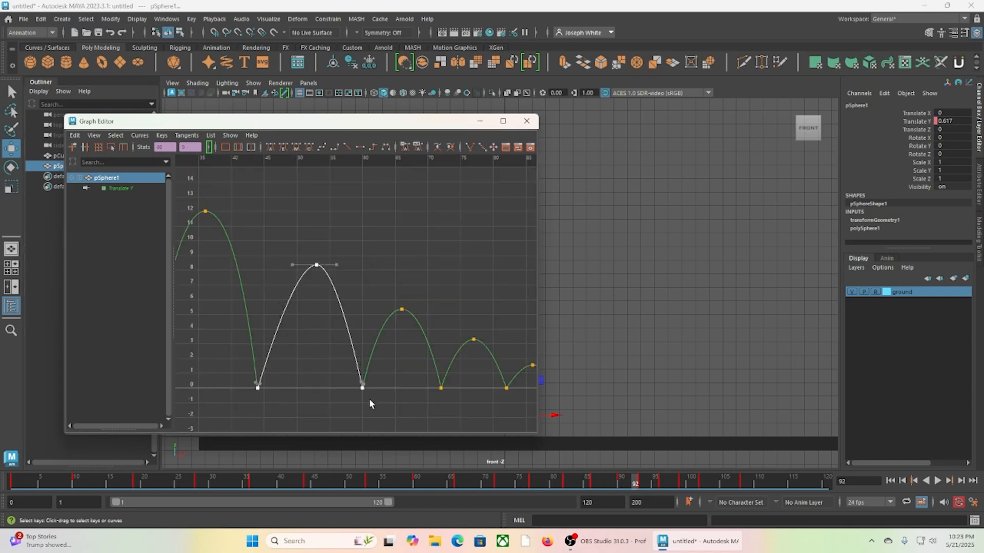
{"action": "key", "text": "f"}
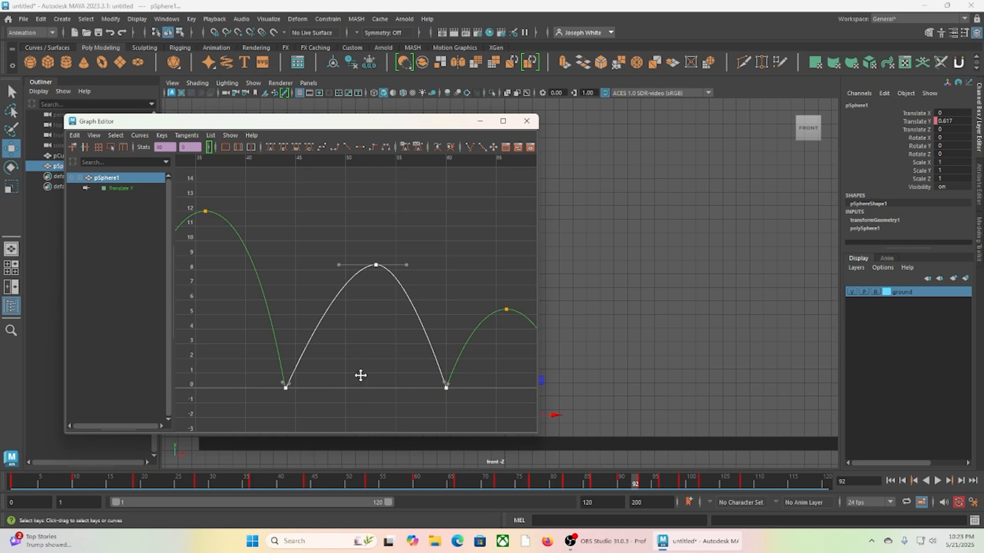
{"action": "middle_click_drag", "start_coordinate": [361, 376], "coordinate": [318, 376], "text": "alt"}
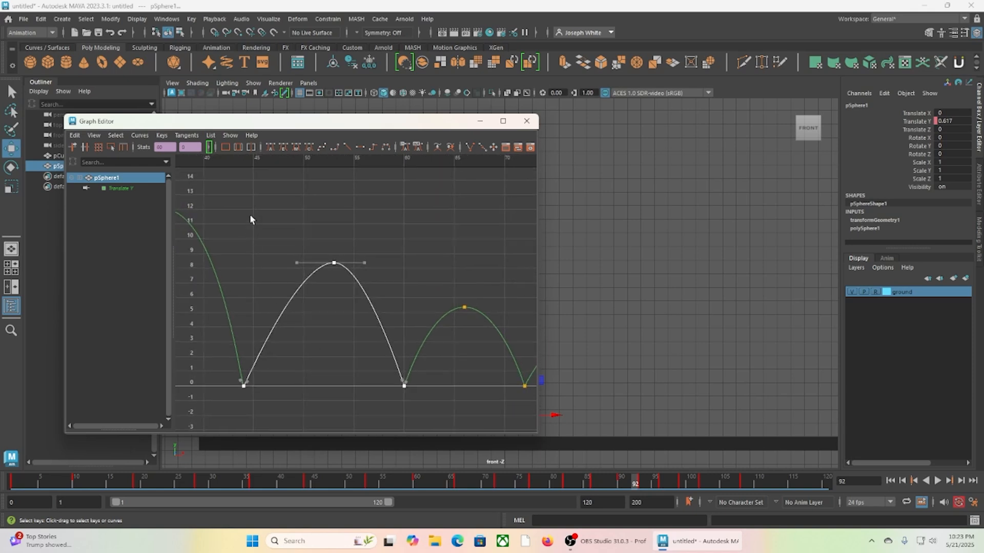
{"action": "left_click", "coordinate": [248, 164]}
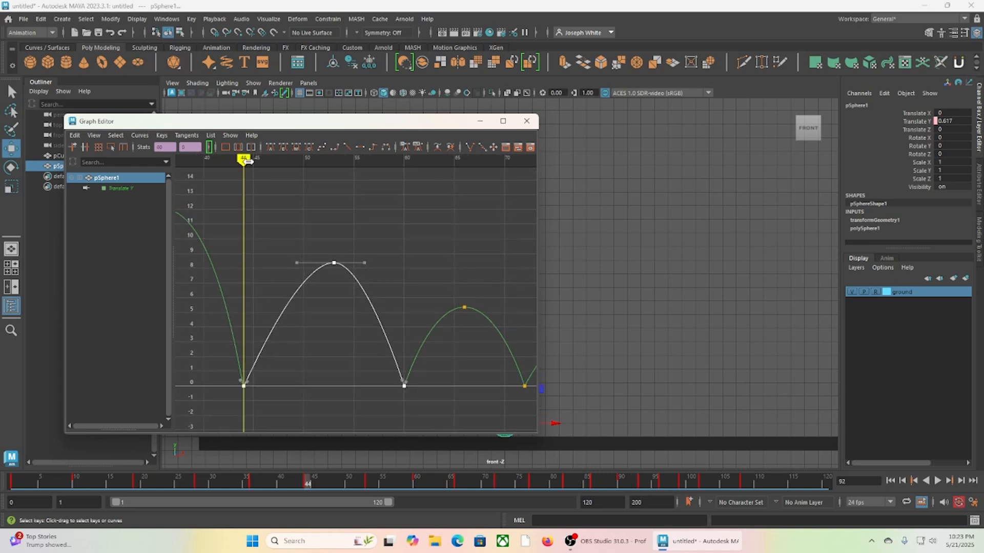
{"action": "mouse_move", "coordinate": [248, 162]}
{"action": "left_mouse_down"}
{"action": "mouse_move", "coordinate": [404, 160]}
{"action": "mouse_move", "coordinate": [233, 186]}
{"action": "mouse_move", "coordinate": [331, 192]}
{"action": "left_mouse_up"}
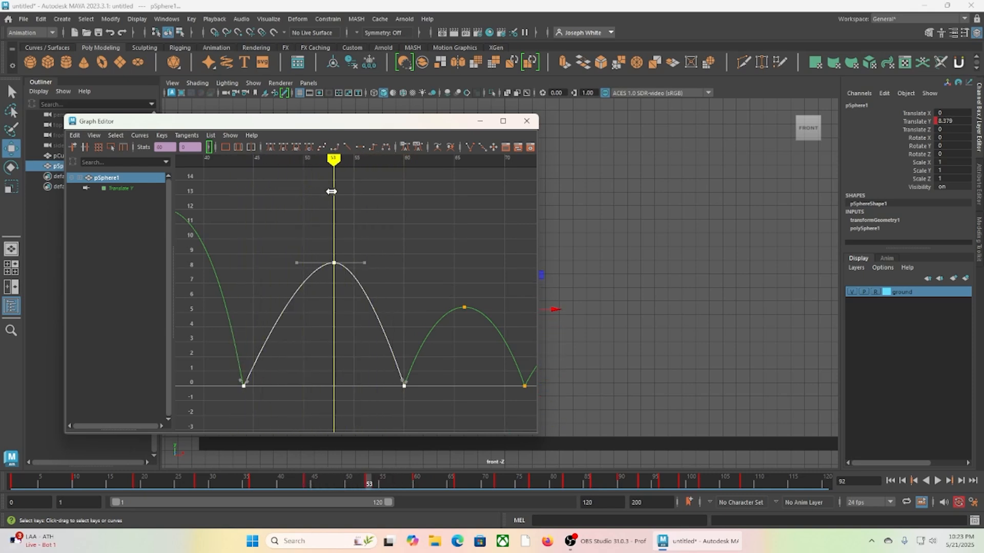
Move to the contact at frame 28 and step three frames forward and back to examine the sphere's spacing.
{"action": "right_click_drag", "start_coordinate": [314, 225], "coordinate": [272, 245], "text": "alt"}
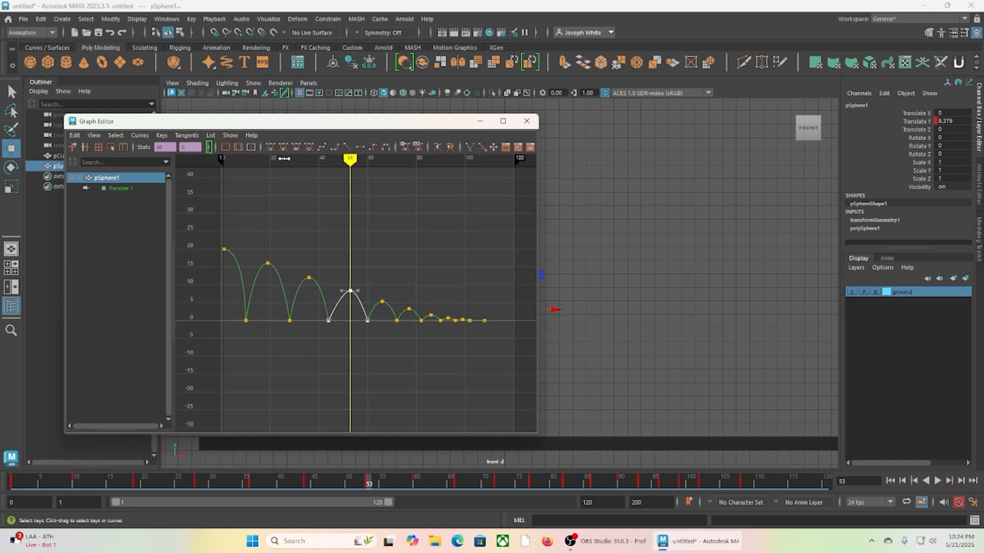
{"action": "mouse_move", "coordinate": [285, 159]}
{"action": "left_mouse_down"}
{"action": "mouse_move", "coordinate": [299, 162]}
{"action": "mouse_move", "coordinate": [290, 169]}
{"action": "left_mouse_up"}
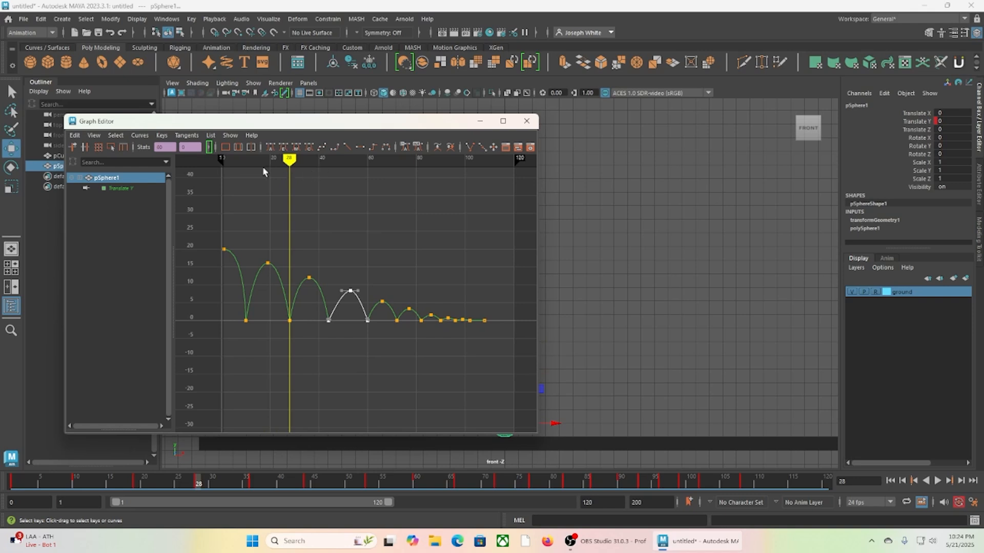
{"action": "key", "text": "alt+period"}
{"action": "key", "text": "alt+period"}
{"action": "key", "text": "alt+period"}
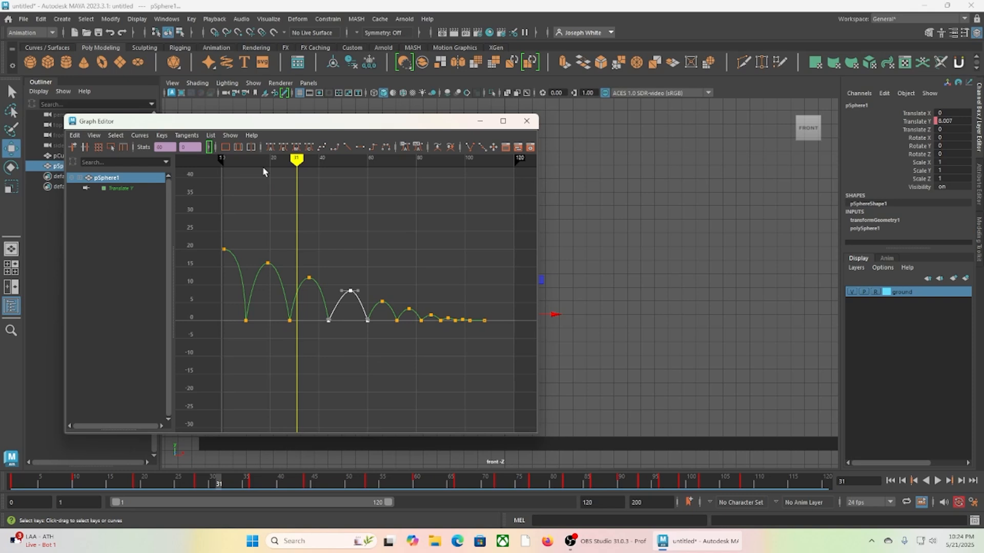
{"action": "key", "text": "alt+comma"}
{"action": "key", "text": "alt+comma"}
{"action": "key", "text": "alt+comma"}
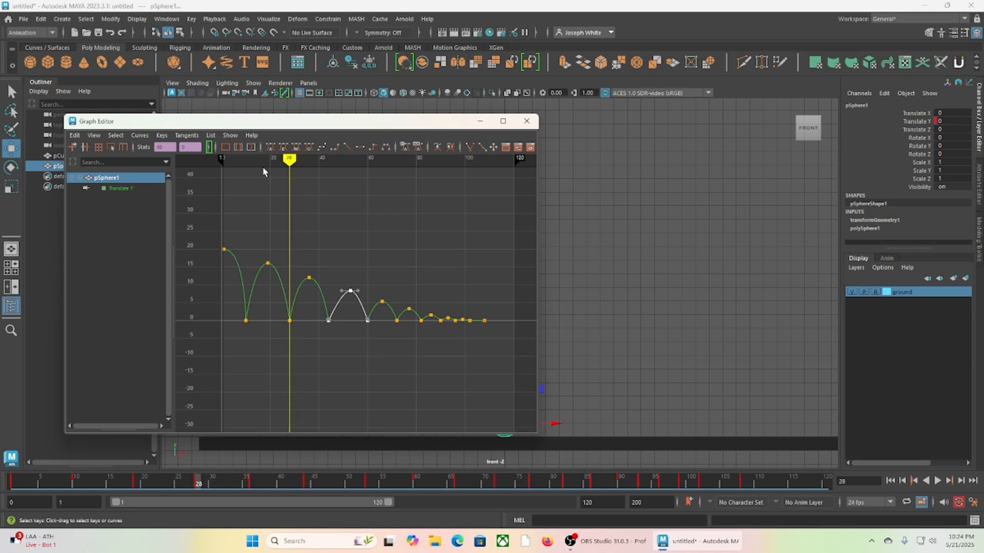
Step frame by frame from the contact at frame 28 to frame 34 and back to examine the rise.
{"action": "key", "text": "alt+period"}
{"action": "key", "text": "alt+period"}
{"action": "key", "text": "alt+period"}
{"action": "key", "text": "alt+period"}
{"action": "key", "text": "alt+period"}
{"action": "key", "text": "alt+period"}
{"action": "key", "text": "alt+period"}
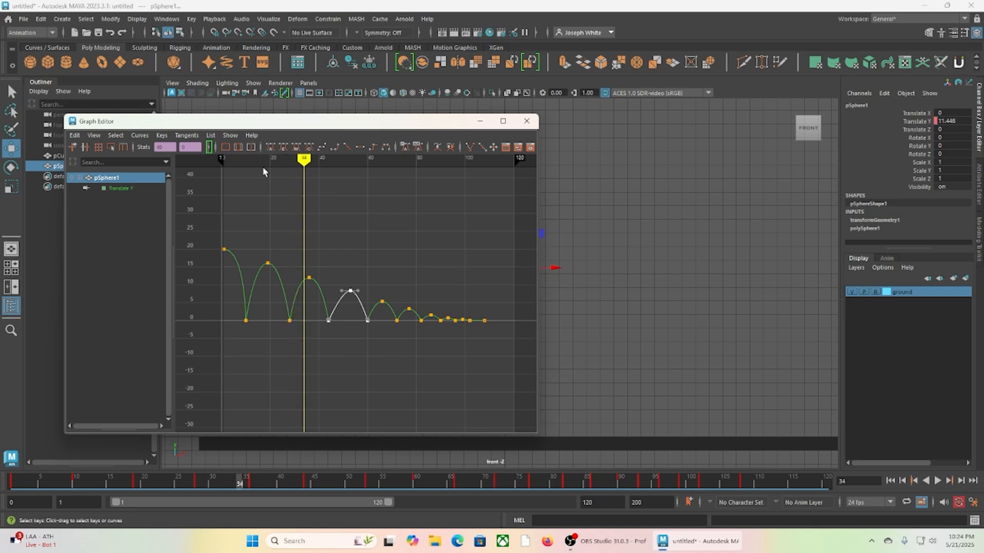
{"action": "key", "text": "alt+comma"}
{"action": "key", "text": "alt+comma"}
{"action": "key", "text": "alt+comma"}
{"action": "key", "text": "alt+comma"}
{"action": "key", "text": "alt+comma"}
{"action": "key", "text": "alt+comma"}
{"action": "key", "text": "alt+comma"}
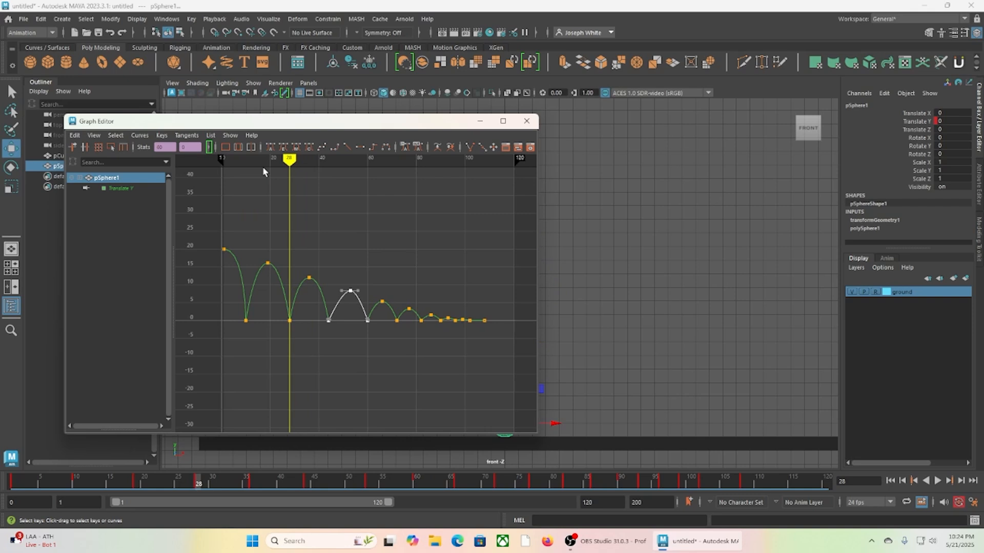
Play the animation briefly, then move between the contact keys at frames 44 and 60 to examine that bounce.
{"action": "key", "text": "alt+v"}
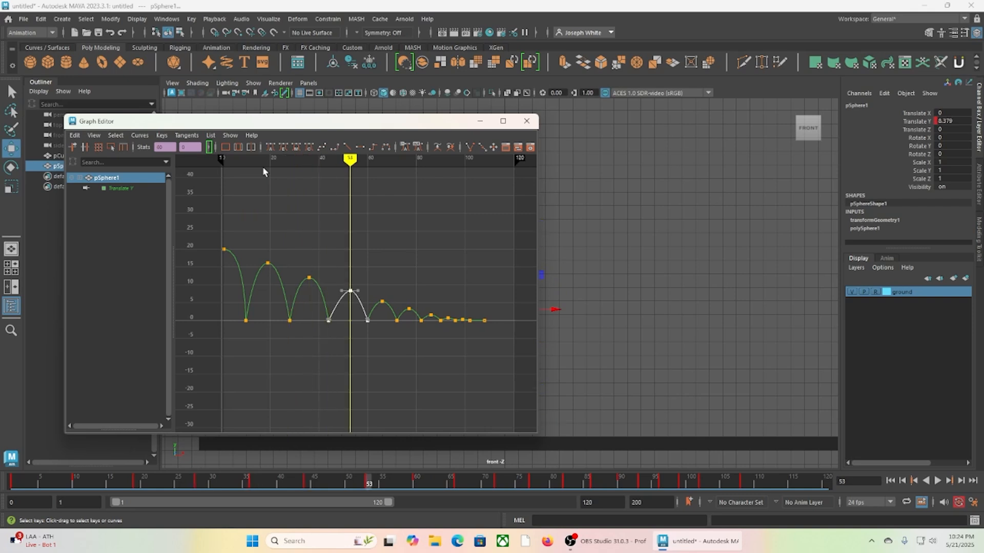
{"action": "key", "text": "comma"}
{"action": "key", "text": "comma"}
{"action": "key", "text": "comma"}
{"action": "key", "text": "comma"}
{"action": "key", "text": "comma"}
{"action": "key", "text": "comma"}
{"action": "key", "text": "comma"}
{"action": "key", "text": "comma"}
{"action": "key", "text": "comma"}
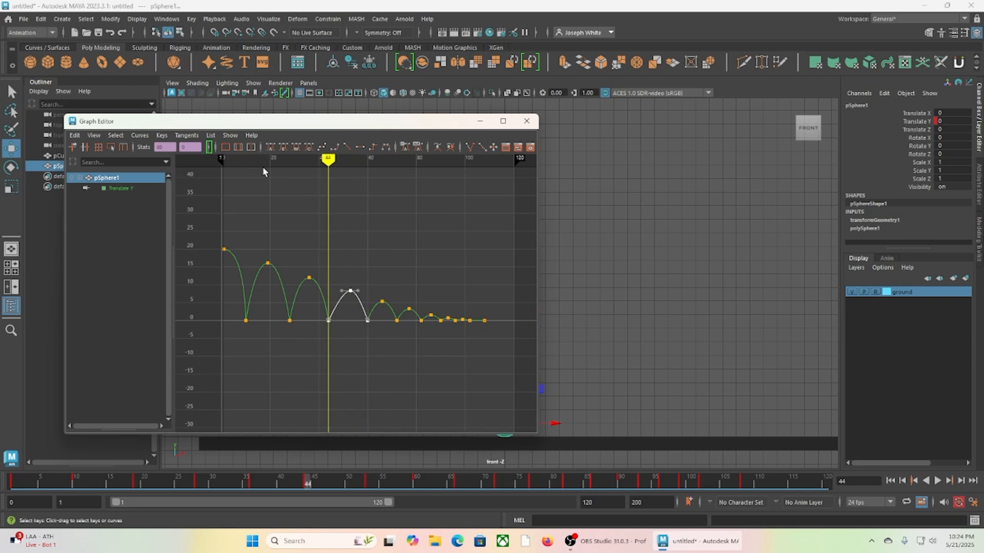
{"action": "key", "text": "period"}
{"action": "key", "text": "period"}
{"action": "key", "text": "period"}
{"action": "key", "text": "period"}
{"action": "key", "text": "period"}
{"action": "key", "text": "period"}
{"action": "key", "text": "period"}
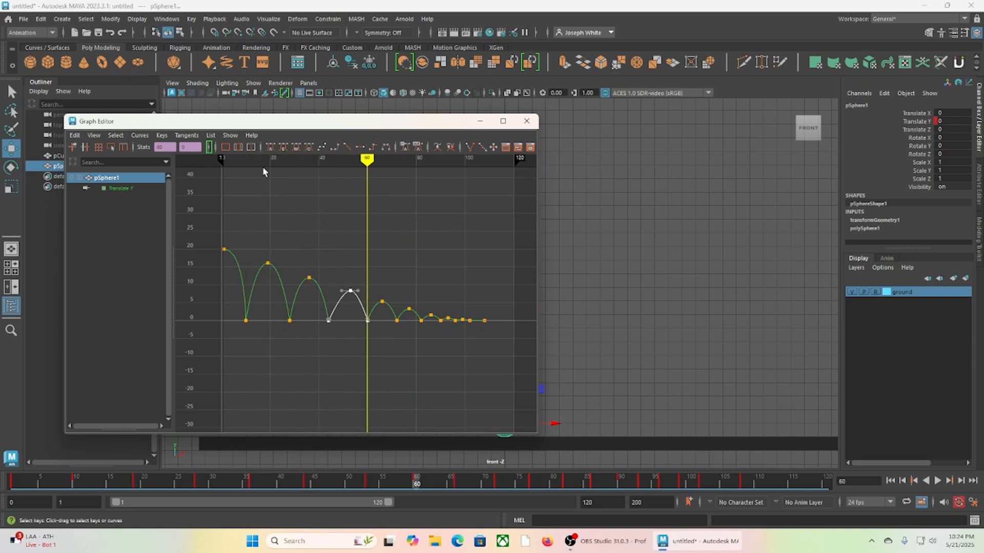
{"action": "key", "text": "period"}
Return to the contact key at frame 28 and step frame by frame over the bounce's peak to frame 41.
{"action": "key", "text": "comma"}
{"action": "key", "text": "comma"}
{"action": "key", "text": "comma"}
{"action": "key", "text": "comma"}
{"action": "key", "text": "comma"}
{"action": "key", "text": "comma"}
{"action": "key", "text": "comma"}
{"action": "key", "text": "period"}
{"action": "key", "text": "period"}
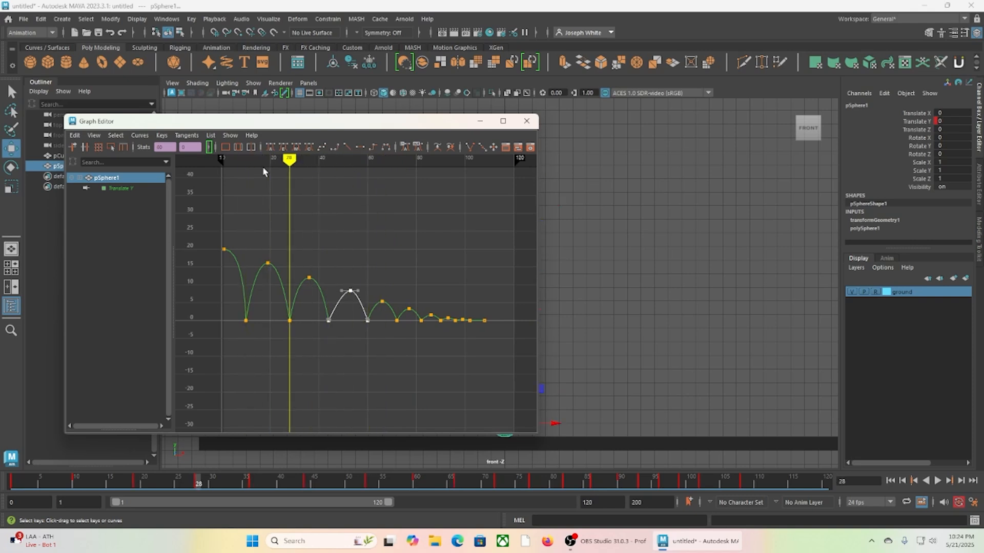
{"action": "key", "text": "period"}
{"action": "key", "text": "comma"}
{"action": "key", "text": "alt+period"}
{"action": "key", "text": "alt+period"}
{"action": "key", "text": "alt+period"}
{"action": "key", "text": "alt+period"}
{"action": "key", "text": "alt+period"}
{"action": "key", "text": "alt+period"}
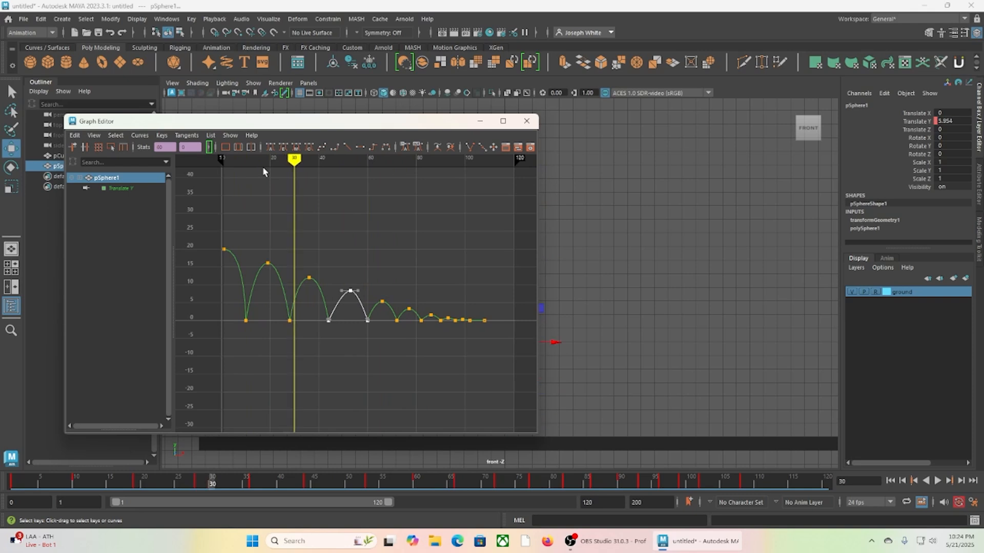
{"action": "key", "text": "alt+period"}
{"action": "key", "text": "alt+period"}
{"action": "key", "text": "alt+period"}
{"action": "key", "text": "alt+period"}
{"action": "key", "text": "alt+period"}
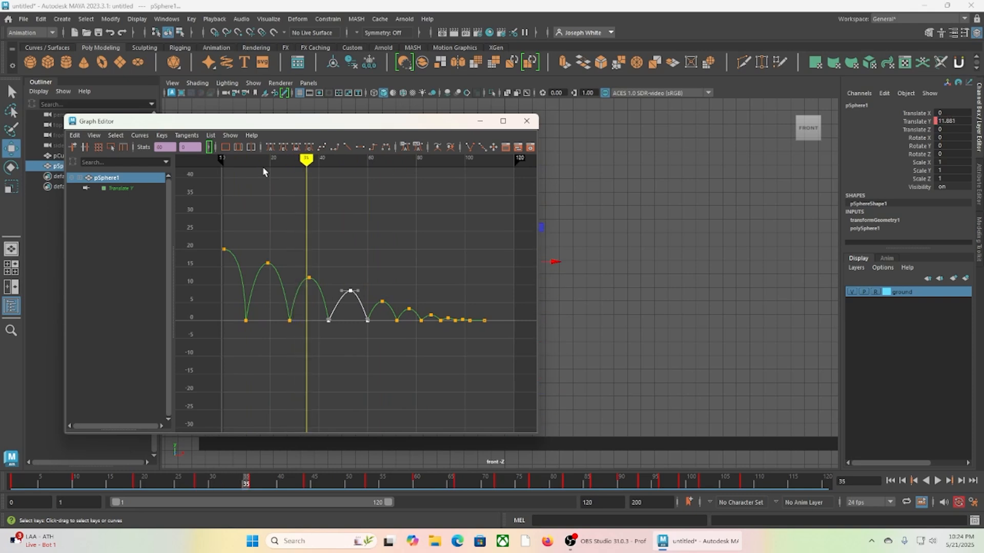
{"action": "key", "text": "alt+period"}
{"action": "key", "text": "alt+period"}
{"action": "key", "text": "alt+period"}
{"action": "key", "text": "alt+period"}
{"action": "key", "text": "alt+period"}
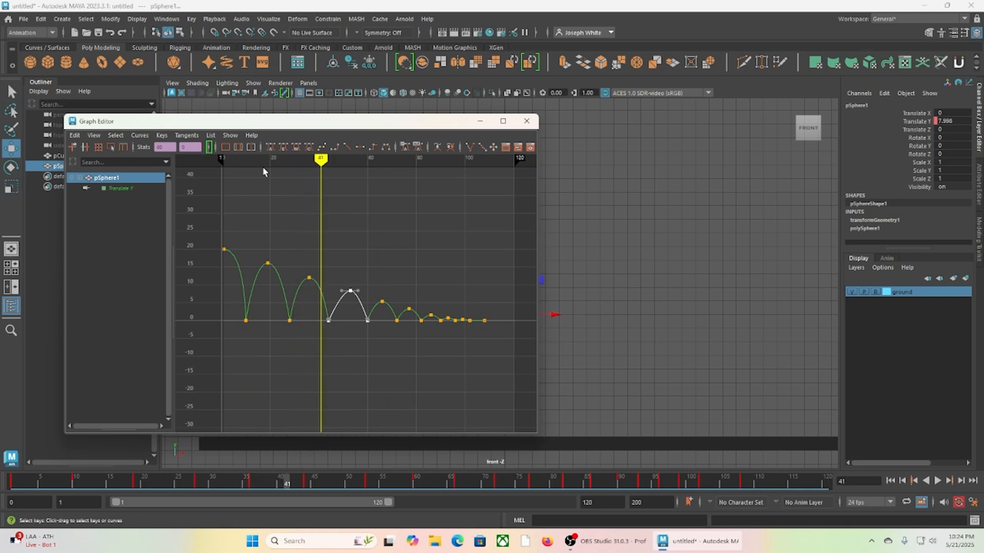
Advance to frame 51 and move the peak key of the bounce starting at frame 44 to that frame, keeping its height.
{"action": "key", "text": "alt+period"}
{"action": "key", "text": "alt+period"}
{"action": "key", "text": "alt+period"}
{"action": "key", "text": "alt+period"}
{"action": "key", "text": "alt+period"}
{"action": "key", "text": "alt+period"}
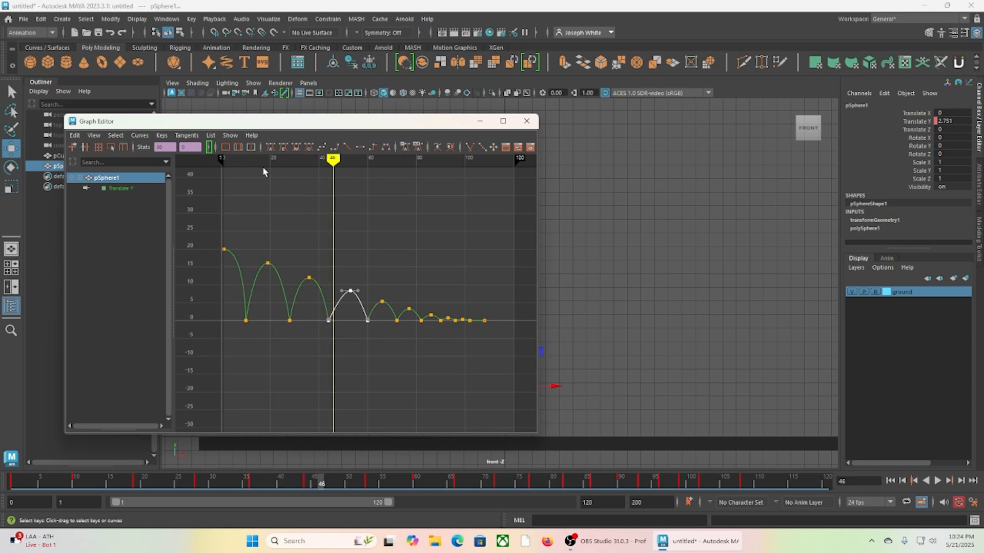
{"action": "key", "text": "alt+period"}
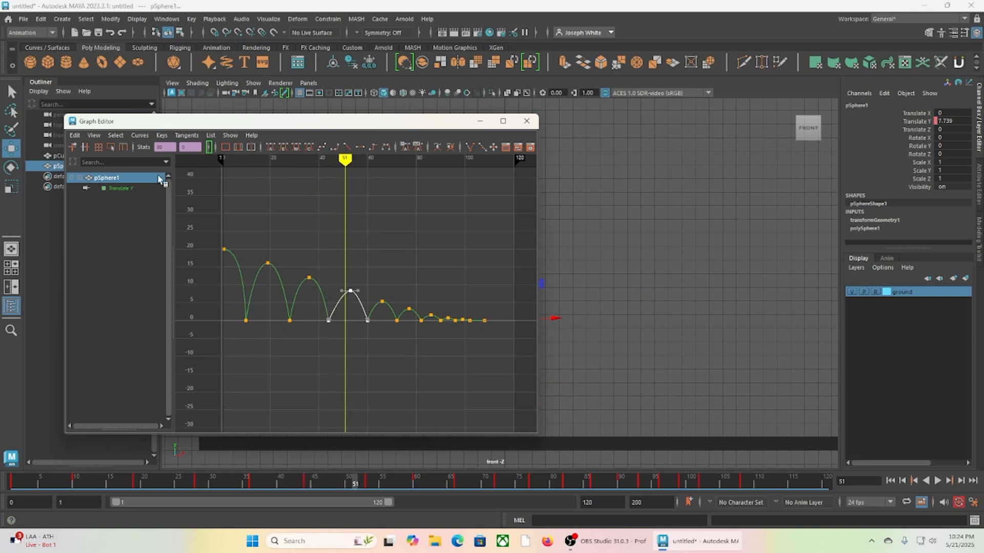
{"action": "left_click", "coordinate": [350, 291]}
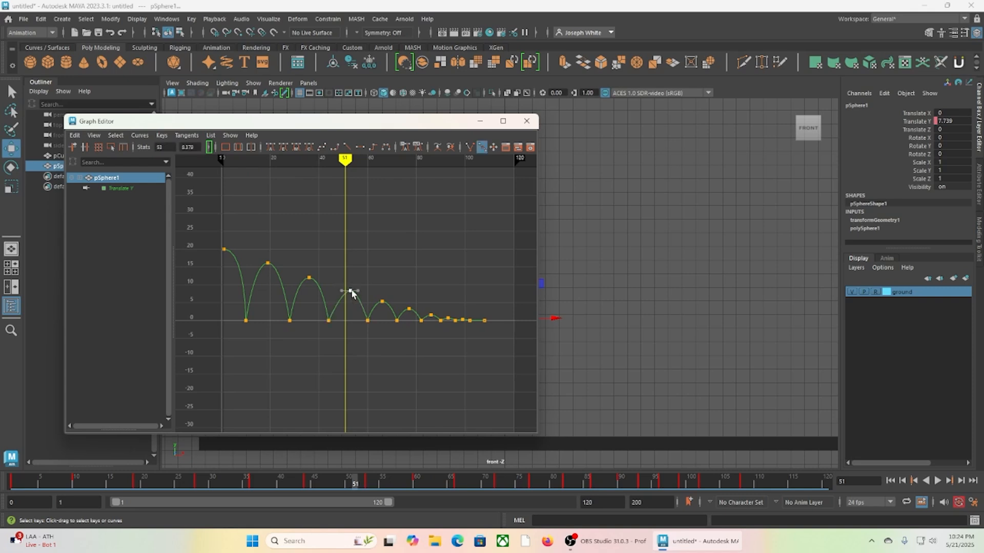
{"action": "left_click_drag", "start_coordinate": [350, 290], "coordinate": [346, 291]}
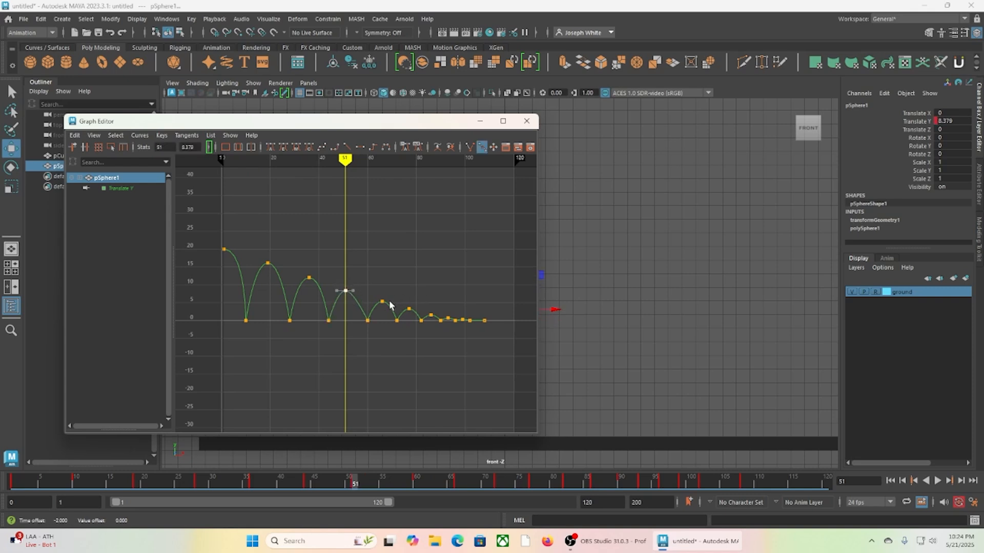
Advance to frame 58 and shift the frame 60 contact key together with all following keys two frames earlier.
{"action": "key", "text": "alt+period"}
{"action": "key", "text": "alt+period"}
{"action": "key", "text": "alt+period"}
{"action": "key", "text": "alt+period"}
{"action": "key", "text": "alt+period"}
{"action": "key", "text": "alt+period"}
{"action": "key", "text": "alt+period"}
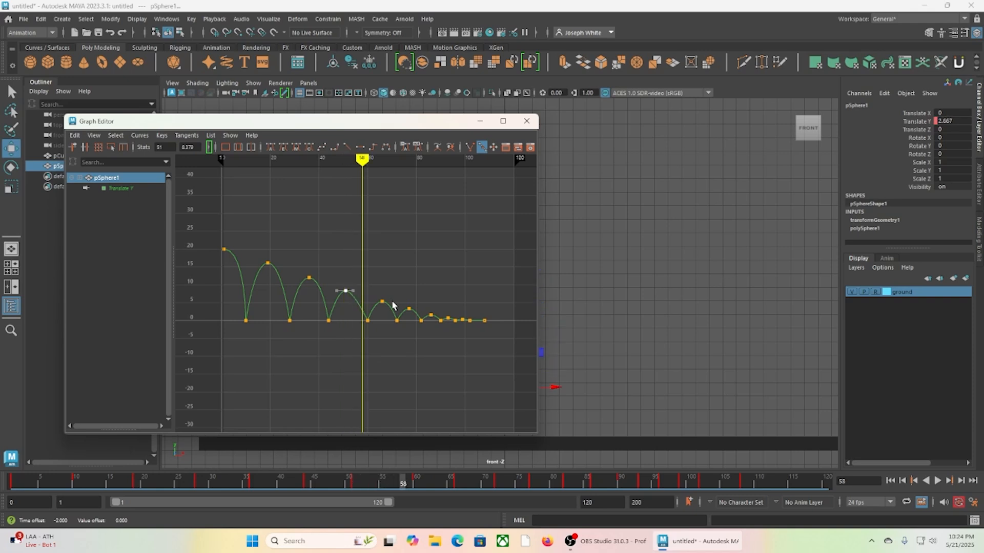
{"action": "left_click_drag", "start_coordinate": [497, 280], "coordinate": [363, 332]}
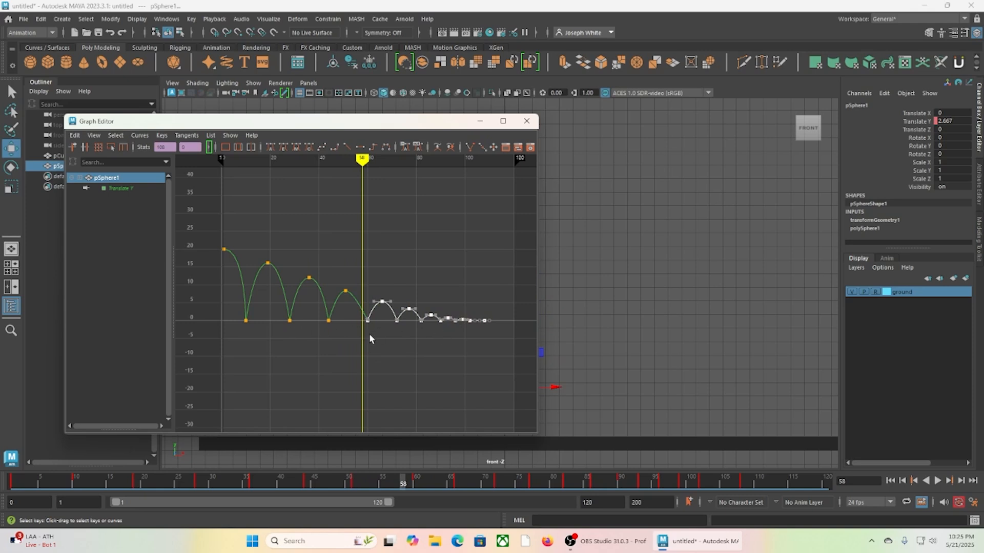
{"action": "right_click_drag", "start_coordinate": [370, 333], "coordinate": [415, 392], "text": "alt"}
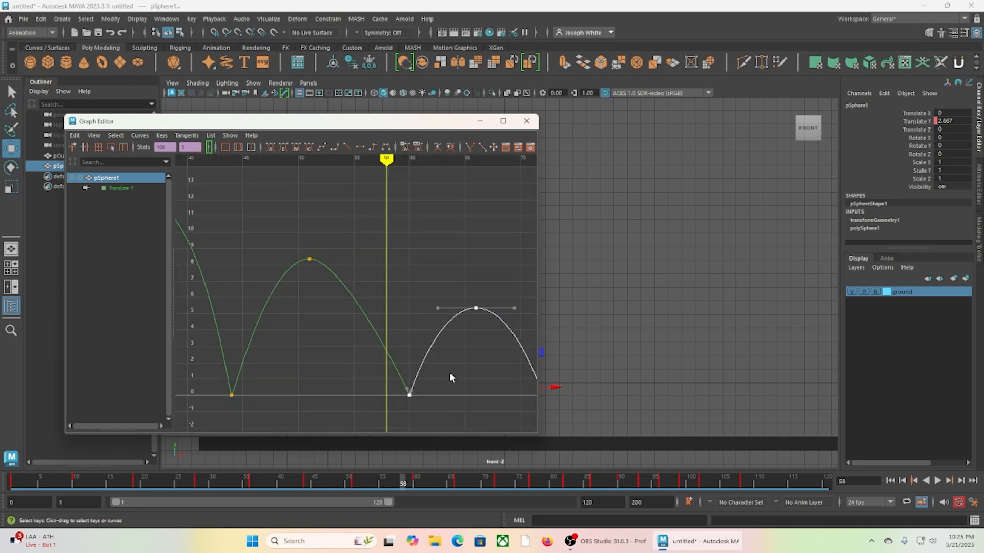
{"action": "middle_click_drag", "start_coordinate": [450, 373], "coordinate": [384, 292], "text": "alt"}
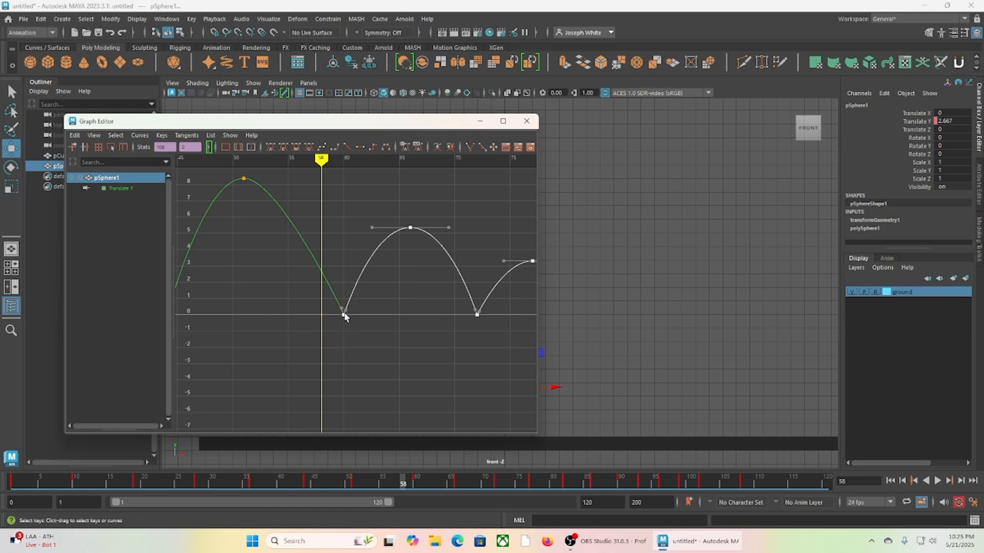
{"action": "middle_click_drag", "start_coordinate": [343, 316], "coordinate": [321, 314], "text": "shift"}
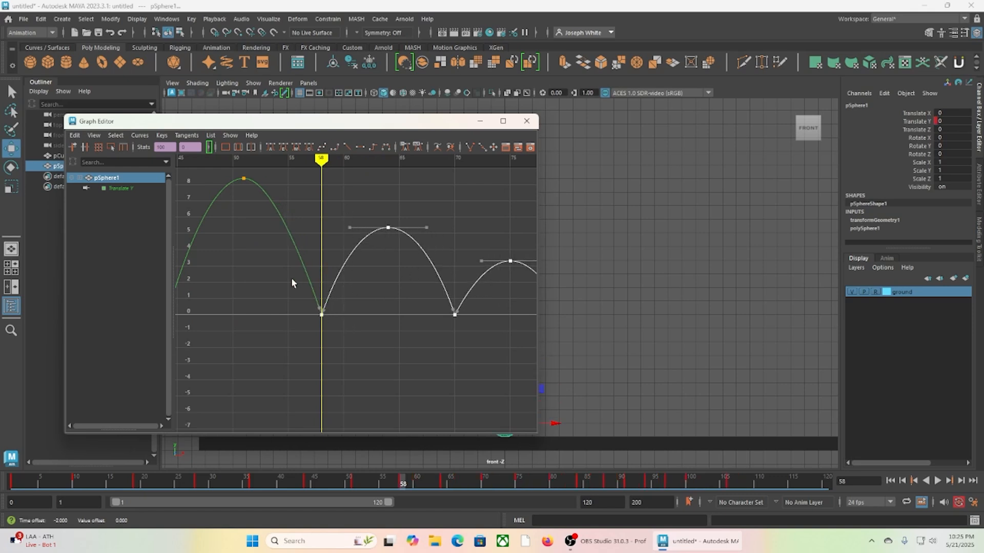
Frame the sphere's whole Translate Y curve in the Graph Editor to examine how the bounces decay.
{"action": "middle_click_drag", "start_coordinate": [292, 277], "coordinate": [380, 278], "text": "alt"}
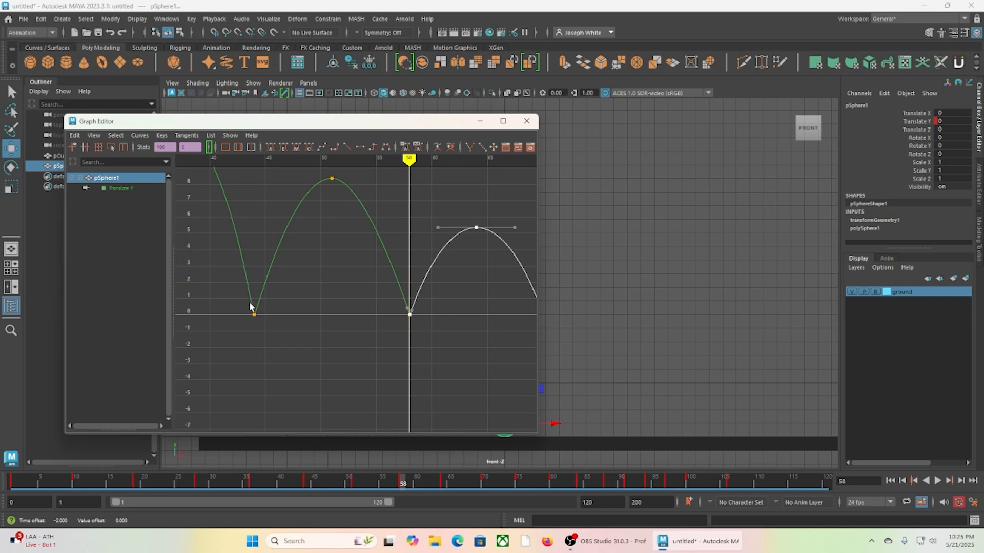
{"action": "left_click_drag", "start_coordinate": [236, 303], "coordinate": [270, 323]}
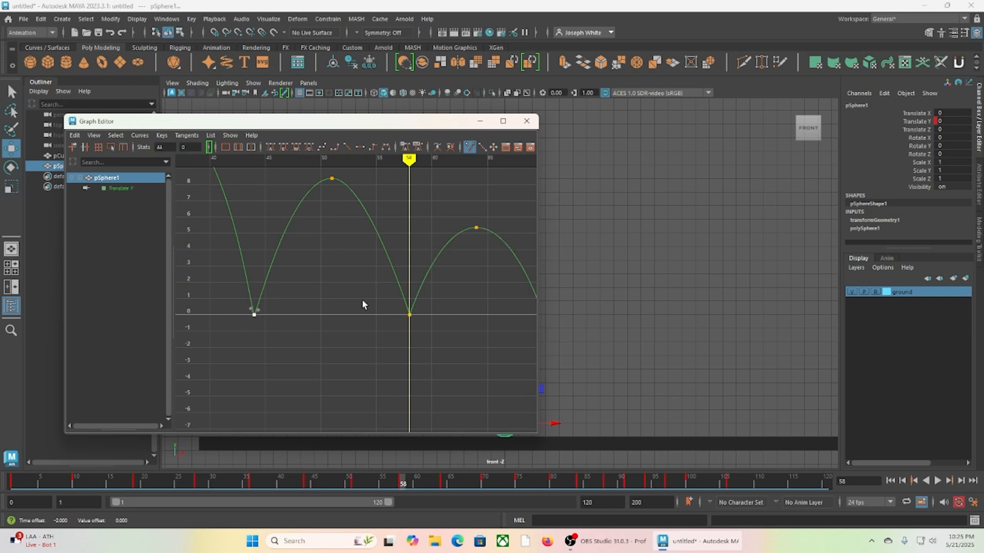
{"action": "right_click_drag", "start_coordinate": [362, 299], "coordinate": [275, 268], "text": "alt"}
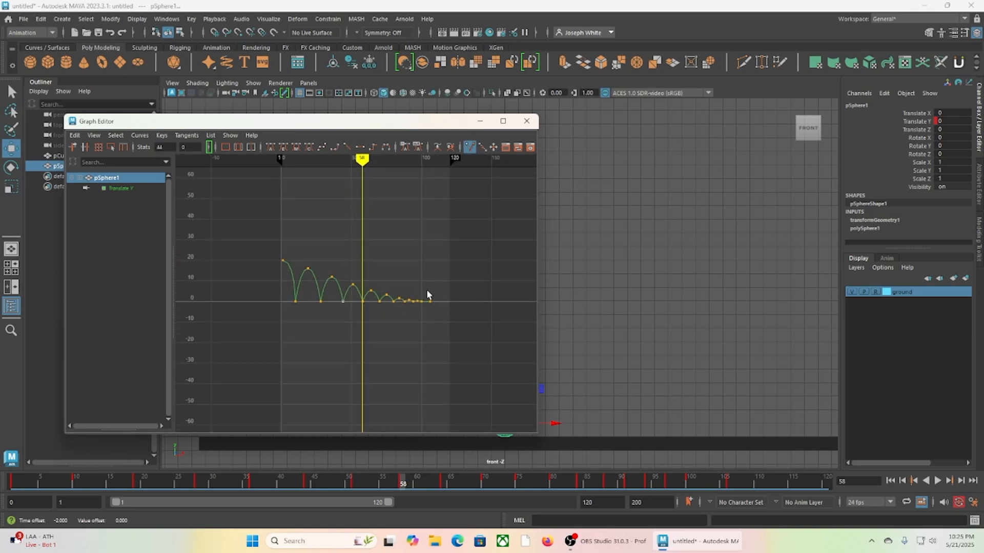
{"action": "left_click_drag", "start_coordinate": [257, 232], "coordinate": [459, 343]}
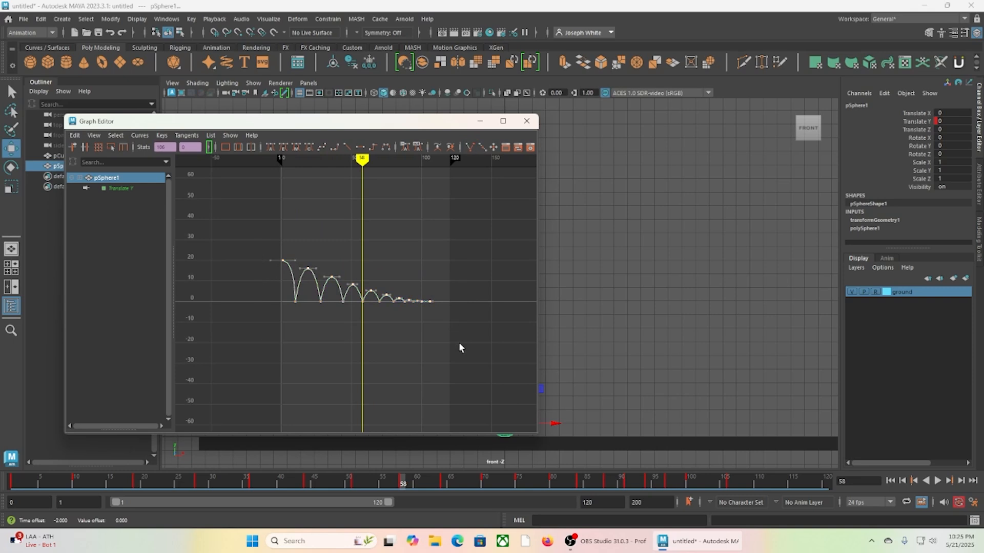
{"action": "key", "text": "f"}
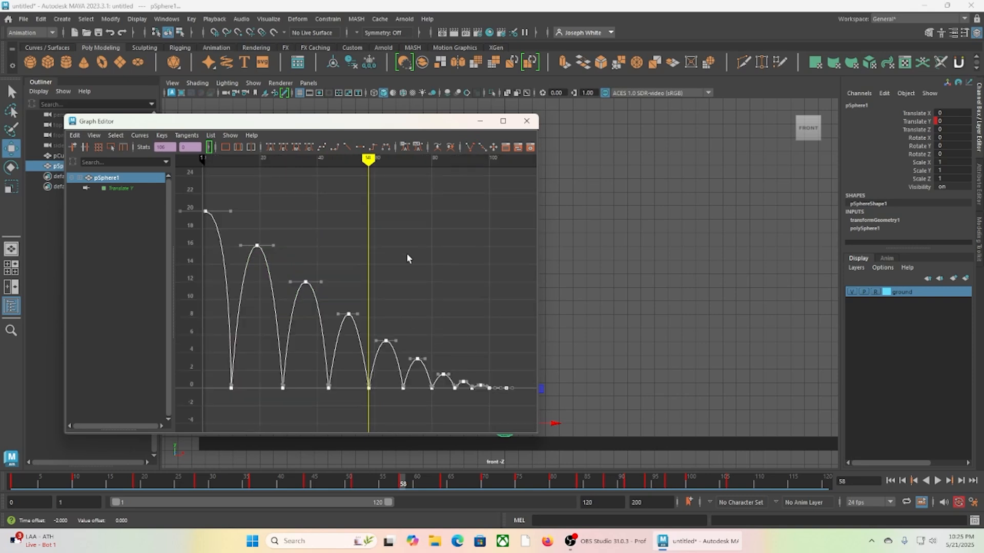
{"action": "left_click", "coordinate": [392, 324]}
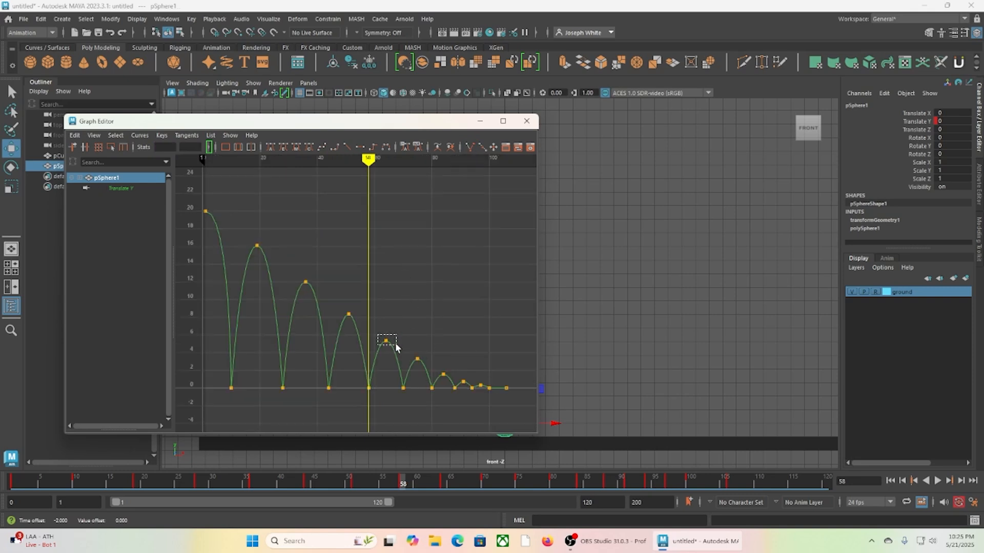
{"action": "left_click_drag", "start_coordinate": [395, 343], "coordinate": [394, 343]}
Minimize the Graph Editor and play the animation from the first frame to review the retimed bounces.
{"action": "left_click", "coordinate": [480, 121]}
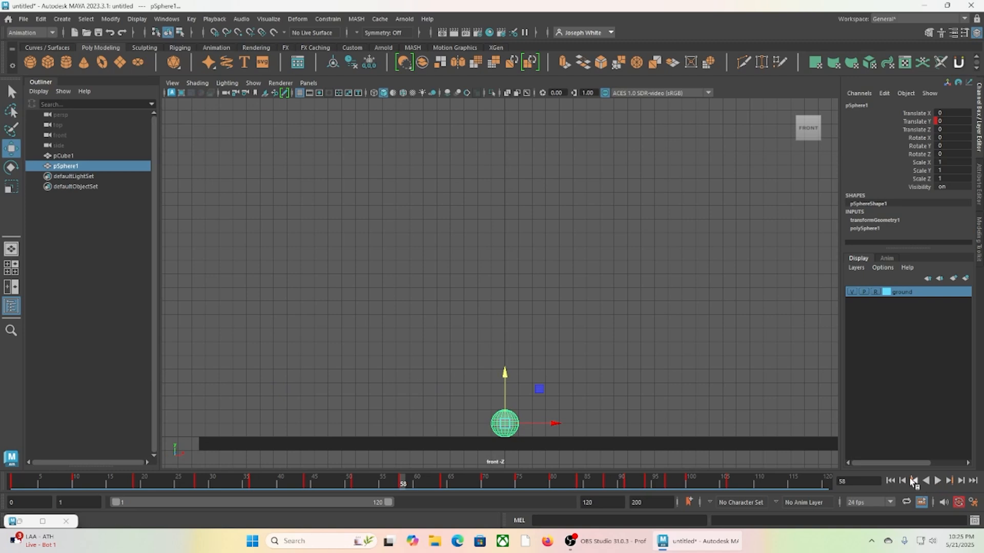
{"action": "left_click", "coordinate": [890, 480]}
{"action": "left_click", "coordinate": [937, 481]}
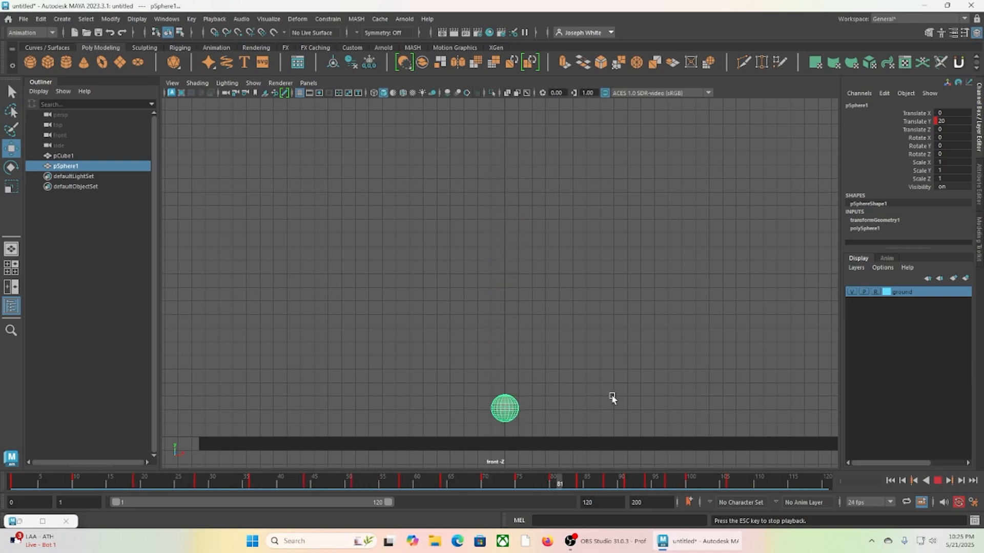
{"action": "left_click", "coordinate": [937, 482]}
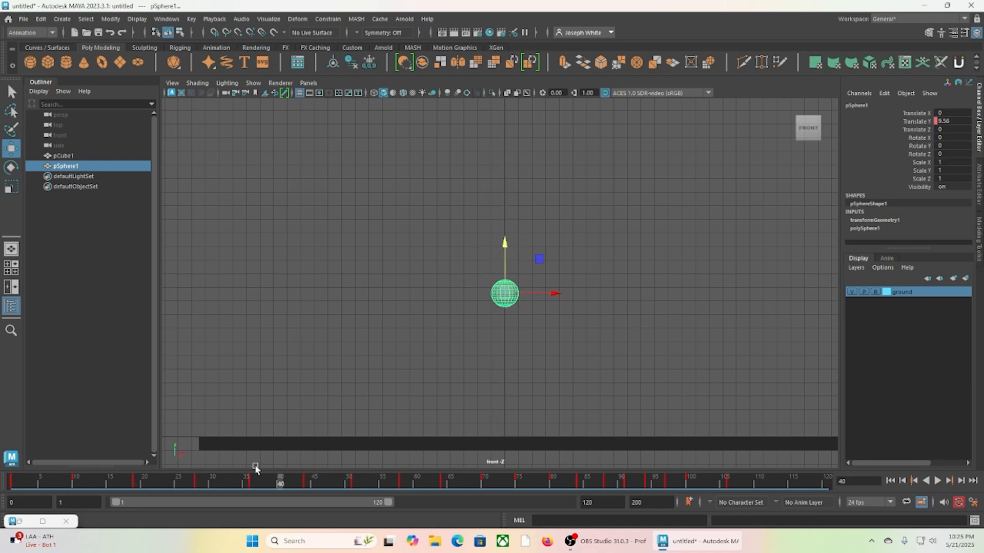
Scrub from frame 19 to frame 103 and set a key on only the sphere's Translate Y channel there.
{"action": "left_click", "coordinate": [133, 484]}
{"action": "left_click_drag", "start_coordinate": [133, 483], "coordinate": [690, 490]}
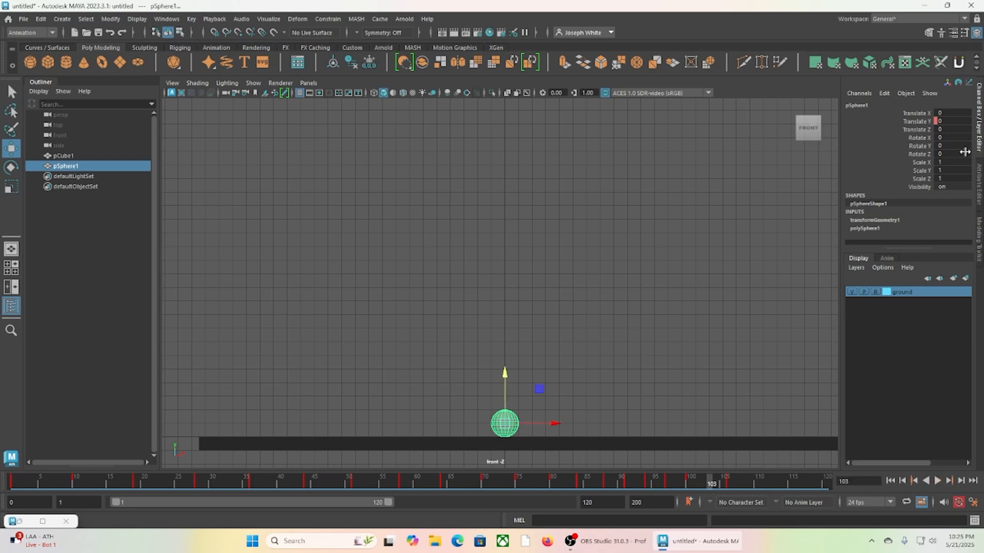
{"action": "left_click", "coordinate": [920, 123]}
{"action": "right_click", "coordinate": [920, 127]}
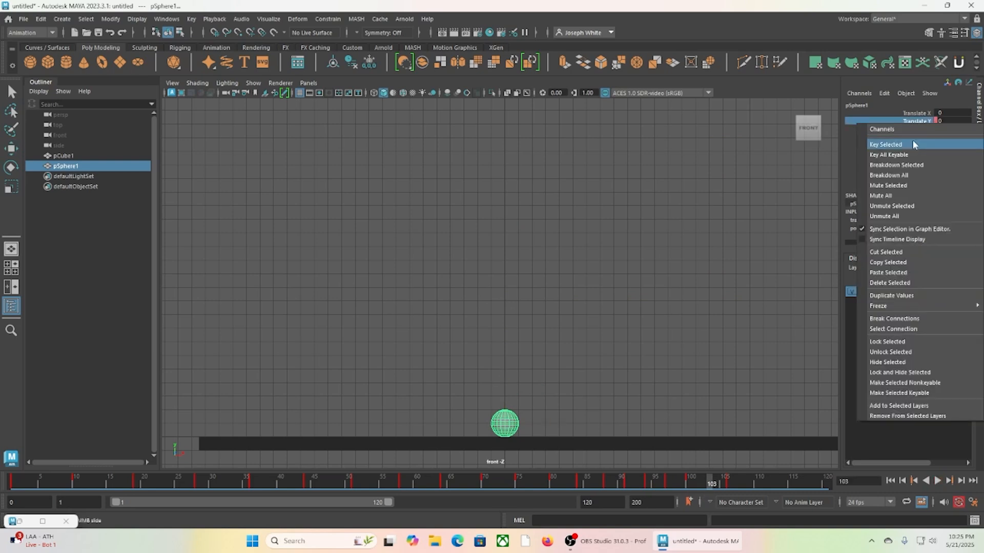
{"action": "left_click", "coordinate": [912, 139]}
Return to frame 1 and move the sphere along negative X in the front view to about -25.64.
{"action": "mouse_move", "coordinate": [707, 484]}
{"action": "left_mouse_down"}
{"action": "mouse_move", "coordinate": [689, 484]}
{"action": "mouse_move", "coordinate": [733, 486]}
{"action": "mouse_move", "coordinate": [13, 486]}
{"action": "left_mouse_up"}
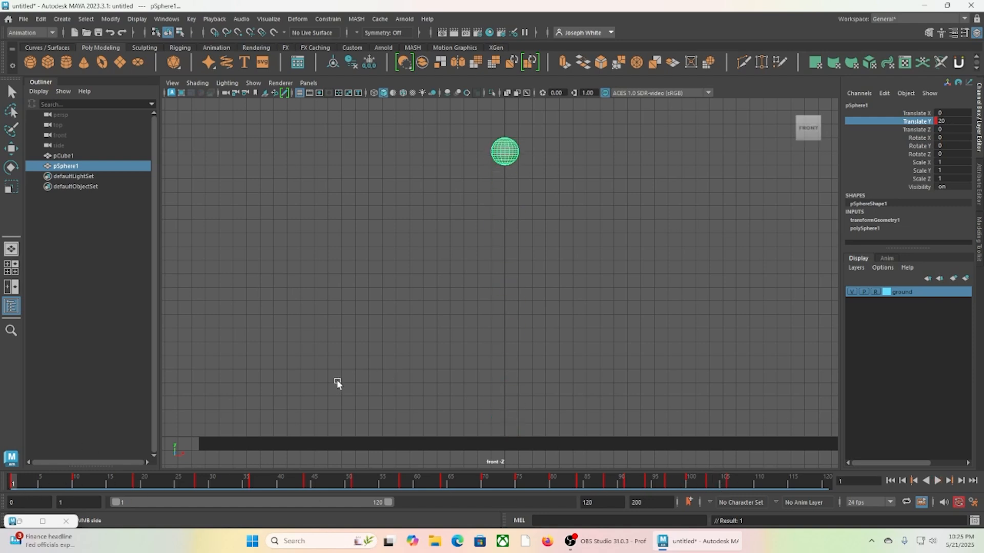
{"action": "key", "text": "space"}
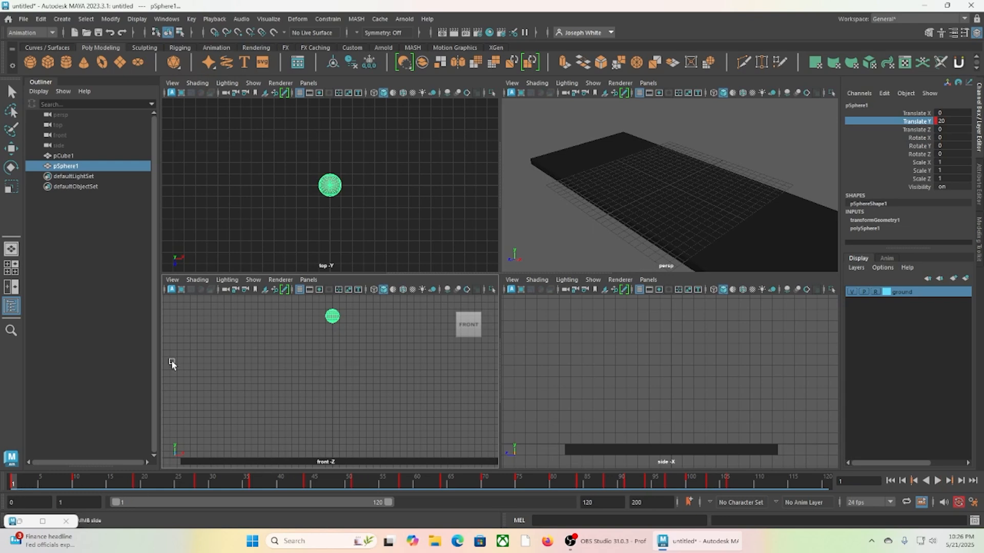
{"action": "key", "text": "space"}
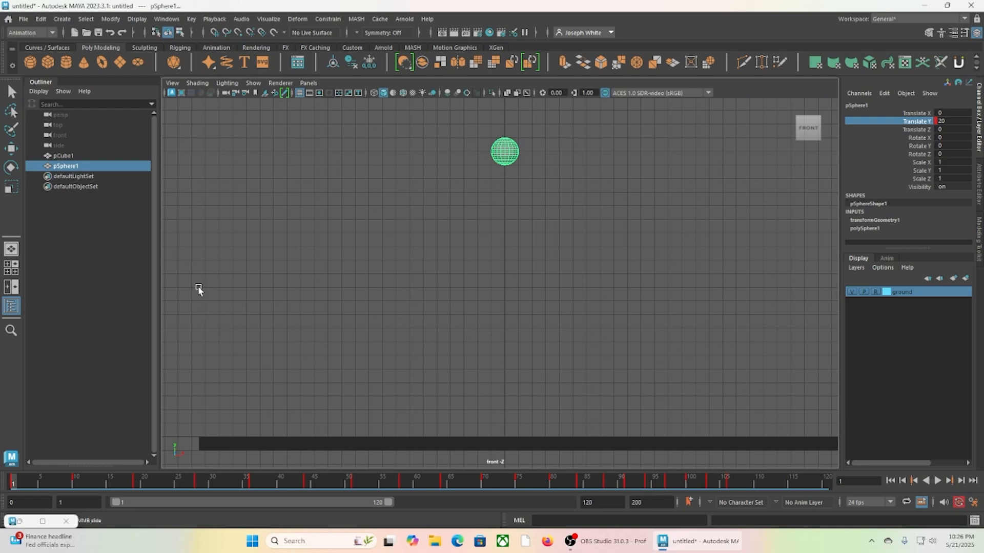
{"action": "right_click_drag", "start_coordinate": [573, 364], "coordinate": [415, 336], "text": "alt"}
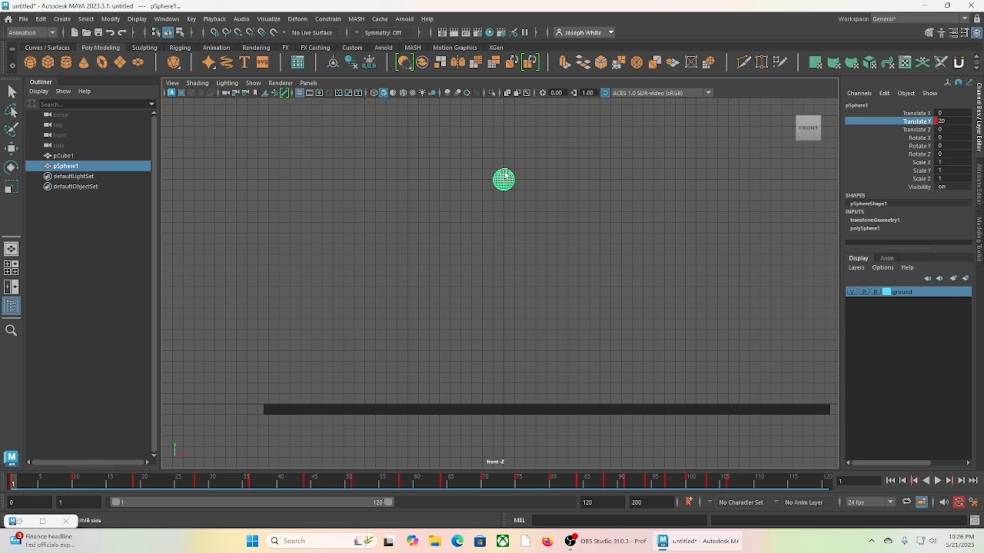
{"action": "key", "text": "w"}
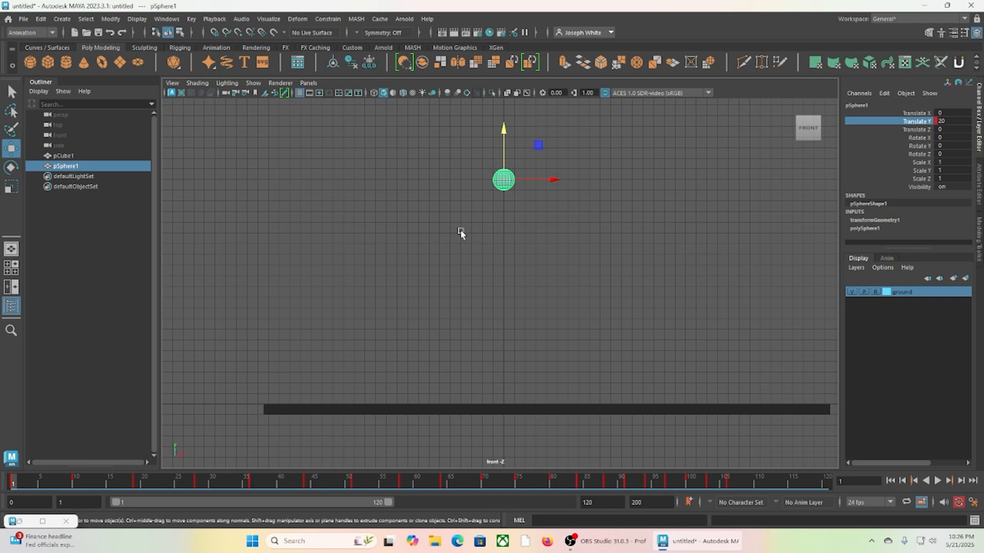
{"action": "left_click_drag", "start_coordinate": [550, 181], "coordinate": [277, 183]}
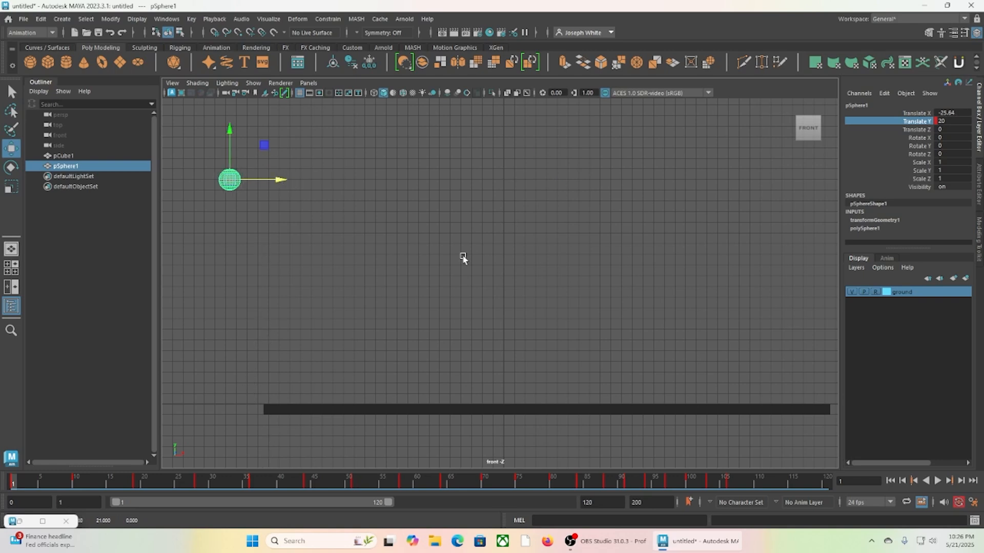
Set a key on only the sphere's Translate X channel at frame 1.
{"action": "left_click", "coordinate": [916, 115]}
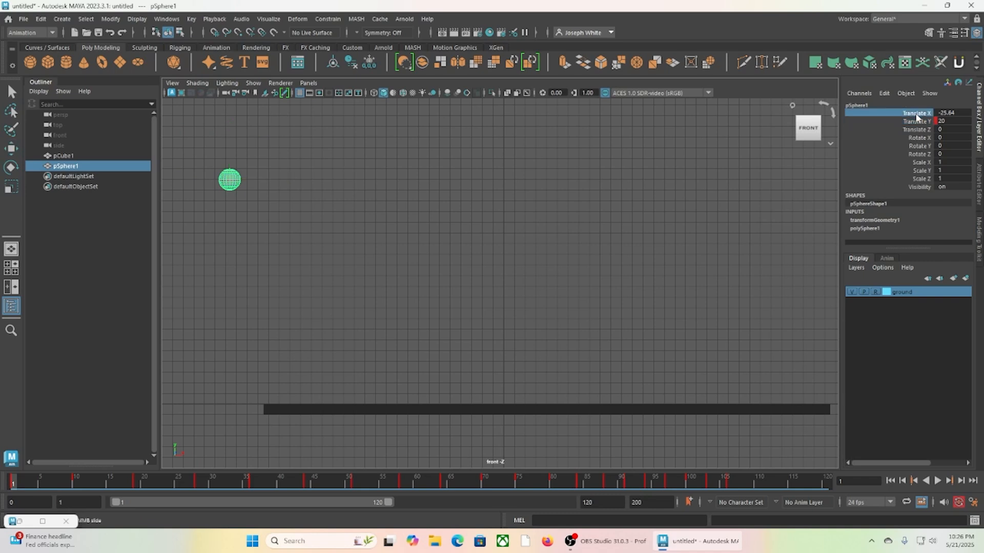
{"action": "right_click", "coordinate": [916, 117]}
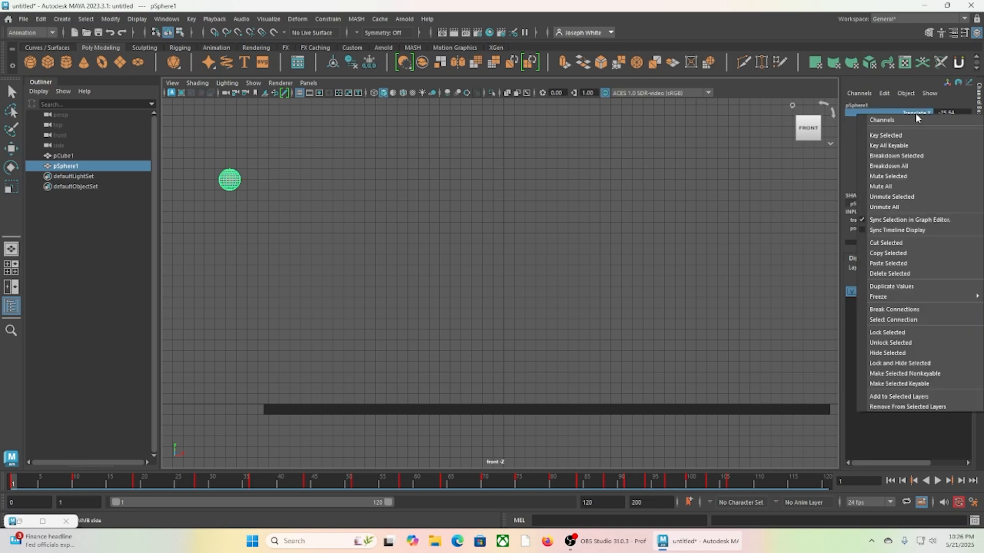
{"action": "left_click", "coordinate": [878, 134]}
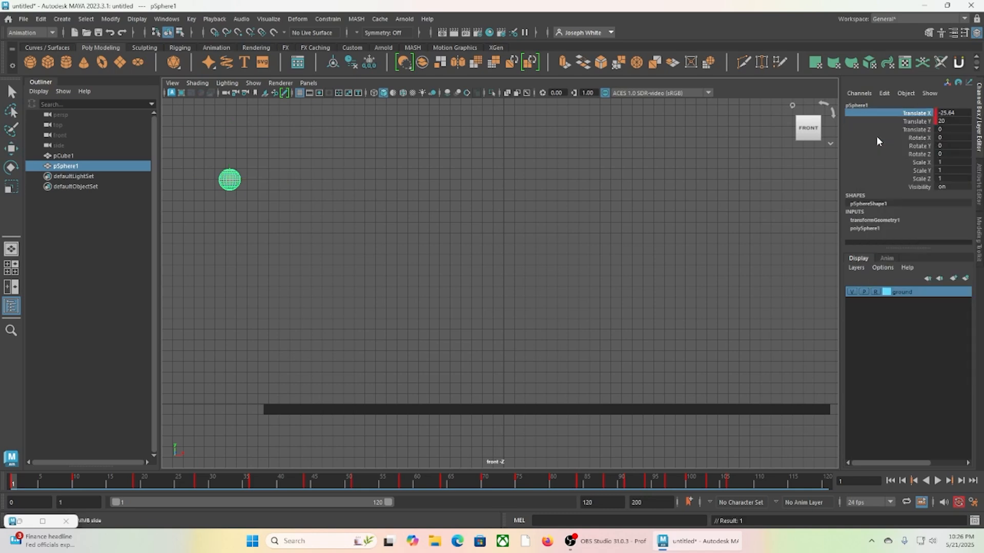
Advance the current time to frame 110 and reselect the sphere with the Move tool active.
{"action": "left_click", "coordinate": [727, 481]}
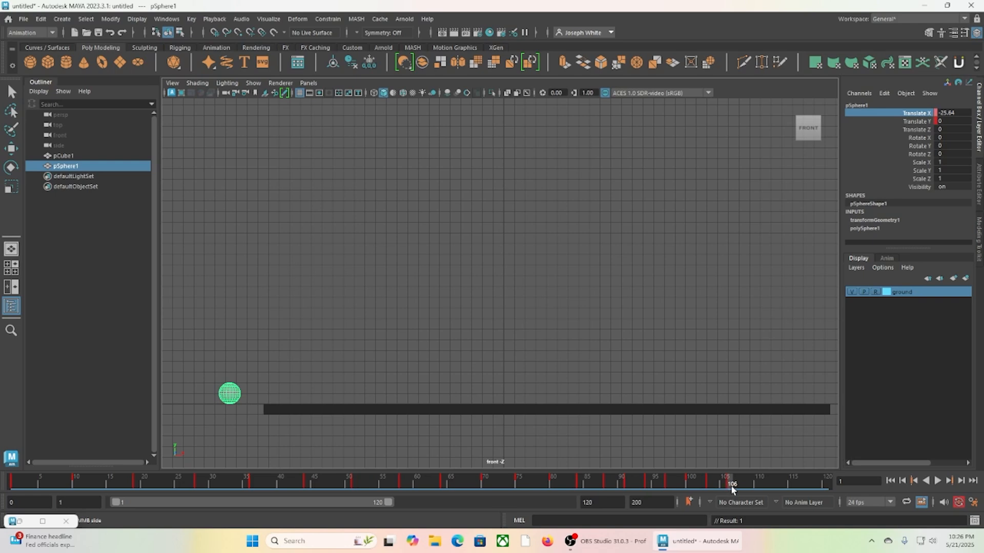
{"action": "key", "text": "alt+v"}
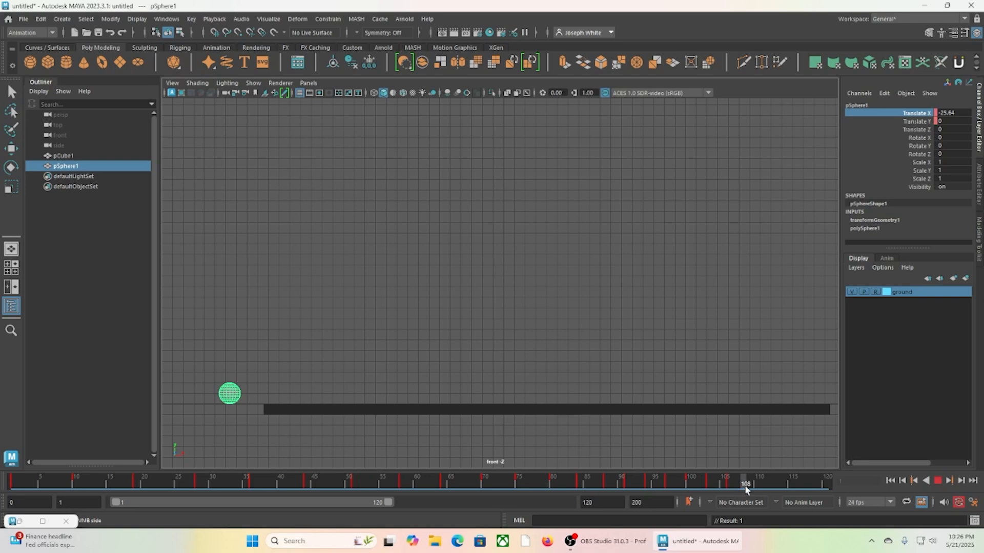
{"action": "left_click", "coordinate": [758, 485]}
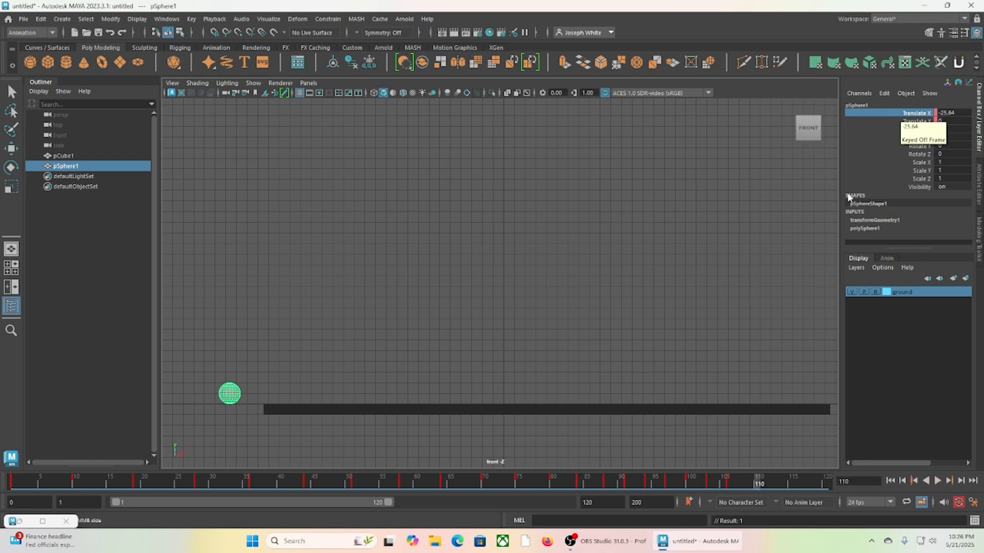
{"action": "middle_click_drag", "start_coordinate": [219, 386], "coordinate": [221, 385]}
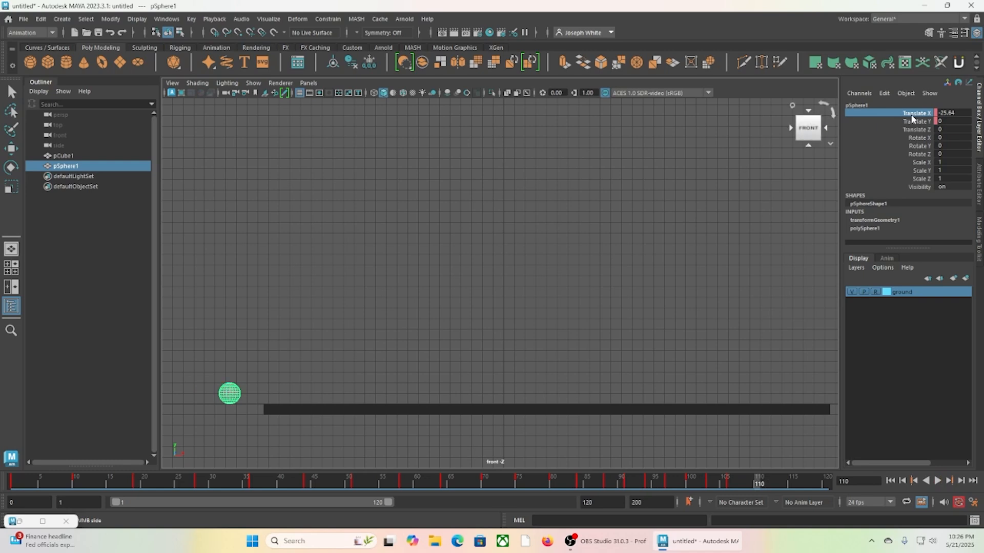
{"action": "mouse_move", "coordinate": [503, 384]}
{"action": "right_mouse_down", "text": "alt"}
{"action": "mouse_move", "coordinate": [516, 332]}
{"action": "mouse_move", "coordinate": [508, 378]}
{"action": "right_mouse_up", "text": "alt"}
{"action": "mouse_move", "coordinate": [507, 375]}
{"action": "middle_mouse_down", "text": "alt"}
{"action": "mouse_move", "coordinate": [549, 378]}
{"action": "mouse_move", "coordinate": [446, 381]}
{"action": "mouse_move", "coordinate": [553, 366]}
{"action": "mouse_move", "coordinate": [510, 369]}
{"action": "middle_mouse_up", "text": "alt"}
{"action": "right_click", "coordinate": [511, 371]}
{"action": "left_click", "coordinate": [512, 367]}
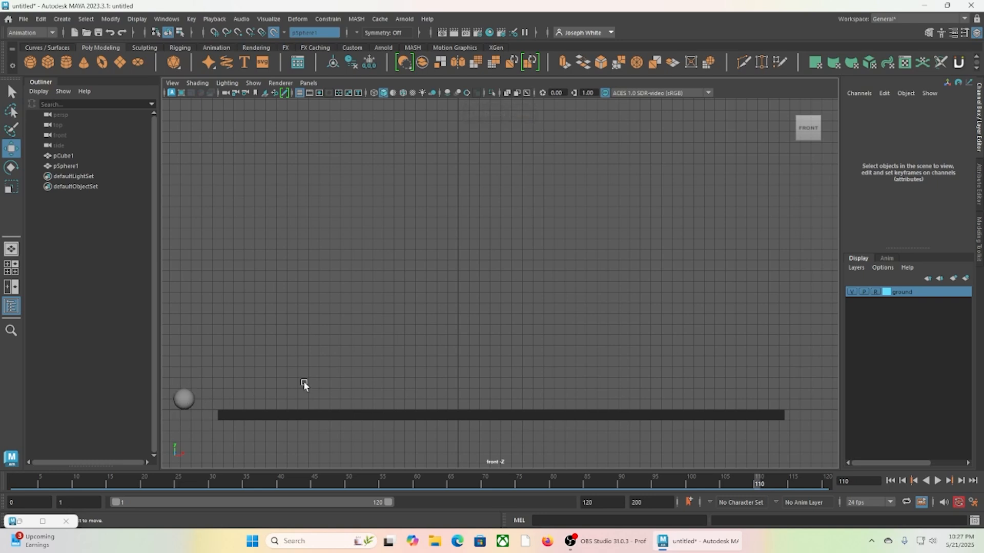
{"action": "right_click_drag", "start_coordinate": [304, 383], "coordinate": [235, 363], "text": "alt"}
{"action": "left_click_drag", "start_coordinate": [209, 366], "coordinate": [229, 412]}
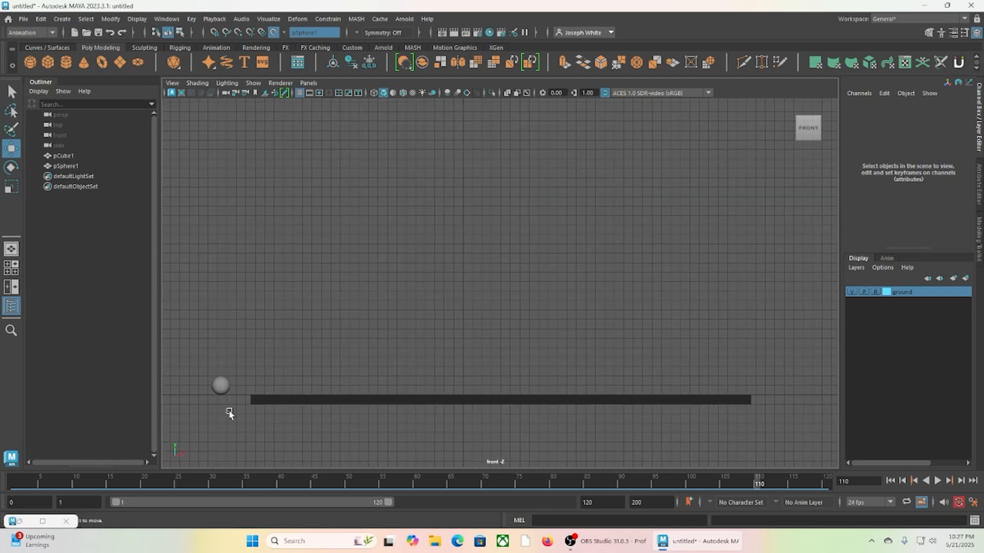
{"action": "left_click", "coordinate": [61, 167]}
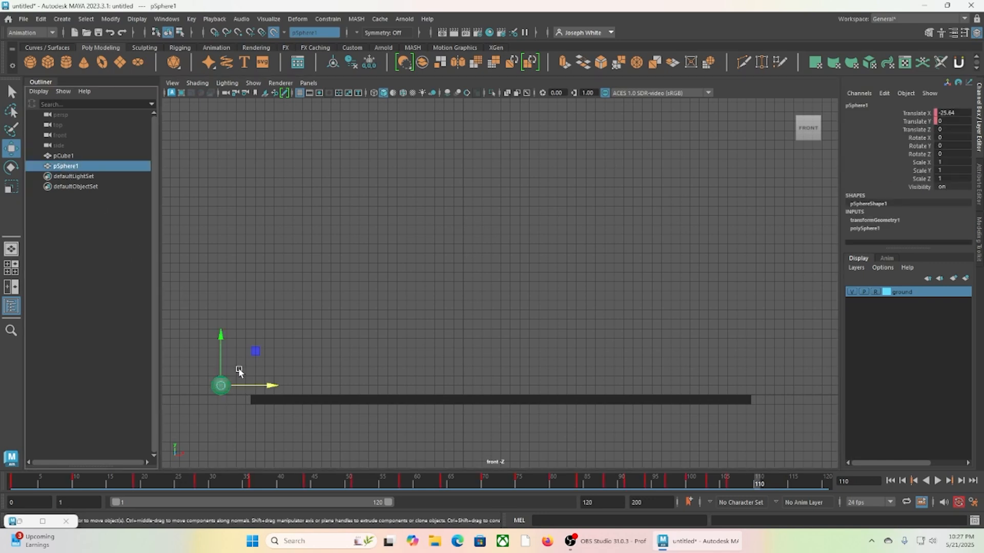
Move the sphere along positive X to about 29.45, near the far end of the ground, at frame 110.
{"action": "right_click_drag", "start_coordinate": [253, 345], "coordinate": [367, 313], "text": "alt"}
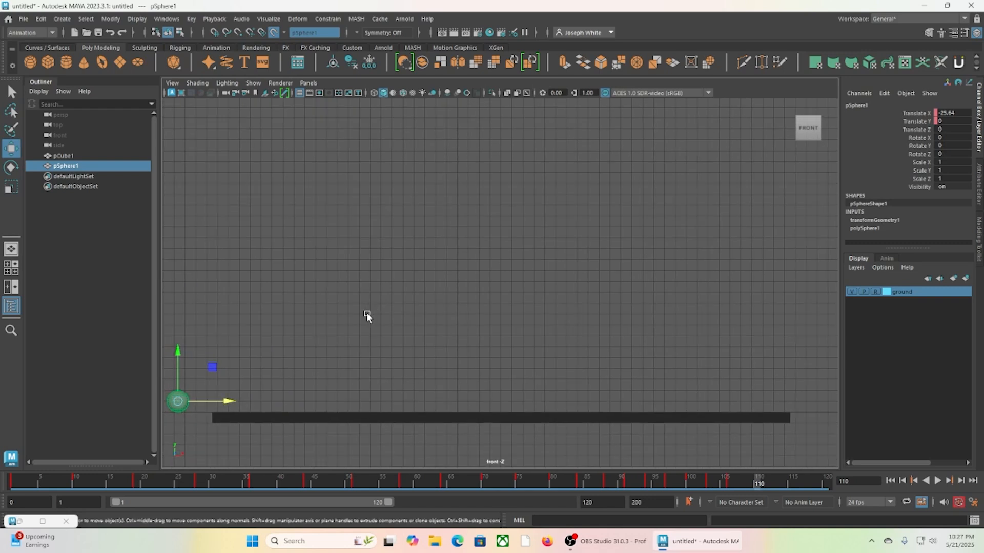
{"action": "middle_click_drag", "start_coordinate": [367, 312], "coordinate": [444, 295], "text": "alt"}
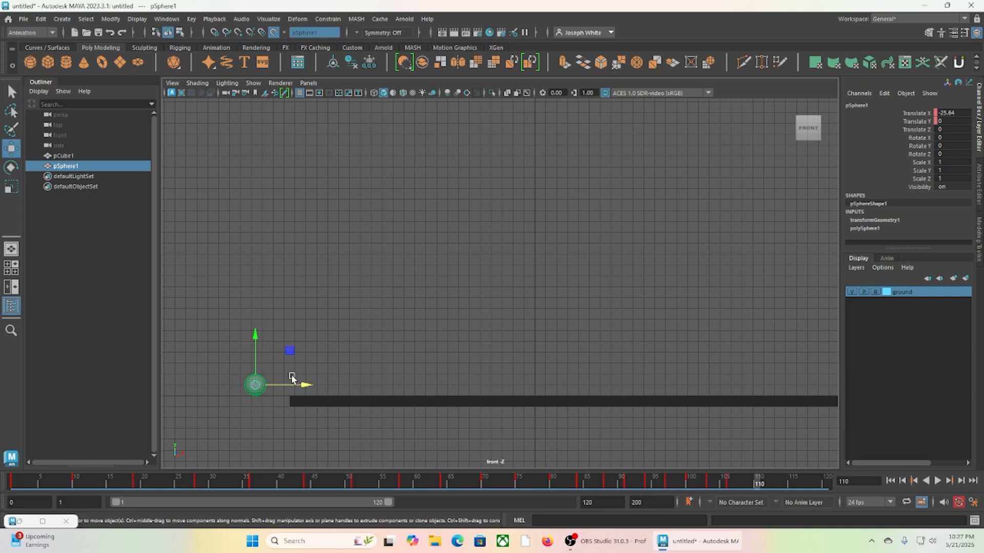
{"action": "key", "text": "s"}
{"action": "key", "text": "ctrl+z"}
{"action": "left_click_drag", "start_coordinate": [280, 385], "coordinate": [725, 389]}
{"action": "middle_click_drag", "start_coordinate": [758, 447], "coordinate": [574, 447], "text": "alt"}
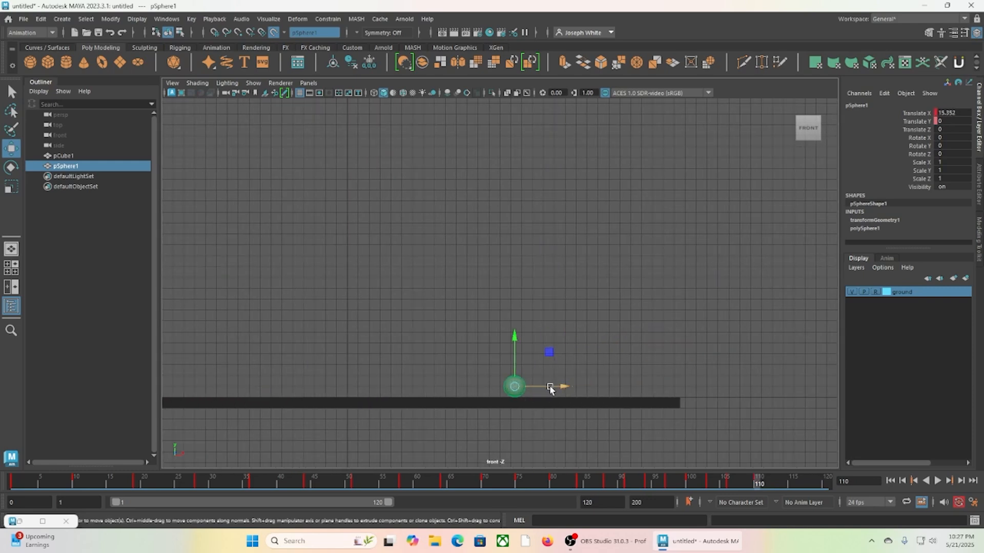
{"action": "left_click_drag", "start_coordinate": [549, 389], "coordinate": [705, 386]}
{"action": "right_click_drag", "start_coordinate": [533, 374], "coordinate": [403, 345], "text": "alt"}
{"action": "middle_click_drag", "start_coordinate": [402, 345], "coordinate": [473, 348], "text": "alt"}
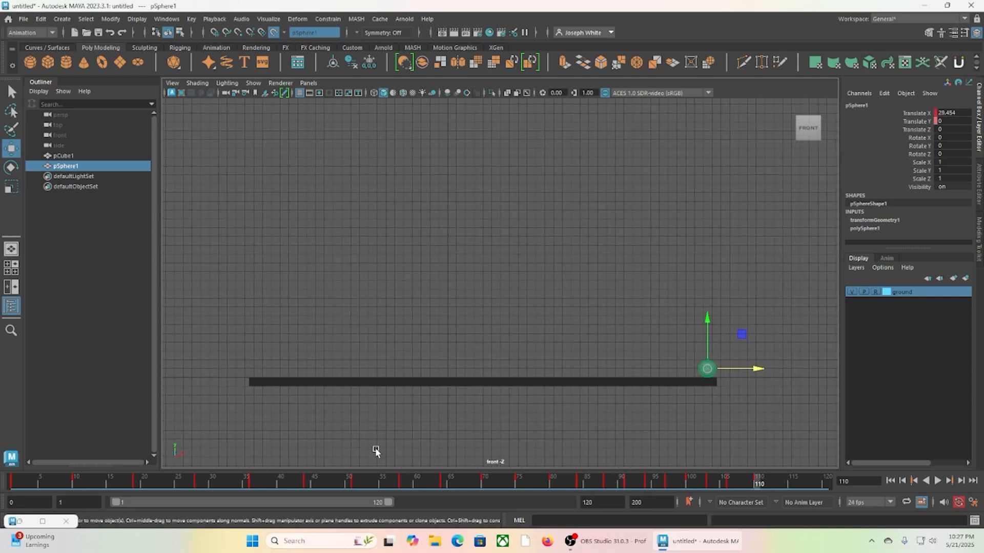
Return to frame 1 and play the animation to review the bounces travelling across the ground.
{"action": "left_click_drag", "start_coordinate": [226, 484], "coordinate": [10, 483]}
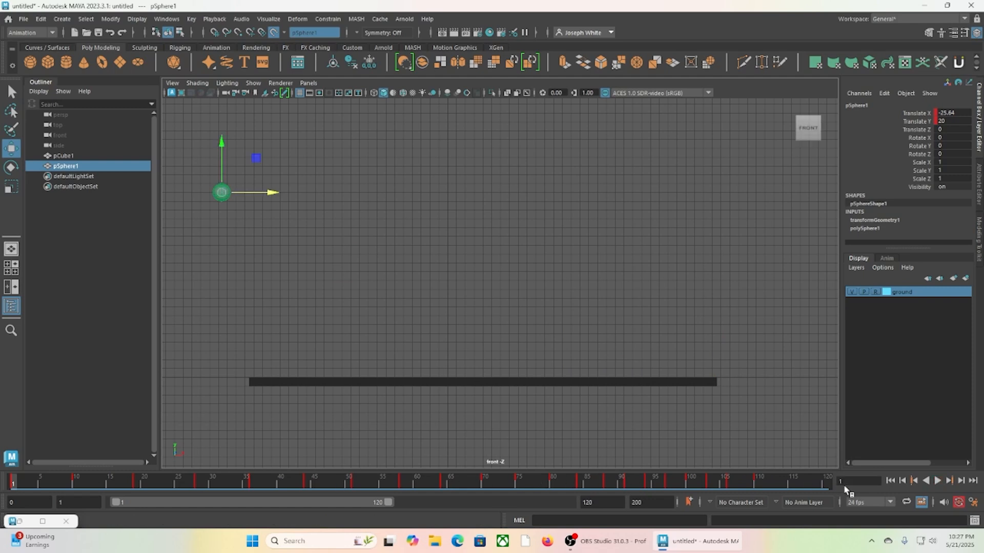
{"action": "left_click", "coordinate": [937, 481]}
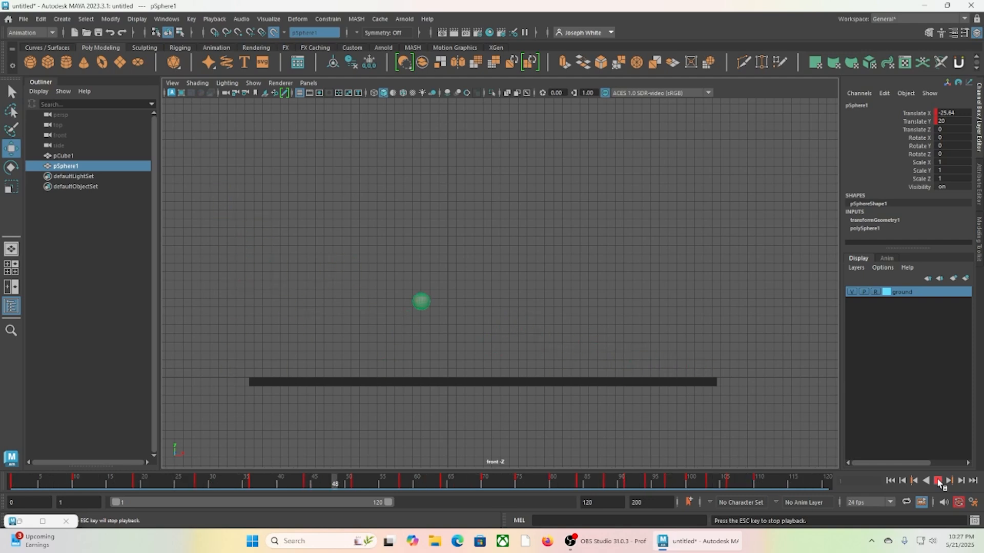
{"action": "left_click", "coordinate": [937, 481]}
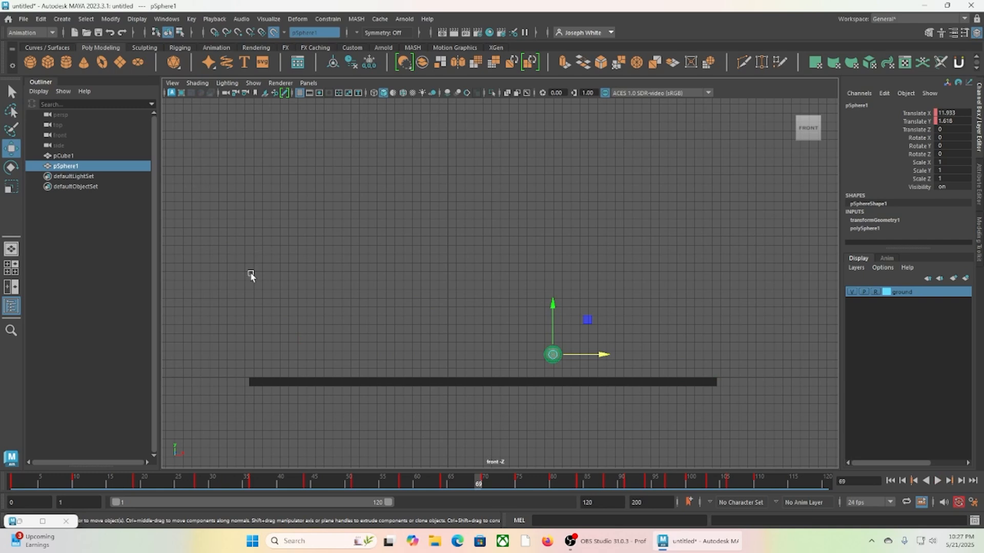
In the Graph Editor, make the first Translate X key's tangent linear and steepen its outgoing handle for a faster start.
{"action": "left_click", "coordinate": [582, 354]}
{"action": "key", "text": "w"}
{"action": "left_click", "coordinate": [43, 522]}
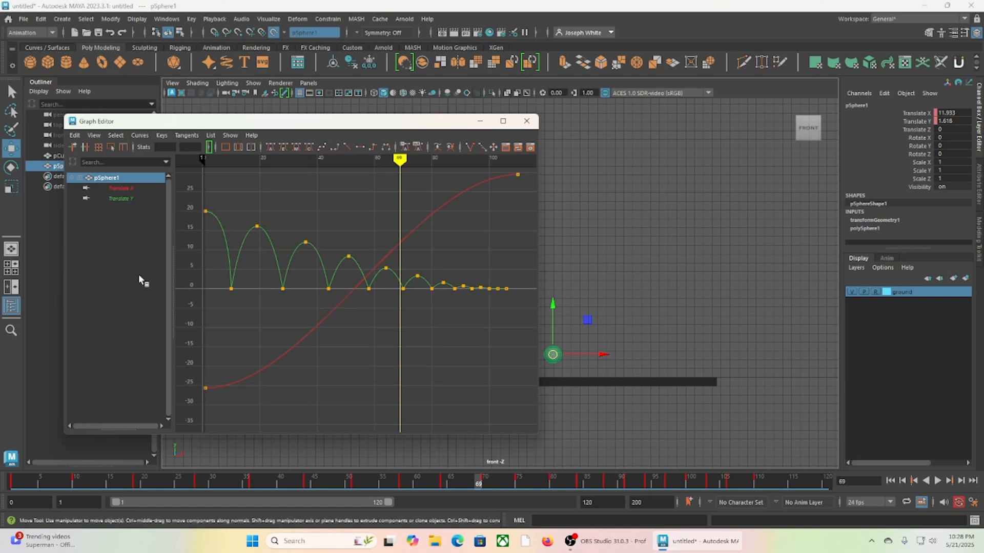
{"action": "left_click", "coordinate": [120, 188]}
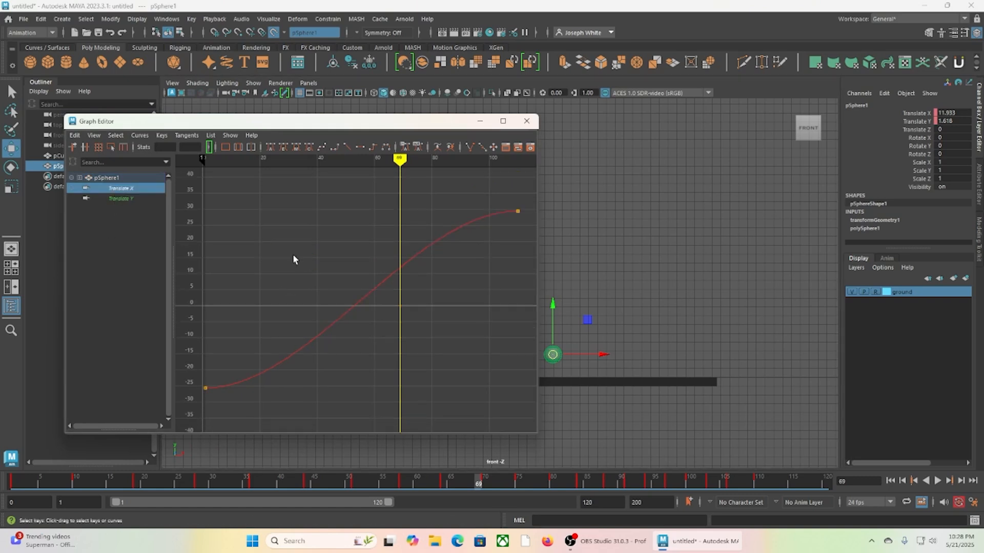
{"action": "scroll", "coordinate": [293, 254], "scroll_direction": "down", "scroll_amount": 2}
{"action": "left_click_drag", "start_coordinate": [229, 351], "coordinate": [298, 387]}
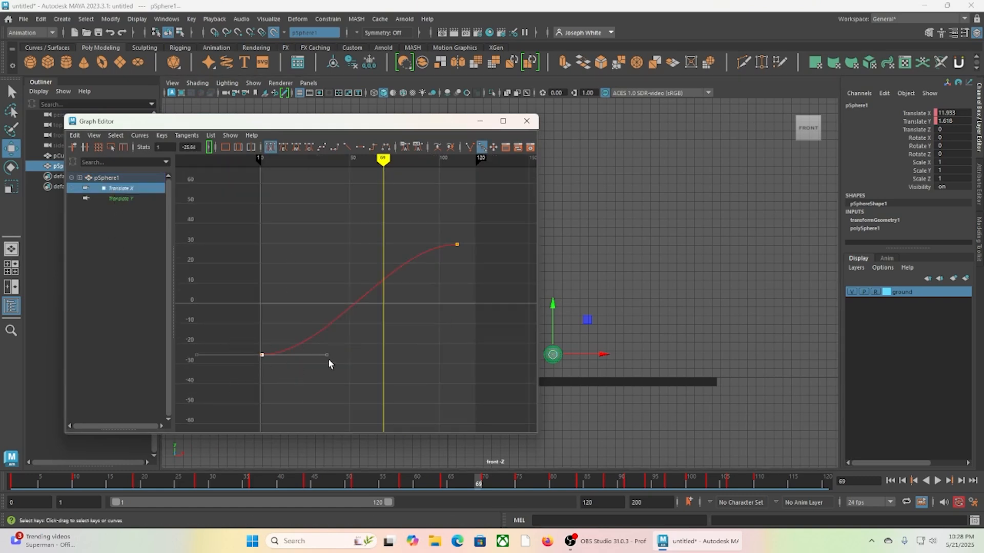
{"action": "left_click", "coordinate": [346, 149]}
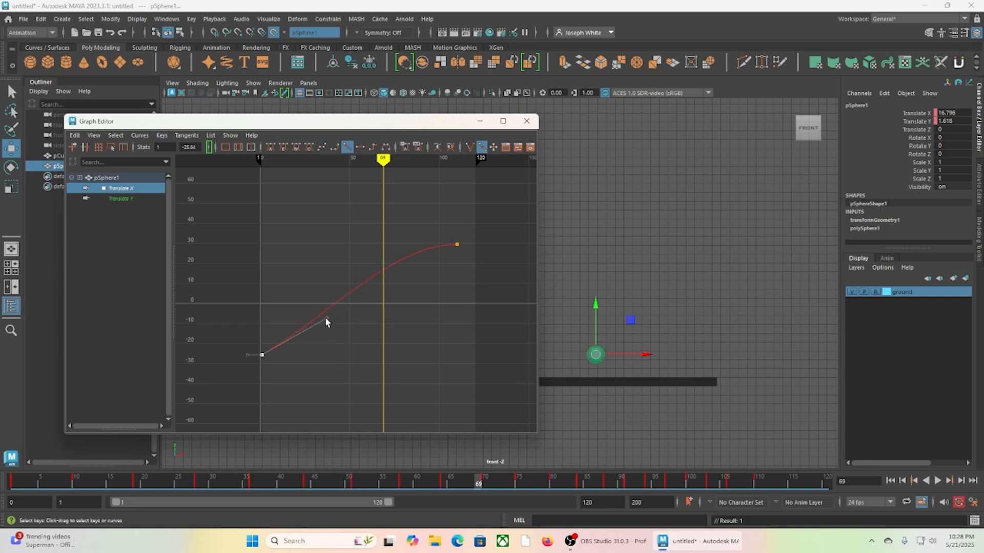
{"action": "left_click_drag", "start_coordinate": [326, 319], "coordinate": [319, 309]}
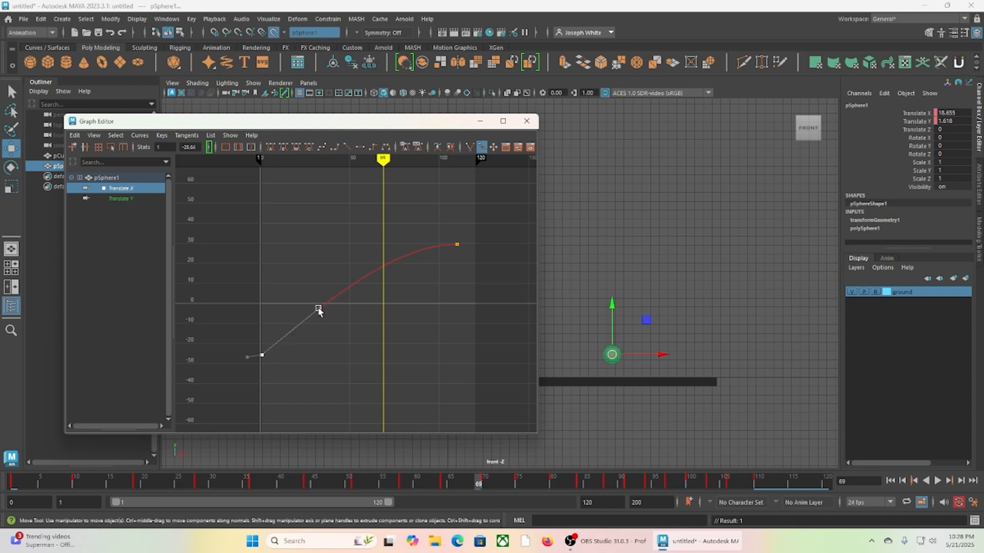
Minimize the Graph Editor and play from frame 1 to check the adjusted horizontal speed.
{"action": "left_click", "coordinate": [480, 122]}
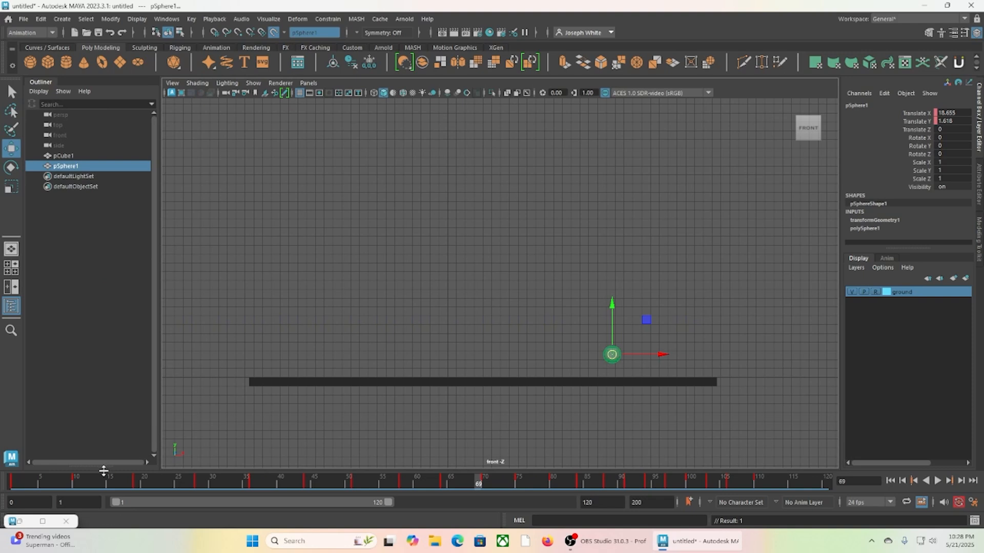
{"action": "left_click", "coordinate": [13, 482]}
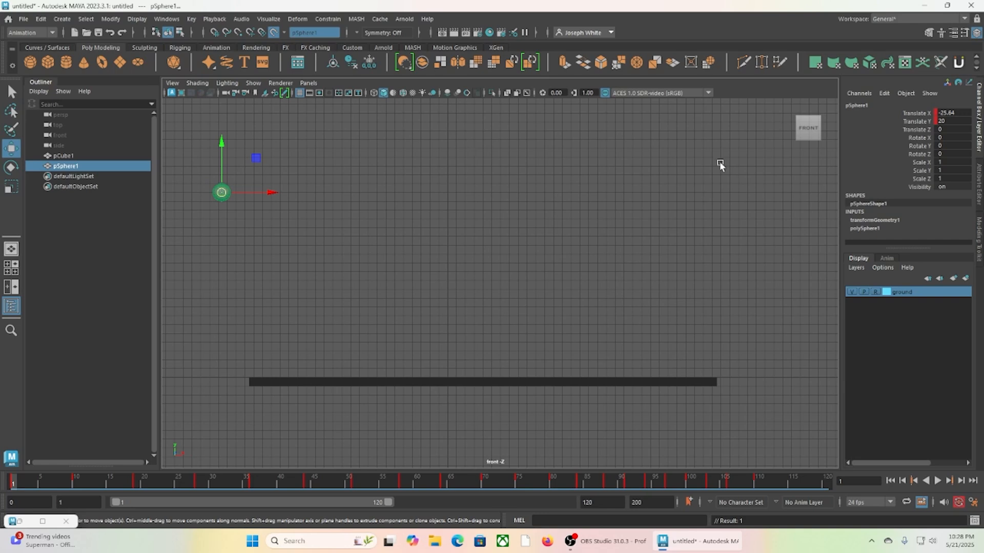
{"action": "left_click", "coordinate": [937, 481]}
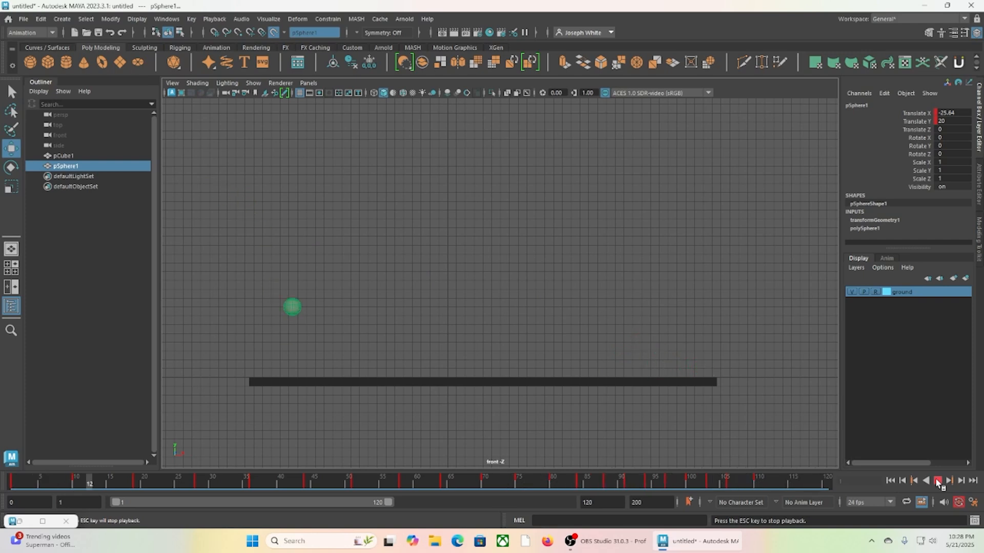
{"action": "left_click", "coordinate": [937, 482]}
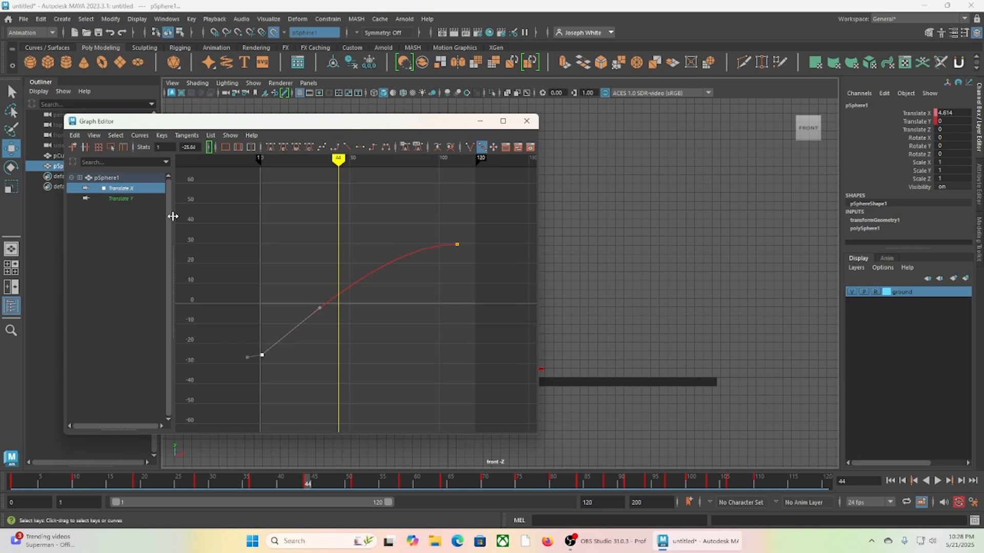
In the Graph Editor, adjust the incoming tangent handle of the Translate Y ground-contact key at frame 10 to reshape the first drop.
{"action": "left_click", "coordinate": [128, 199]}
{"action": "left_click_drag", "start_coordinate": [213, 189], "coordinate": [279, 407]}
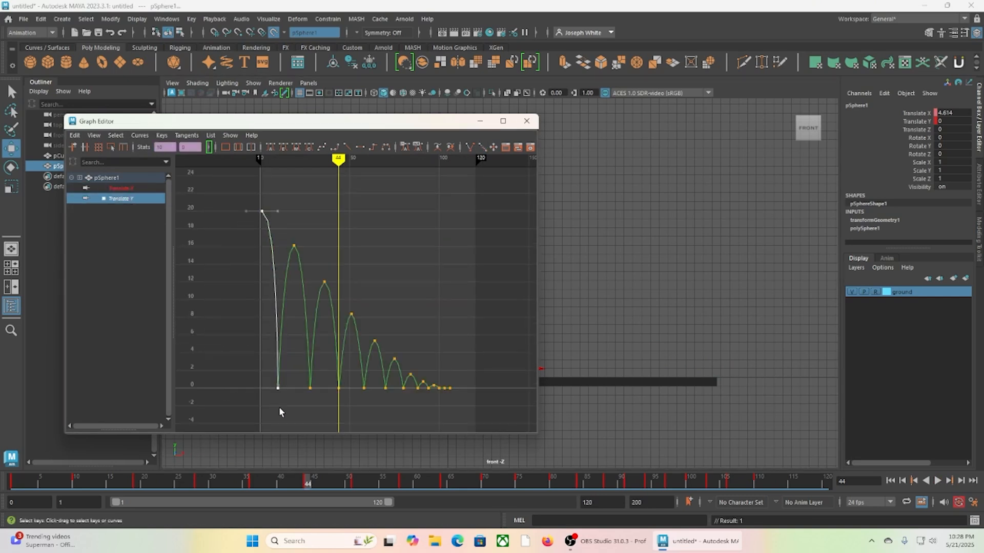
{"action": "mouse_move", "coordinate": [272, 165]}
{"action": "left_mouse_down"}
{"action": "mouse_move", "coordinate": [258, 161]}
{"action": "mouse_move", "coordinate": [288, 160]}
{"action": "mouse_move", "coordinate": [276, 159]}
{"action": "left_mouse_up"}
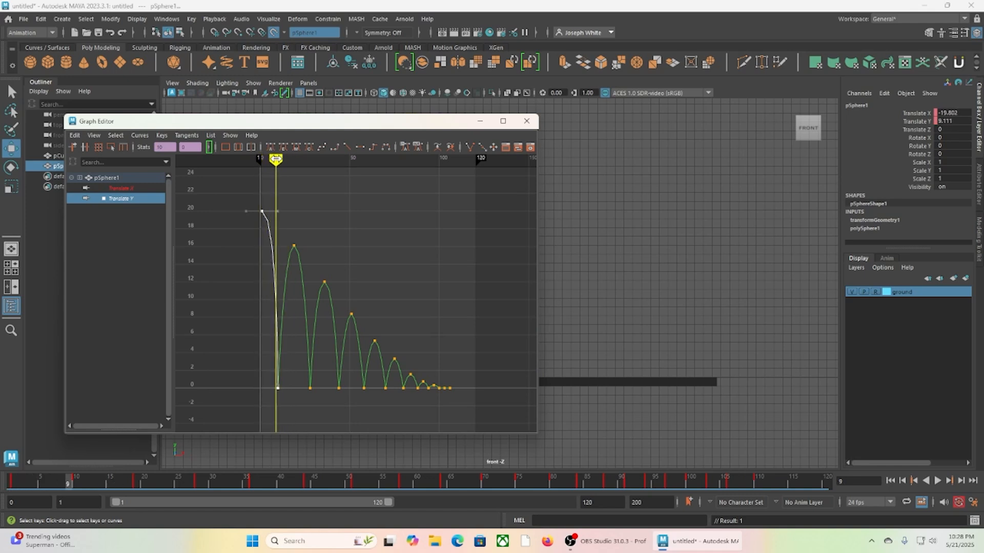
{"action": "left_click_drag", "start_coordinate": [273, 388], "coordinate": [278, 395]}
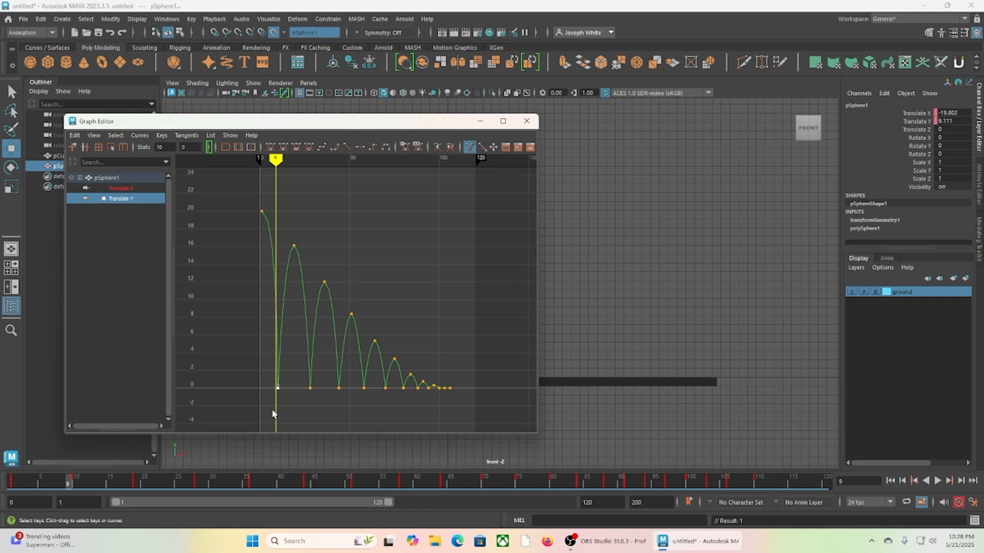
{"action": "right_click_drag", "start_coordinate": [272, 409], "coordinate": [570, 136], "text": "alt"}
{"action": "middle_click_drag", "start_coordinate": [300, 326], "coordinate": [409, 180], "text": "alt"}
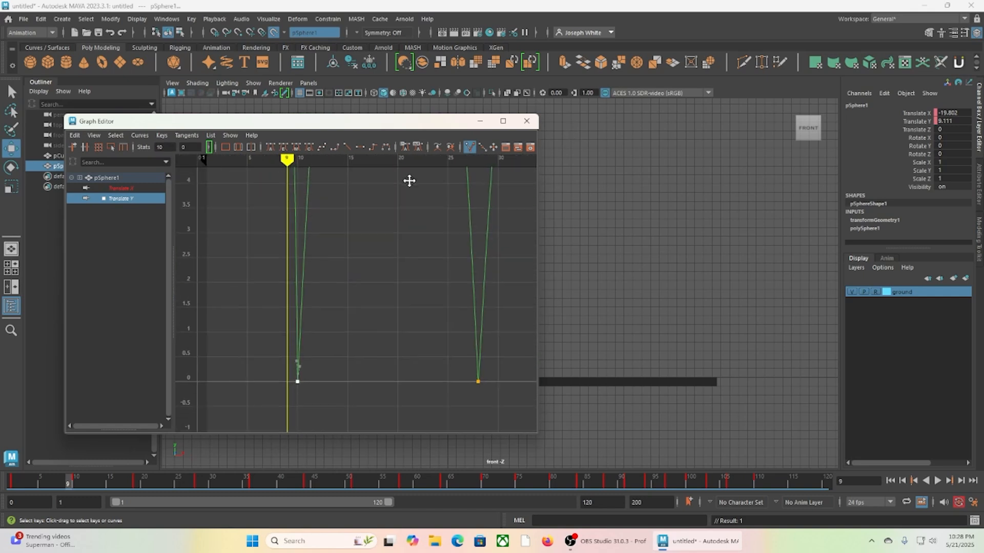
{"action": "right_click_drag", "start_coordinate": [285, 388], "coordinate": [315, 382], "text": "alt"}
{"action": "middle_click_drag", "start_coordinate": [316, 380], "coordinate": [467, 165], "text": "alt"}
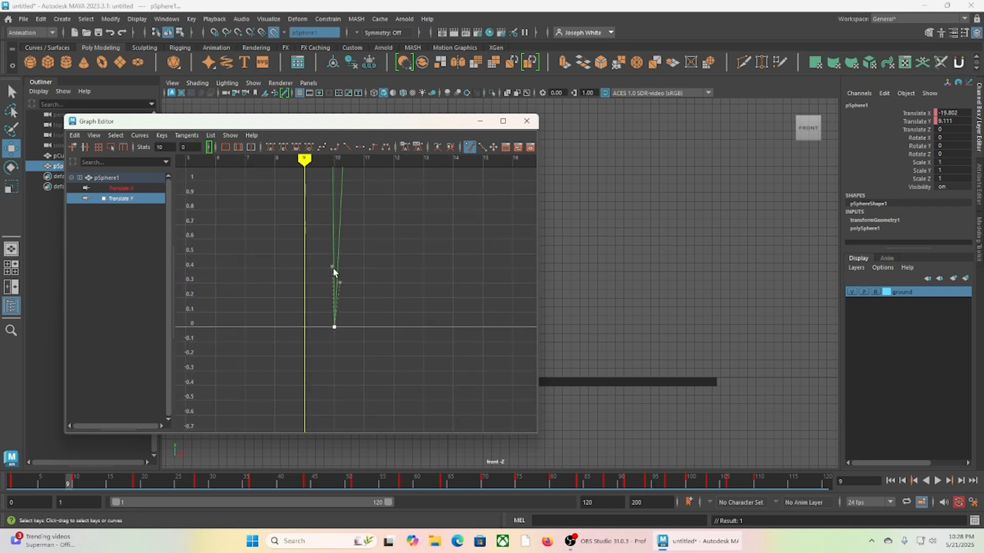
{"action": "left_click_drag", "start_coordinate": [331, 267], "coordinate": [329, 251]}
{"action": "right_click_drag", "start_coordinate": [329, 253], "coordinate": [270, 265], "text": "alt"}
{"action": "middle_click_drag", "start_coordinate": [293, 222], "coordinate": [260, 421], "text": "alt"}
{"action": "middle_click_drag", "start_coordinate": [285, 315], "coordinate": [281, 405], "text": "alt"}
{"action": "left_click_drag", "start_coordinate": [261, 215], "coordinate": [307, 231]}
{"action": "left_click", "coordinate": [316, 227]}
{"action": "key", "text": "ctrl+z"}
{"action": "scroll", "coordinate": [329, 296], "scroll_direction": "down", "scroll_amount": 5}
{"action": "middle_click_drag", "start_coordinate": [334, 365], "coordinate": [323, 330], "text": "alt"}
Minimize the Graph Editor and replay the animation from frame 1 to review the first drop and the overall travel.
{"action": "left_click", "coordinate": [480, 121]}
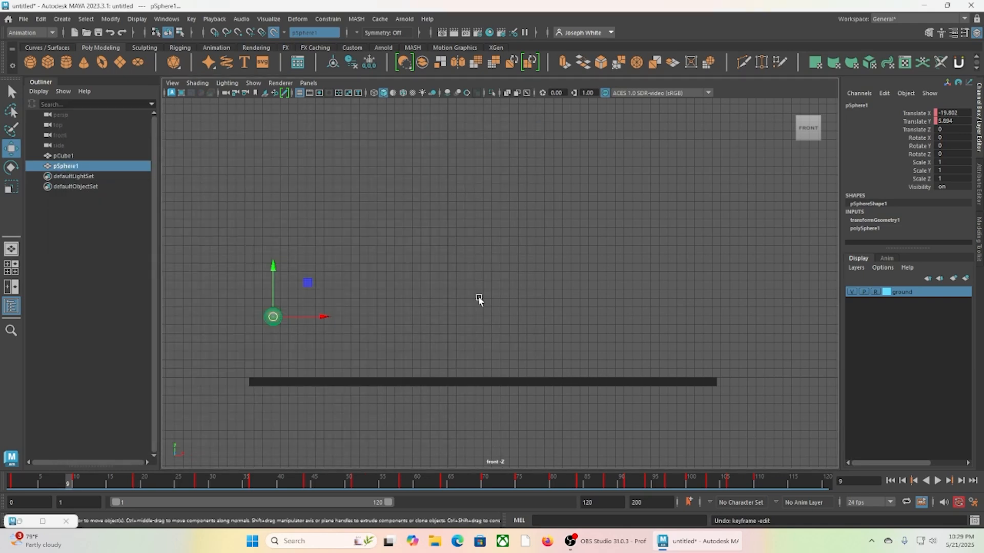
{"action": "left_click_drag", "start_coordinate": [764, 488], "coordinate": [13, 484]}
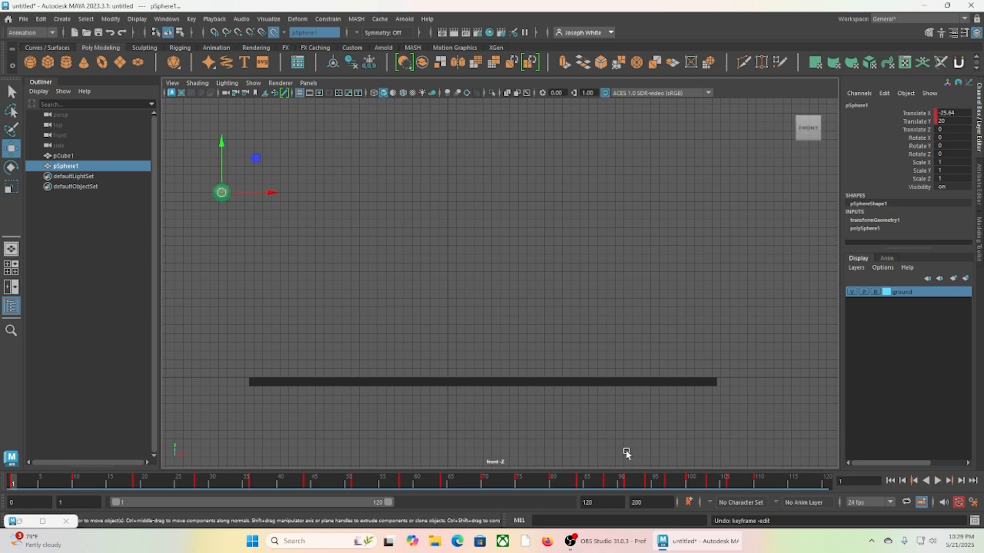
{"action": "left_click", "coordinate": [937, 481]}
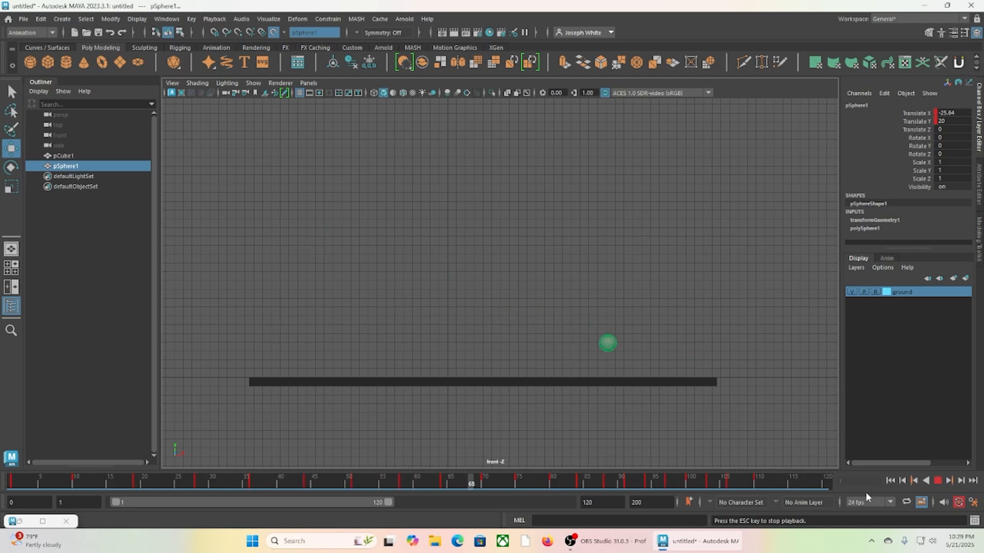
{"action": "left_click", "coordinate": [937, 482]}
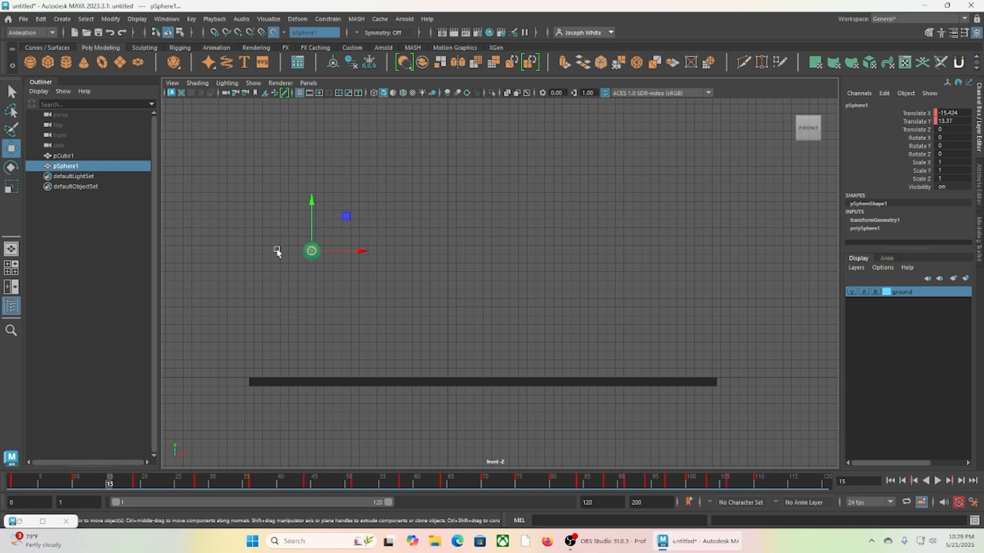
{"action": "left_click", "coordinate": [284, 92]}
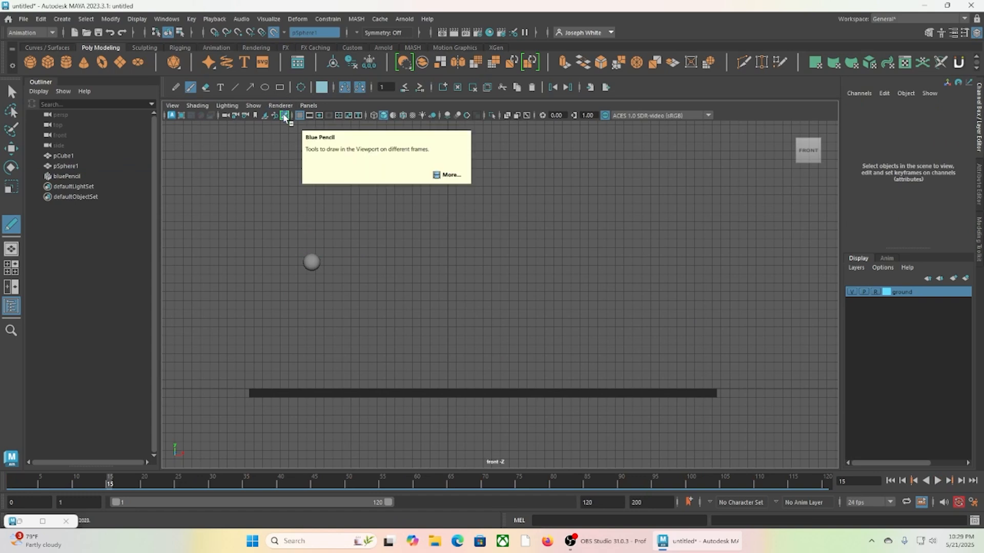
{"action": "left_click", "coordinate": [285, 117]}
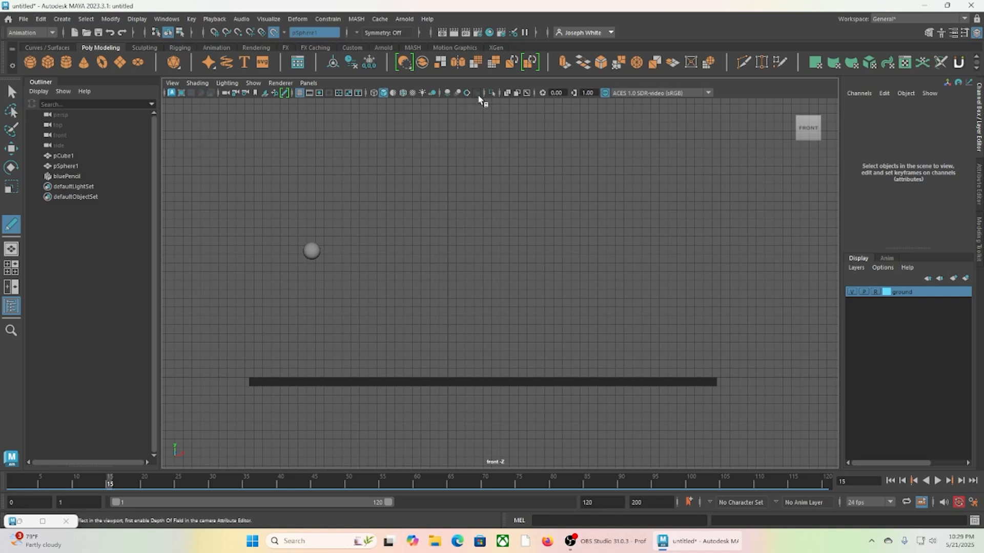
{"action": "left_click", "coordinate": [383, 95]}
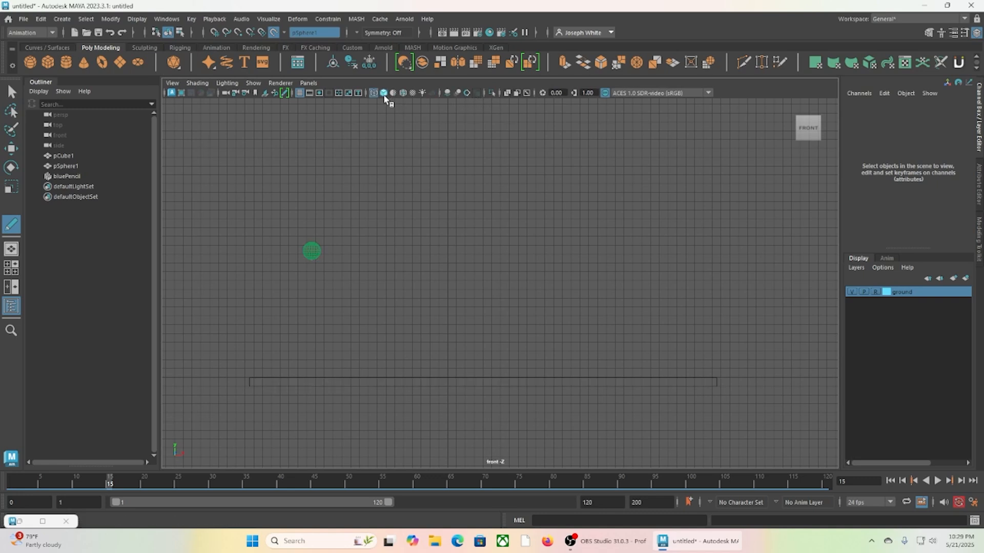
{"action": "left_click", "coordinate": [384, 93]}
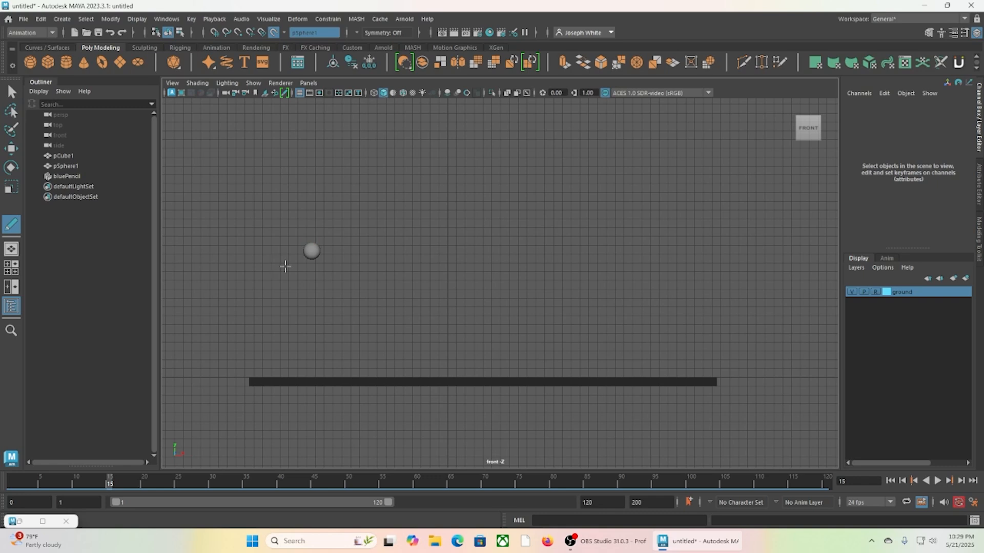
{"action": "mouse_move", "coordinate": [299, 206]}
{"action": "left_mouse_down"}
{"action": "mouse_move", "coordinate": [301, 228]}
{"action": "mouse_move", "coordinate": [342, 267]}
{"action": "left_mouse_up"}
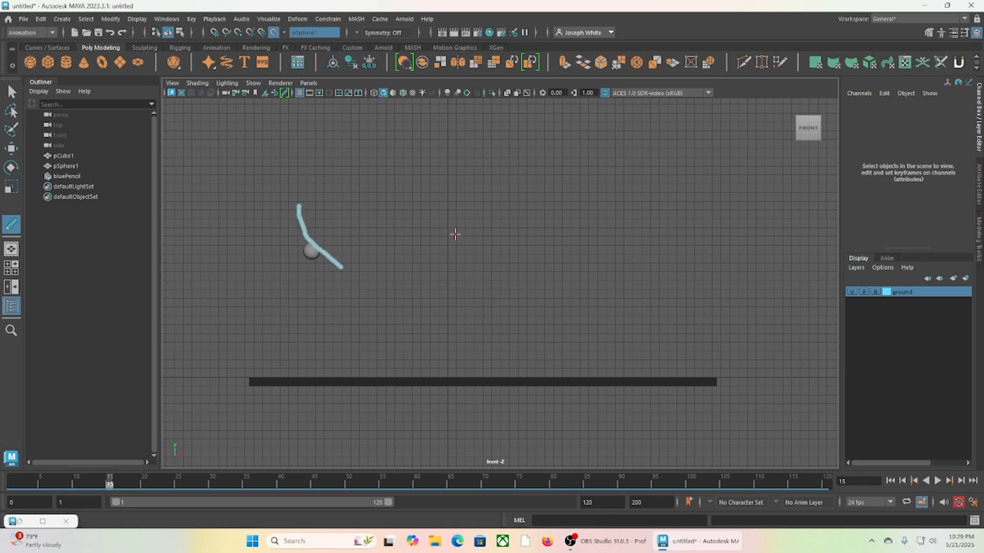
{"action": "key", "text": "ctrl+z"}
{"action": "left_click", "coordinate": [11, 92]}
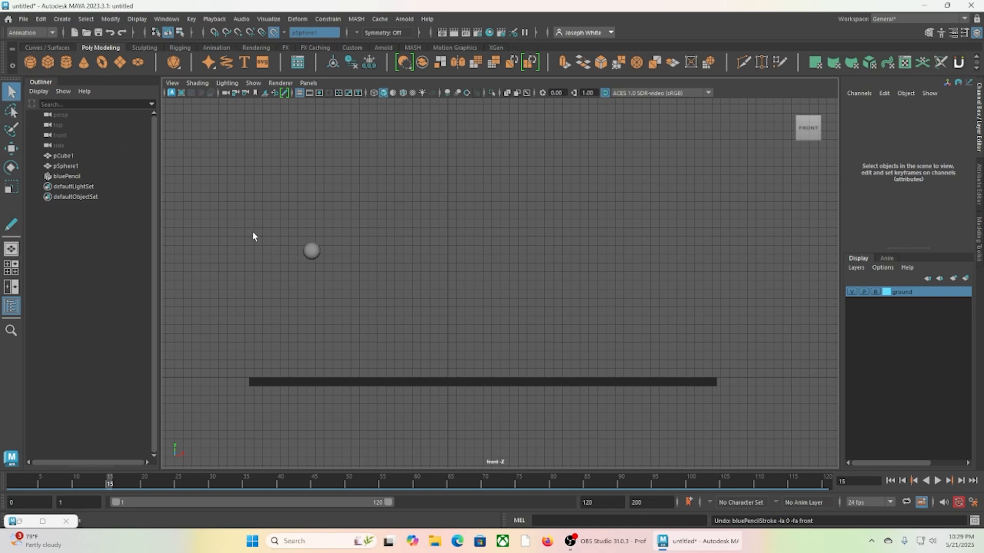
Try to select the ball in the viewport with the Move tool, and select pSphere1 by its node name.
{"action": "left_click", "coordinate": [13, 153]}
{"action": "left_click_drag", "start_coordinate": [270, 248], "coordinate": [342, 279]}
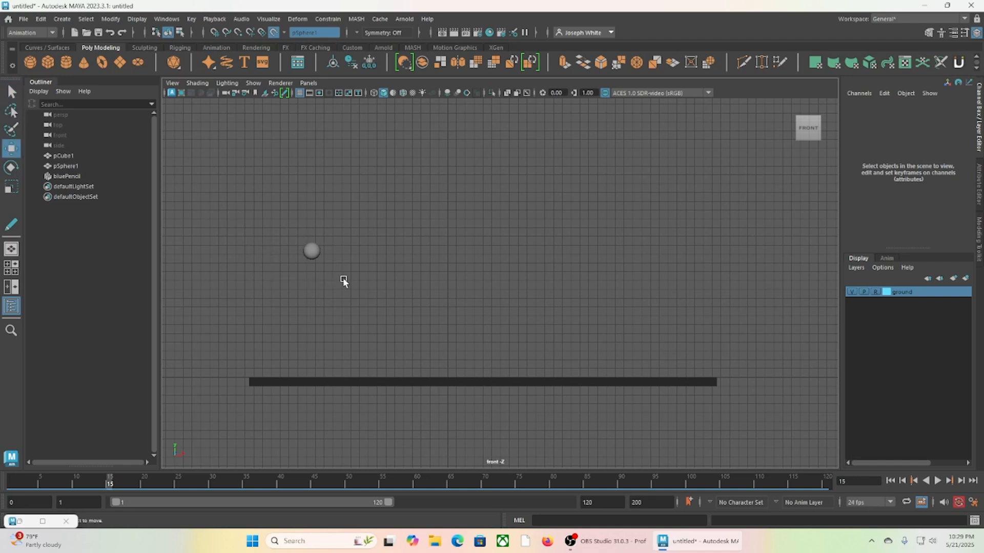
{"action": "left_click_drag", "start_coordinate": [292, 236], "coordinate": [367, 292]}
{"action": "left_click", "coordinate": [66, 166]}
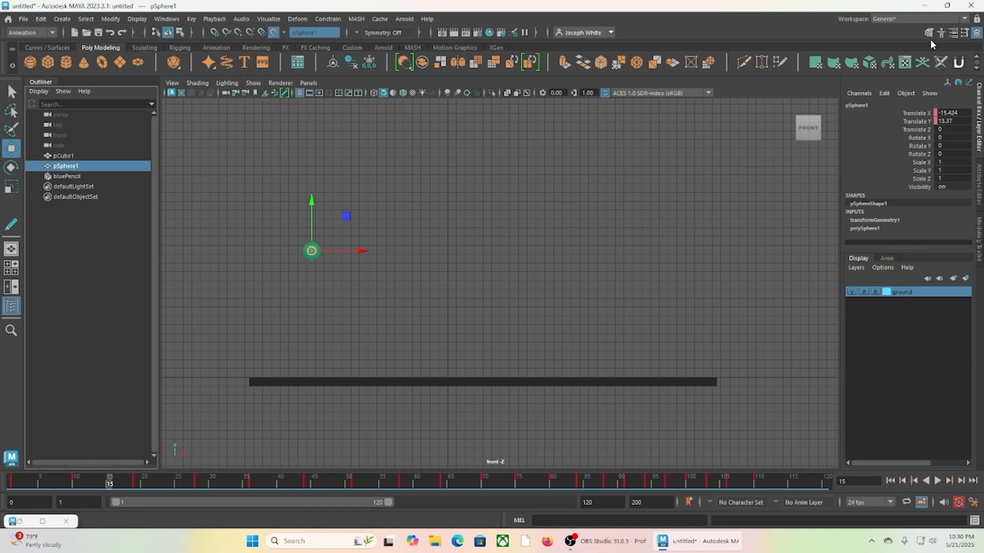
Review the Move tool's settings, close them and test the tool beside the ball.
{"action": "left_click", "coordinate": [965, 32]}
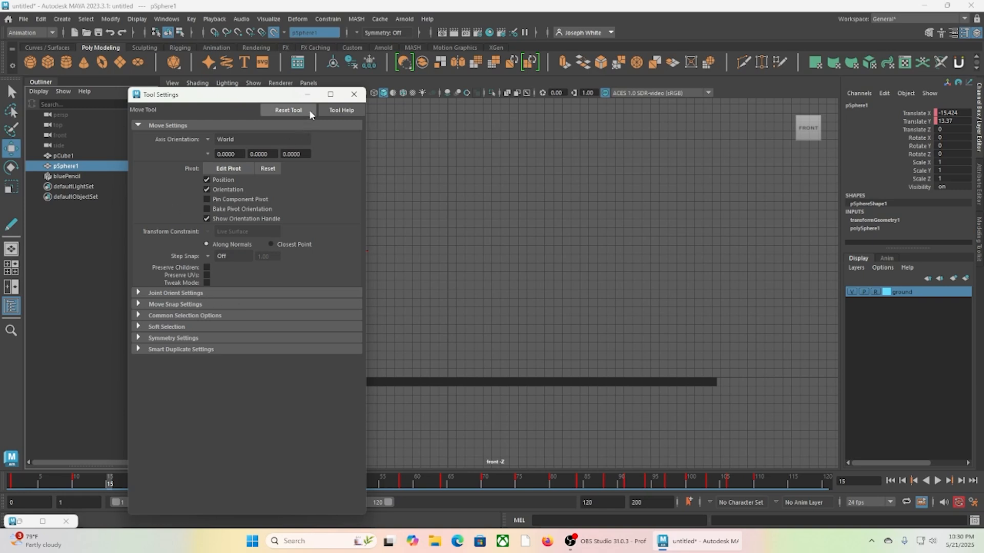
{"action": "left_click", "coordinate": [350, 97]}
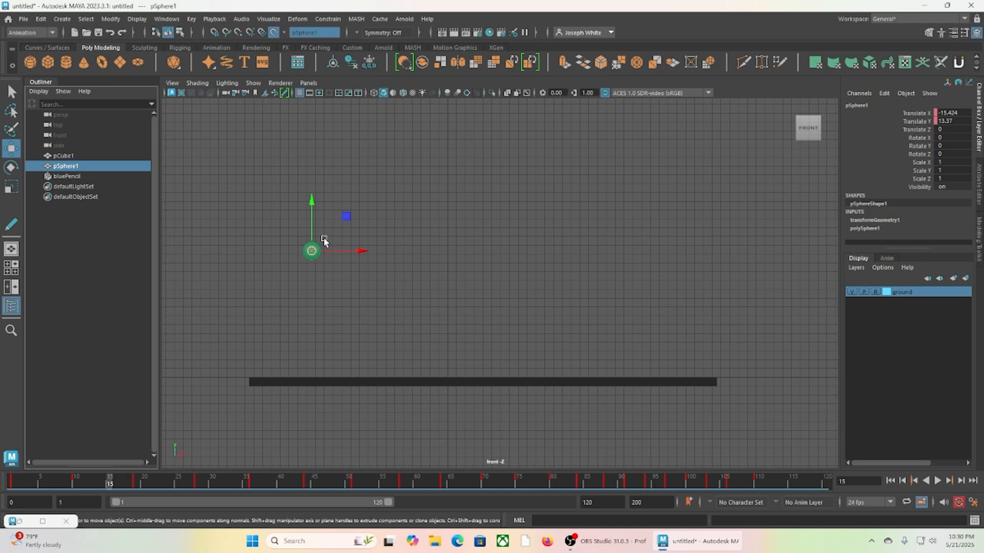
{"action": "middle_click", "coordinate": [324, 239]}
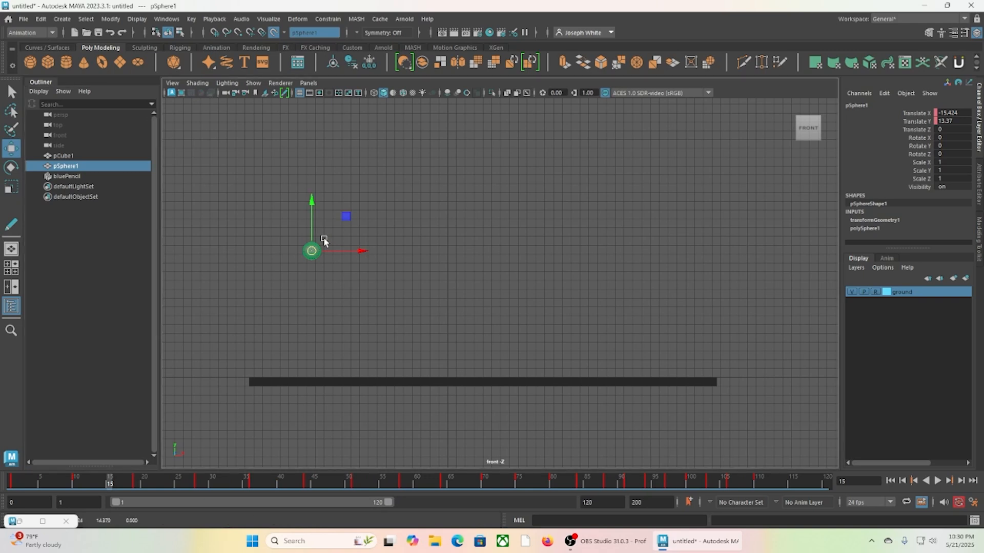
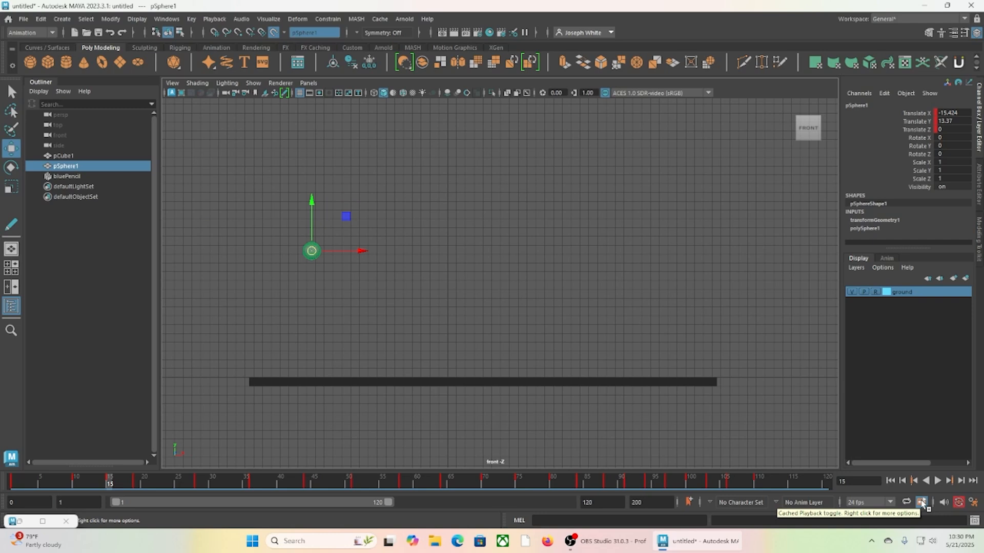
Turn off Cached Playback.
{"action": "left_click", "coordinate": [921, 503]}
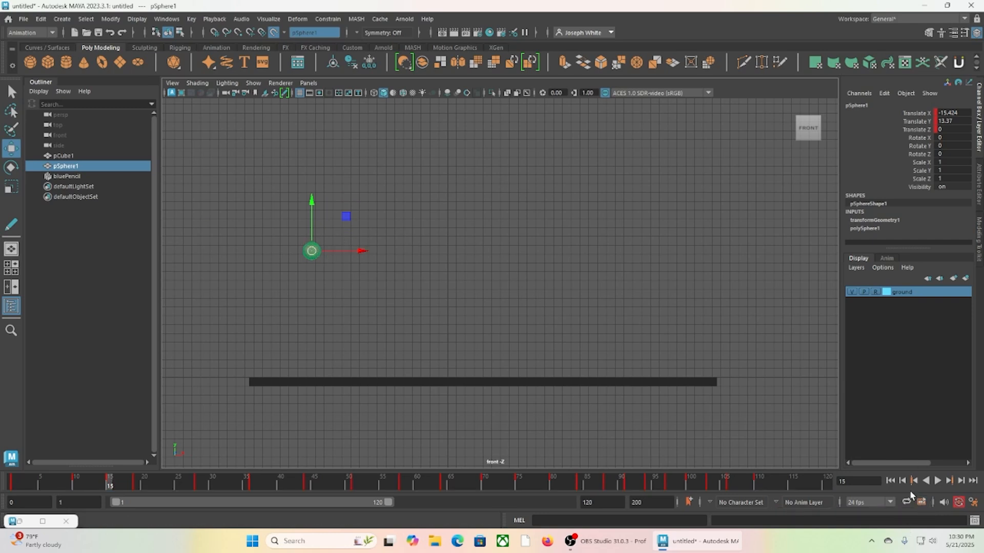
{"action": "left_click", "coordinate": [920, 504]}
{"action": "left_click", "coordinate": [920, 503]}
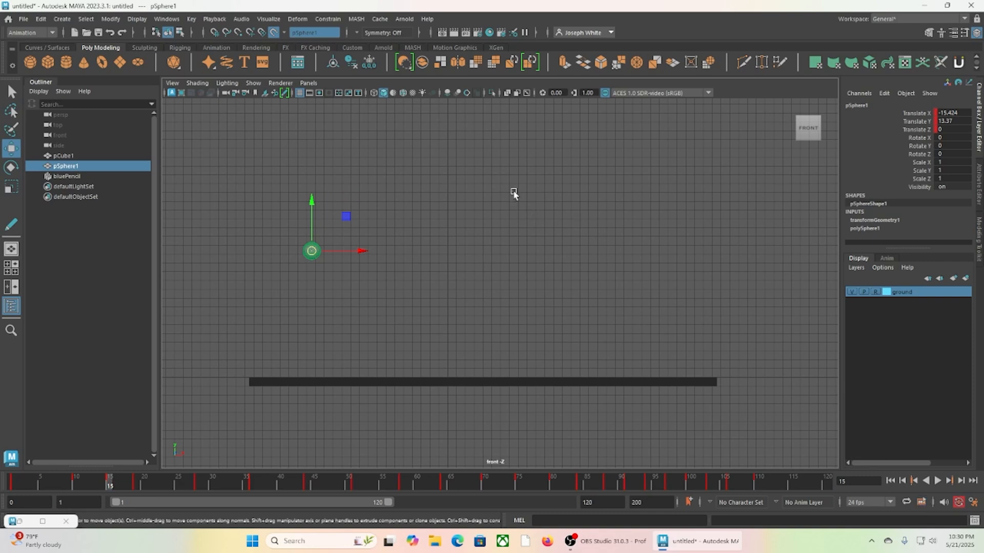
Try to pick the ball in the viewport with the Select tool and the Arnold render region tool, reselecting pSphere1.
{"action": "left_click", "coordinate": [184, 97]}
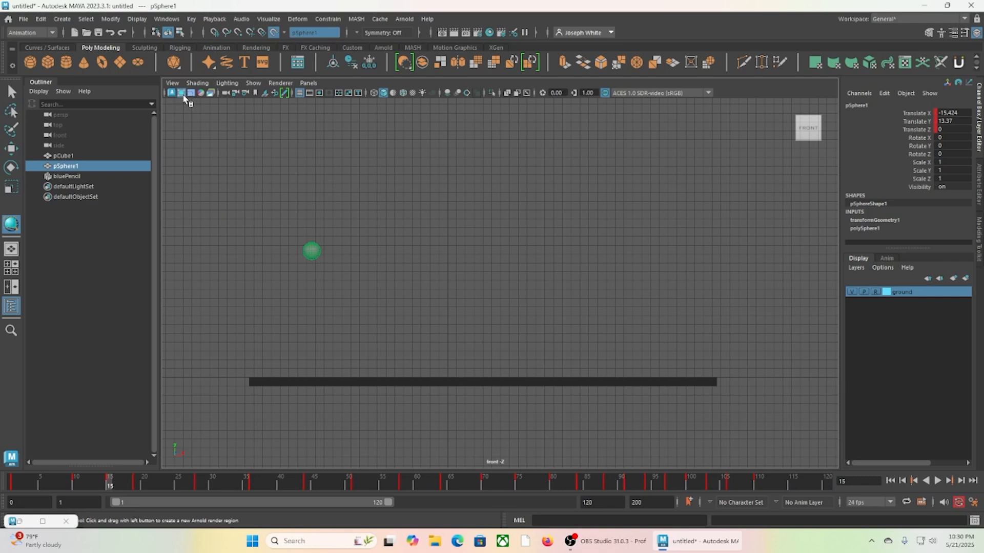
{"action": "key", "text": "q"}
{"action": "left_click", "coordinate": [318, 252]}
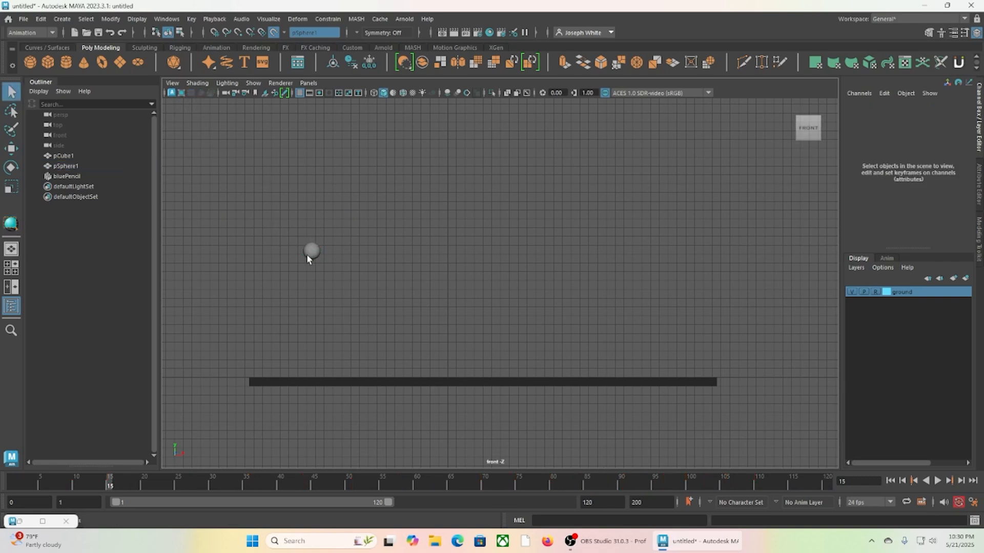
{"action": "left_click_drag", "start_coordinate": [287, 229], "coordinate": [333, 276]}
{"action": "left_click", "coordinate": [59, 168]}
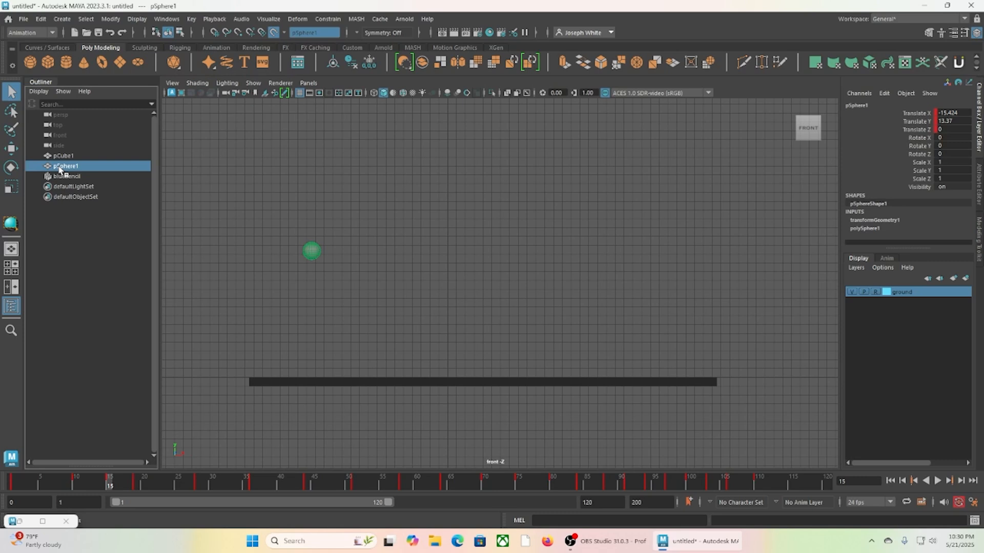
{"action": "left_click", "coordinate": [11, 224]}
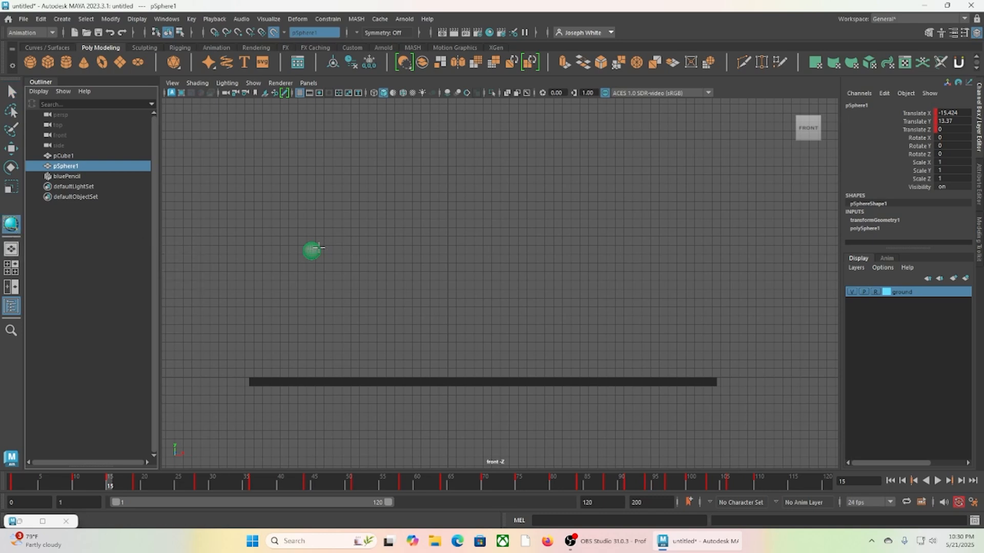
{"action": "left_click_drag", "start_coordinate": [302, 239], "coordinate": [326, 265]}
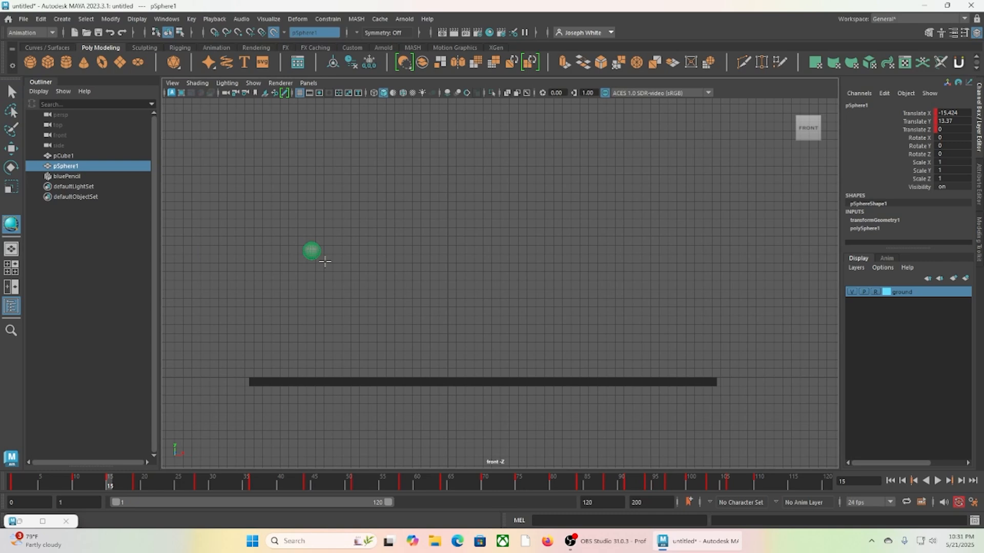
Delete the stray key on pSphere1 at frame 15.
{"action": "left_click_drag", "start_coordinate": [132, 482], "coordinate": [112, 484]}
{"action": "key", "text": "ctrl+z"}
{"action": "right_click", "coordinate": [109, 484]}
{"action": "left_click", "coordinate": [126, 329]}
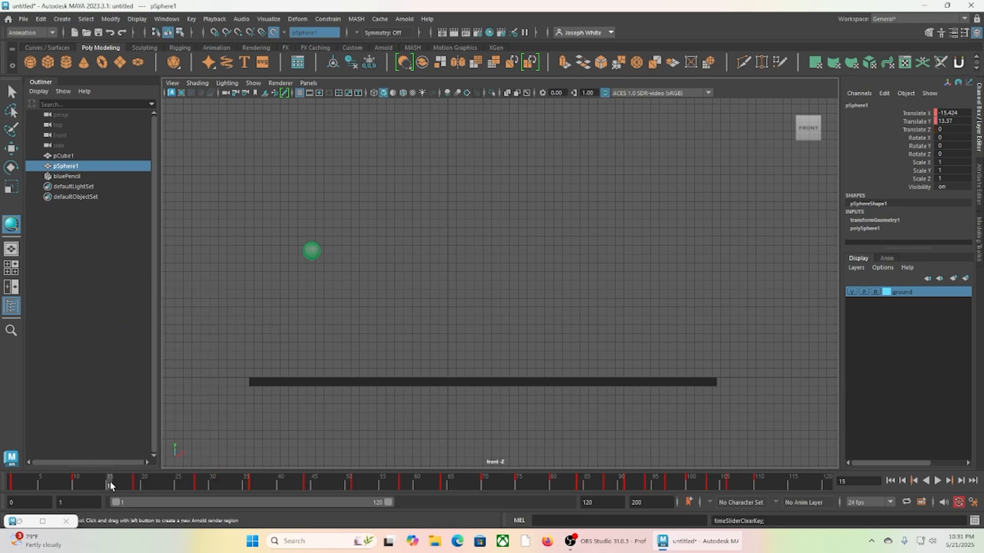
Play the animation, return to frame 1, and scrub near the end to frame 93 to check the motion.
{"action": "key", "text": "alt+v"}
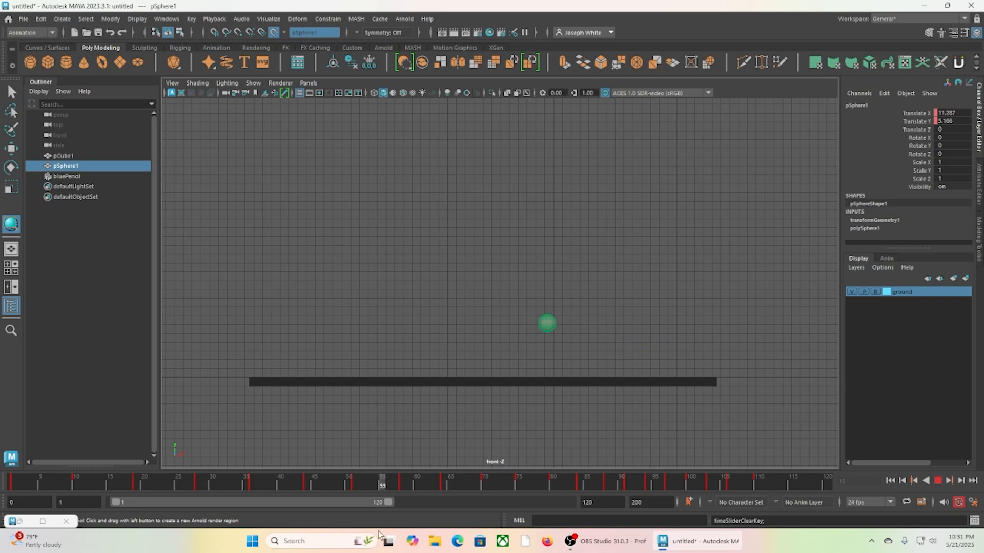
{"action": "left_click_drag", "start_coordinate": [378, 535], "coordinate": [11, 492]}
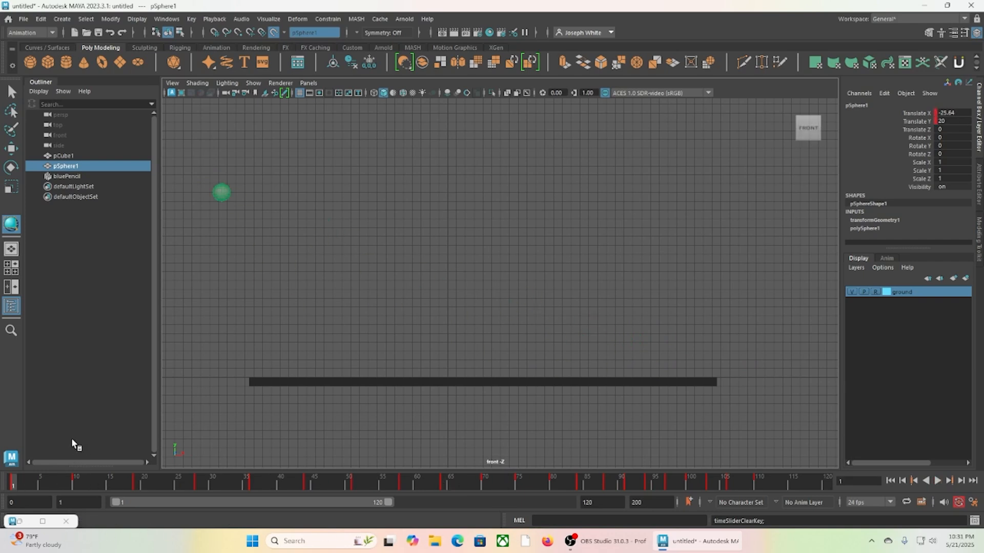
{"action": "left_click_drag", "start_coordinate": [754, 487], "coordinate": [642, 525]}
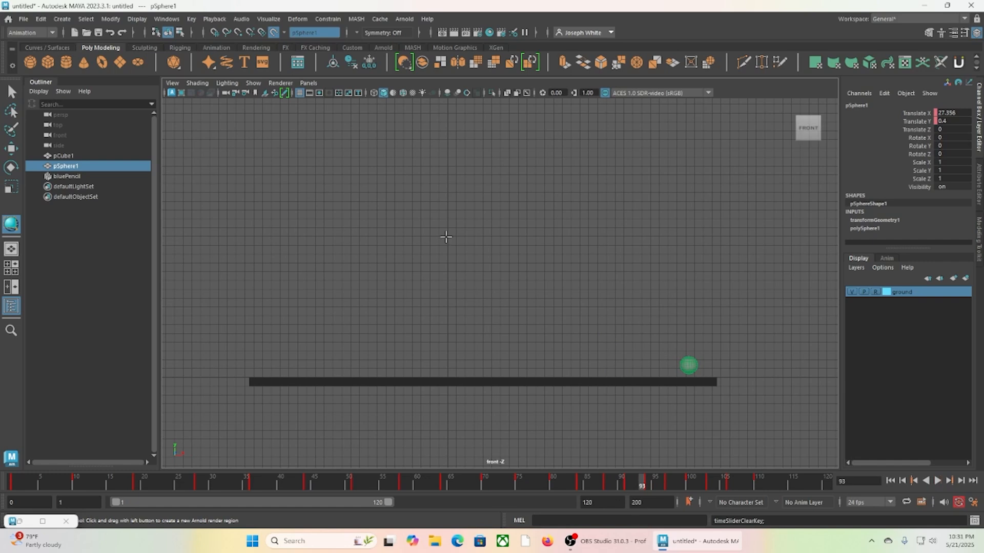
Disable Make Live on pSphere1, test moving the ball along X with the Move tool, and undo the move.
{"action": "left_click", "coordinate": [269, 33]}
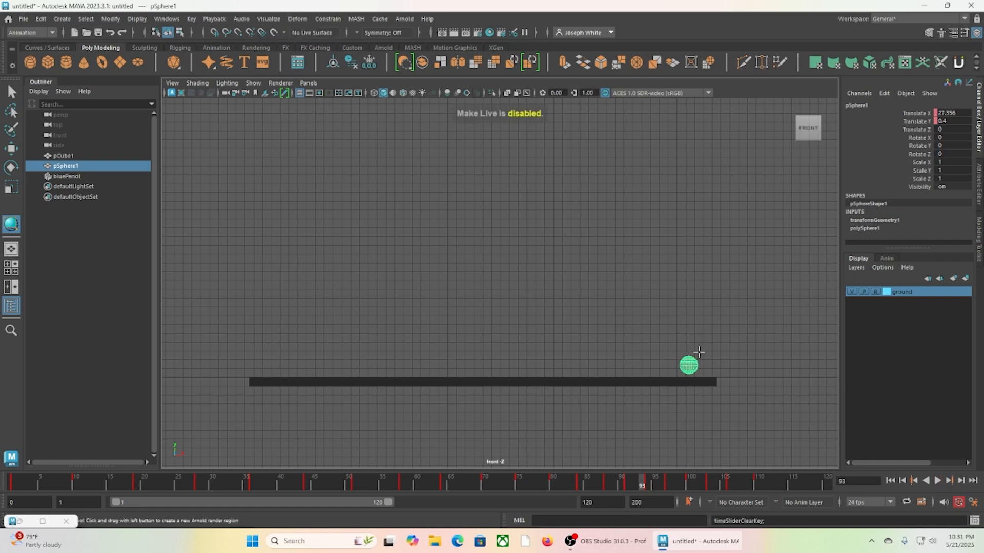
{"action": "key", "text": "w"}
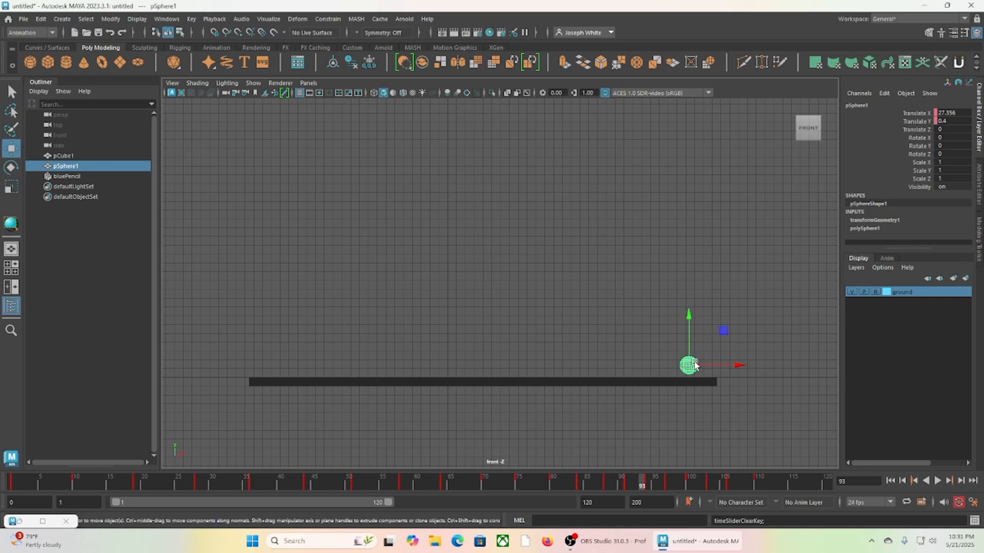
{"action": "left_click_drag", "start_coordinate": [709, 366], "coordinate": [686, 368]}
{"action": "key", "text": "ctrl+z"}
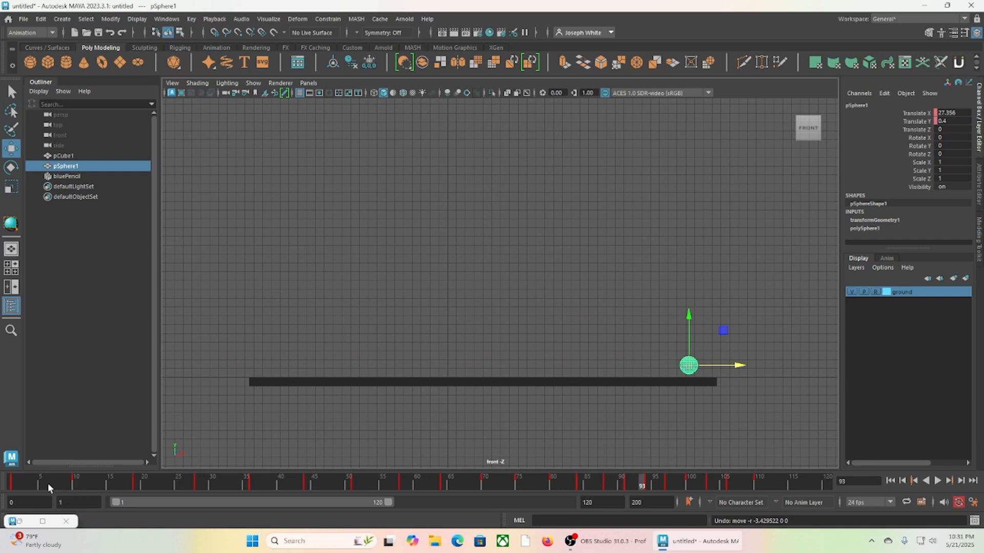
Return to frame 1 and play the animation to review the bounces, stopping at frame 25.
{"action": "left_click_drag", "start_coordinate": [48, 484], "coordinate": [13, 484]}
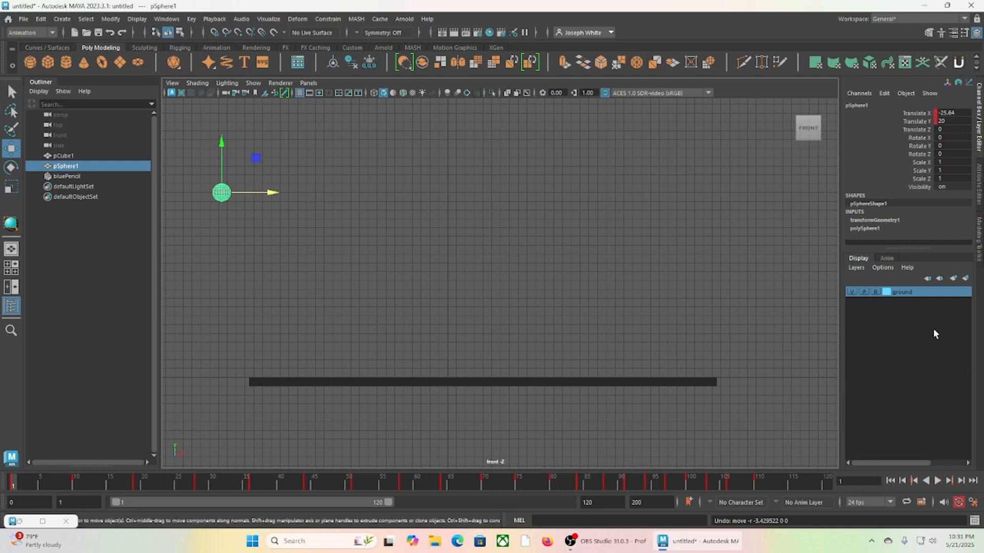
{"action": "left_click", "coordinate": [940, 481]}
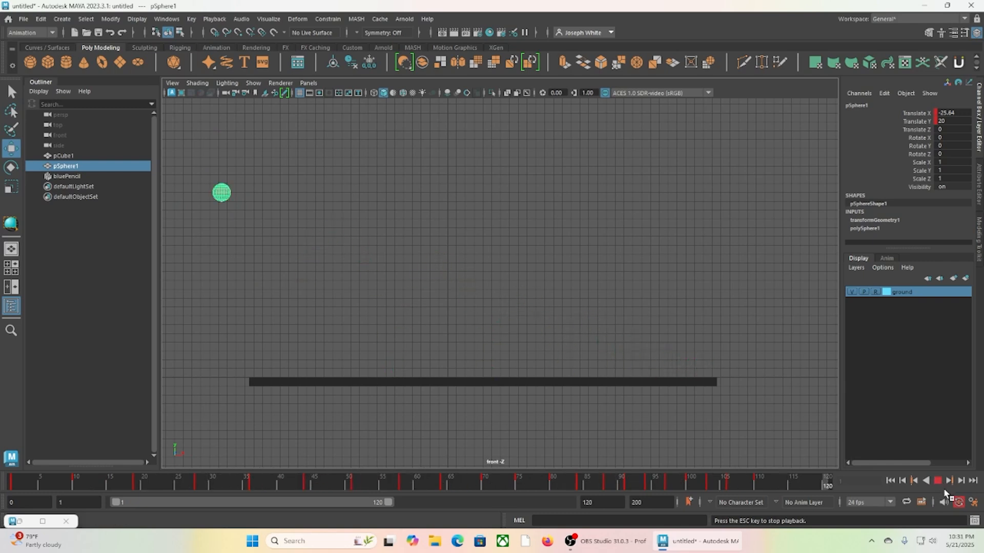
{"action": "left_click", "coordinate": [938, 481]}
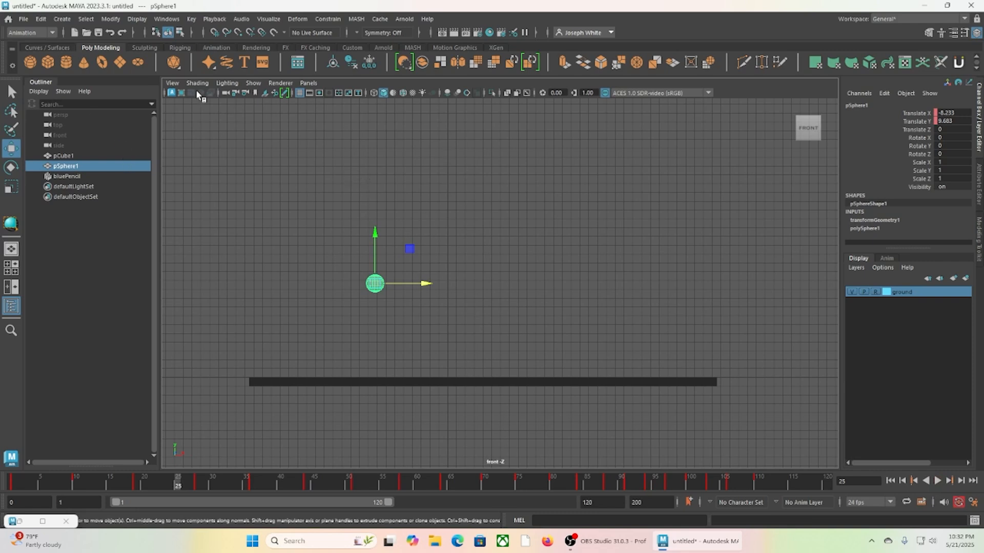
Create an editable motion trail for the ball to show its bounce arcs.
{"action": "left_click", "coordinate": [216, 47]}
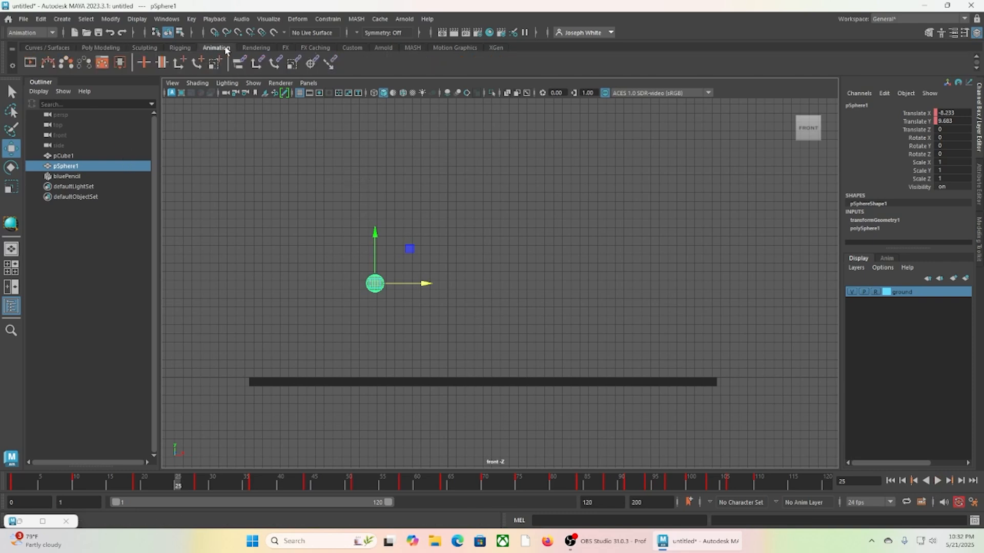
{"action": "left_click", "coordinate": [49, 62]}
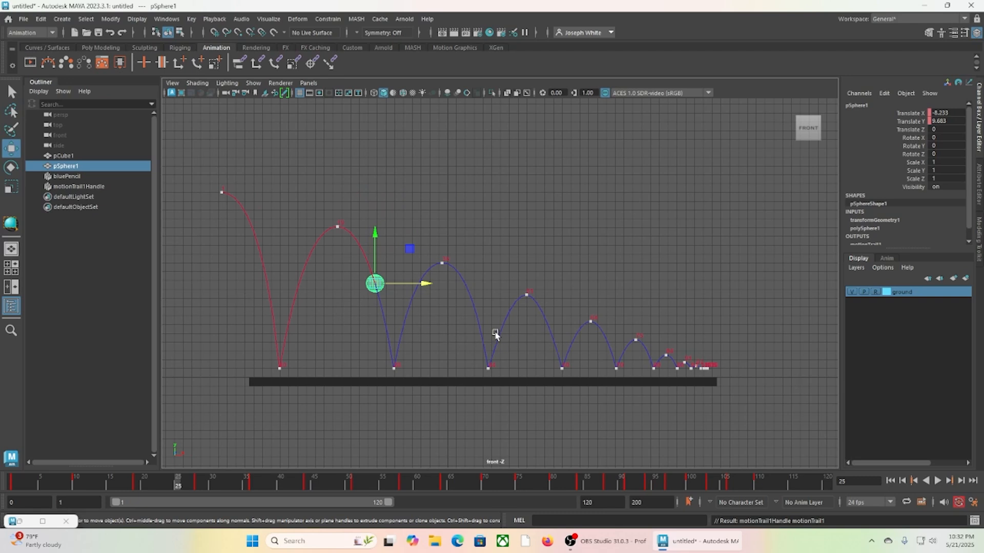
Slightly lower the motion trail's peak points for the arcs after the second to fifth ground contacts to smooth the decay.
{"action": "left_click_drag", "start_coordinate": [500, 270], "coordinate": [539, 319]}
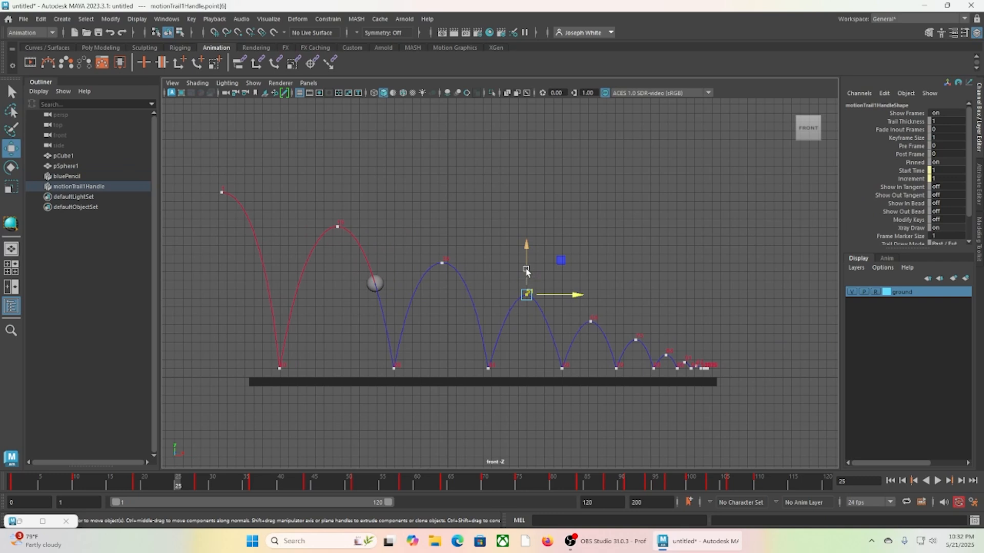
{"action": "left_click_drag", "start_coordinate": [526, 270], "coordinate": [526, 277]}
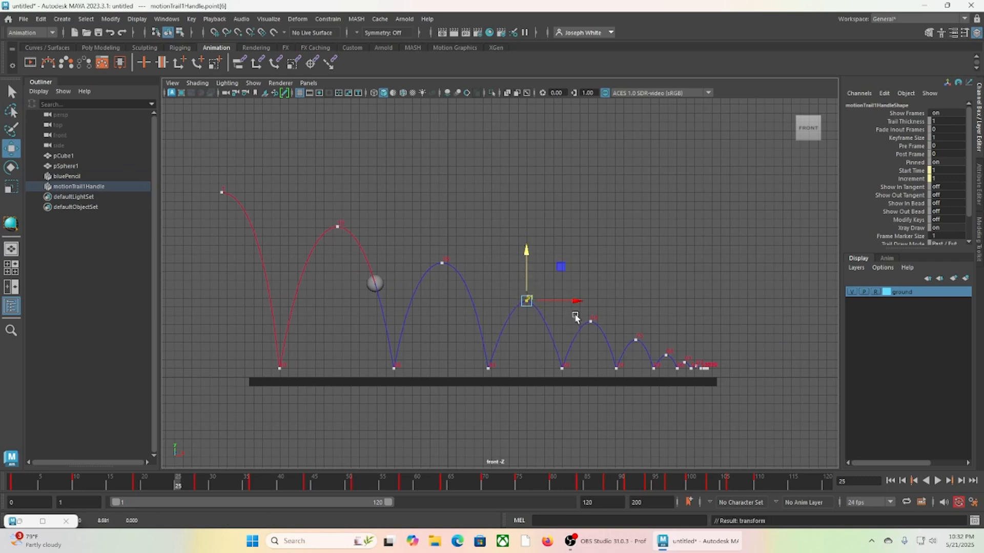
{"action": "left_click_drag", "start_coordinate": [594, 320], "coordinate": [647, 338]}
{"action": "left_click_drag", "start_coordinate": [613, 306], "coordinate": [590, 308]}
{"action": "mouse_move", "coordinate": [516, 284]}
{"action": "left_mouse_down"}
{"action": "mouse_move", "coordinate": [536, 312]}
{"action": "mouse_move", "coordinate": [525, 277]}
{"action": "left_mouse_up"}
{"action": "left_click_drag", "start_coordinate": [411, 238], "coordinate": [453, 272]}
{"action": "left_click_drag", "start_coordinate": [441, 239], "coordinate": [443, 248]}
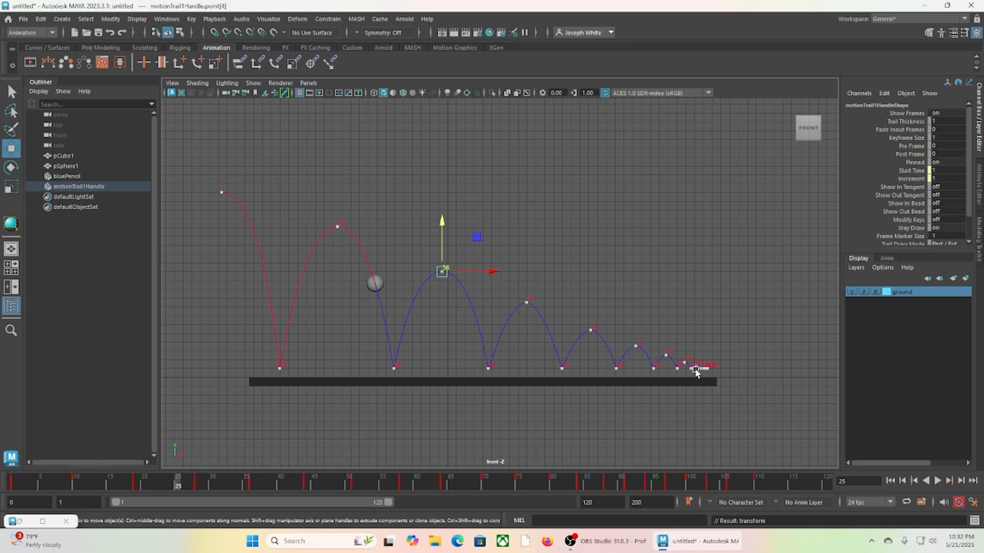
Delete the bluePencil and motionTrail1Handle nodes from the scene.
{"action": "left_click", "coordinate": [61, 177]}
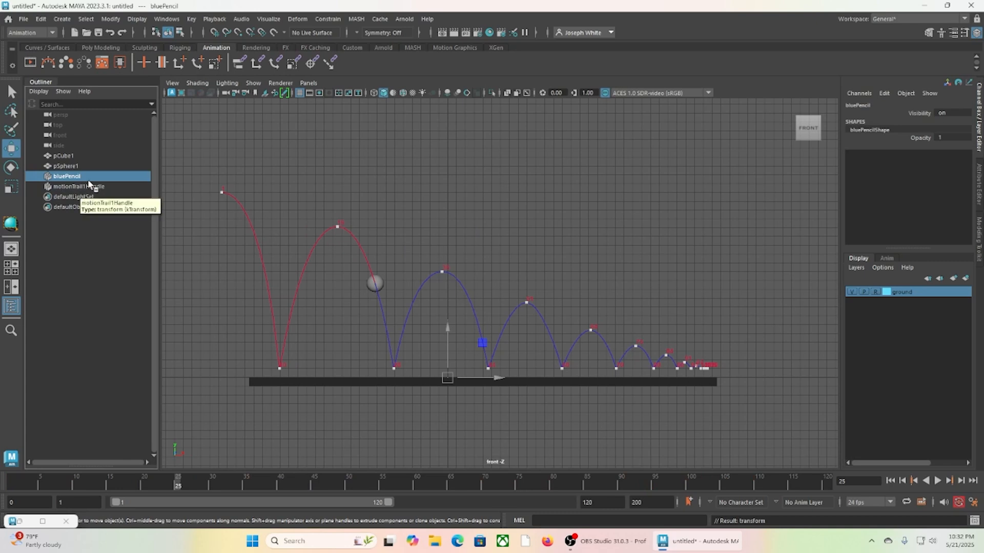
{"action": "key", "text": "Delete"}
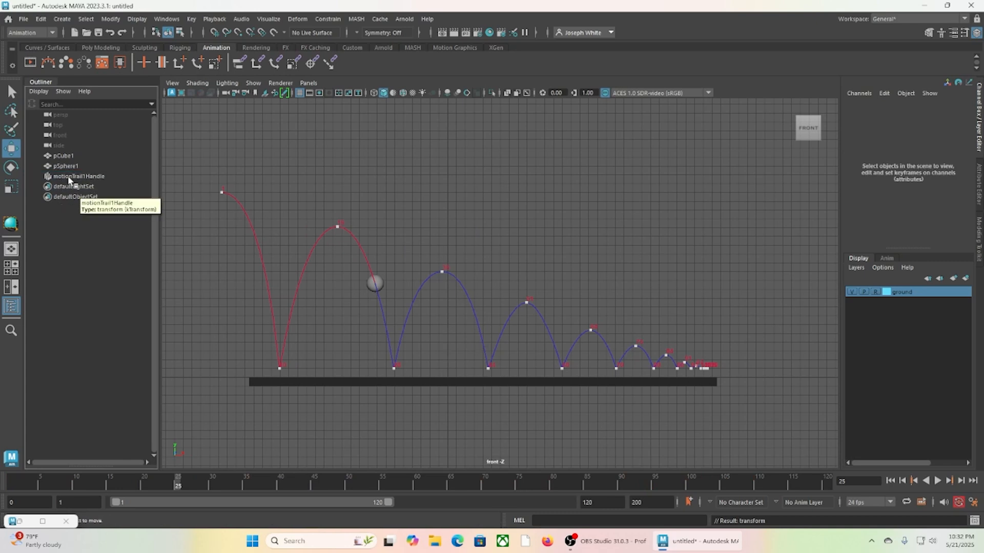
{"action": "left_click", "coordinate": [69, 177]}
{"action": "key", "text": "Delete"}
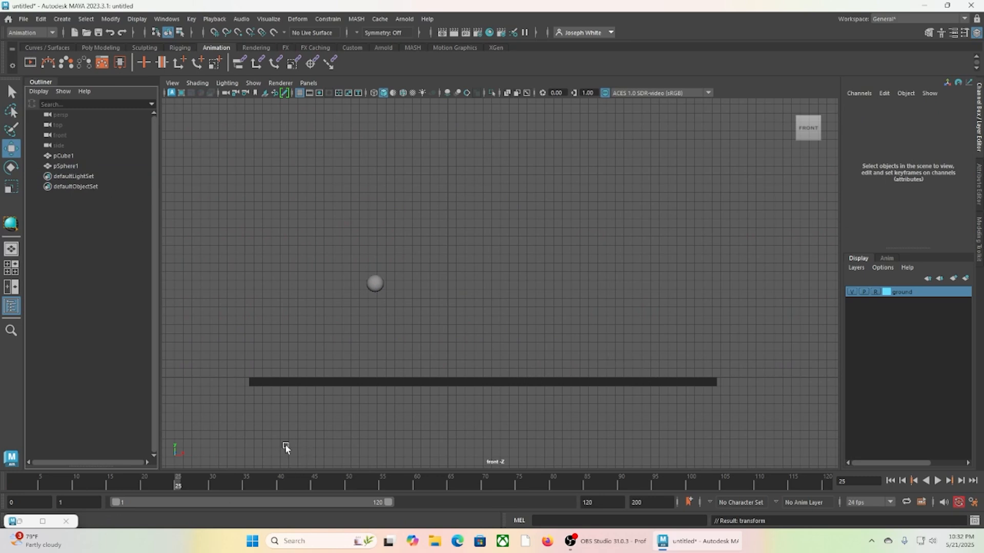
Return to frame 1 and play the animation to review the cleaned-up bounces, stopping at frame 12.
{"action": "left_click_drag", "start_coordinate": [176, 491], "coordinate": [13, 487]}
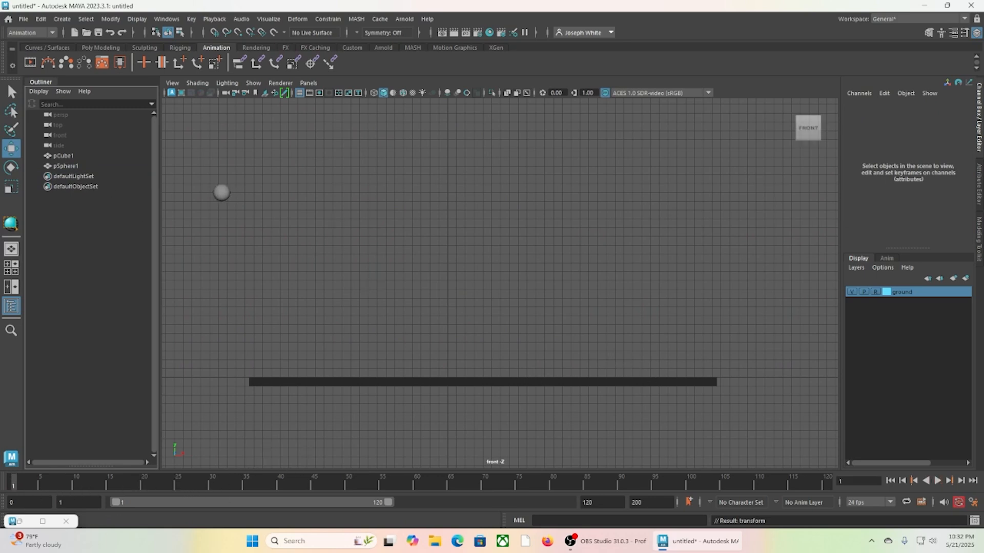
{"action": "left_click", "coordinate": [937, 480]}
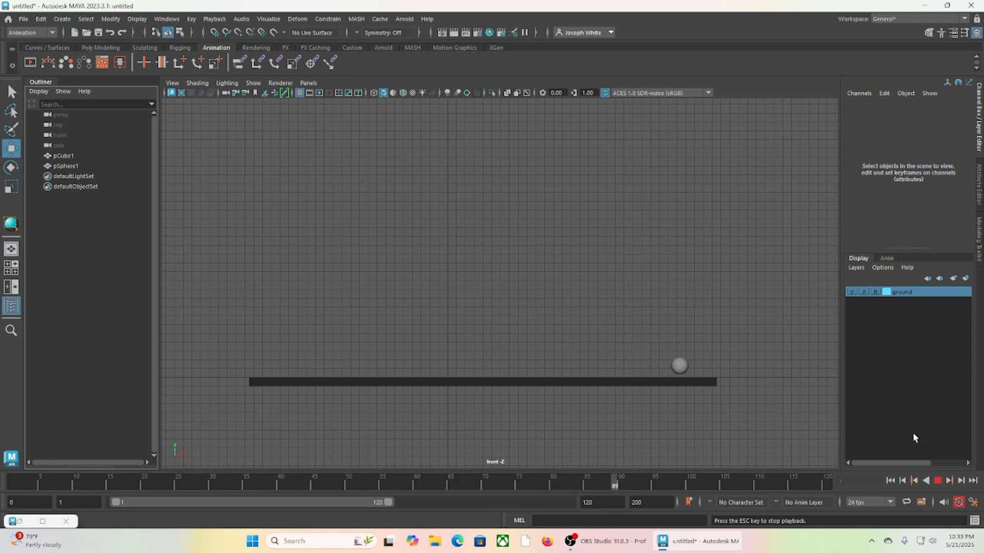
{"action": "left_click", "coordinate": [938, 480]}
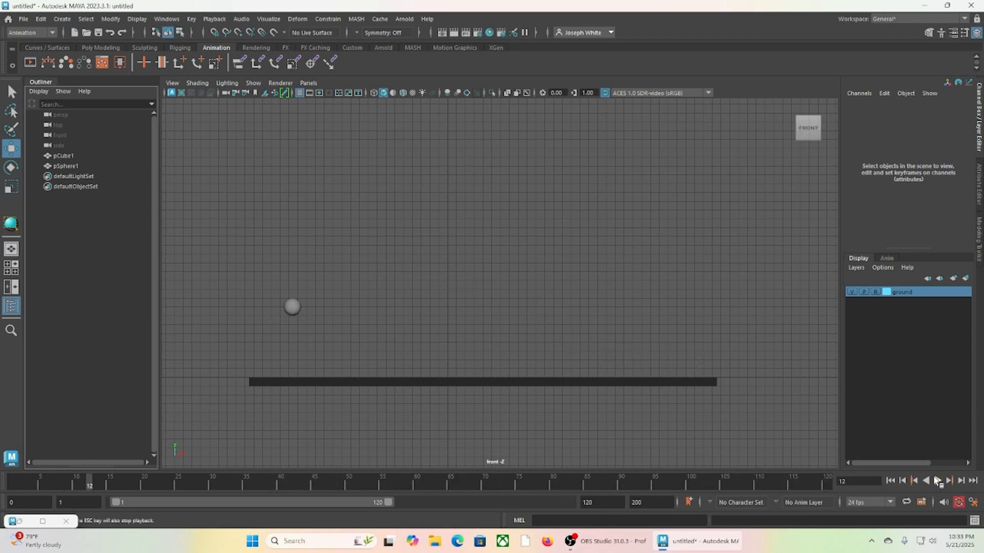
Assign a new Lambert material to the ball.
{"action": "left_click", "coordinate": [294, 303]}
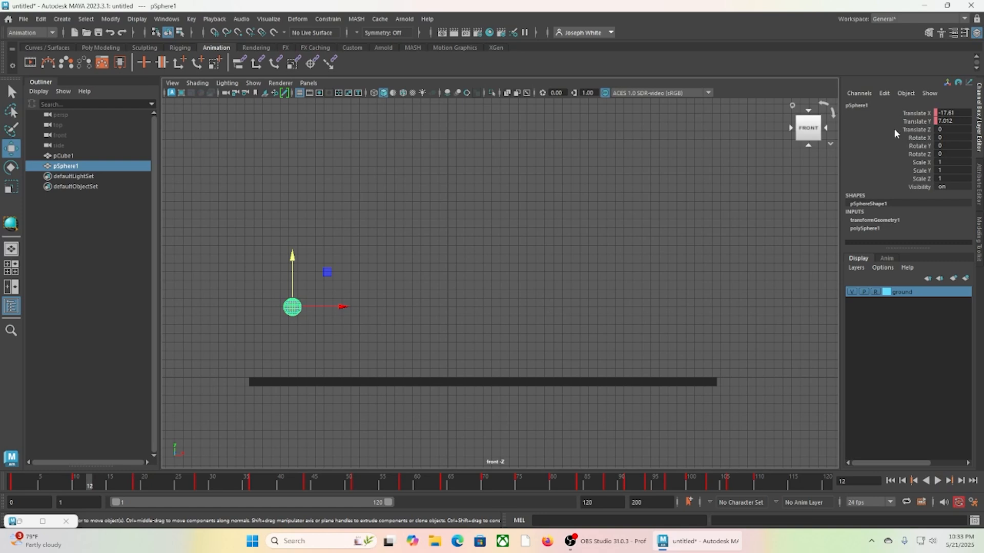
{"action": "right_click", "coordinate": [292, 310]}
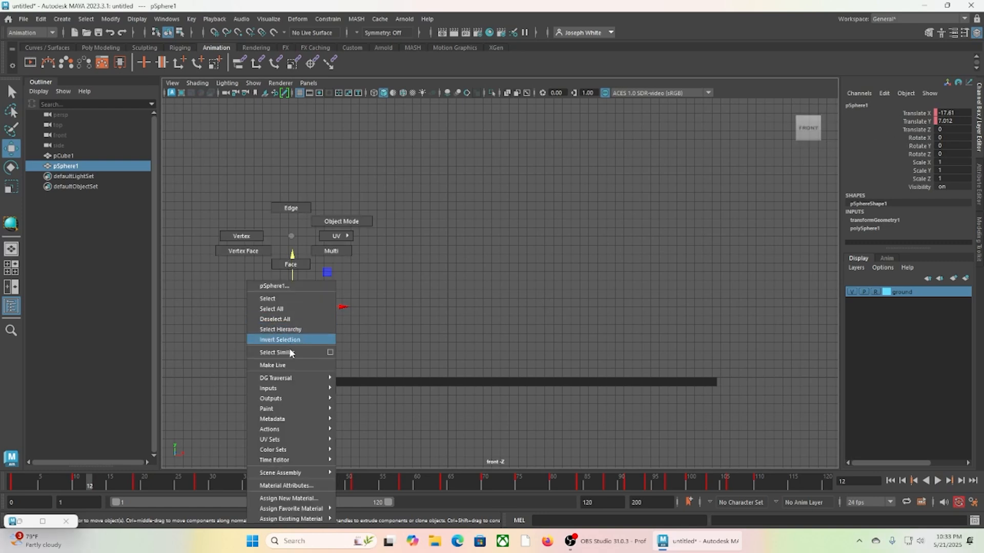
{"action": "mouse_move", "coordinate": [288, 461]}
{"action": "key", "text": "Escape"}
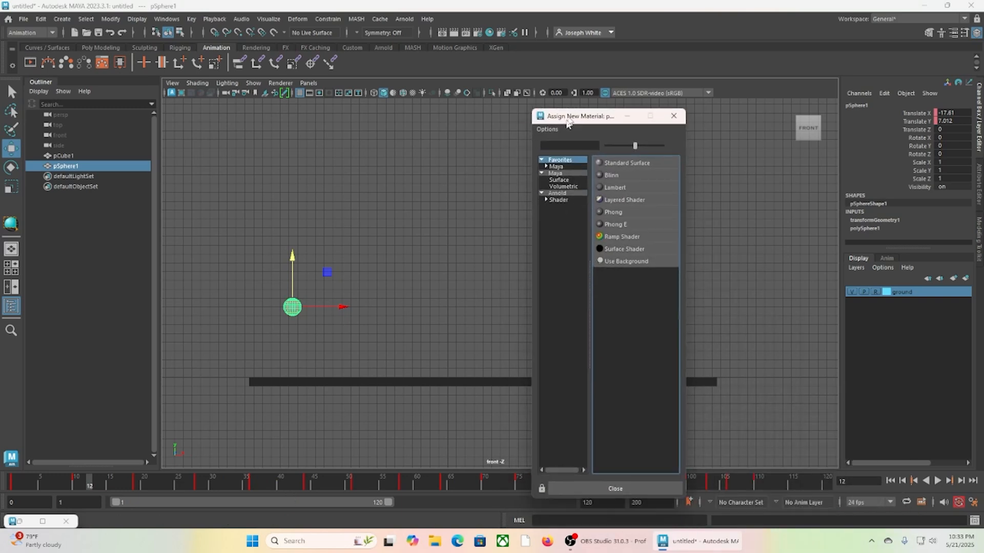
{"action": "left_click", "coordinate": [617, 176]}
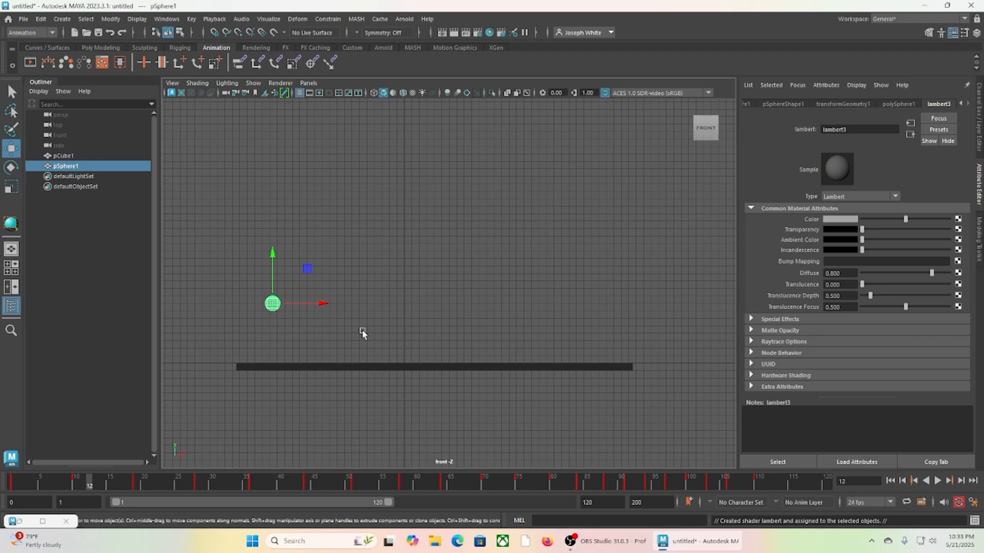
Connect a Ramp texture to the Lambert's color and move the ramp's black marker to position 0.443.
{"action": "left_click", "coordinate": [957, 220]}
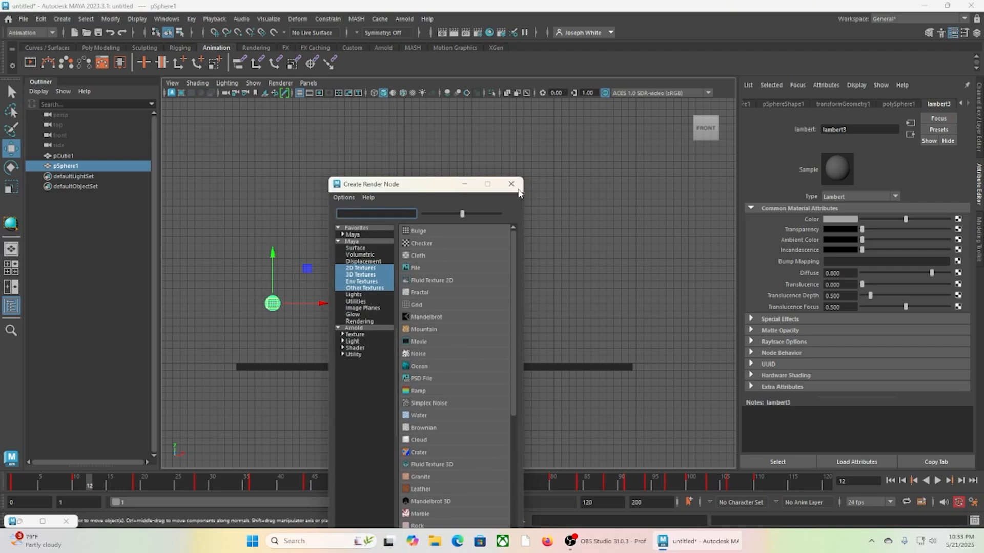
{"action": "left_click_drag", "start_coordinate": [438, 188], "coordinate": [445, 102]}
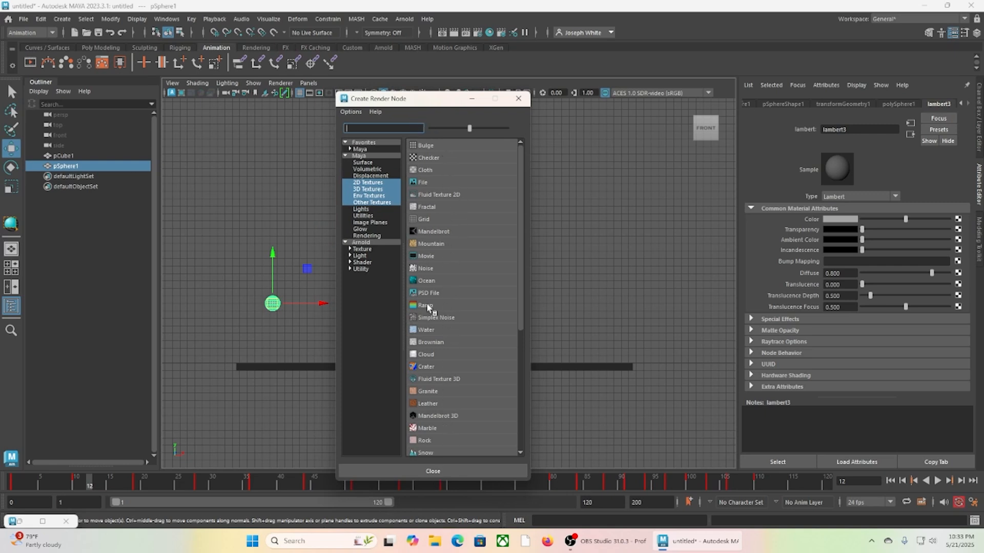
{"action": "scroll", "coordinate": [440, 419], "scroll_direction": "down", "scroll_amount": 5}
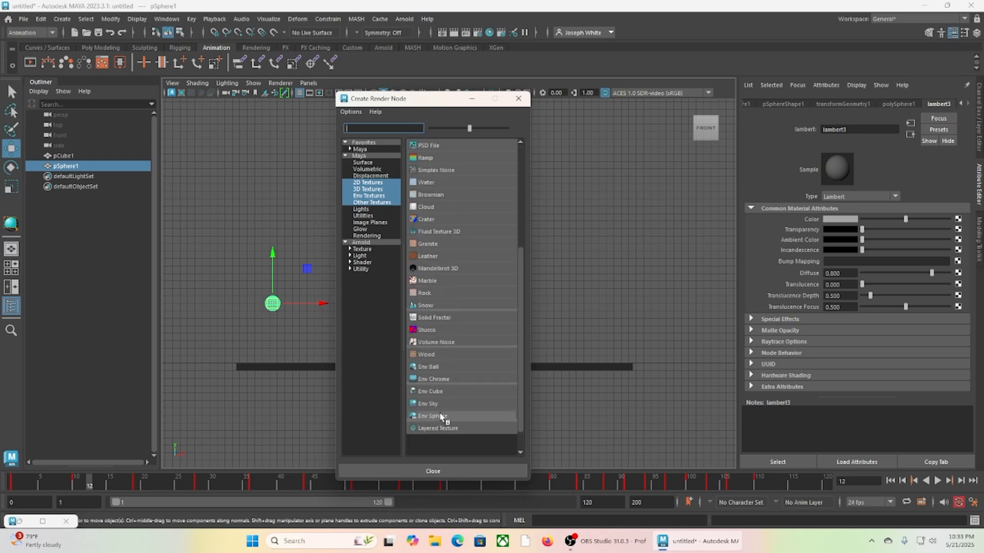
{"action": "scroll", "coordinate": [441, 407], "scroll_direction": "up", "scroll_amount": 5}
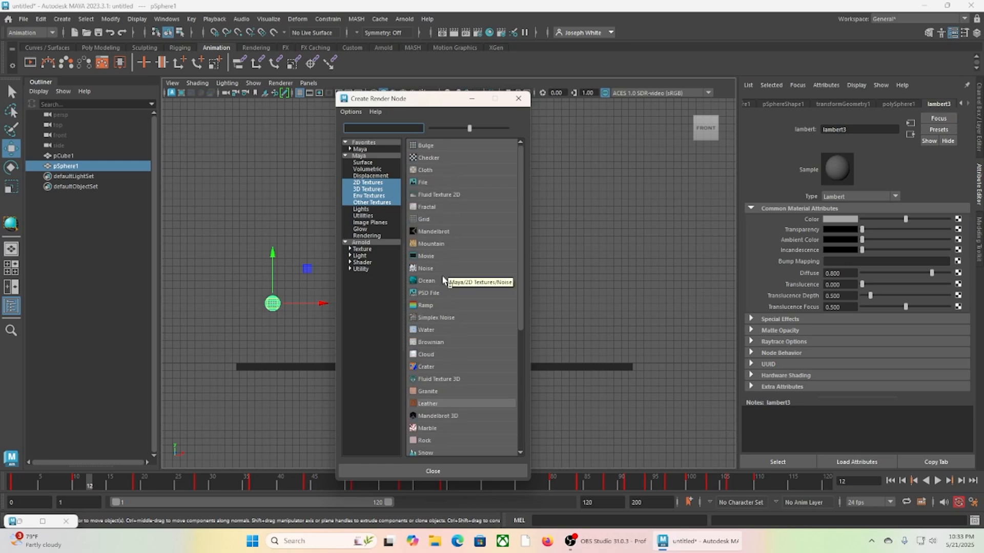
{"action": "left_click", "coordinate": [425, 306]}
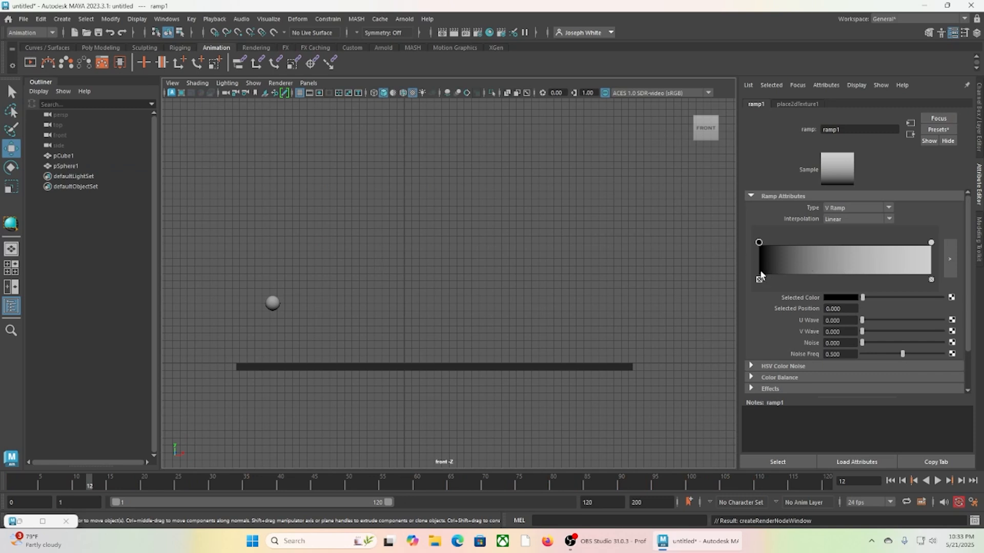
{"action": "left_click_drag", "start_coordinate": [759, 243], "coordinate": [836, 243]}
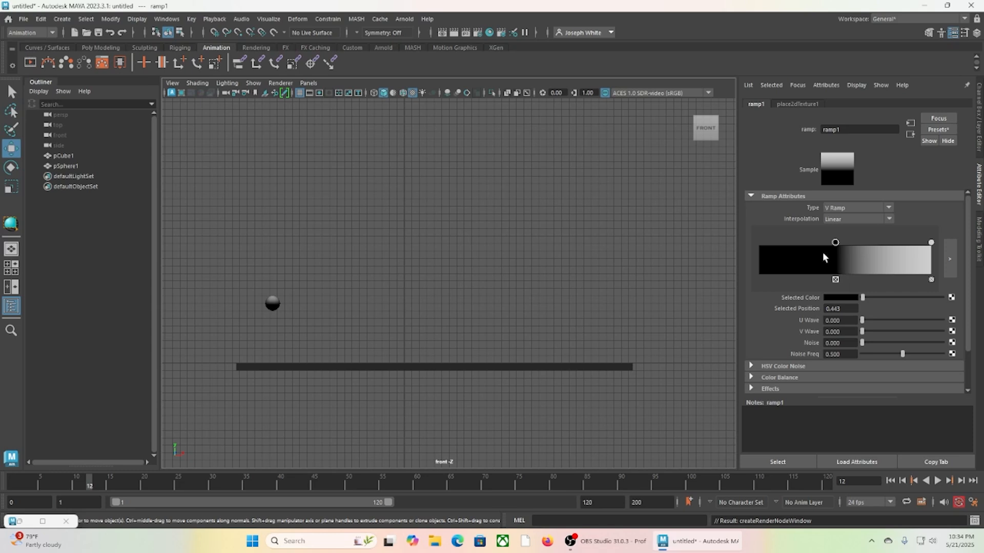
Try the Diagonal Ramp and Tartan Ramp types on the ball's ramp texture.
{"action": "left_click", "coordinate": [889, 208]}
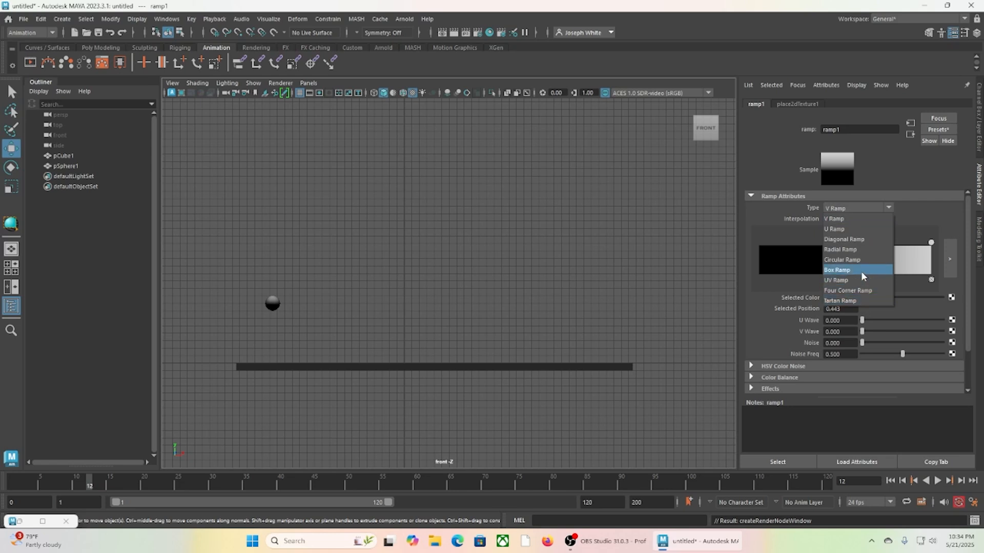
{"action": "left_click", "coordinate": [861, 241]}
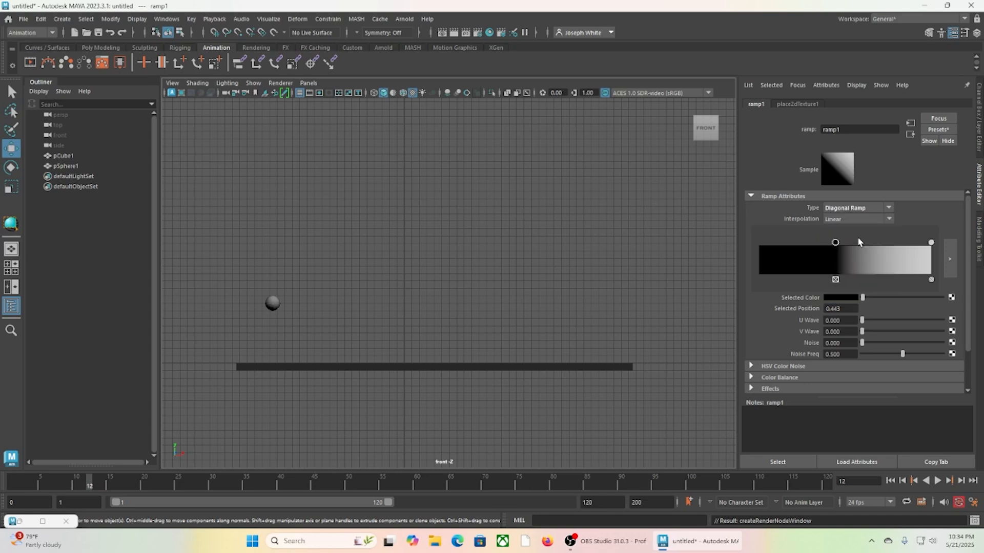
{"action": "left_click", "coordinate": [858, 214]}
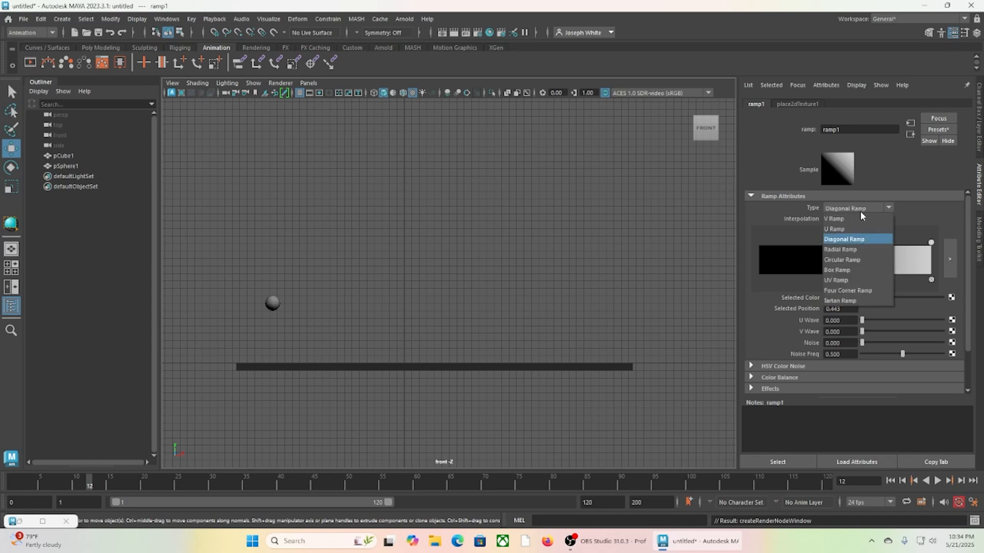
{"action": "left_click", "coordinate": [859, 295]}
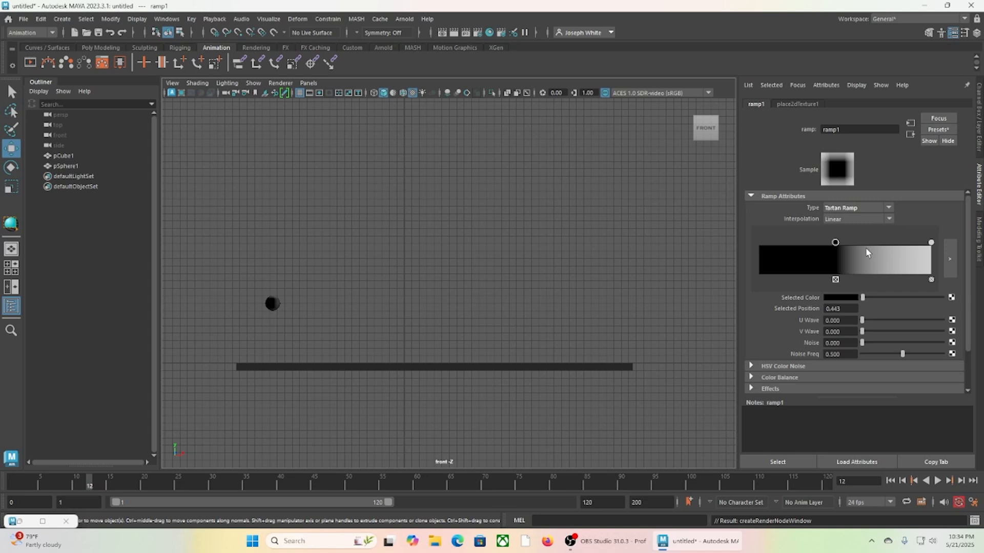
{"action": "left_click", "coordinate": [866, 208]}
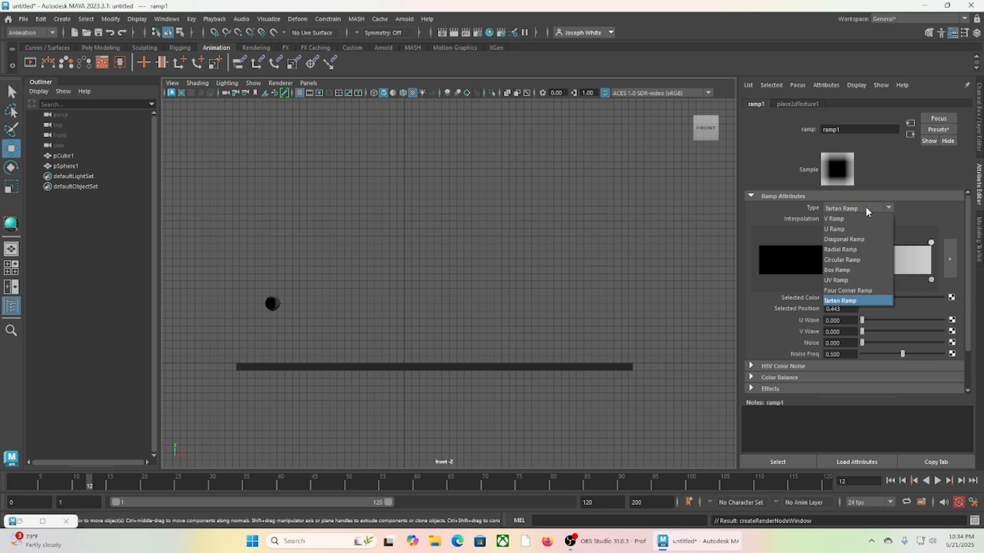
{"action": "left_click", "coordinate": [910, 219]}
Set the ramp's interpolation to None and its type to V Ramp.
{"action": "left_click", "coordinate": [889, 220]}
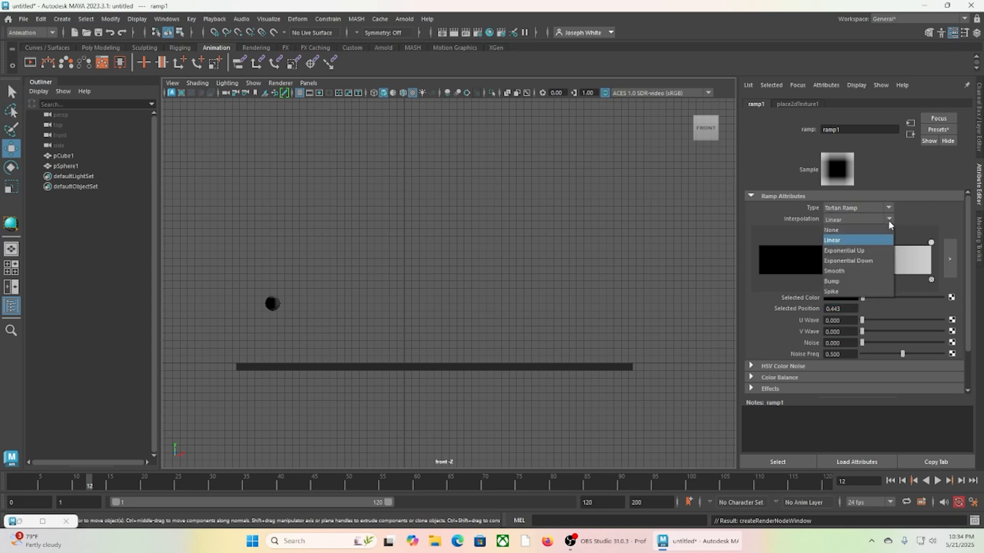
{"action": "left_click", "coordinate": [875, 229]}
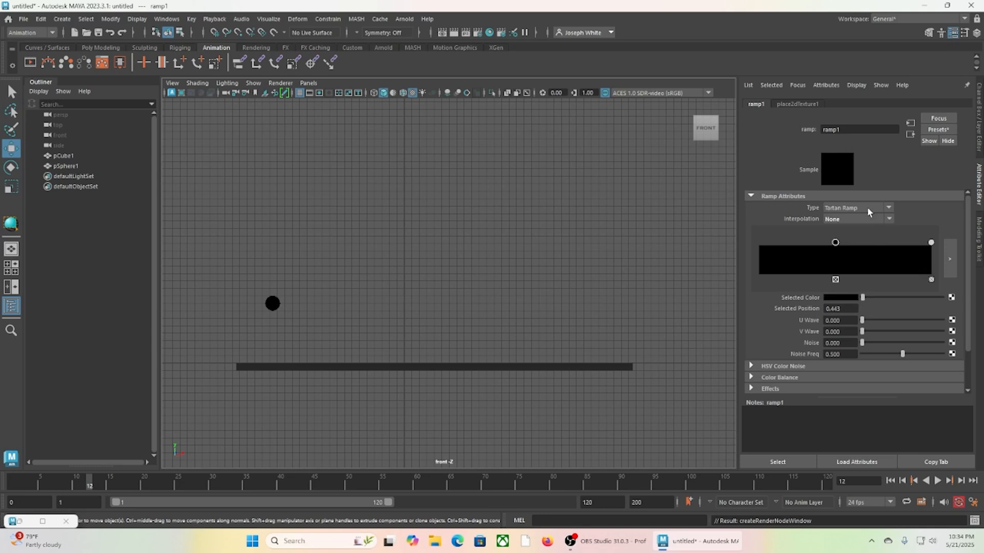
{"action": "left_click", "coordinate": [867, 208]}
{"action": "left_click", "coordinate": [866, 217]}
Bring the ramp's black and light gray markers together at about 0.5 to split the ball into two halves.
{"action": "left_click_drag", "start_coordinate": [836, 241], "coordinate": [843, 242]}
{"action": "left_click_drag", "start_coordinate": [931, 243], "coordinate": [845, 271]}
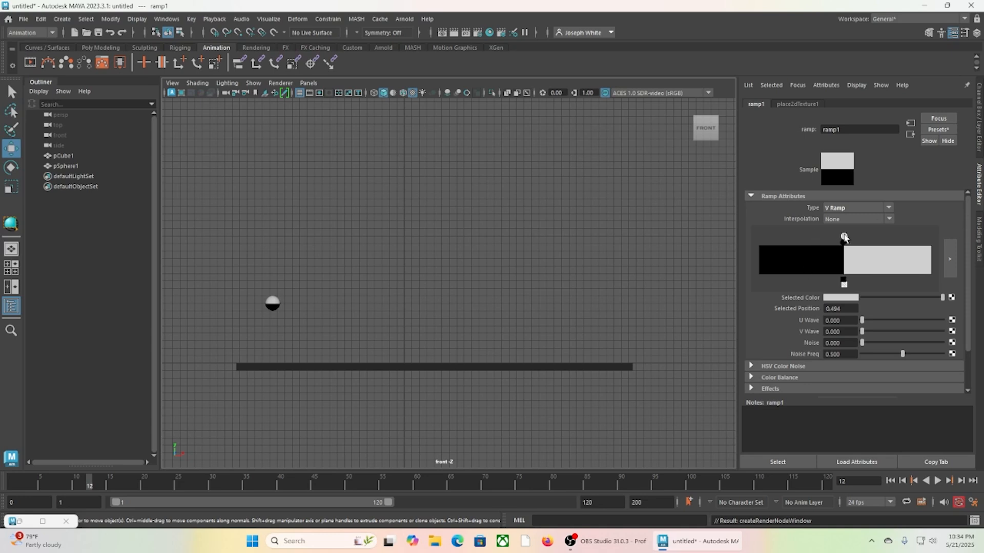
{"action": "left_click_drag", "start_coordinate": [844, 237], "coordinate": [848, 239]}
Select the ball and key only its Rotate Z channel at frame 1.
{"action": "left_click", "coordinate": [979, 114]}
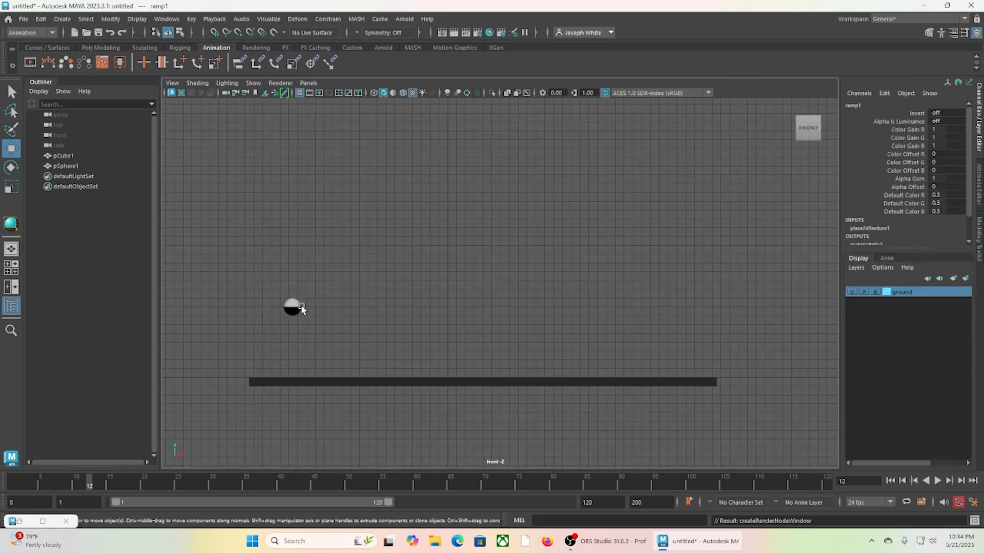
{"action": "left_click", "coordinate": [293, 307]}
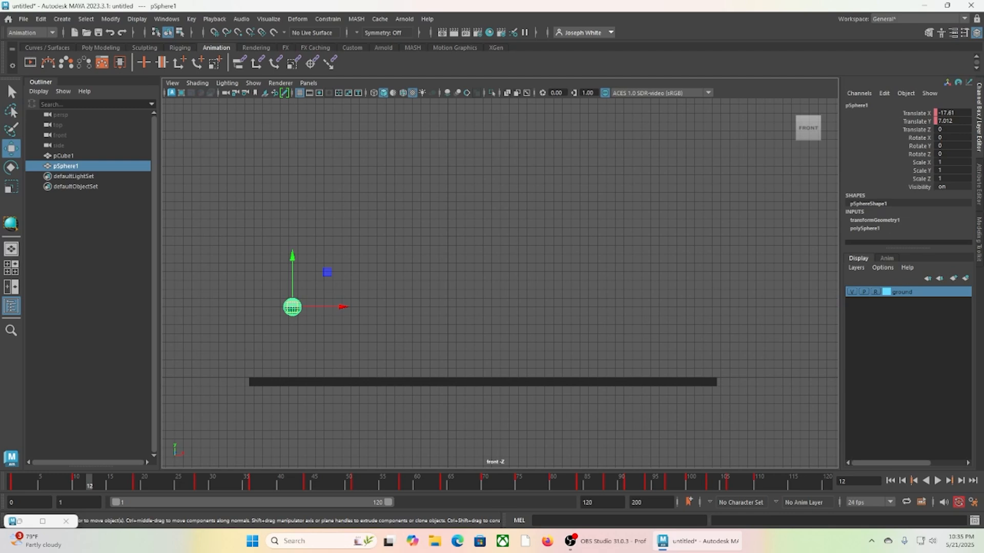
{"action": "left_click_drag", "start_coordinate": [28, 482], "coordinate": [15, 482]}
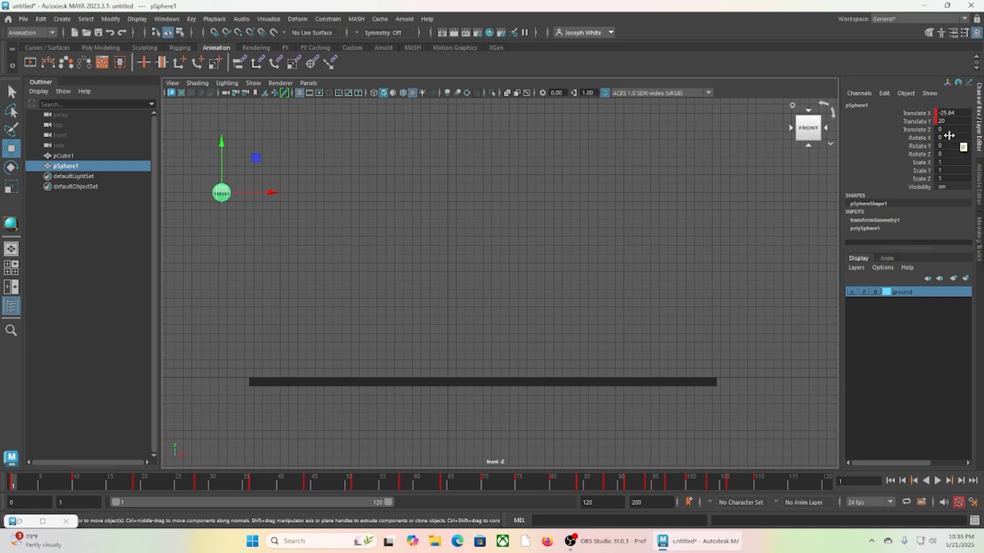
{"action": "left_click", "coordinate": [923, 154]}
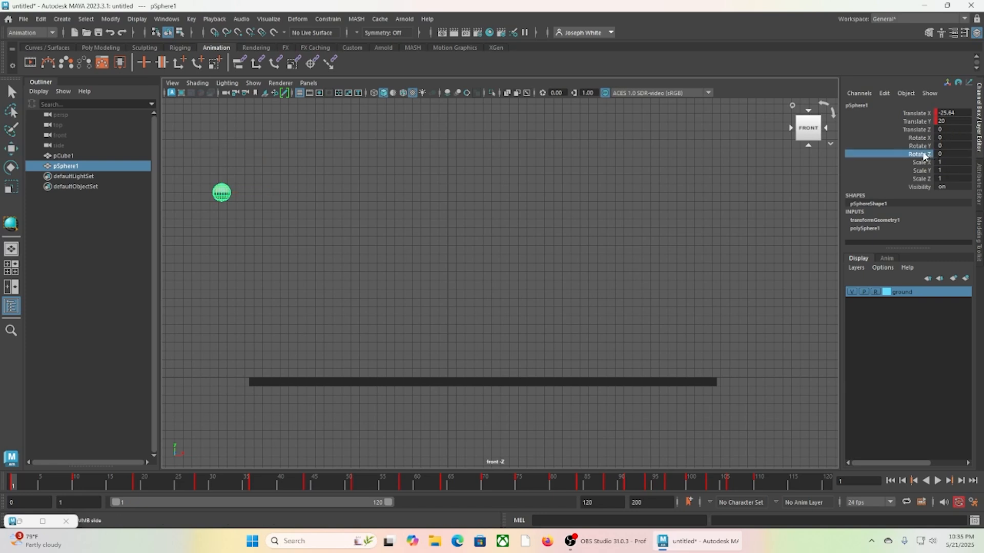
{"action": "right_click", "coordinate": [923, 154]}
{"action": "left_click", "coordinate": [881, 172]}
Go to frame 110 and lower the ball's Rotate Z interactively to make it spin as it travels.
{"action": "left_click", "coordinate": [730, 487]}
{"action": "left_click_drag", "start_coordinate": [733, 488], "coordinate": [758, 487]}
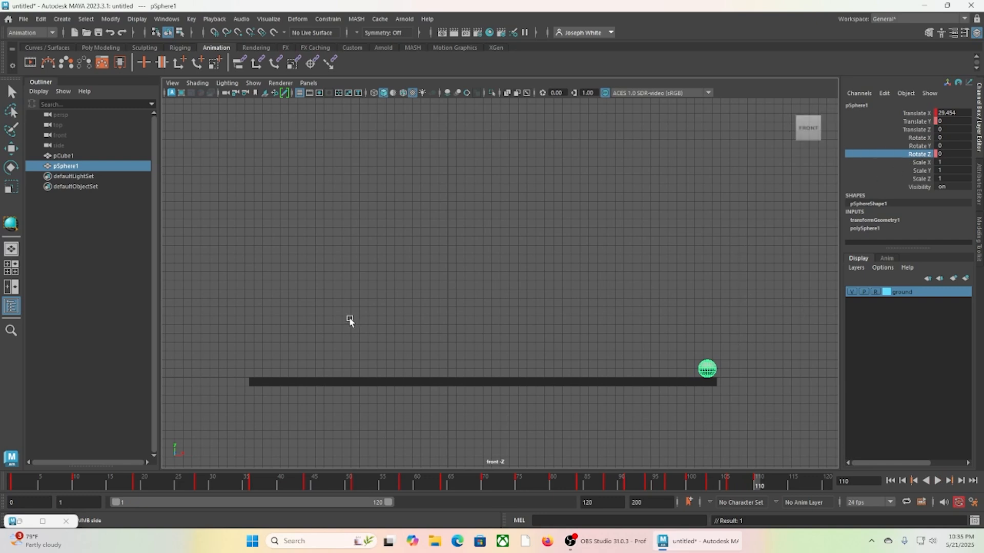
{"action": "middle_click_drag", "start_coordinate": [349, 318], "coordinate": [61, 333]}
{"action": "middle_click_drag", "start_coordinate": [617, 307], "coordinate": [491, 307]}
Return to frame 1, deselect the ball, and play the animation to review its rotation, stopping at frame 31.
{"action": "mouse_move", "coordinate": [756, 477]}
{"action": "left_mouse_down"}
{"action": "mouse_move", "coordinate": [567, 509]}
{"action": "mouse_move", "coordinate": [522, 506]}
{"action": "mouse_move", "coordinate": [667, 495]}
{"action": "mouse_move", "coordinate": [12, 507]}
{"action": "left_mouse_up"}
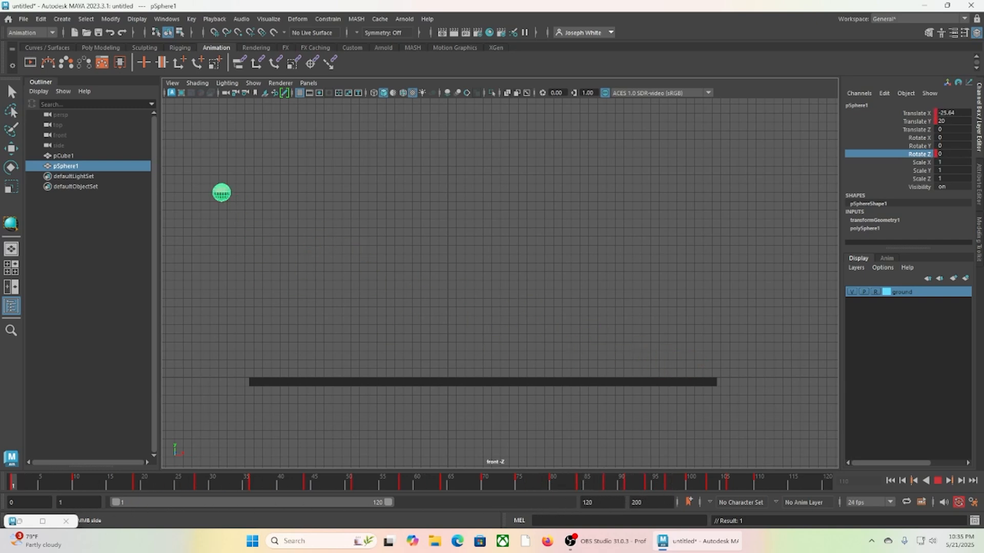
{"action": "key", "text": "w"}
{"action": "left_click", "coordinate": [242, 236]}
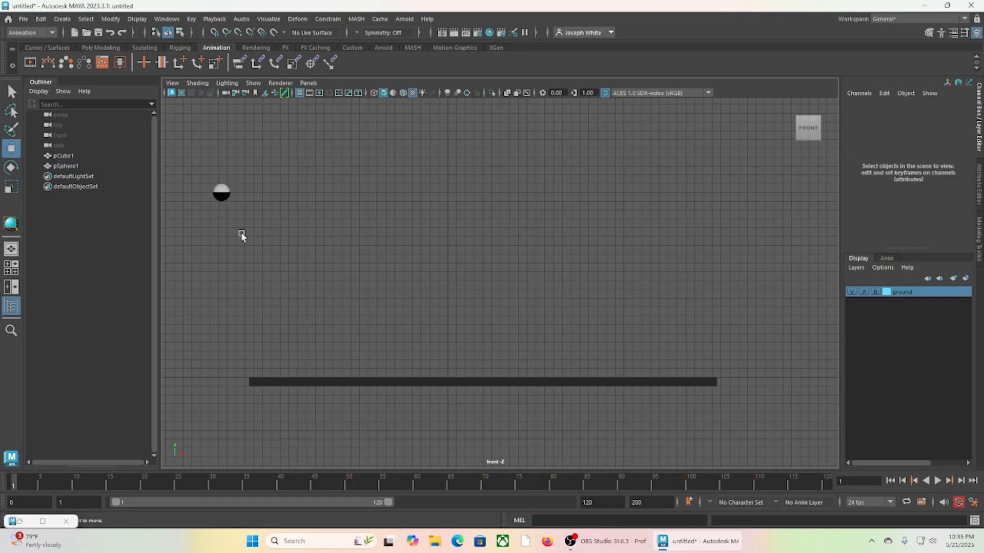
{"action": "left_click", "coordinate": [938, 481]}
{"action": "left_click", "coordinate": [940, 482]}
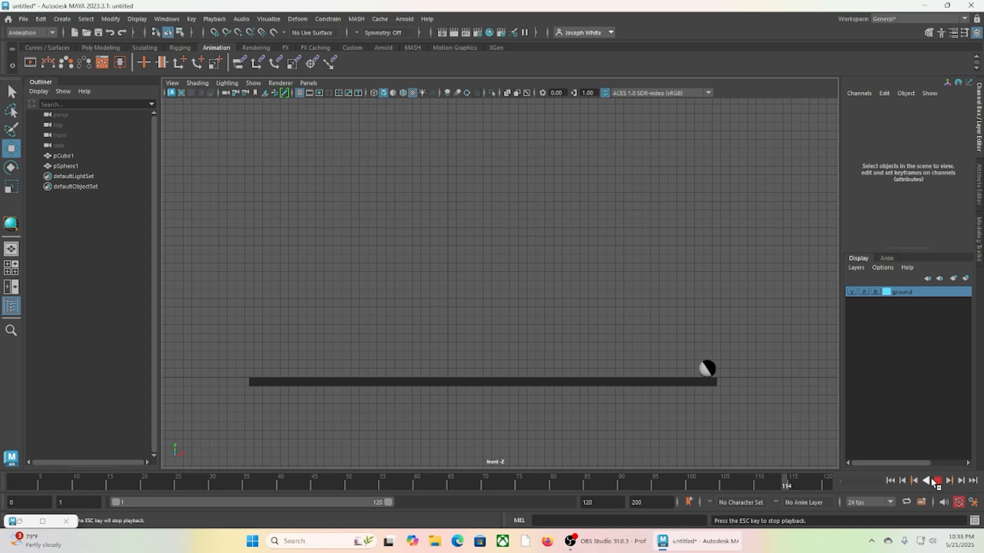
{"action": "left_click", "coordinate": [936, 481]}
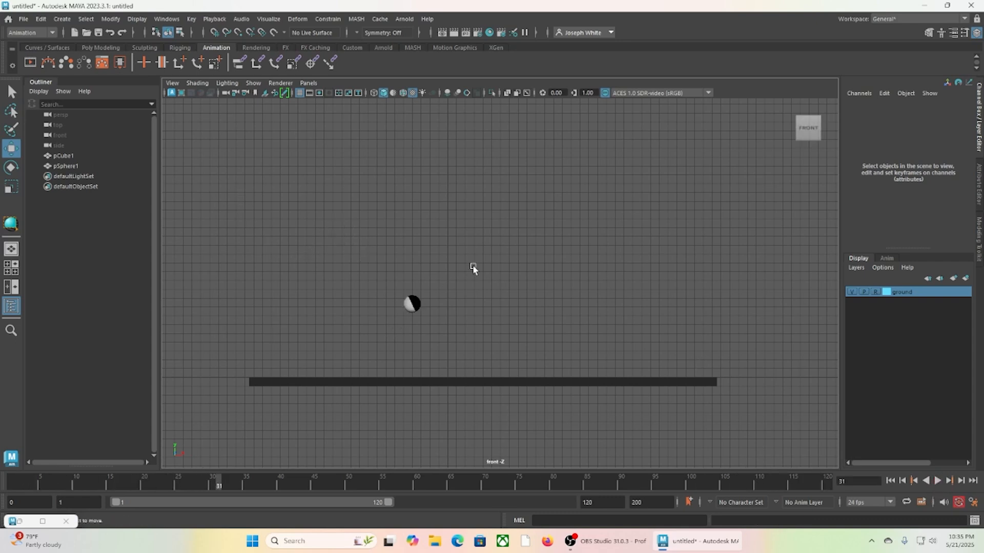
Restore the Graph Editor and show only the ball's Rotate Z curve.
{"action": "left_click", "coordinate": [17, 522]}
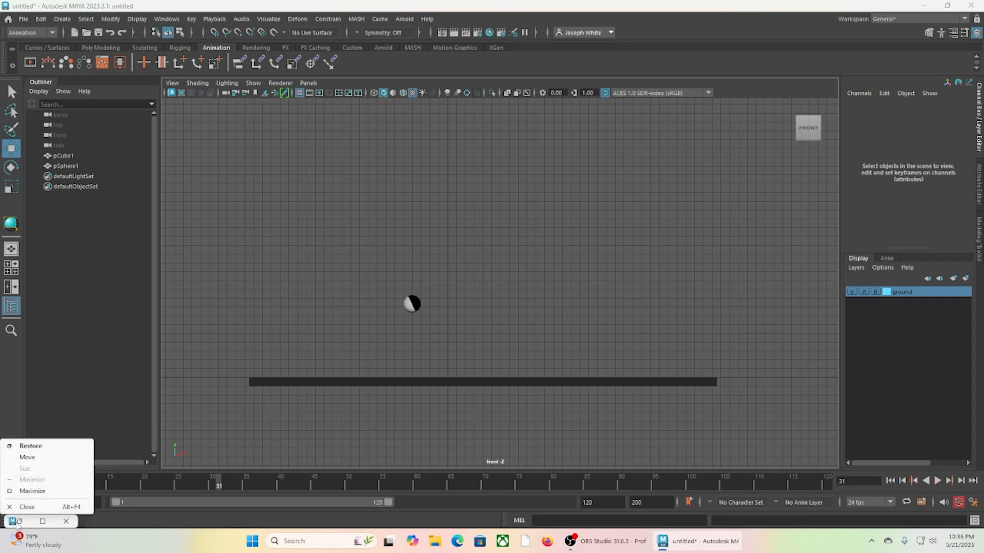
{"action": "left_click", "coordinate": [19, 523]}
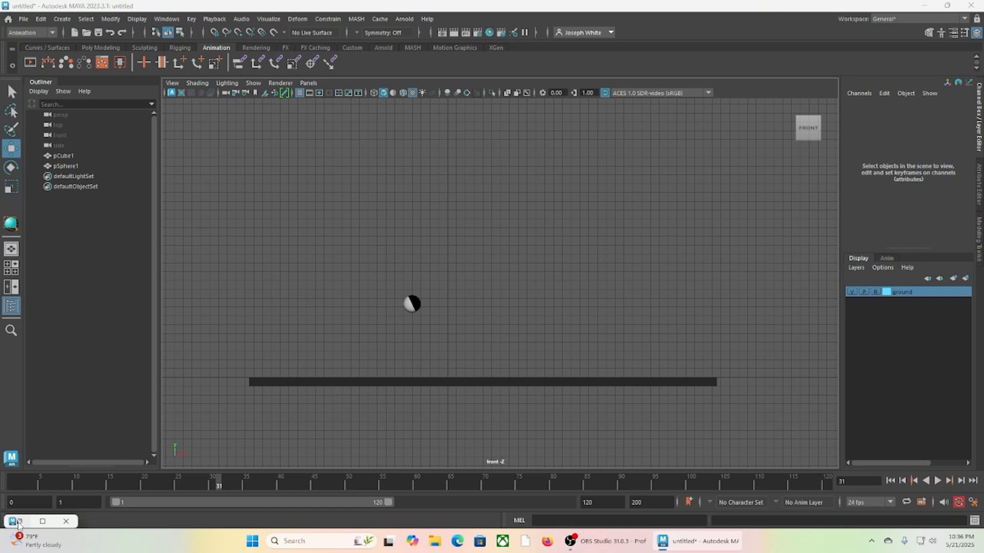
{"action": "double_click", "coordinate": [19, 522]}
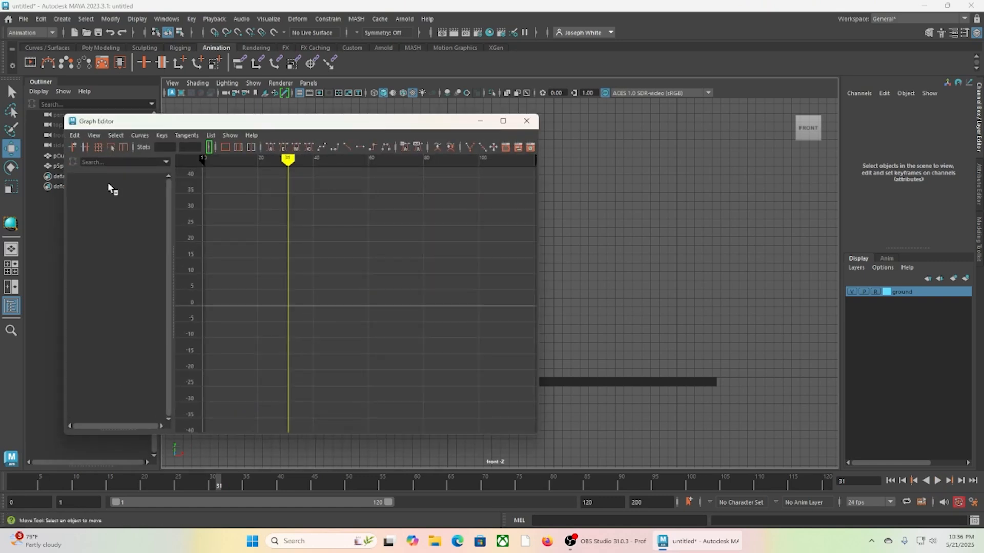
{"action": "left_click", "coordinate": [57, 166]}
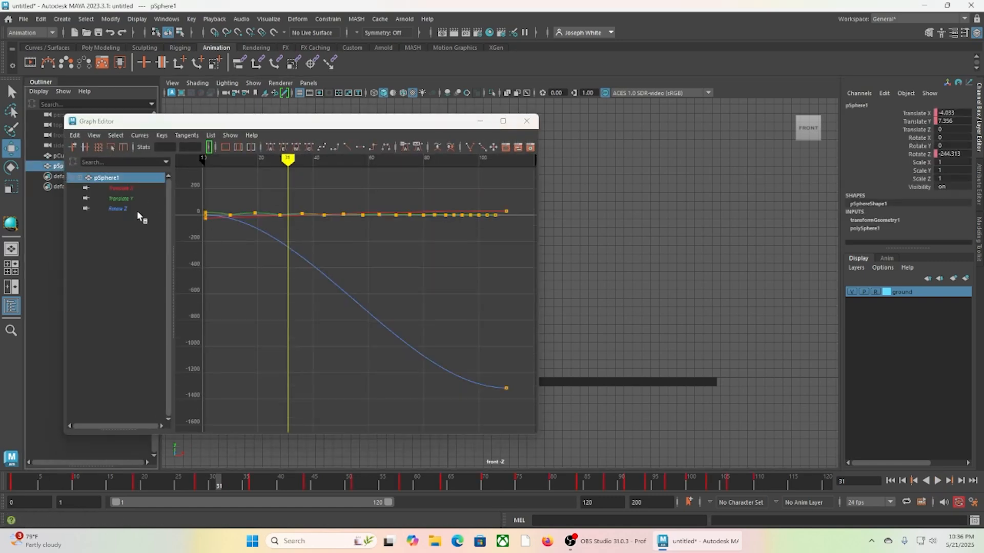
{"action": "left_click", "coordinate": [117, 208]}
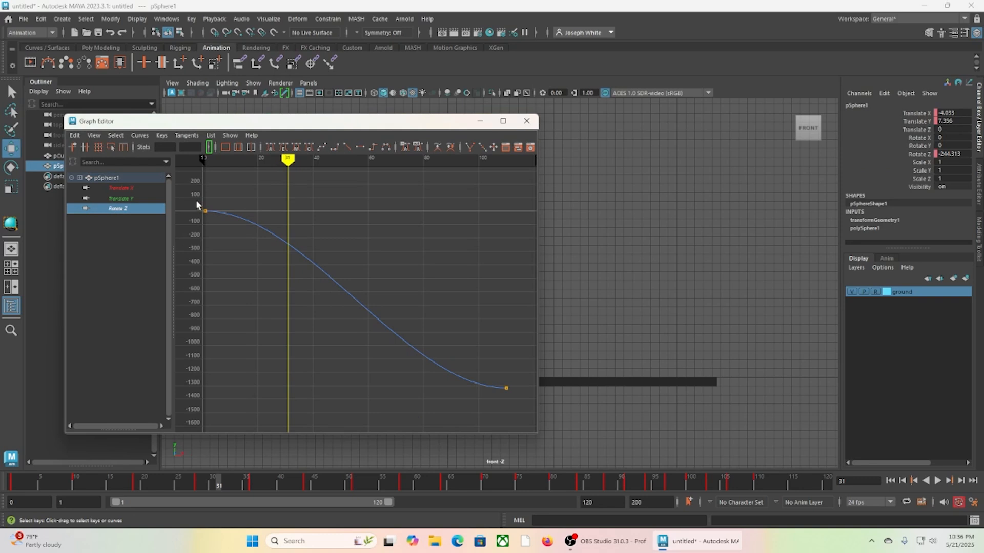
Make the Rotate Z curve's frame 1 tangent linear, steepen its outgoing handle for a faster initial spin, and minimize the Graph Editor.
{"action": "left_click_drag", "start_coordinate": [197, 203], "coordinate": [216, 218]}
{"action": "left_click", "coordinate": [349, 149]}
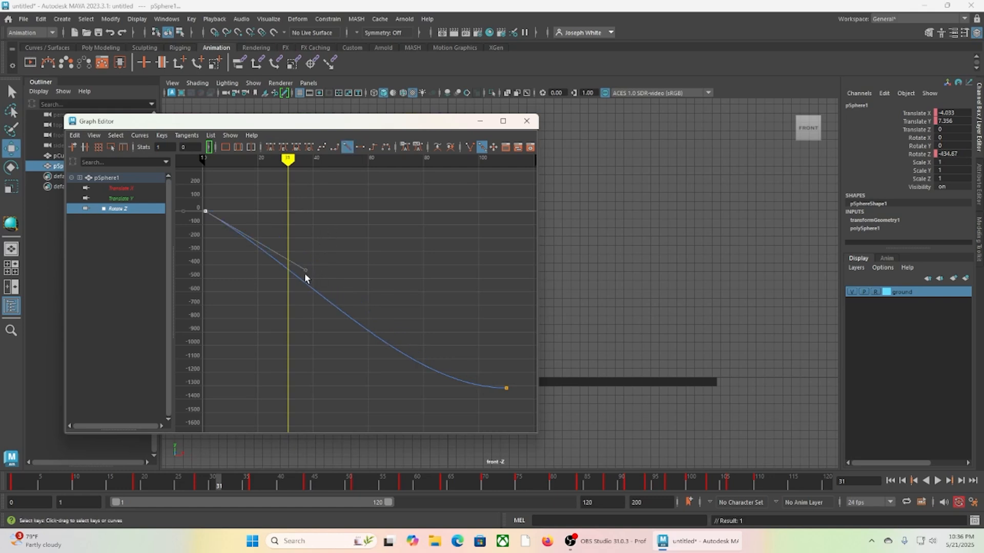
{"action": "left_click_drag", "start_coordinate": [305, 271], "coordinate": [301, 290]}
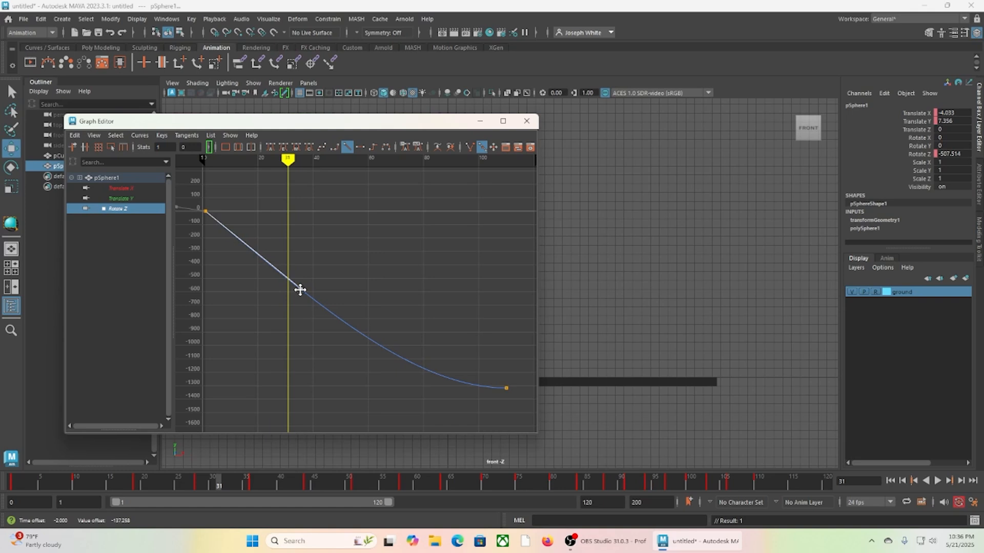
{"action": "left_click", "coordinate": [300, 290]}
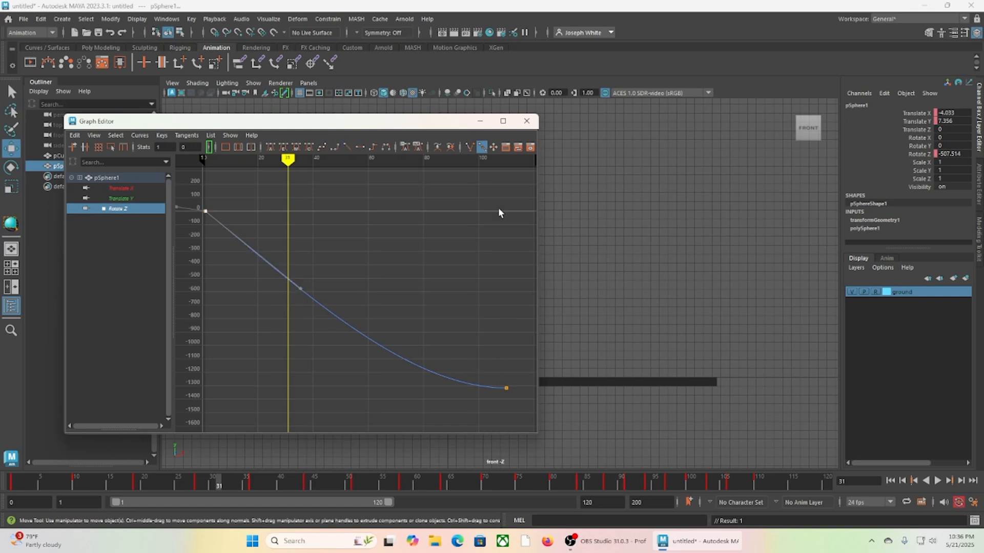
{"action": "left_click", "coordinate": [480, 122]}
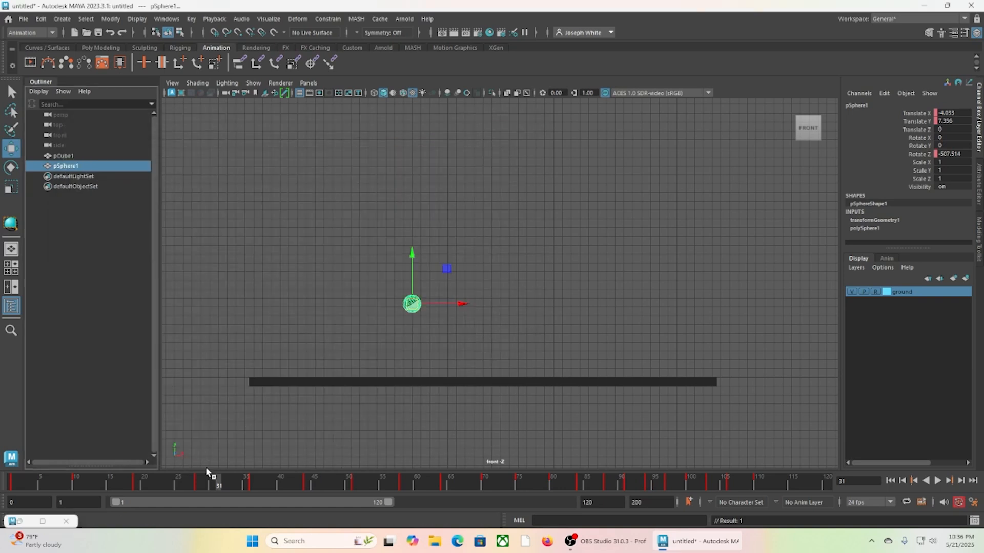
Return to frame 1, play the animation with the ball deselected to review its spin, and reselect the ball.
{"action": "left_click_drag", "start_coordinate": [216, 482], "coordinate": [12, 482]}
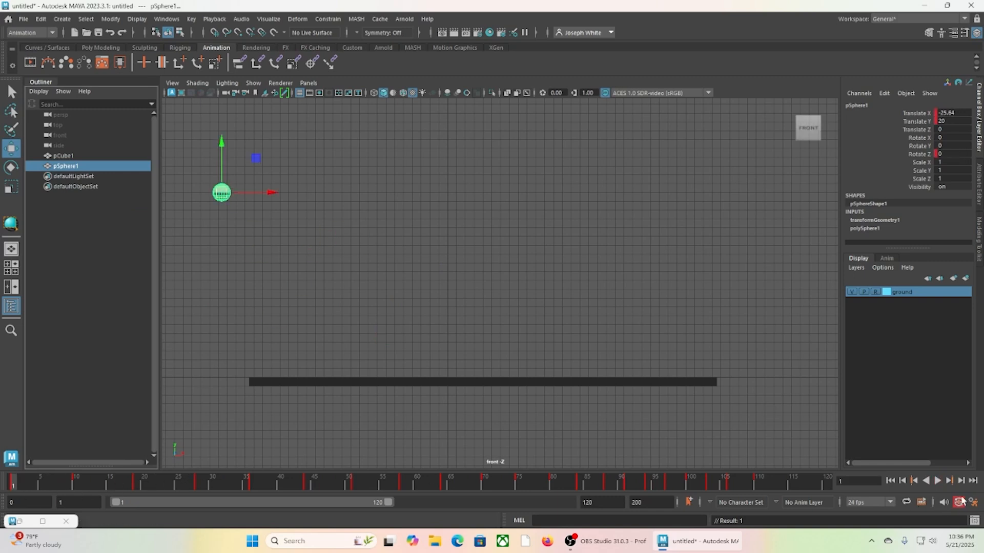
{"action": "left_click", "coordinate": [938, 481]}
{"action": "left_click", "coordinate": [534, 237]}
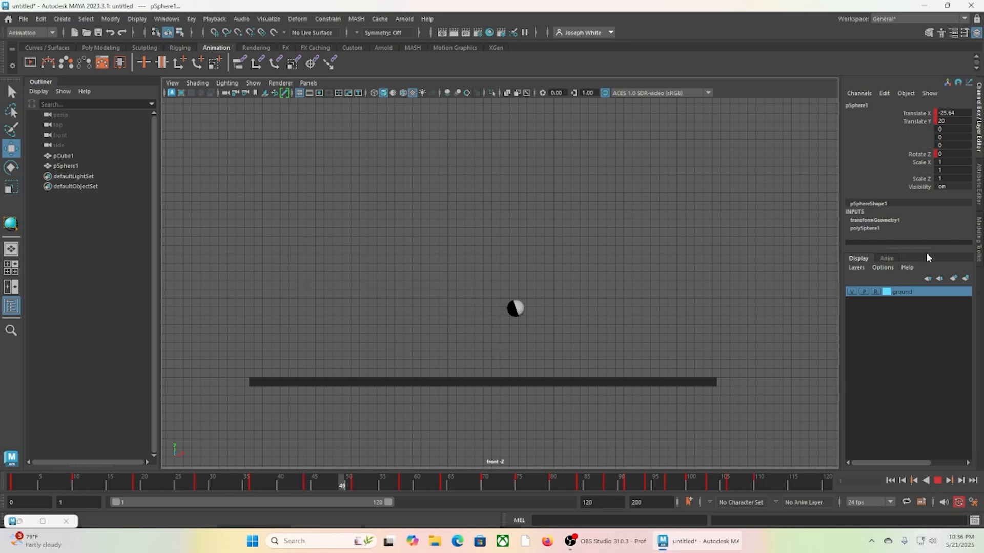
{"action": "left_click", "coordinate": [938, 480]}
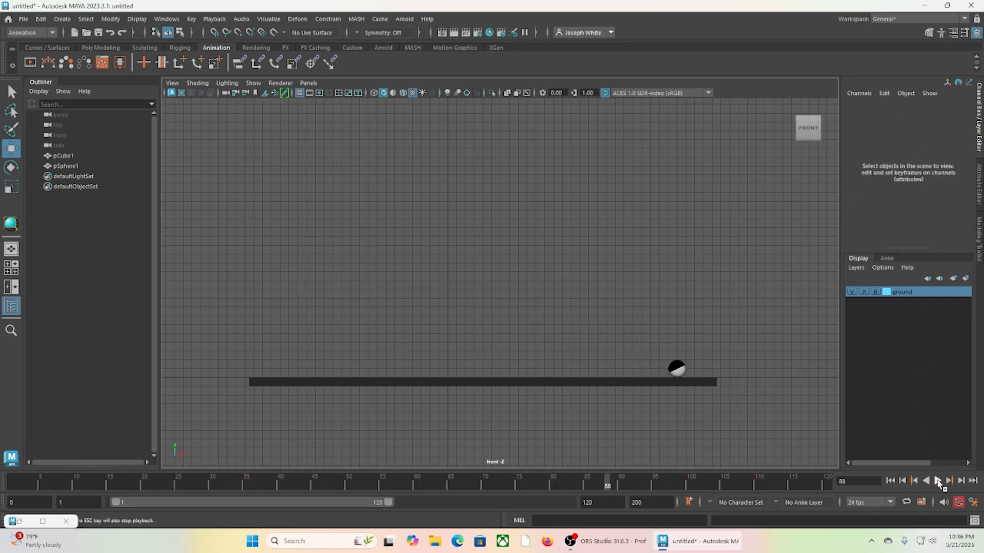
{"action": "left_click", "coordinate": [937, 482]}
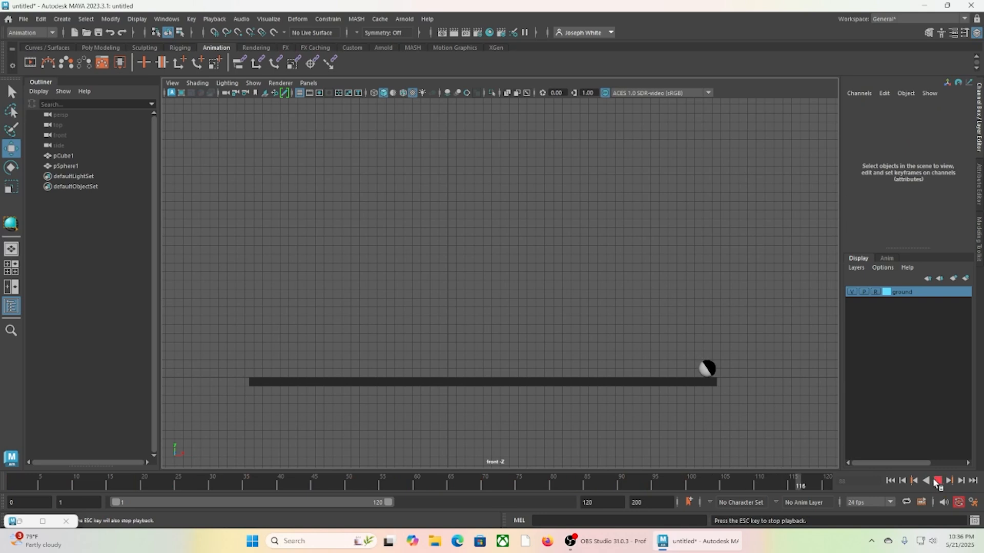
{"action": "left_click", "coordinate": [235, 198]}
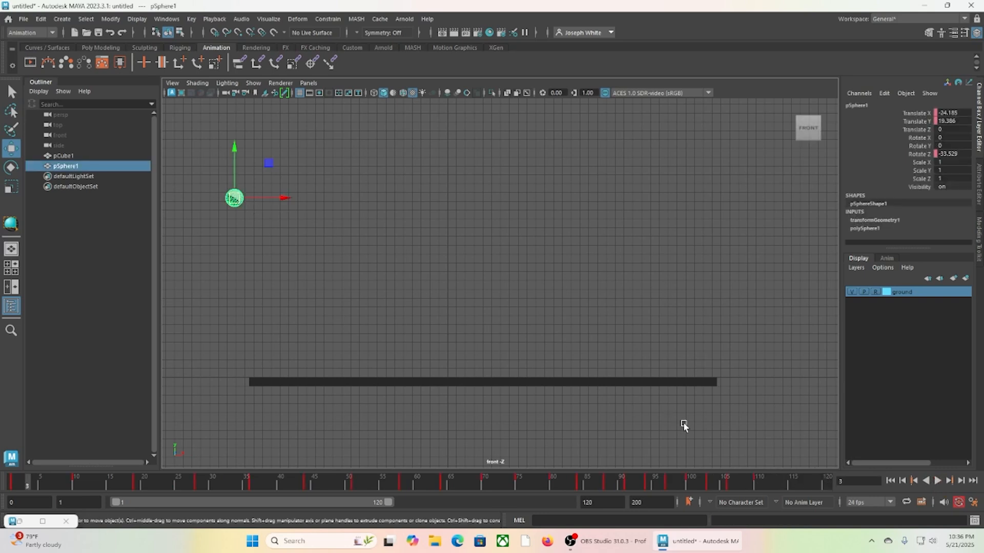
Set the ball's Rotate Z at frame 110 to about -1310.9 and play the animation from frame 1 to check the ending.
{"action": "left_click", "coordinate": [757, 486]}
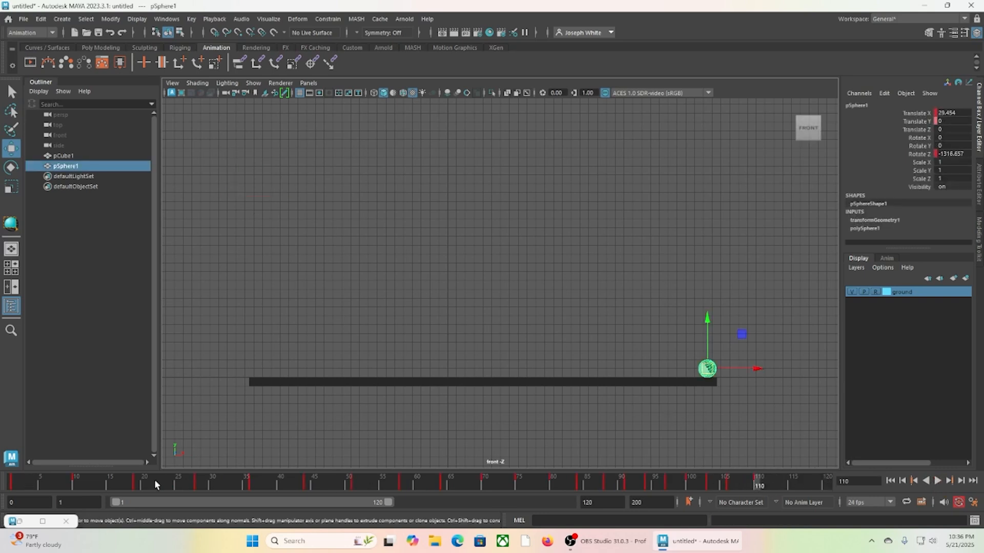
{"action": "left_click", "coordinate": [917, 155]}
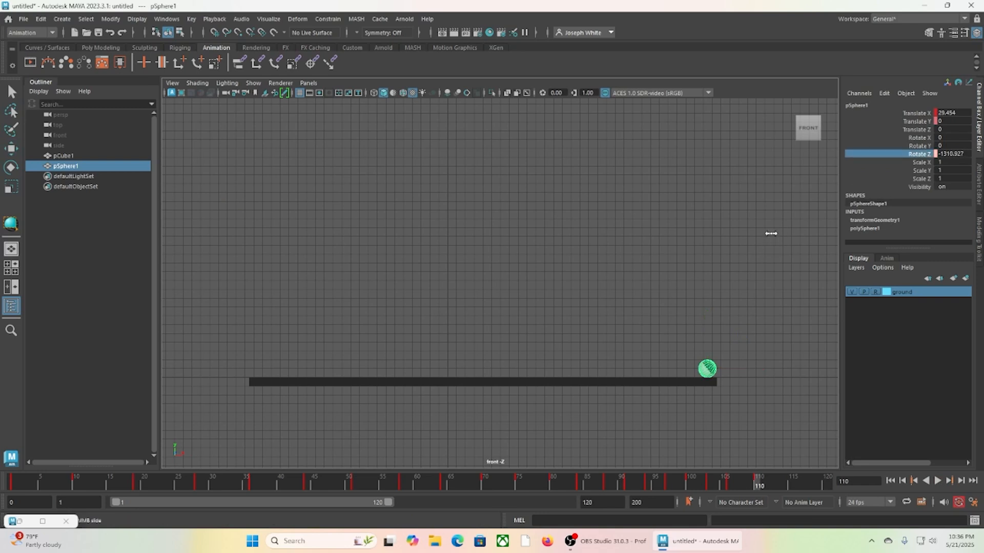
{"action": "left_click", "coordinate": [890, 481]}
{"action": "left_click", "coordinate": [936, 482]}
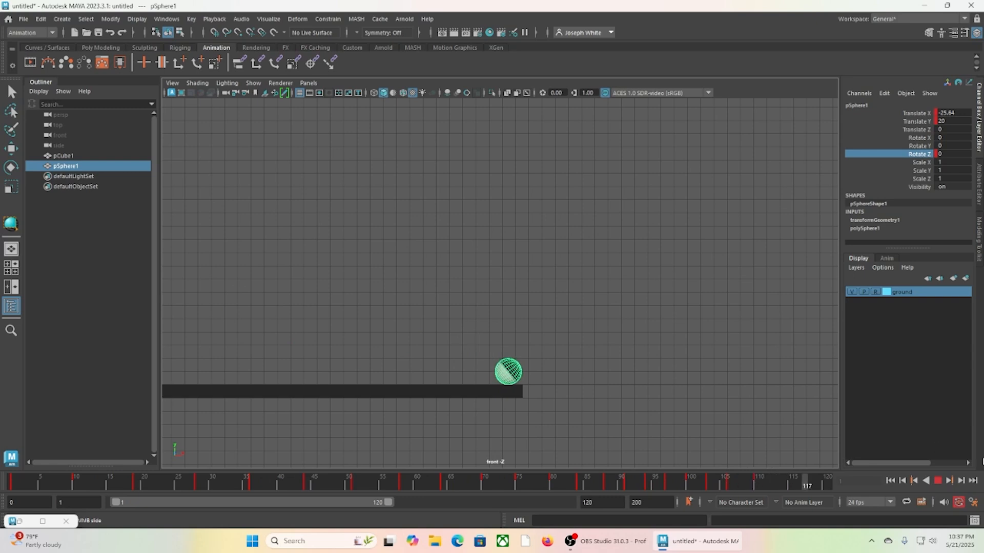
{"action": "left_click", "coordinate": [938, 482]}
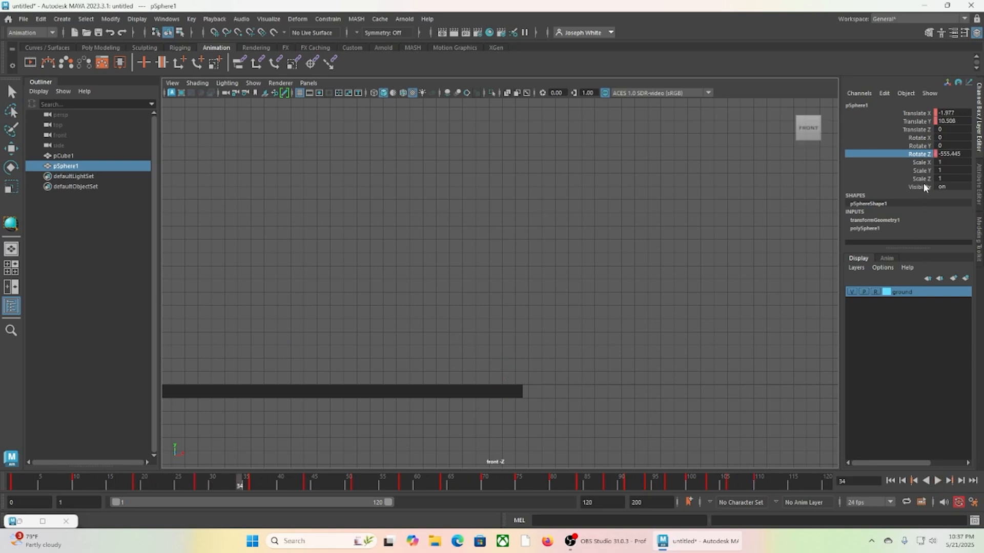
Lower the ball's Rotate Z at frame 110 to about -1332.7 and play from frame 88 to check the final roll.
{"action": "left_click", "coordinate": [758, 484]}
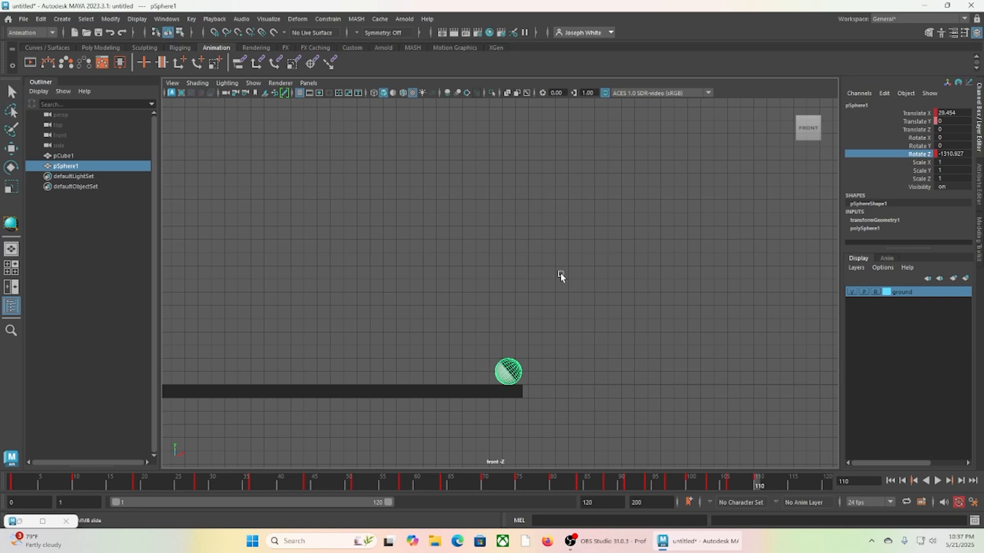
{"action": "middle_click_drag", "start_coordinate": [561, 274], "coordinate": [549, 275]}
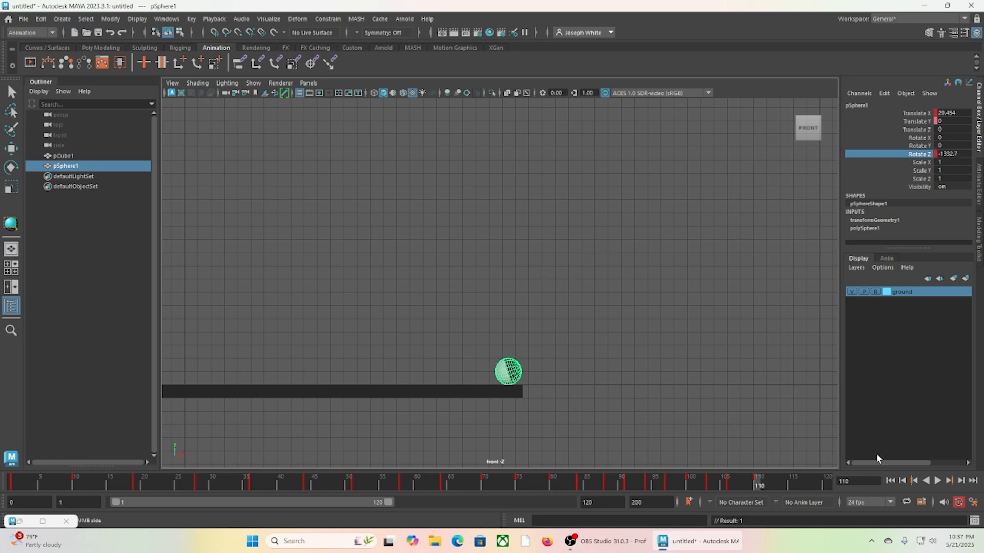
{"action": "left_click", "coordinate": [603, 485]}
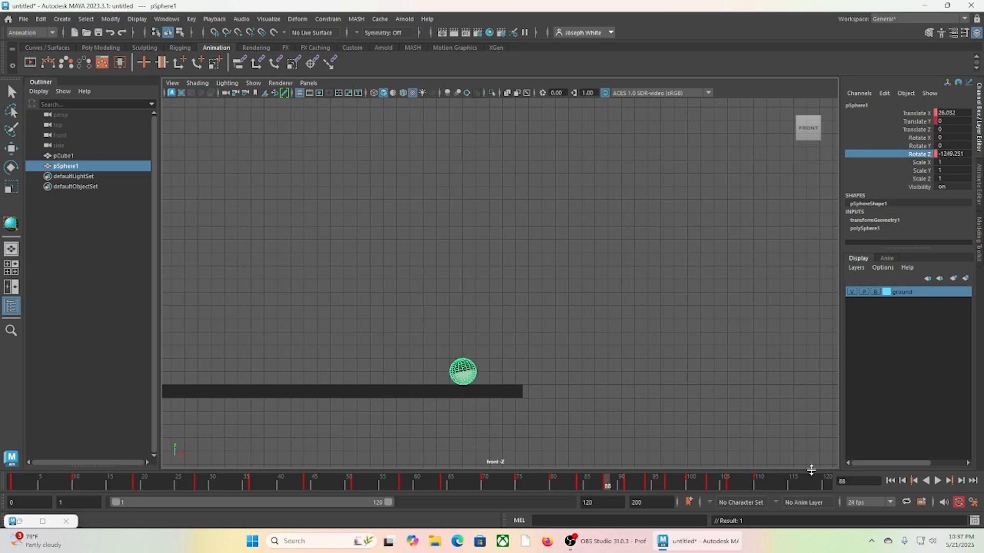
{"action": "left_click", "coordinate": [937, 481]}
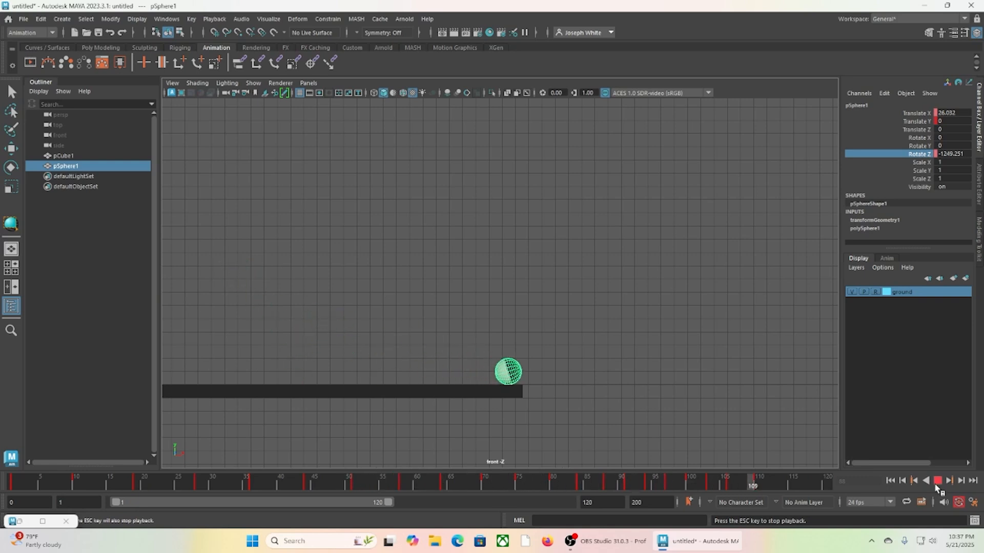
{"action": "left_click", "coordinate": [938, 482]}
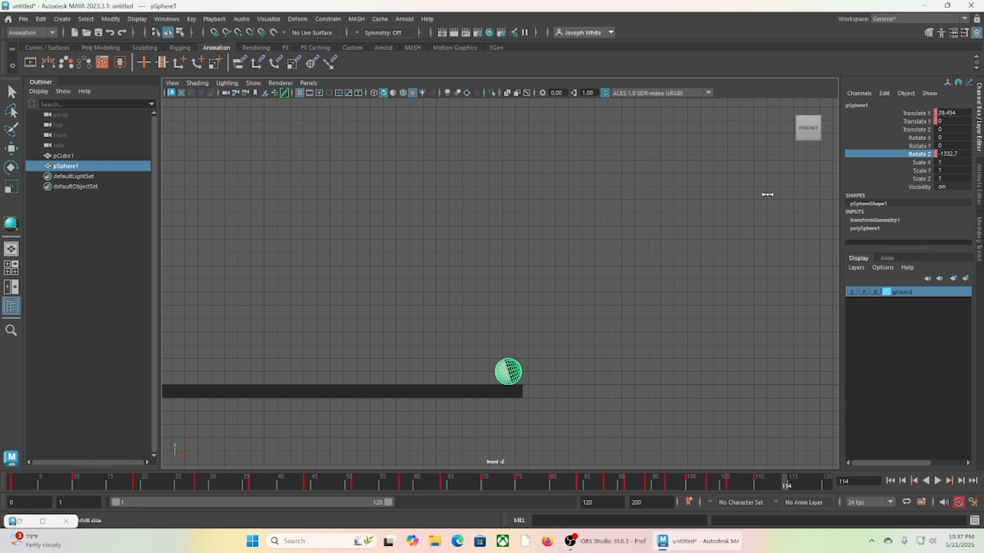
Undo the rotation change made at frame 114 and lower the ball's Rotate Z at frame 110 to about -1390.
{"action": "middle_click_drag", "start_coordinate": [767, 195], "coordinate": [763, 195]}
{"action": "key", "text": "ctrl+z"}
{"action": "left_click", "coordinate": [757, 484]}
{"action": "middle_click_drag", "start_coordinate": [758, 186], "coordinate": [729, 185]}
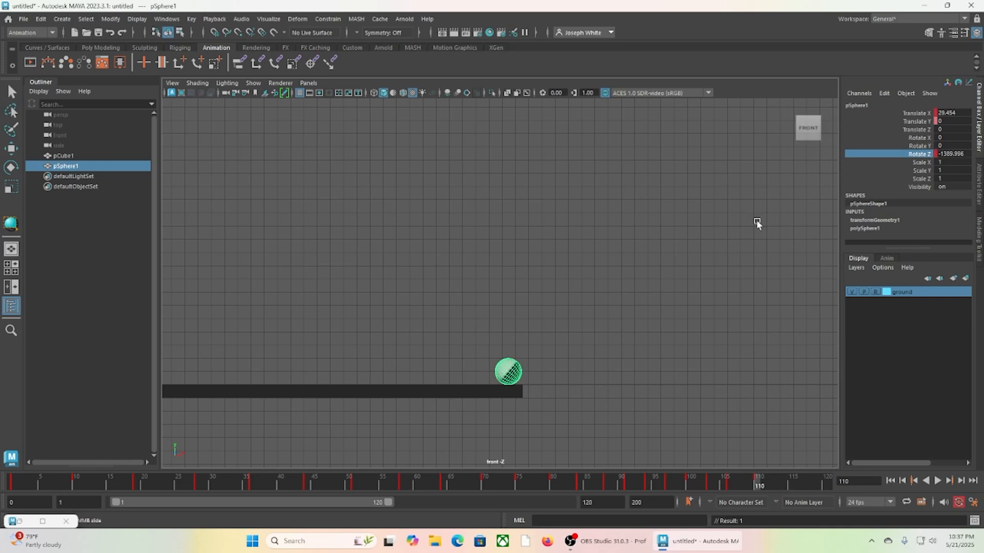
Go back to frame 82 and play the animation to check how the ball's spin settles.
{"action": "left_click_drag", "start_coordinate": [758, 485], "coordinate": [756, 512]}
{"action": "left_click", "coordinate": [566, 488]}
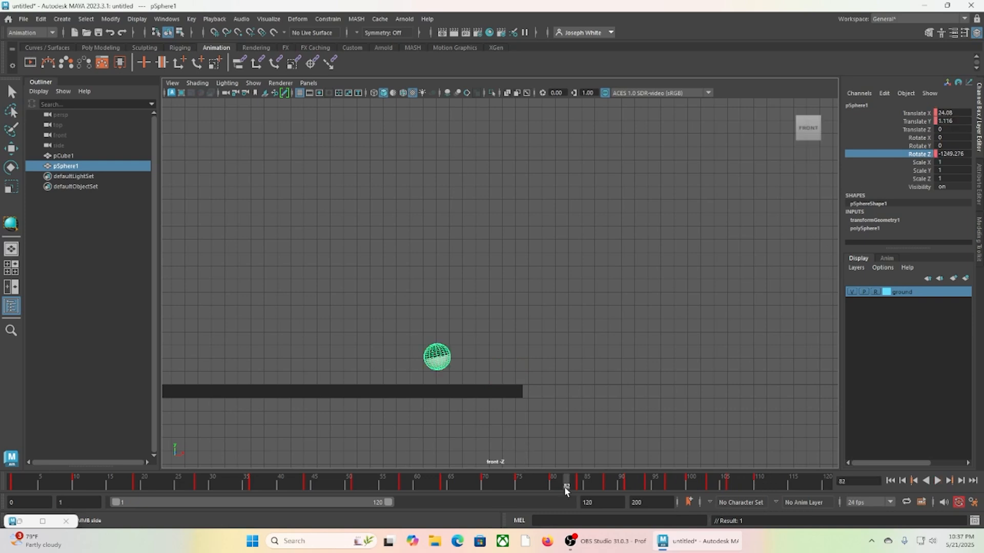
{"action": "left_click", "coordinate": [937, 481]}
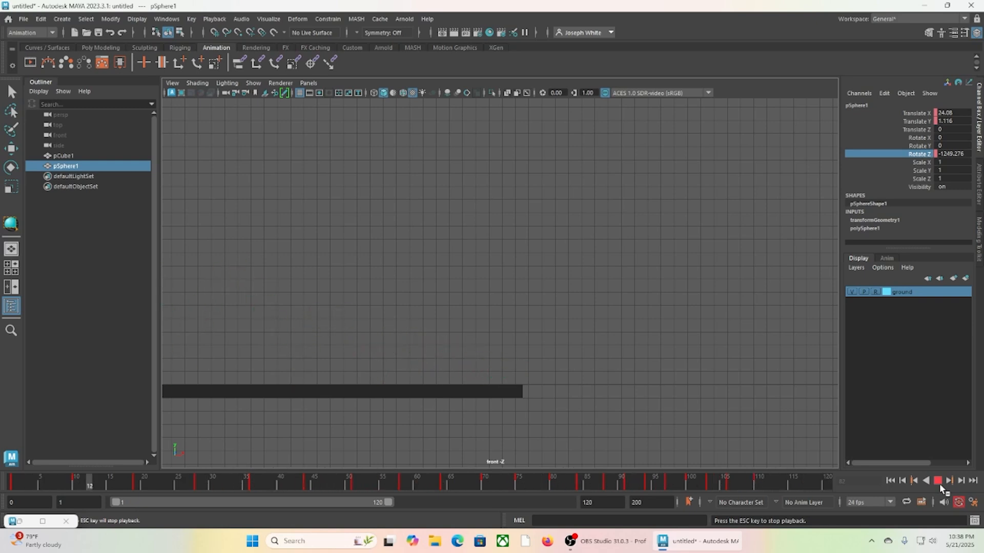
{"action": "left_click", "coordinate": [939, 481]}
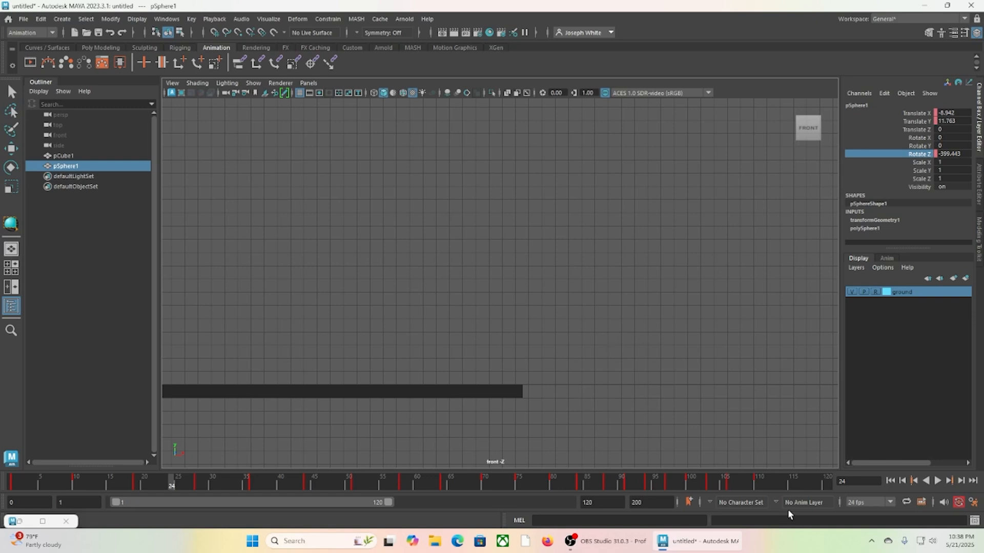
Lower the ball's Rotate Z at frame 110 to about -1406 and replay the animation from frame 1.
{"action": "left_click", "coordinate": [759, 487]}
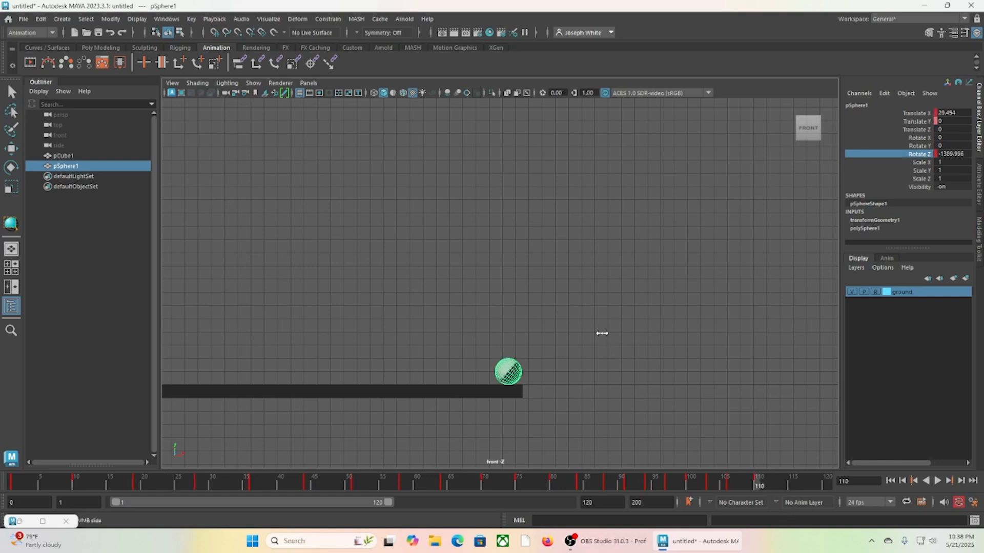
{"action": "middle_click_drag", "start_coordinate": [602, 334], "coordinate": [595, 333]}
{"action": "left_click", "coordinate": [890, 481]}
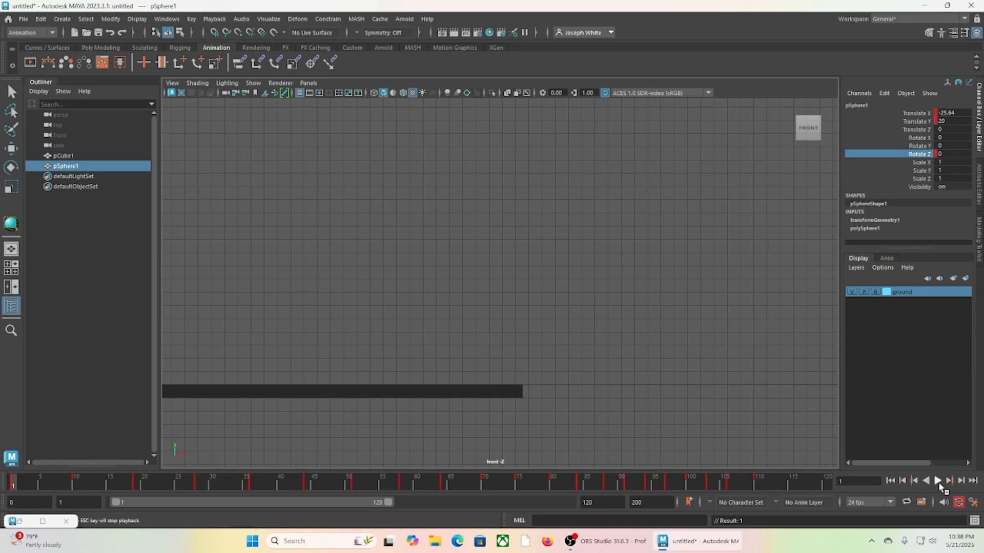
{"action": "left_click", "coordinate": [939, 481]}
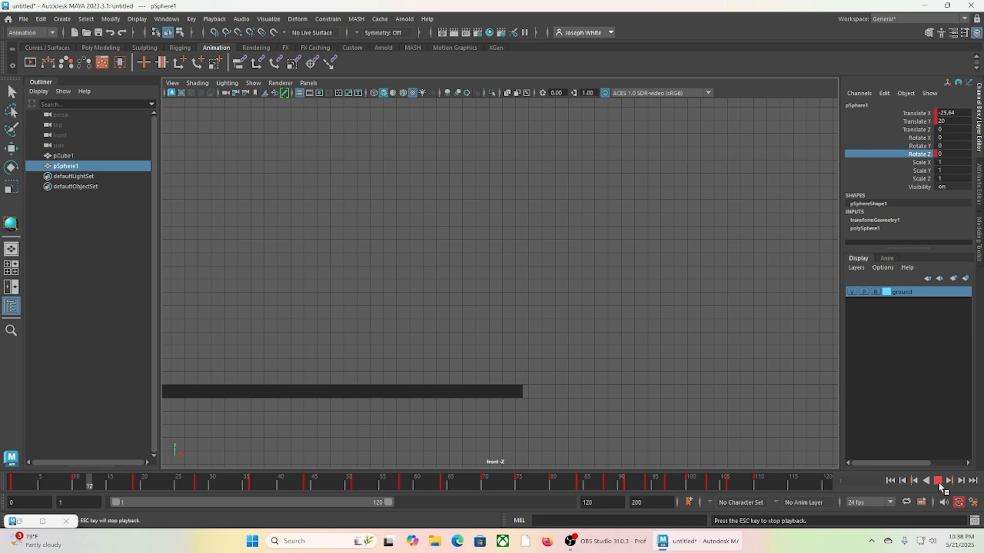
{"action": "left_click", "coordinate": [937, 481]}
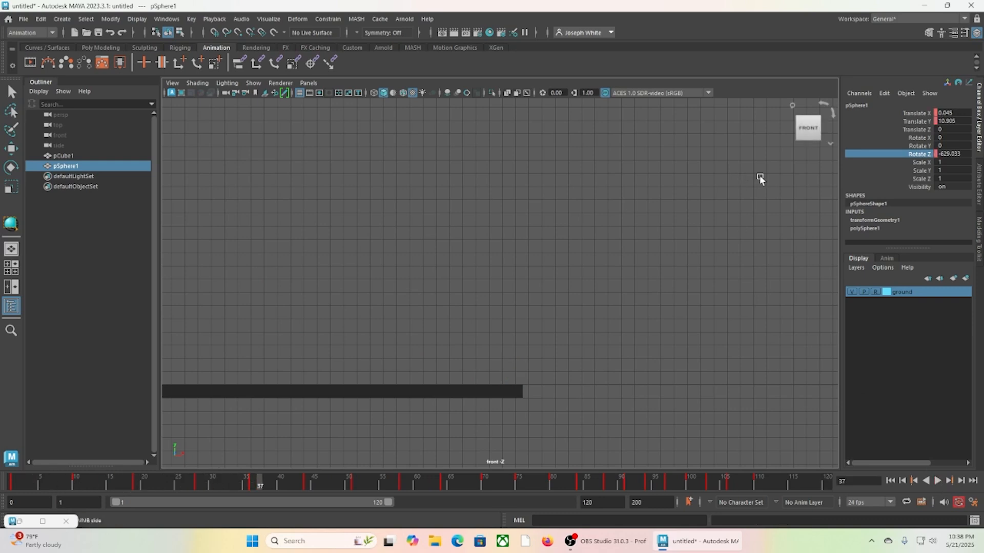
Lower the ball's Rotate Z at frame 110 to about -1418.6 and play the animation from frame 1.
{"action": "left_click", "coordinate": [757, 481]}
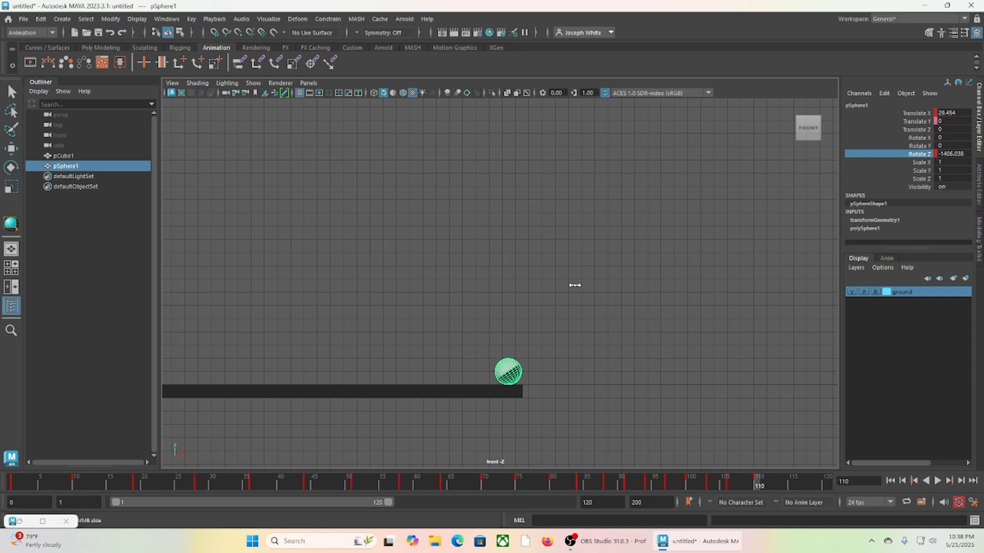
{"action": "middle_click_drag", "start_coordinate": [575, 286], "coordinate": [567, 285]}
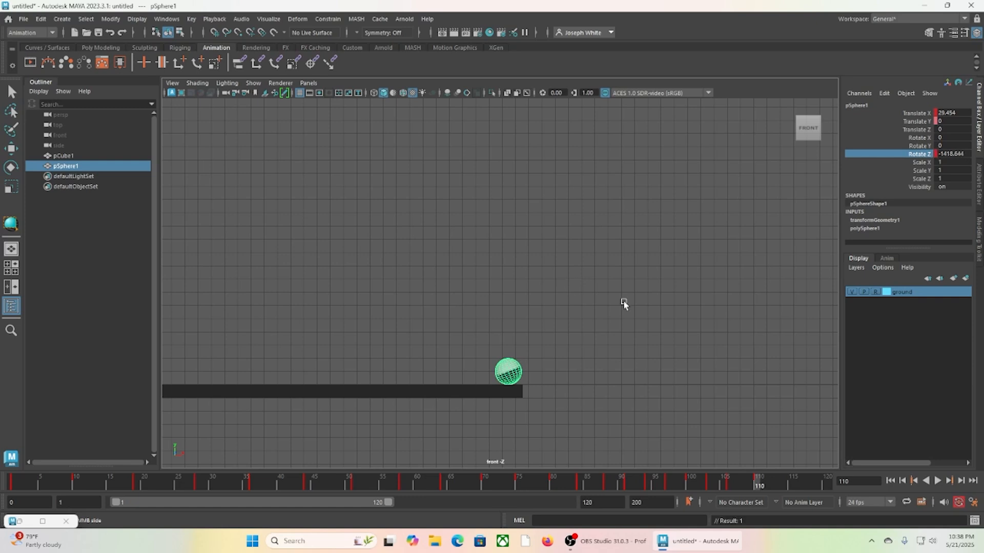
{"action": "left_click", "coordinate": [891, 481]}
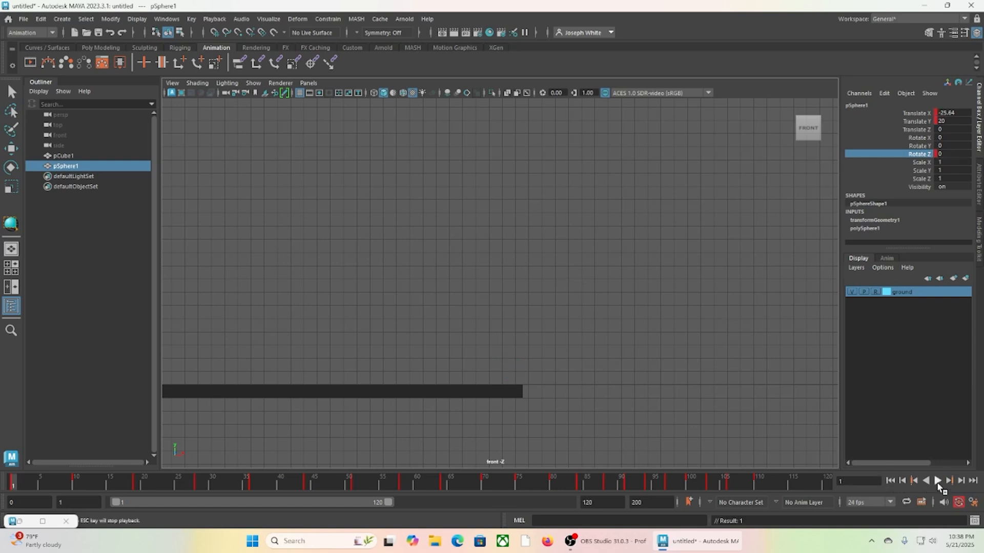
{"action": "left_click", "coordinate": [938, 481]}
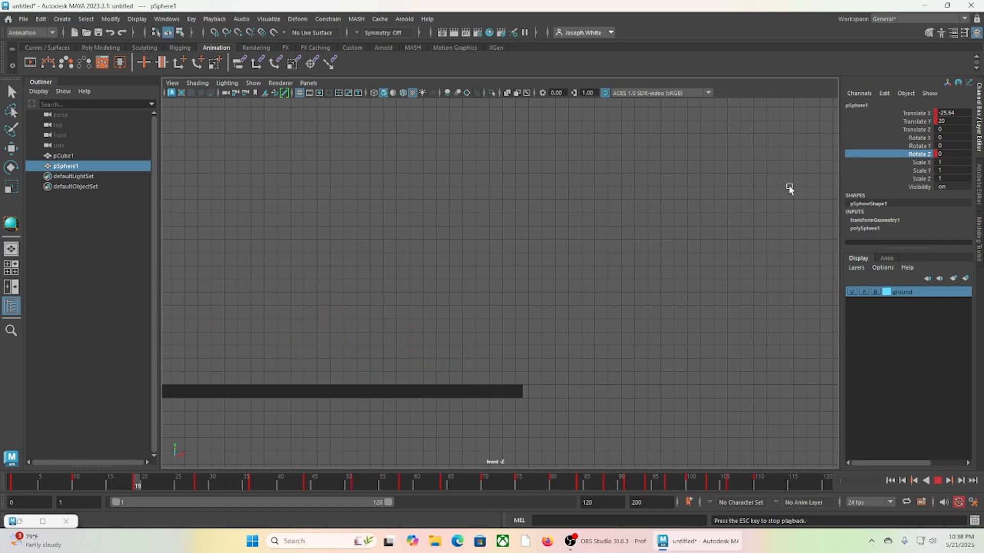
Lower the ball's Rotate Z at frame 110 to about -1449.6 and replay the animation from frame 1.
{"action": "left_click", "coordinate": [940, 481]}
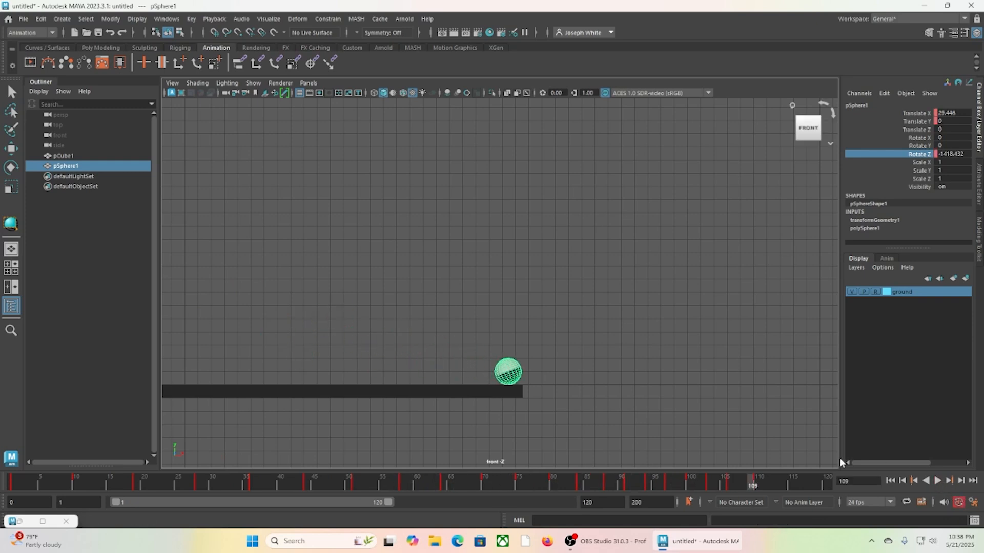
{"action": "left_click_drag", "start_coordinate": [757, 486], "coordinate": [759, 485]}
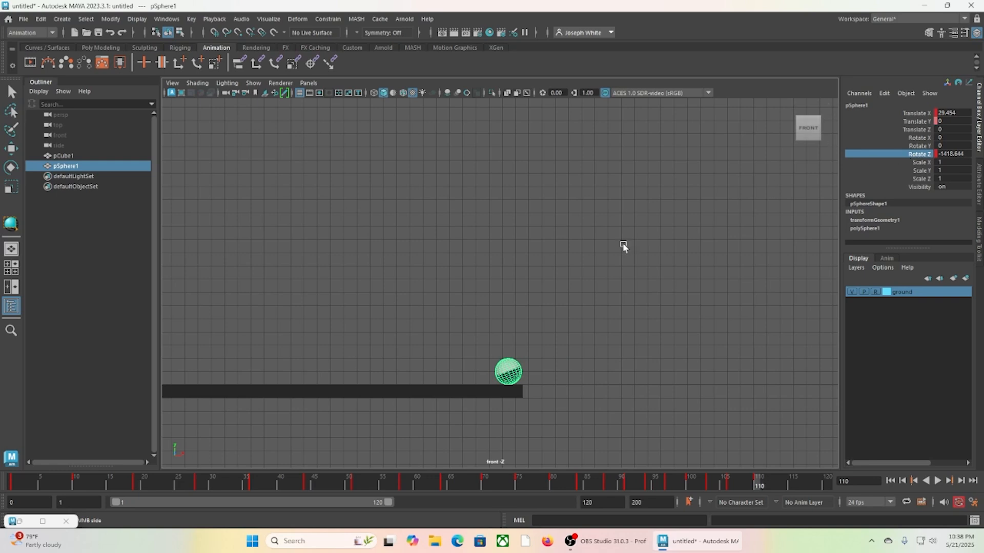
{"action": "middle_click_drag", "start_coordinate": [592, 259], "coordinate": [574, 259]}
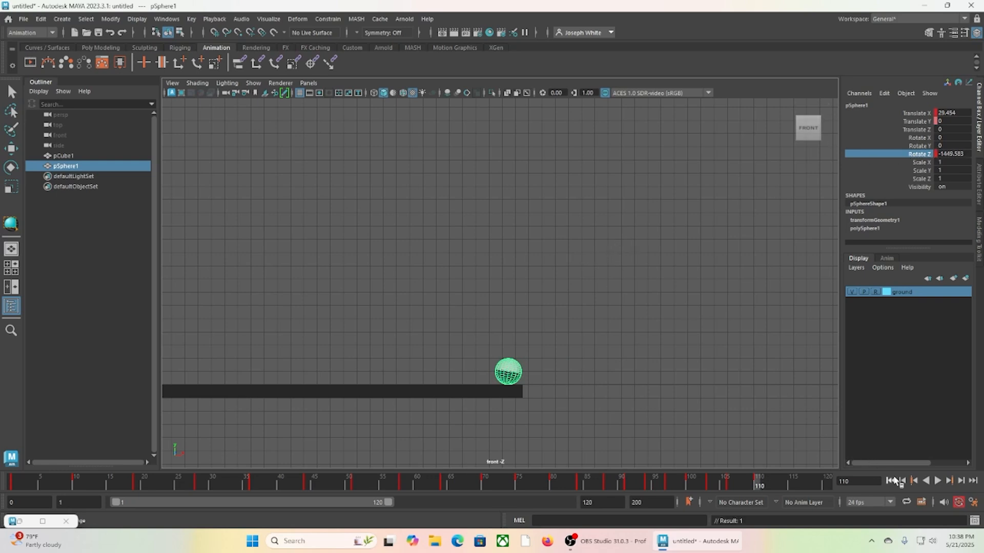
{"action": "left_click", "coordinate": [892, 481]}
{"action": "left_click", "coordinate": [937, 480]}
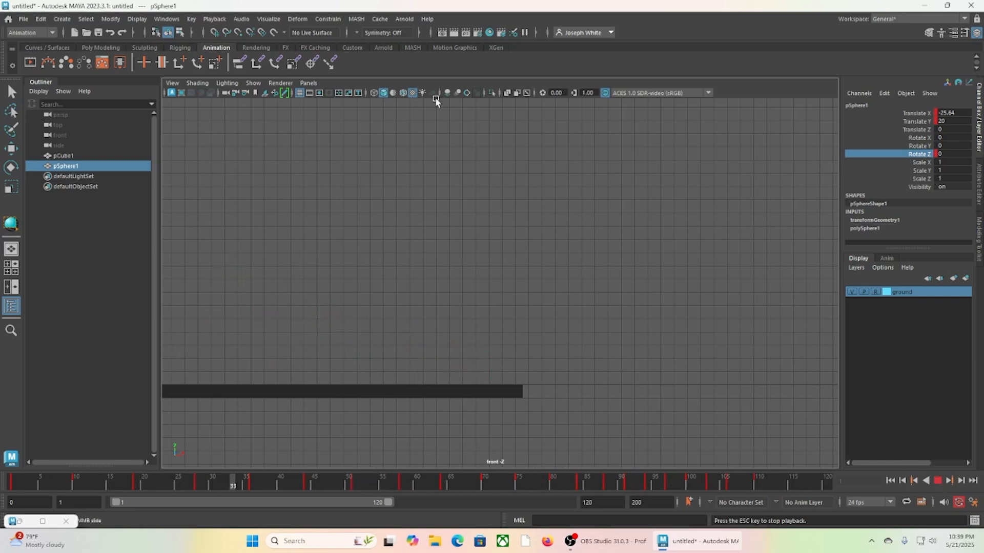
Deselect the ball, frame its whole path in the front view, and play the animation from frame 1.
{"action": "left_click", "coordinate": [395, 185]}
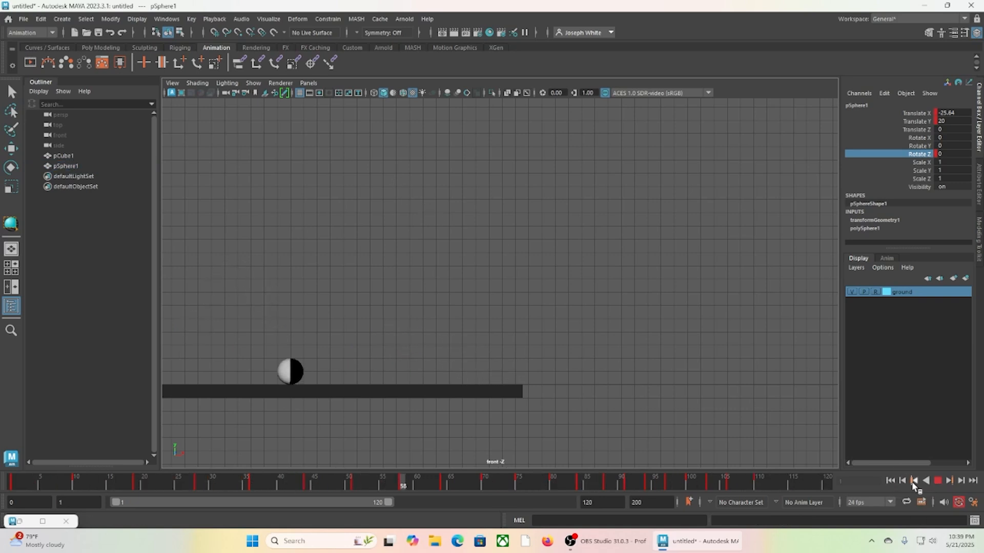
{"action": "left_click", "coordinate": [938, 481]}
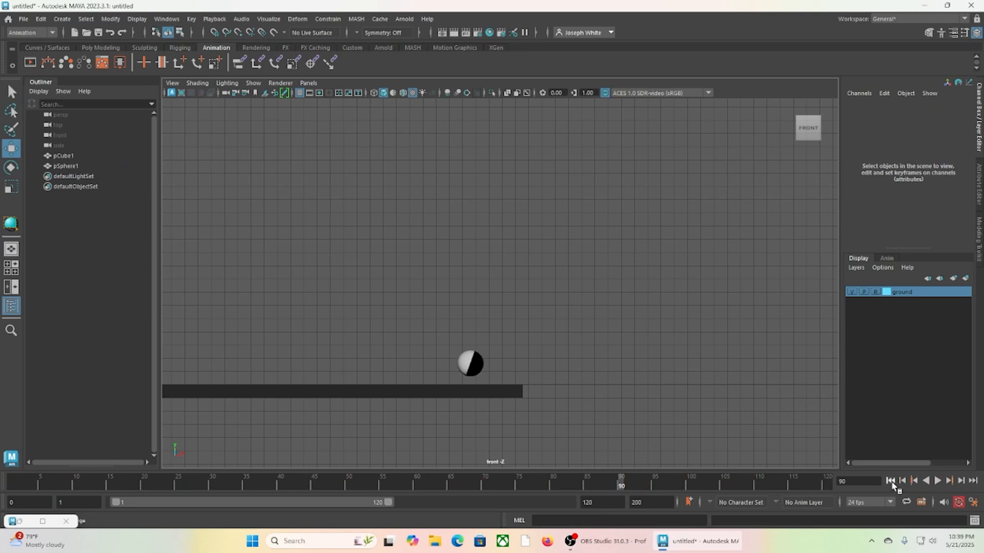
{"action": "left_click", "coordinate": [890, 481]}
{"action": "right_click_drag", "start_coordinate": [325, 343], "coordinate": [8, 105], "text": "alt"}
{"action": "right_click_drag", "start_coordinate": [260, 287], "coordinate": [200, 250], "text": "alt"}
{"action": "middle_click_drag", "start_coordinate": [199, 251], "coordinate": [324, 292], "text": "alt"}
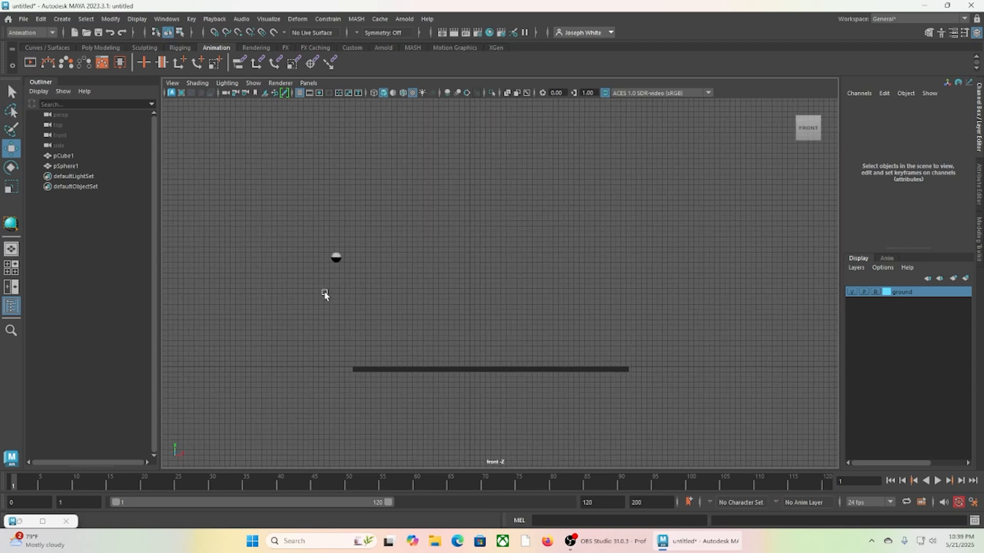
{"action": "right_click_drag", "start_coordinate": [327, 289], "coordinate": [499, 424], "text": "alt"}
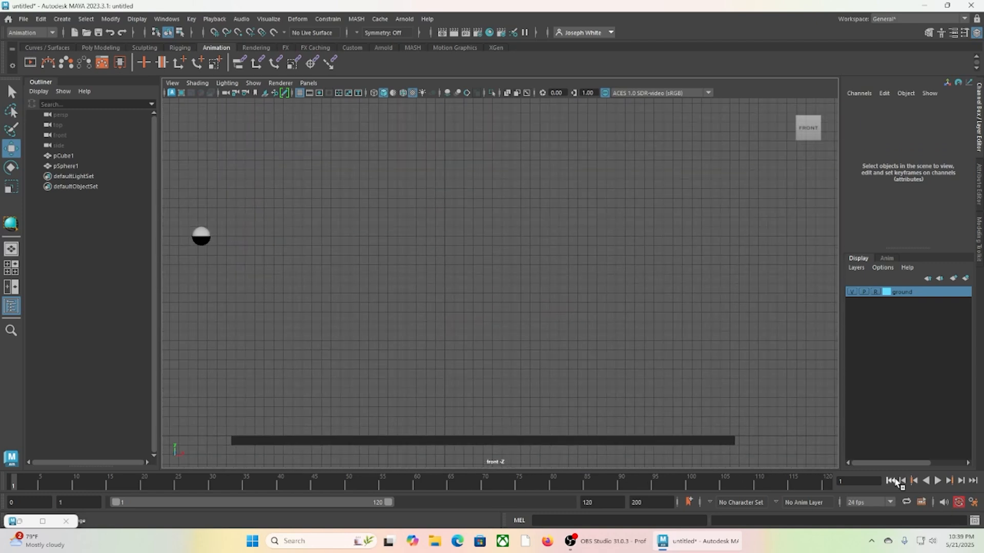
{"action": "left_click", "coordinate": [939, 481]}
{"action": "left_click", "coordinate": [941, 481]}
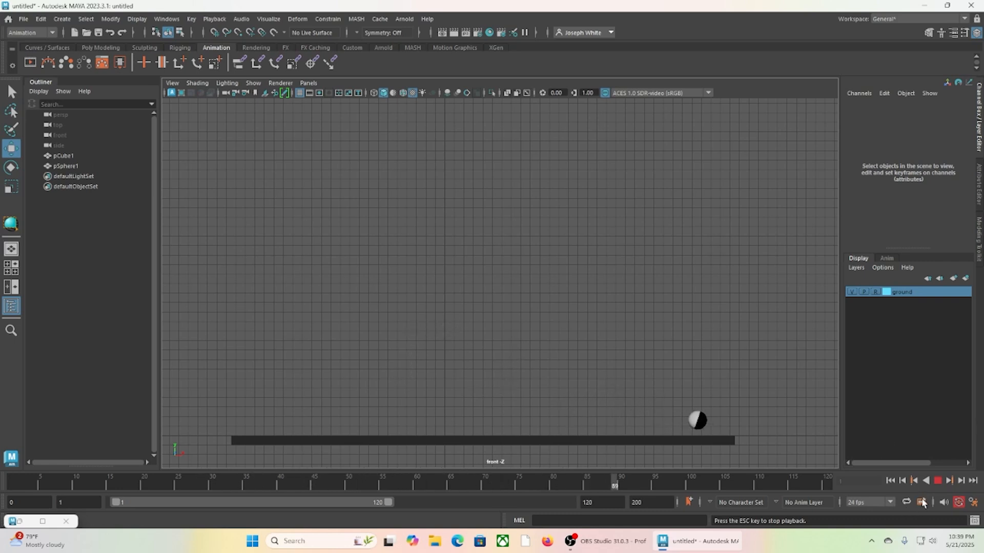
{"action": "left_click", "coordinate": [938, 481]}
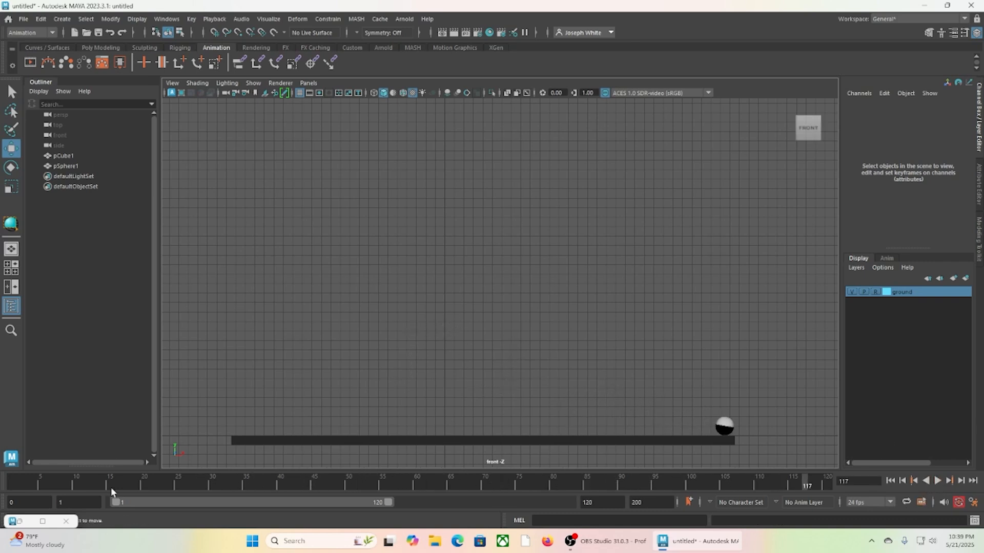
Review the Playblast options, including format, encoding, quality and movie file, and close them without making a playblast.
{"action": "right_click", "coordinate": [199, 481]}
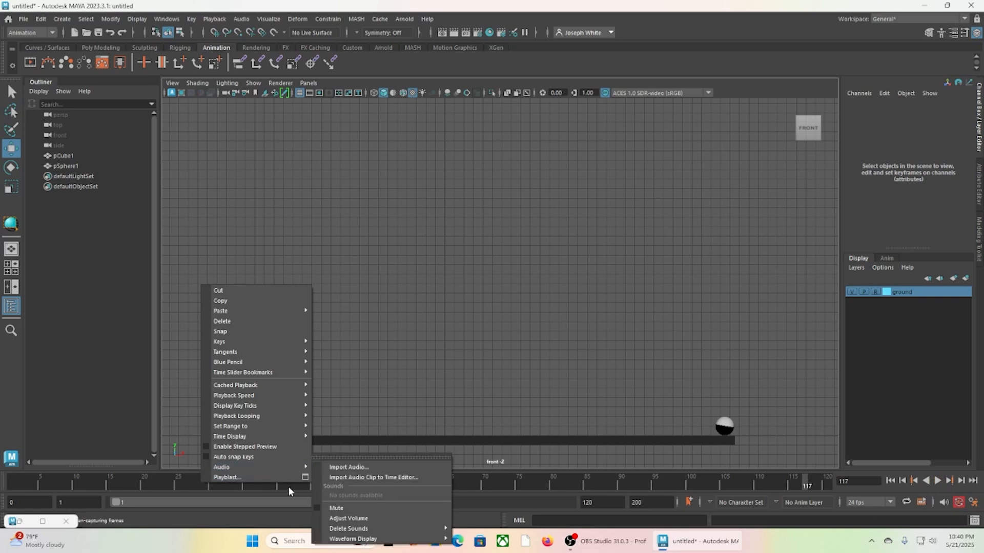
{"action": "left_click", "coordinate": [305, 478]}
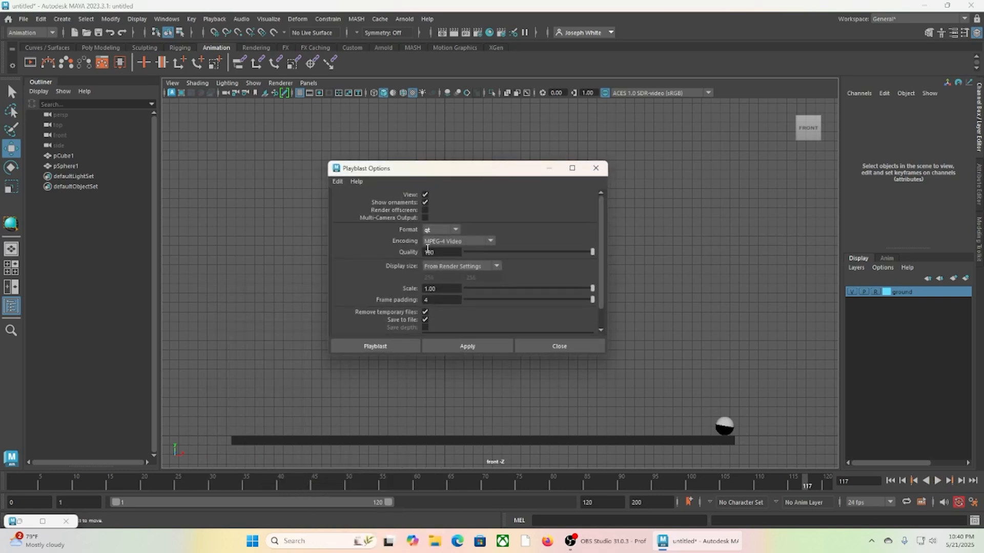
{"action": "scroll", "coordinate": [431, 245], "scroll_direction": "down", "scroll_amount": 1}
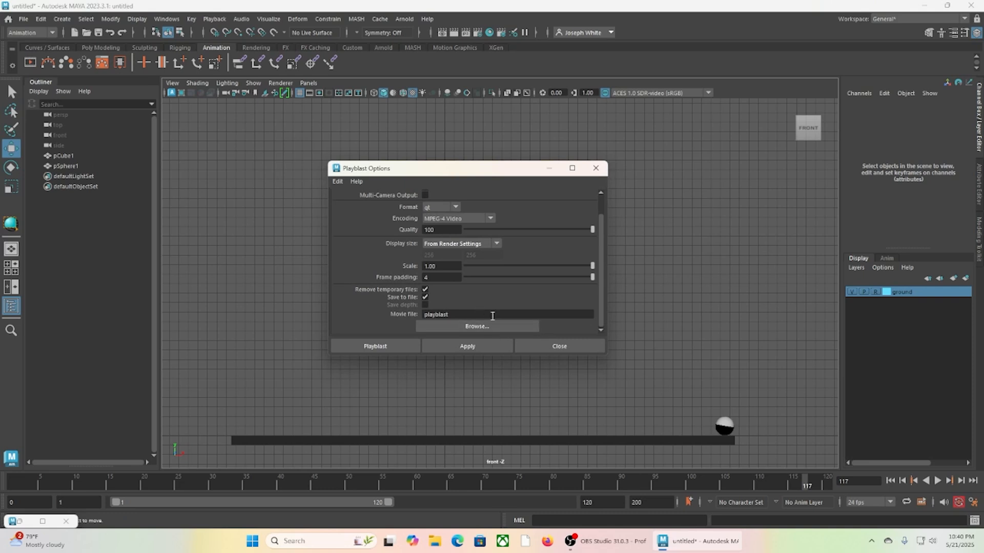
{"action": "left_click", "coordinate": [567, 348]}
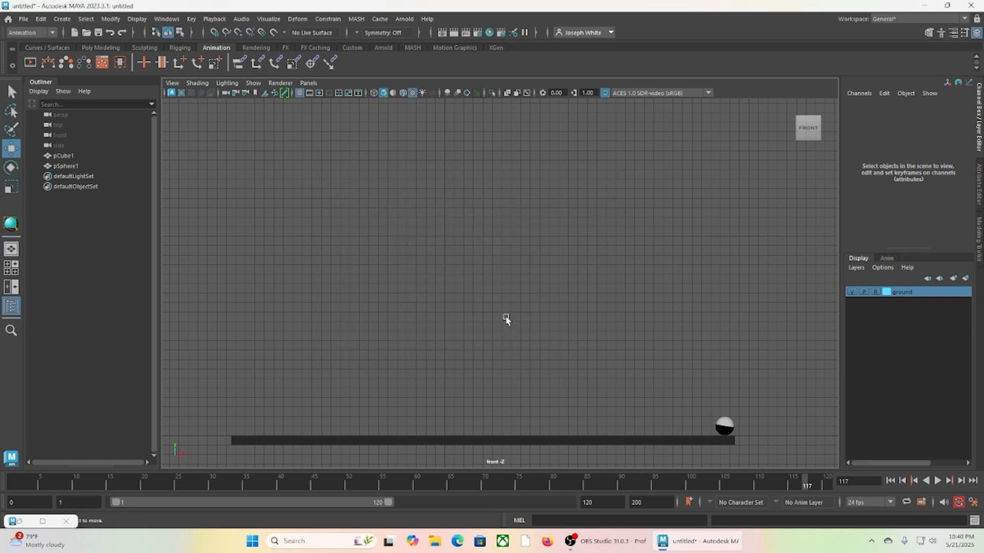
Maximize the perspective view with its grid hidden and turn on textured display for the ball.
{"action": "key", "text": "space"}
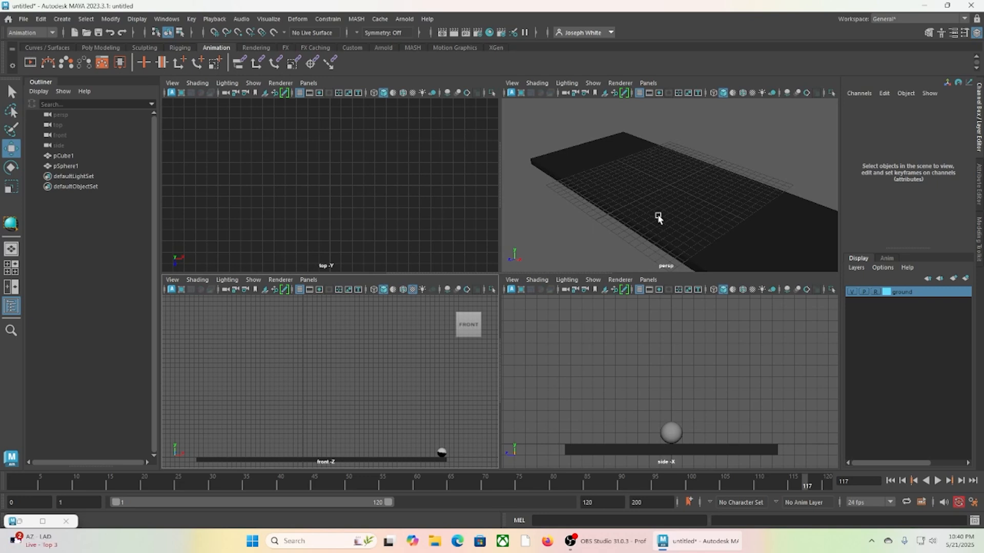
{"action": "left_click_drag", "start_coordinate": [658, 216], "coordinate": [637, 213], "text": "alt"}
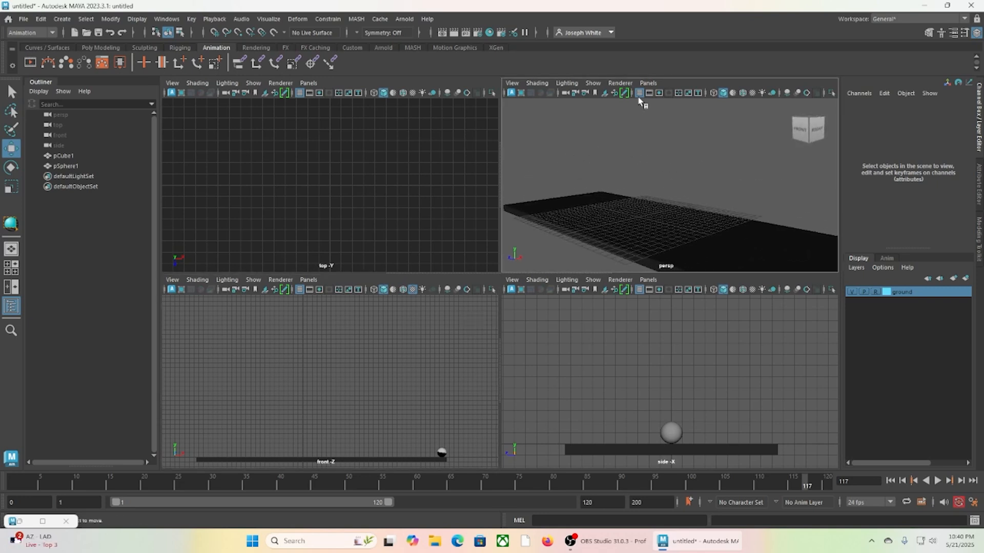
{"action": "key", "text": "space"}
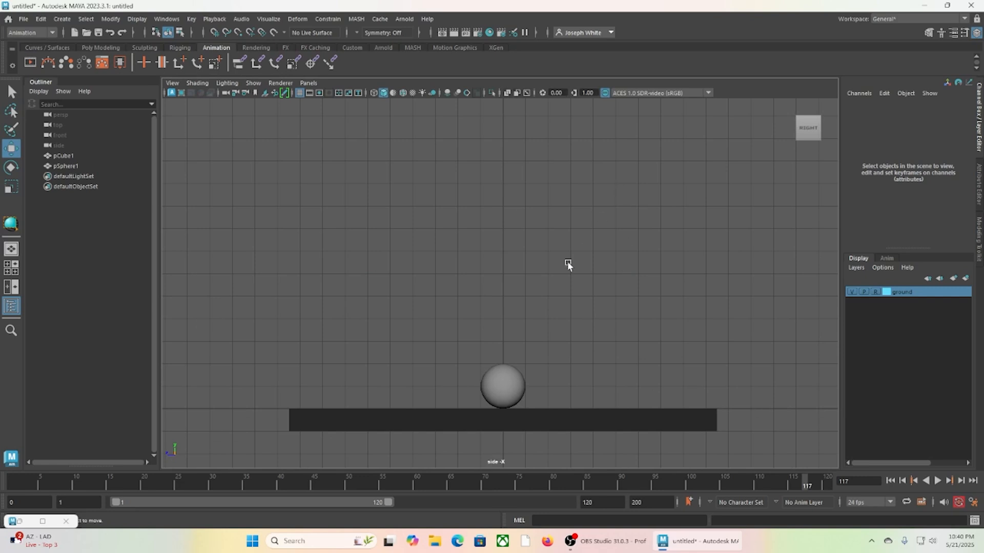
{"action": "key", "text": "space"}
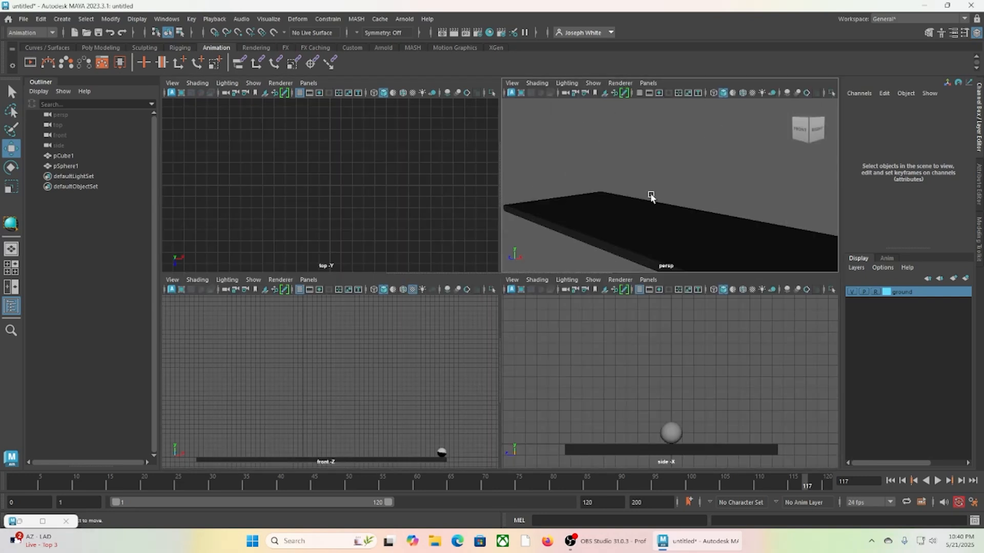
{"action": "key", "text": "space"}
{"action": "scroll", "coordinate": [458, 318], "scroll_direction": "down", "scroll_amount": 1}
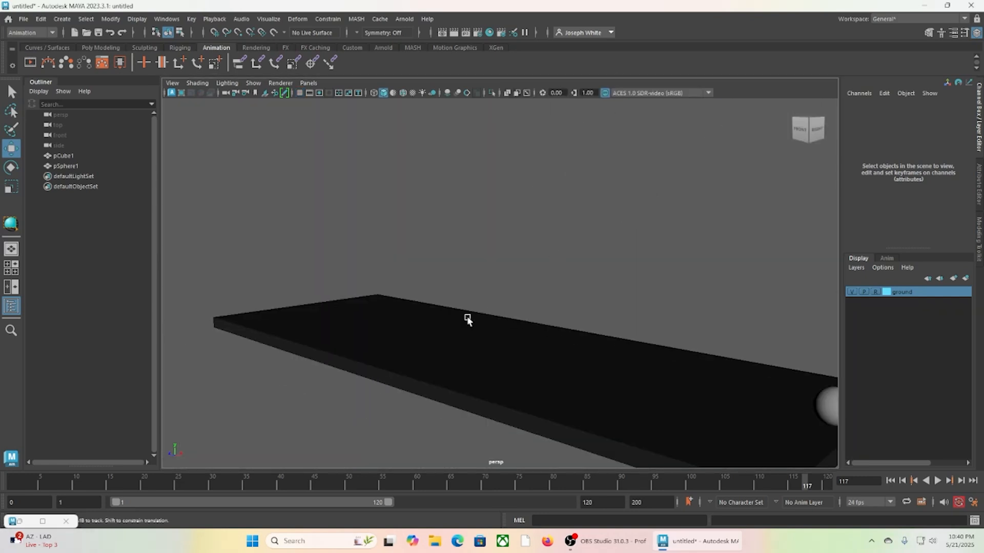
{"action": "middle_click_drag", "start_coordinate": [468, 318], "coordinate": [440, 320], "text": "alt"}
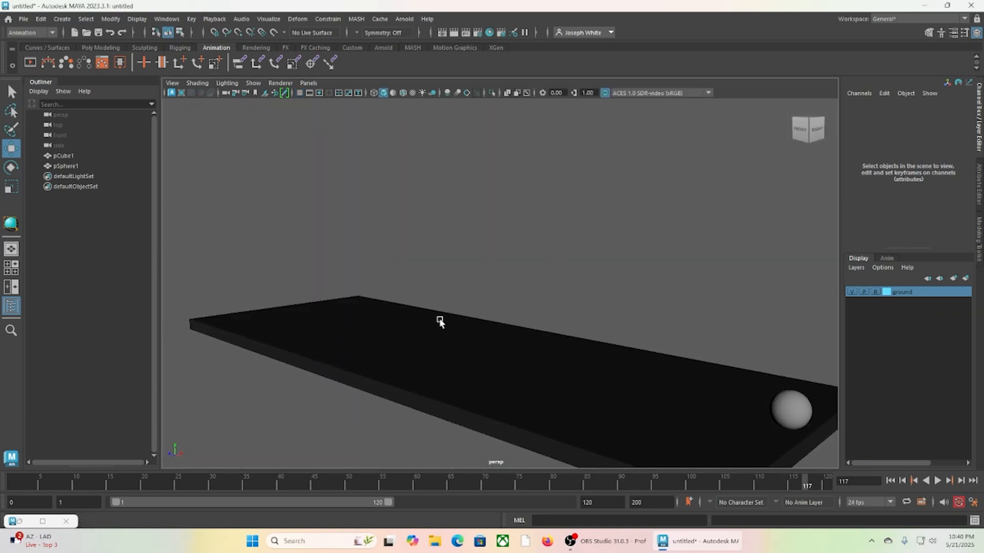
{"action": "left_click", "coordinate": [413, 94]}
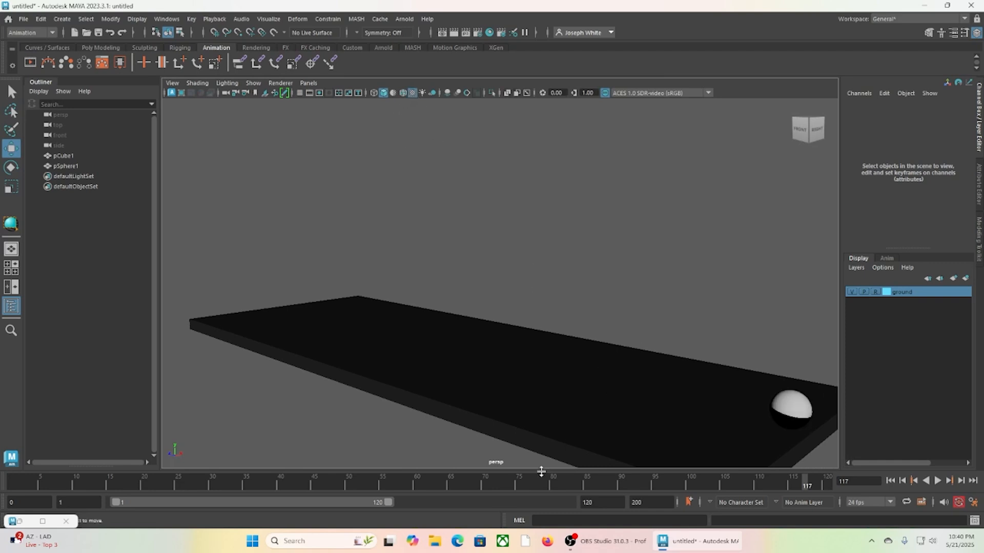
Play the bouncing ball animation from frame 1 in the perspective view and stop it near the end.
{"action": "left_click_drag", "start_coordinate": [353, 478], "coordinate": [16, 482]}
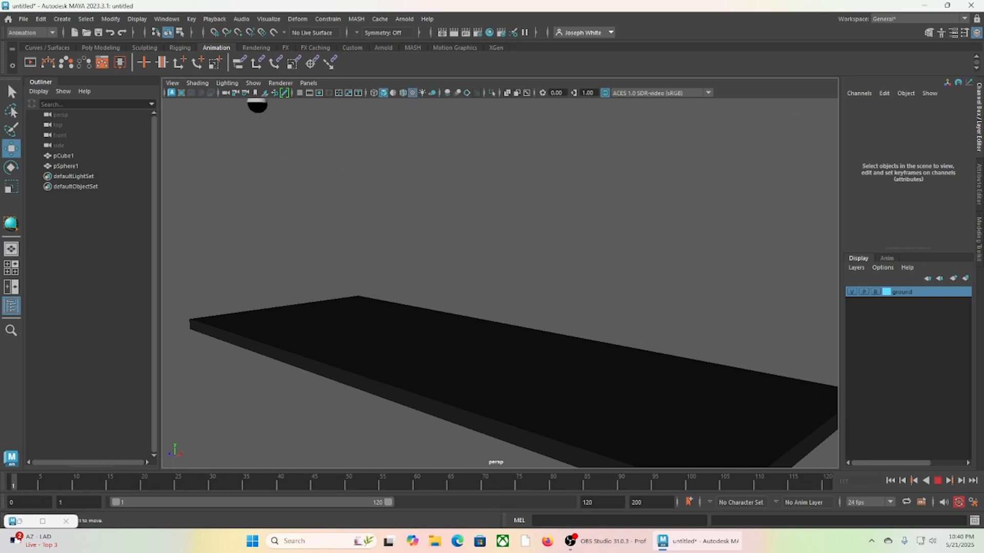
{"action": "left_click", "coordinate": [942, 481]}
{"action": "left_click", "coordinate": [939, 481]}
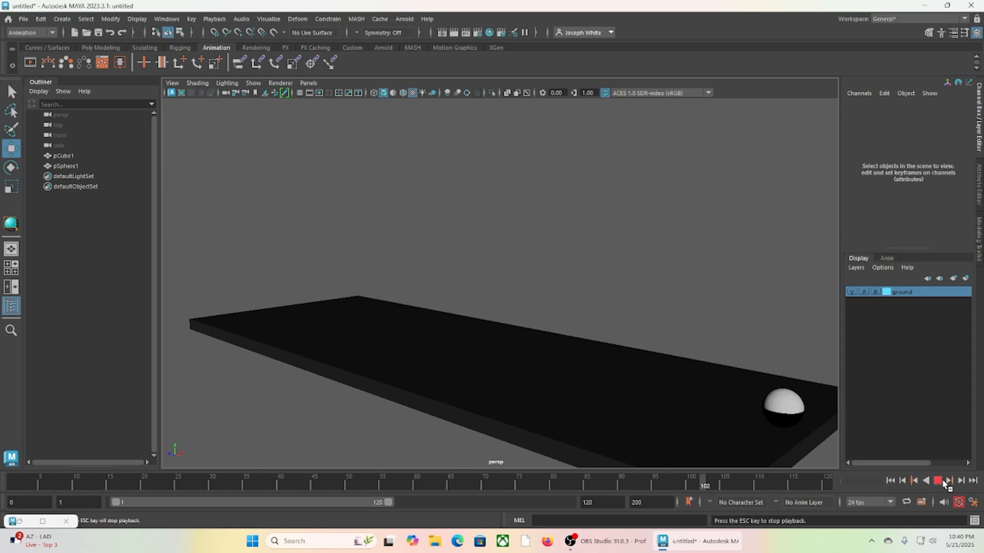
{"action": "left_click", "coordinate": [940, 481]}
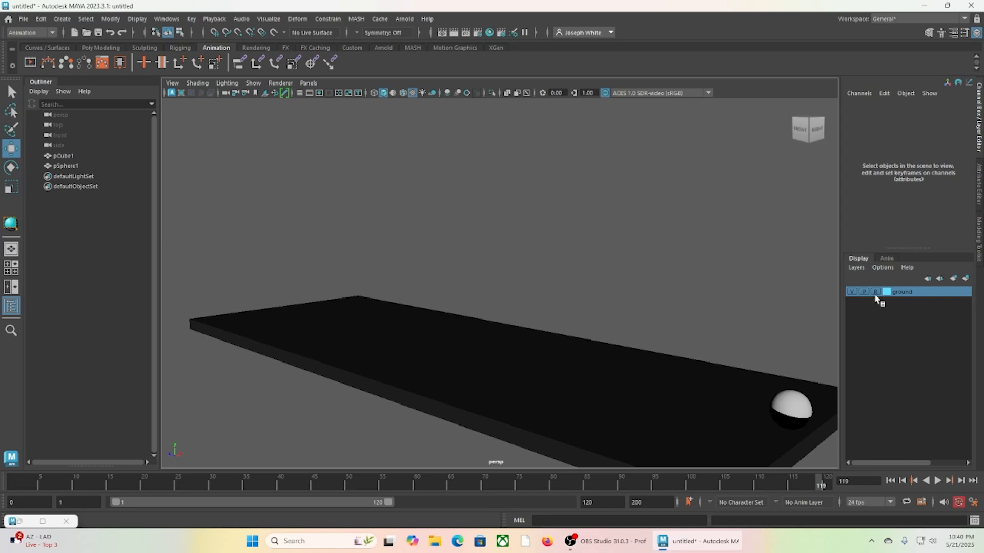
Lighten the Color of the ground slab's lambert2 material to a slightly brighter grey.
{"action": "left_click", "coordinate": [371, 347]}
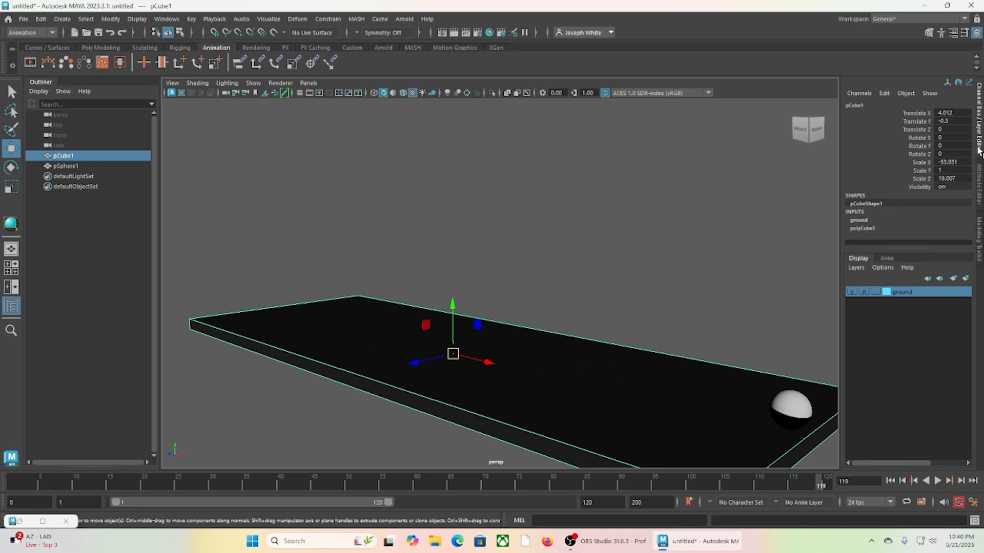
{"action": "left_click", "coordinate": [979, 241]}
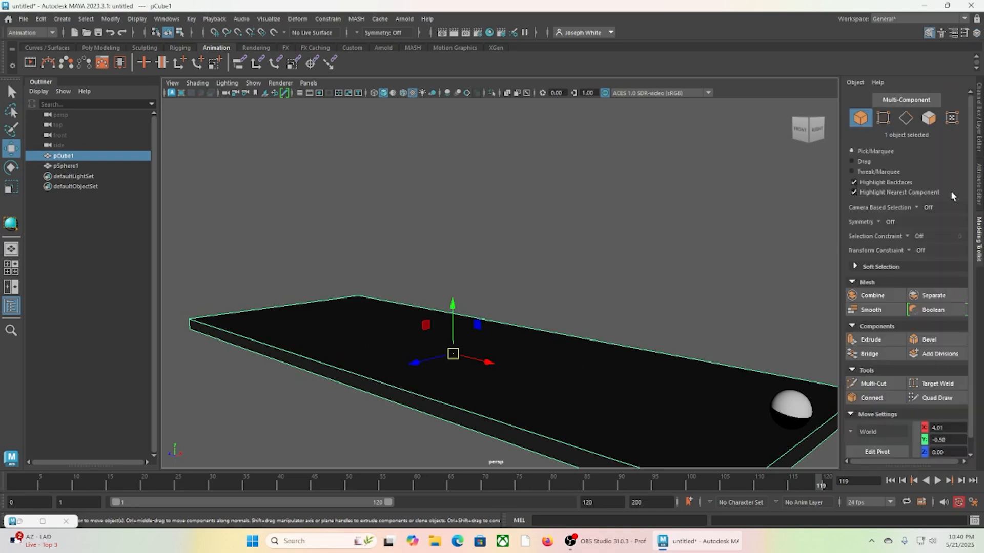
{"action": "left_click", "coordinate": [979, 184]}
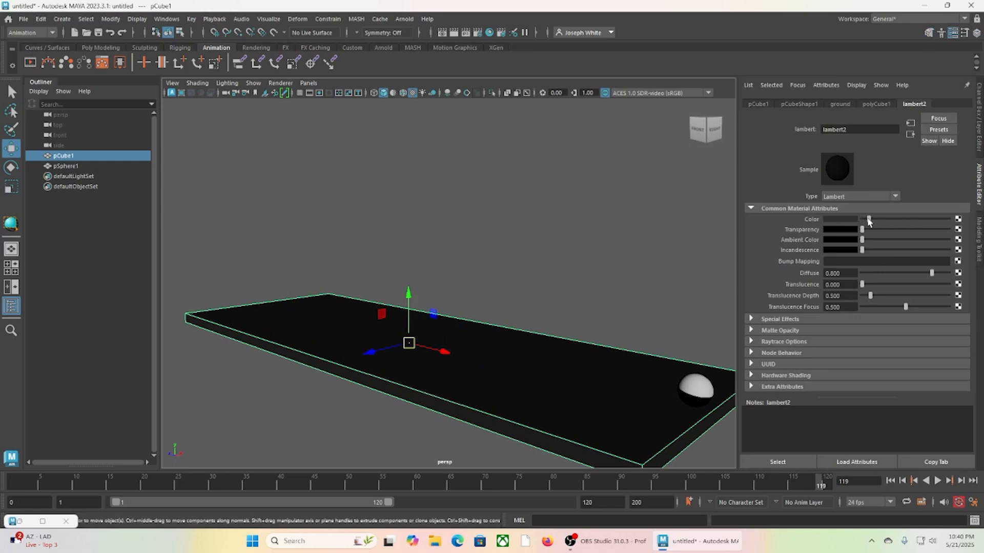
{"action": "left_click_drag", "start_coordinate": [869, 222], "coordinate": [879, 221]}
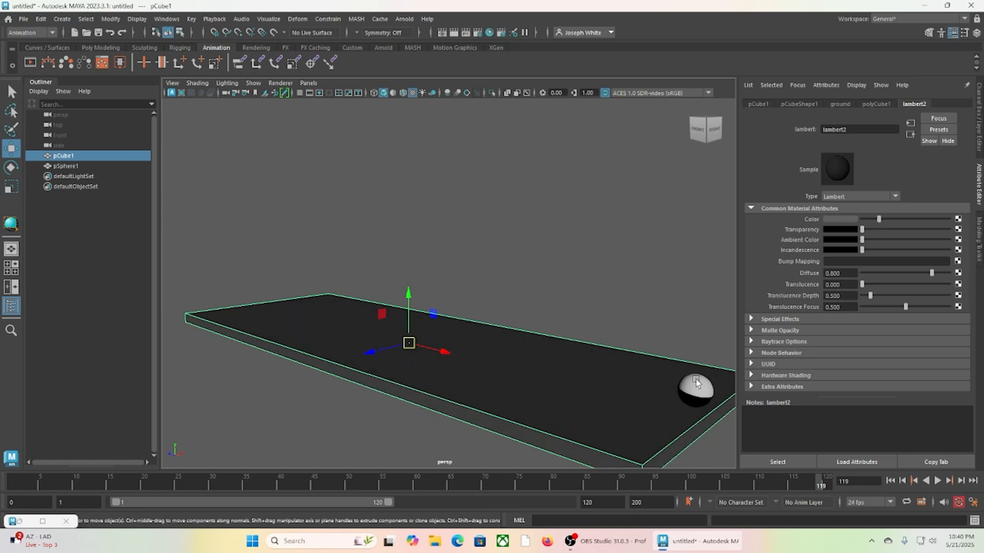
Deselect the ground and replay the animation from frame 1, viewing the bounces from a lower perspective angle.
{"action": "left_click_drag", "start_coordinate": [498, 411], "coordinate": [476, 441], "text": "alt"}
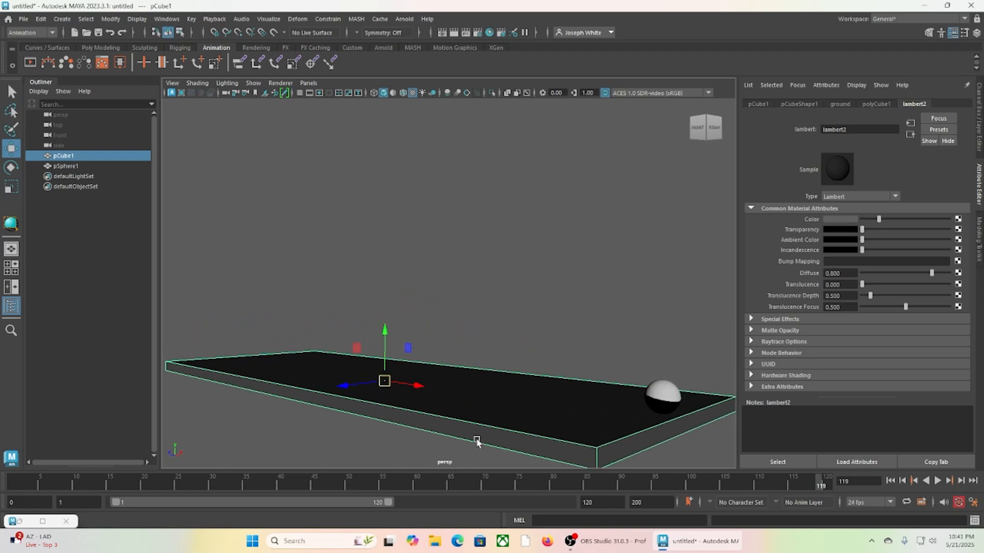
{"action": "left_click", "coordinate": [478, 330]}
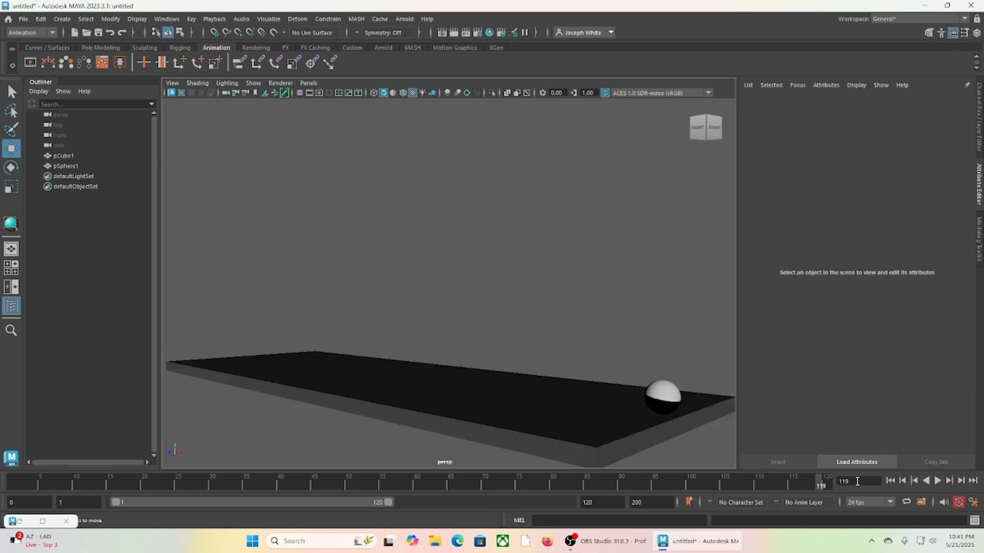
{"action": "left_click", "coordinate": [891, 481]}
{"action": "left_click", "coordinate": [938, 481]}
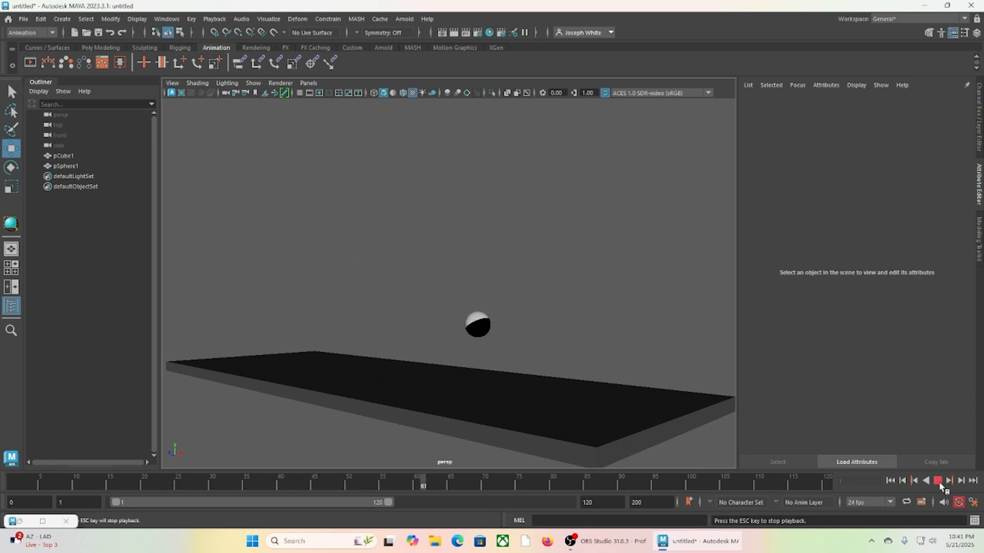
{"action": "left_click_drag", "start_coordinate": [445, 364], "coordinate": [461, 365], "text": "alt"}
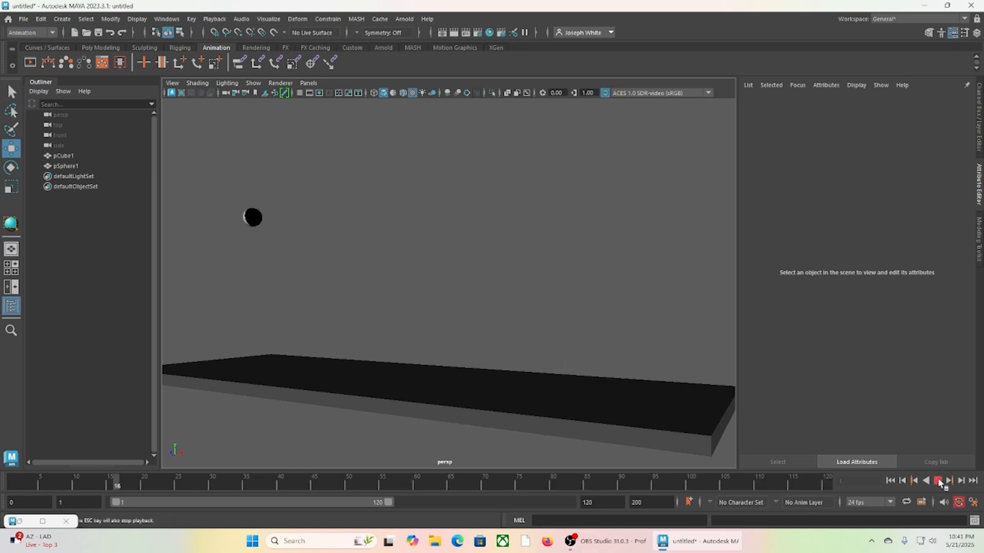
{"action": "key", "text": "Escape"}
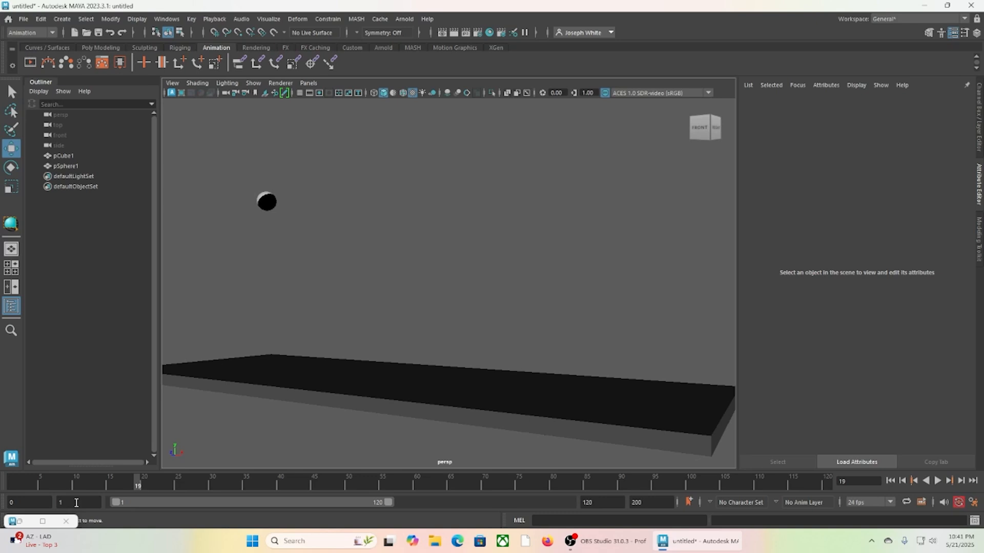
Restore the Graph Editor clear of the Outliner and select all animation keys on pSphere1's curves.
{"action": "left_click", "coordinate": [20, 522]}
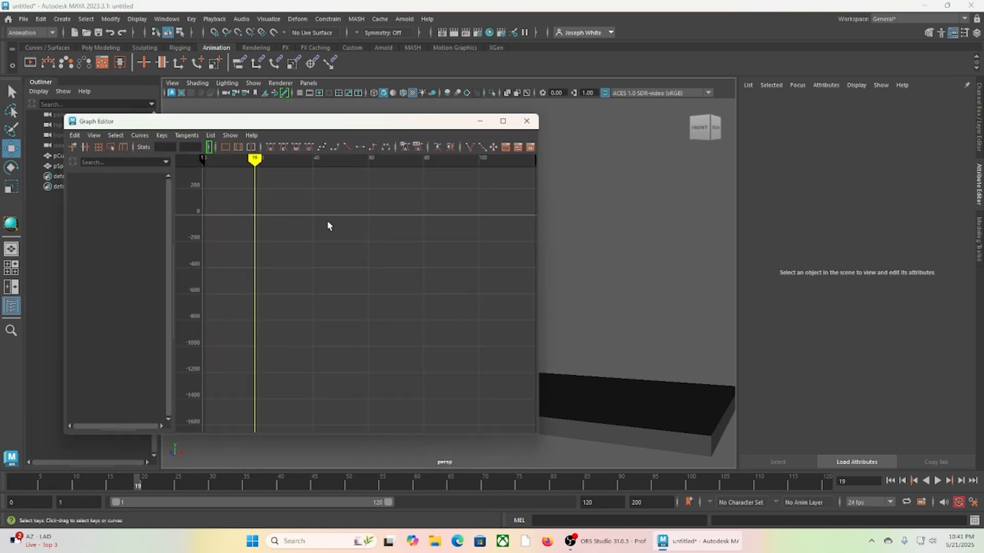
{"action": "left_click_drag", "start_coordinate": [142, 123], "coordinate": [396, 125]}
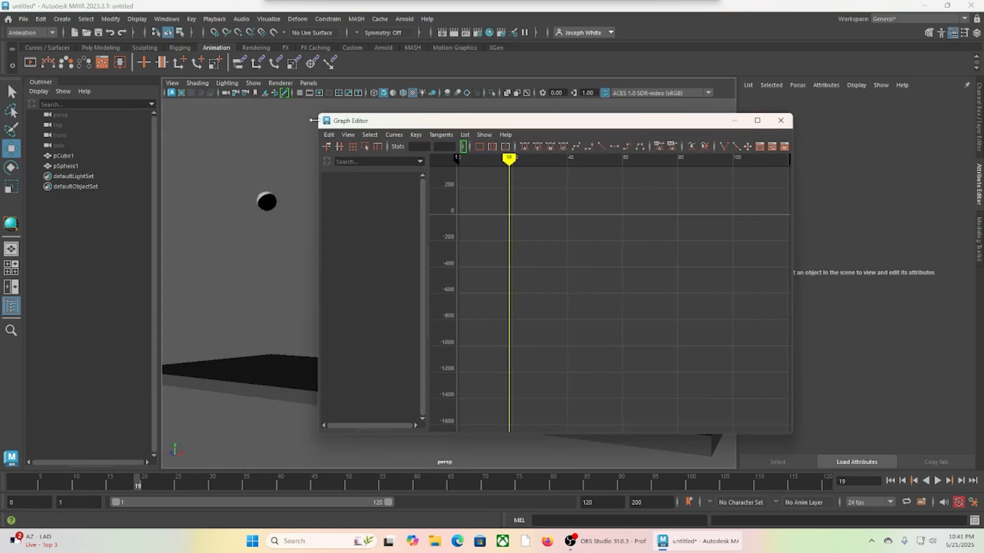
{"action": "left_click", "coordinate": [68, 166]}
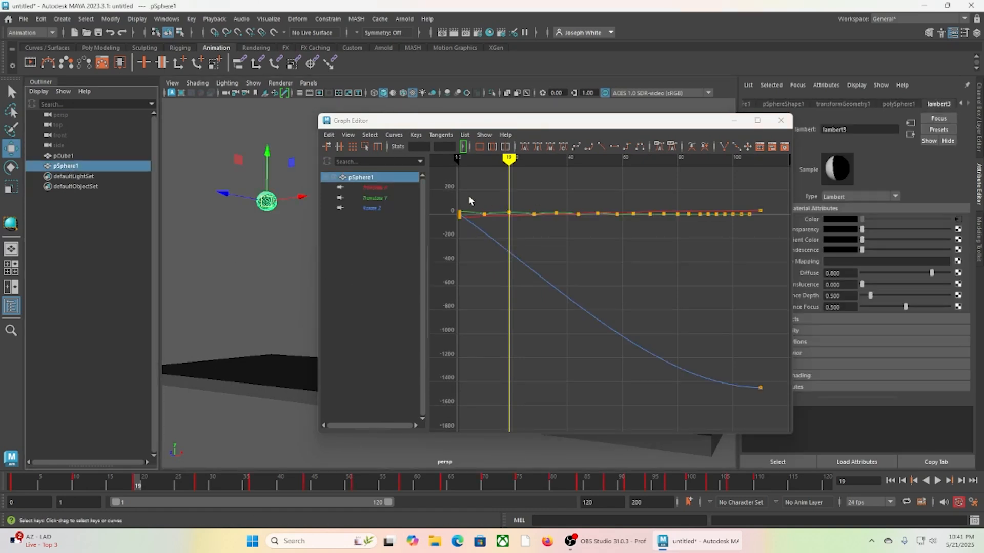
{"action": "left_click_drag", "start_coordinate": [441, 195], "coordinate": [770, 242]}
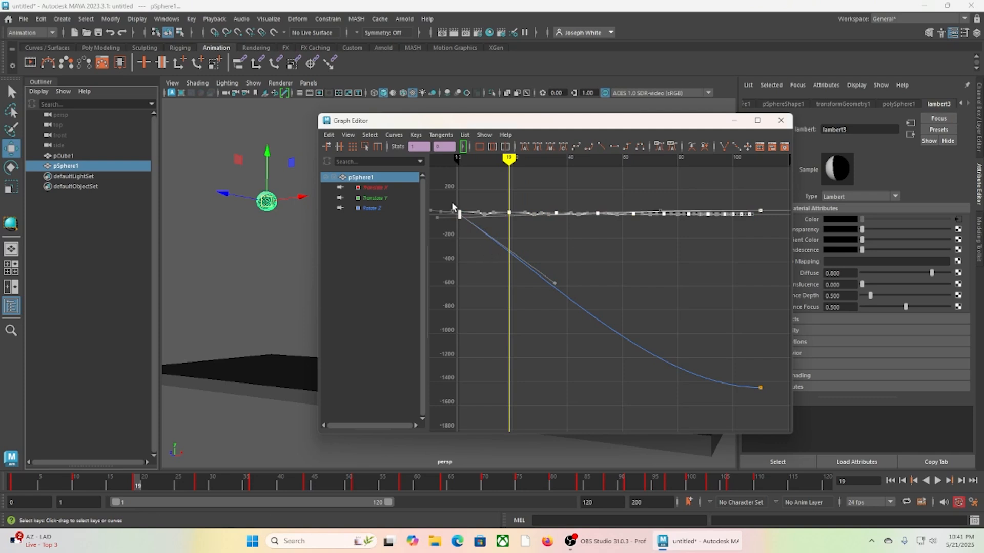
{"action": "left_click_drag", "start_coordinate": [452, 190], "coordinate": [777, 410]}
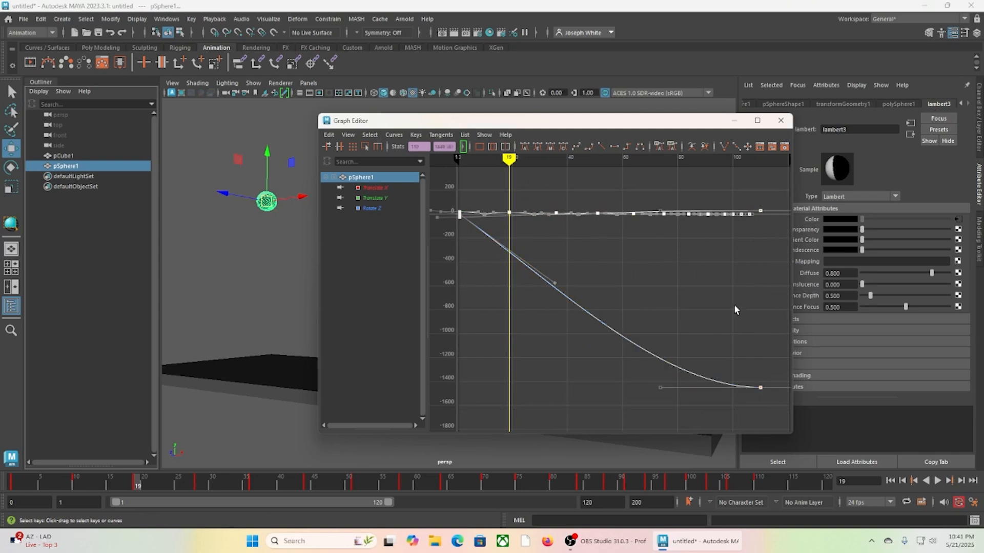
{"action": "key", "text": "w"}
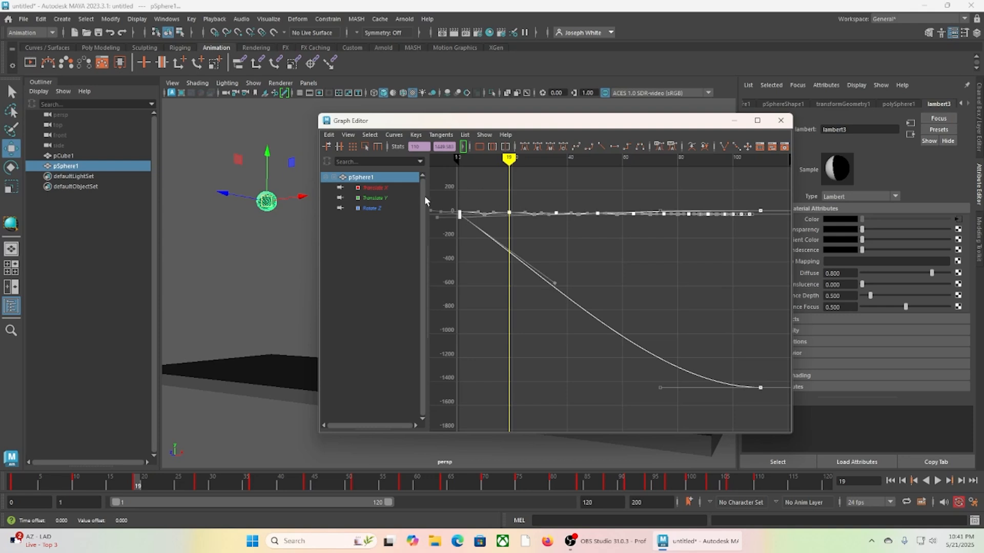
Examine pSphere1's Translate X and Translate Y curves framed individually, and close the Graph Editor.
{"action": "left_click", "coordinate": [373, 189]}
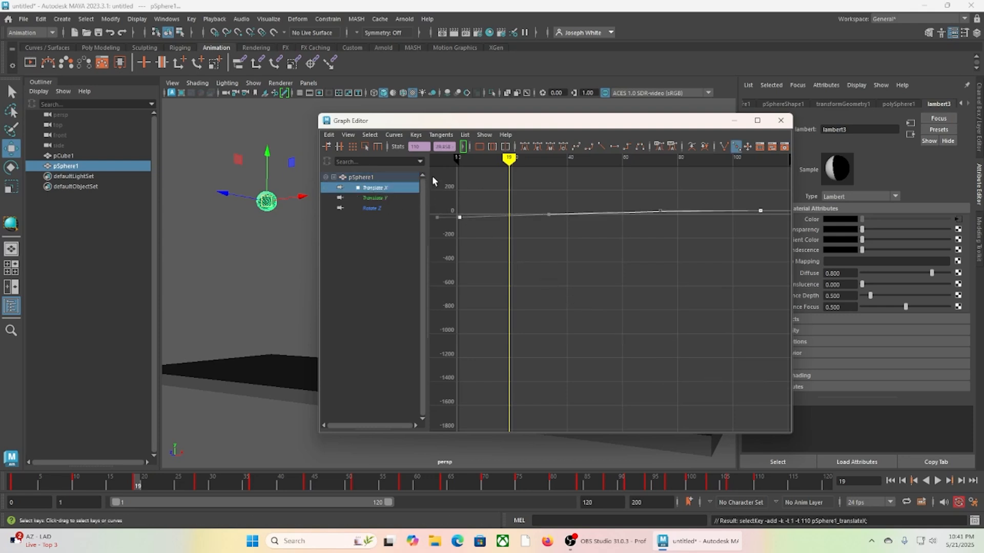
{"action": "key", "text": "f"}
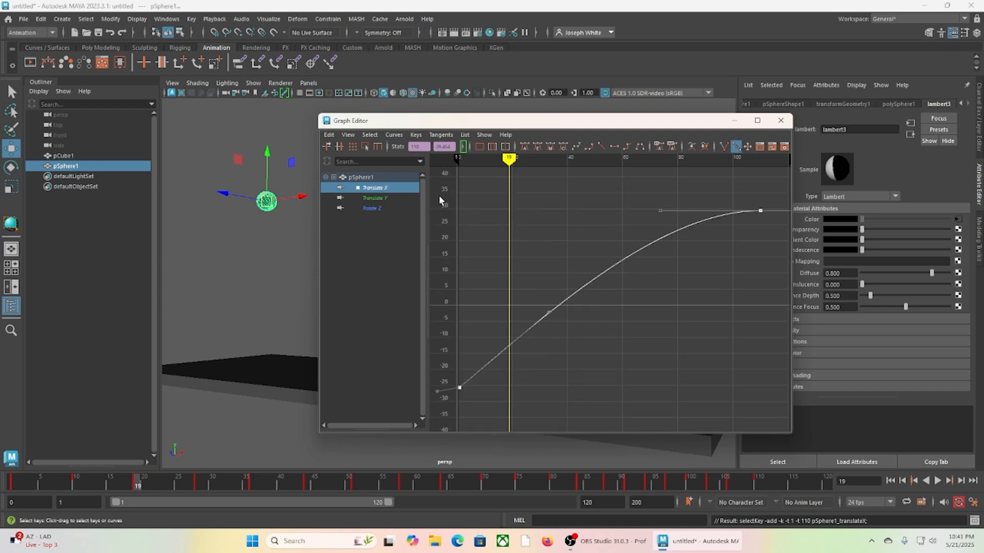
{"action": "left_click", "coordinate": [374, 198]}
{"action": "key", "text": "f"}
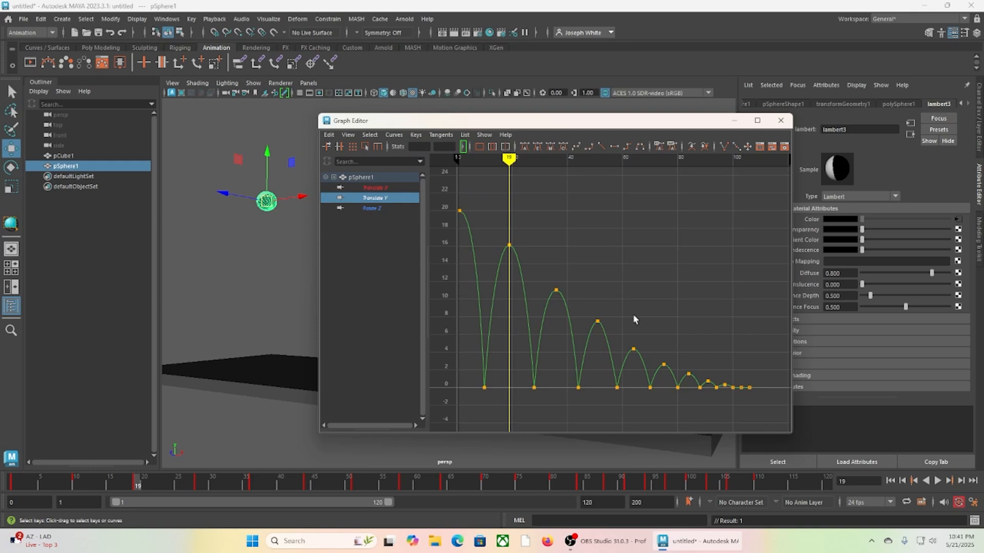
{"action": "middle_click_drag", "start_coordinate": [637, 316], "coordinate": [635, 315], "text": "alt"}
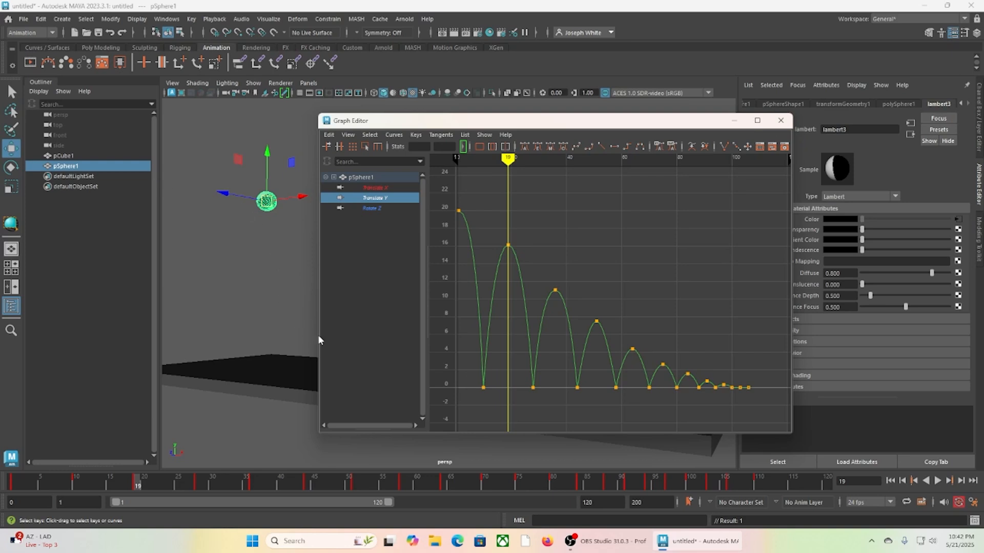
{"action": "left_click", "coordinate": [781, 122]}
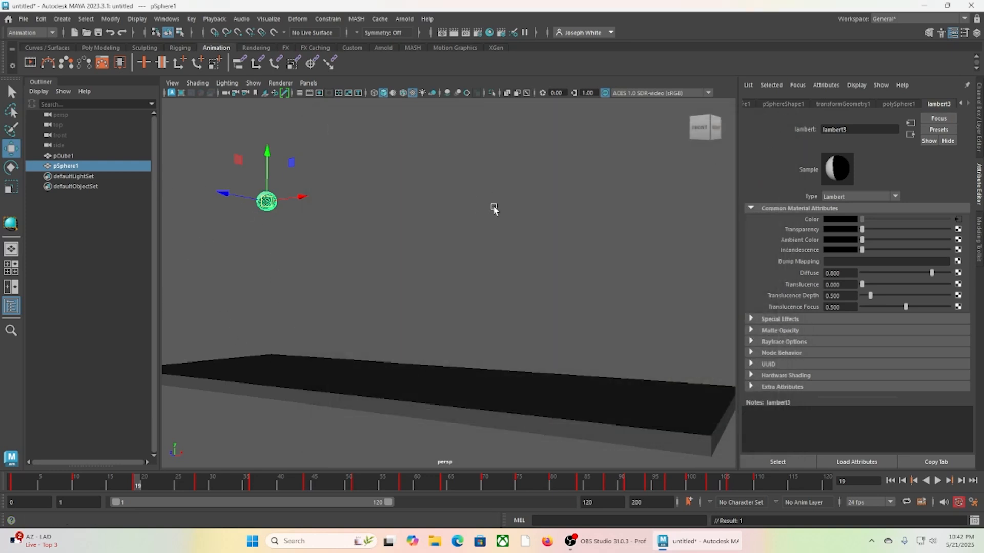